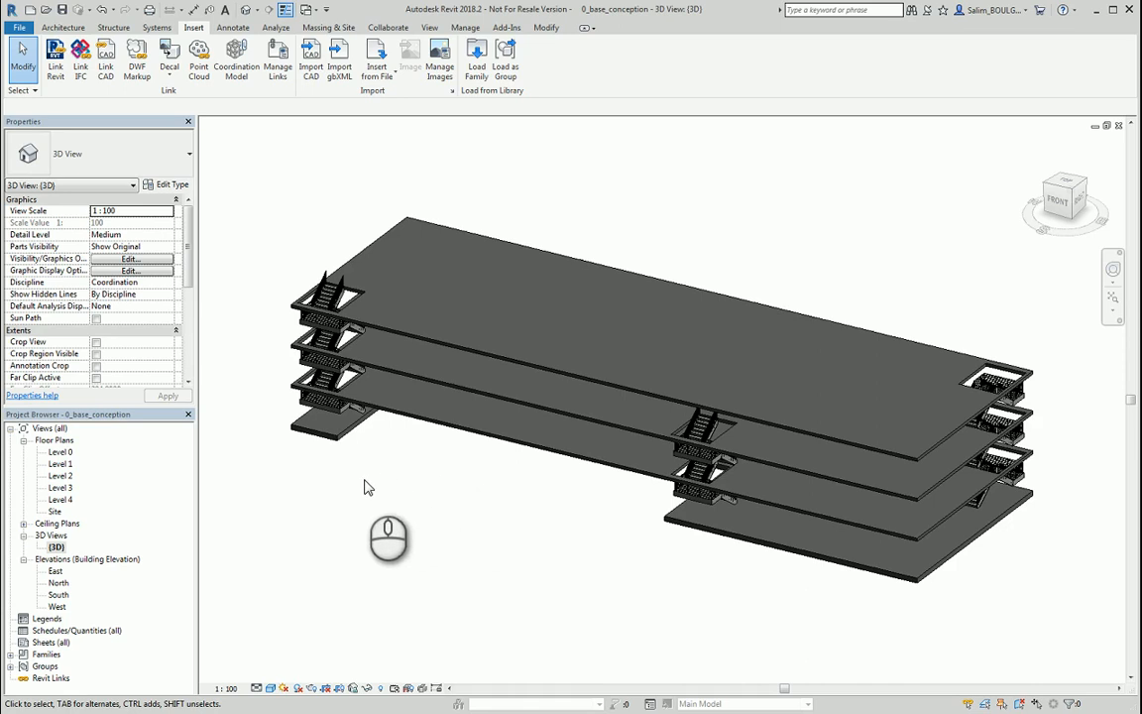
Step: Look over the stair and slab model in 3D and open the Level 0 floor plan
{"action": "mouse_move", "coordinate": [357, 506]}
{"action": "middle_mouse_down", "text": "shift"}
{"action": "mouse_move", "coordinate": [420, 503]}
{"action": "mouse_move", "coordinate": [512, 474]}
{"action": "mouse_move", "coordinate": [652, 466]}
{"action": "mouse_move", "coordinate": [761, 386]}
{"action": "mouse_move", "coordinate": [517, 472]}
{"action": "mouse_move", "coordinate": [401, 488]}
{"action": "mouse_move", "coordinate": [380, 508]}
{"action": "mouse_move", "coordinate": [395, 532]}
{"action": "mouse_move", "coordinate": [415, 517]}
{"action": "mouse_move", "coordinate": [423, 375]}
{"action": "mouse_move", "coordinate": [437, 403]}
{"action": "mouse_move", "coordinate": [436, 474]}
{"action": "mouse_move", "coordinate": [540, 476]}
{"action": "mouse_move", "coordinate": [402, 478]}
{"action": "mouse_move", "coordinate": [373, 491]}
{"action": "middle_mouse_up", "text": "shift"}
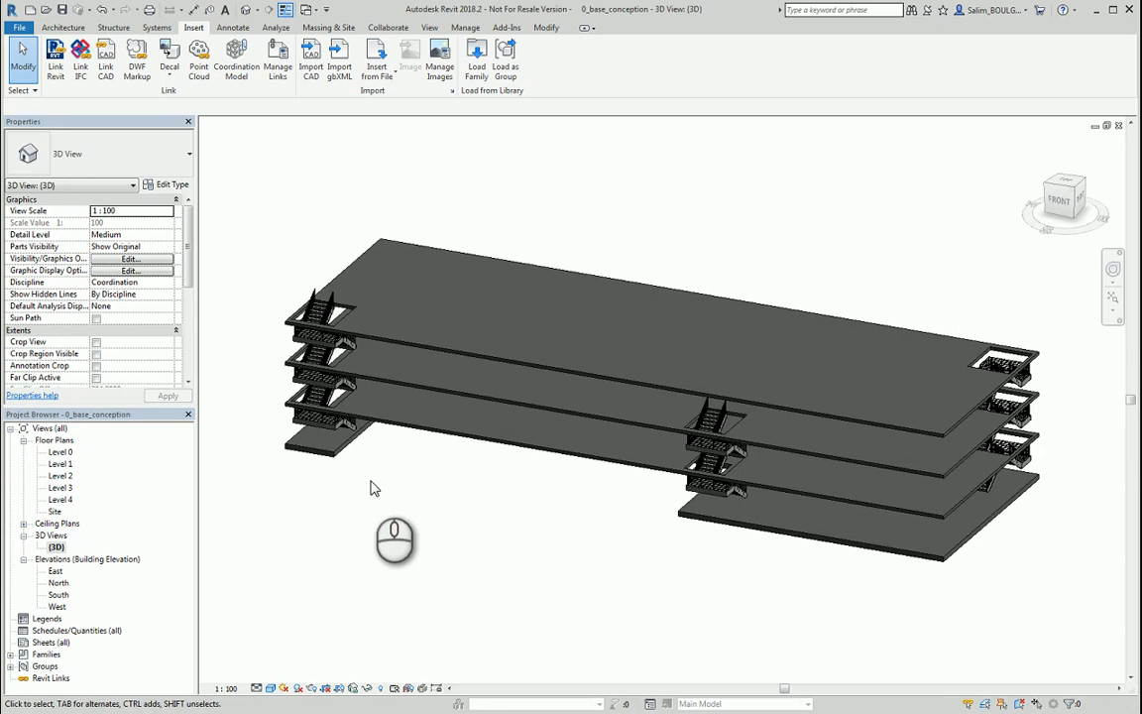
{"action": "double_click", "coordinate": [60, 453]}
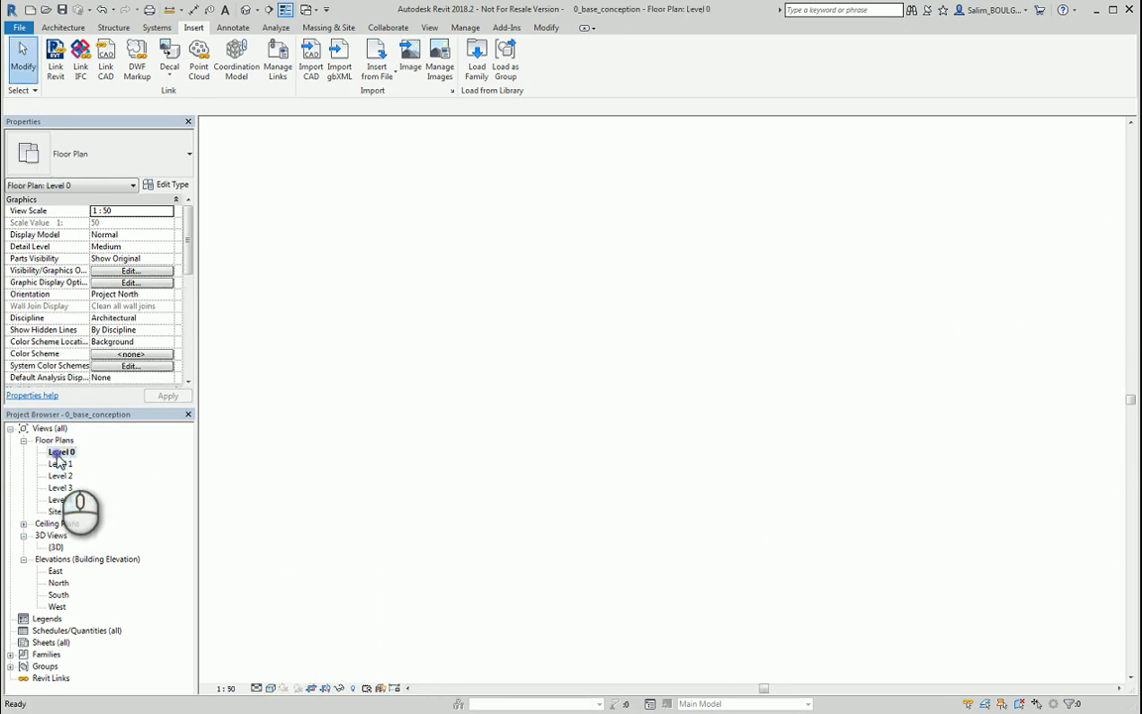
{"action": "scroll", "coordinate": [689, 462], "scroll_direction": "down", "scroll_amount": 2}
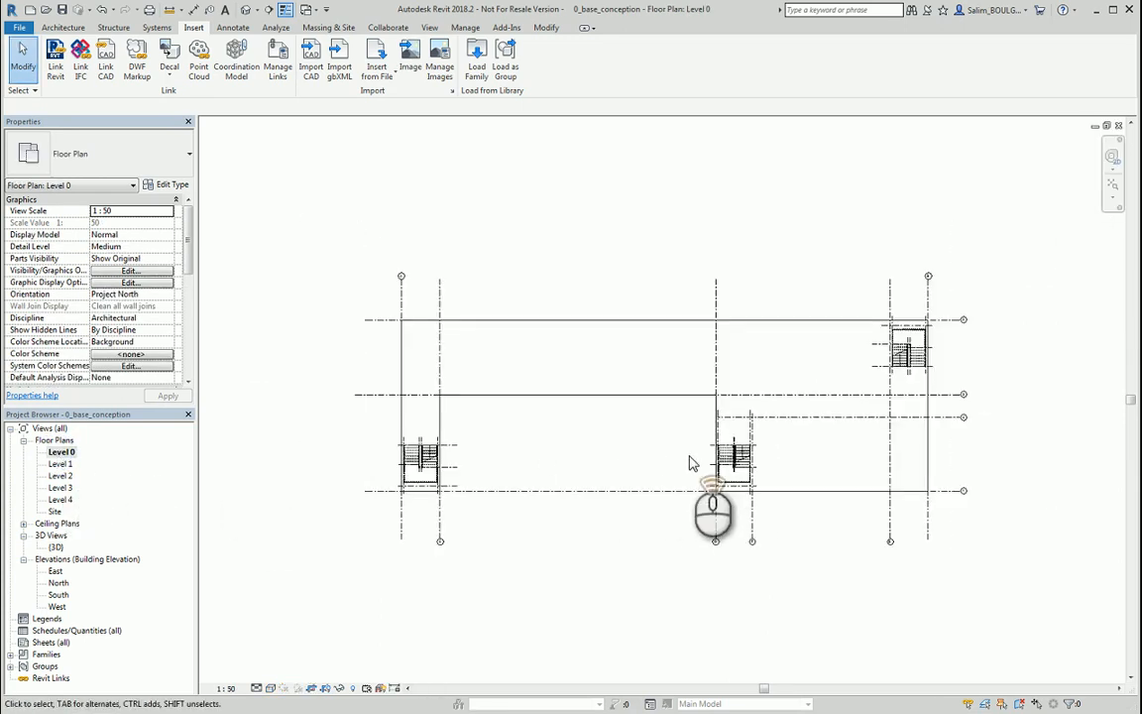
{"action": "scroll", "coordinate": [690, 463], "scroll_direction": "up", "scroll_amount": 1}
{"action": "middle_click_drag", "start_coordinate": [683, 461], "coordinate": [656, 446]}
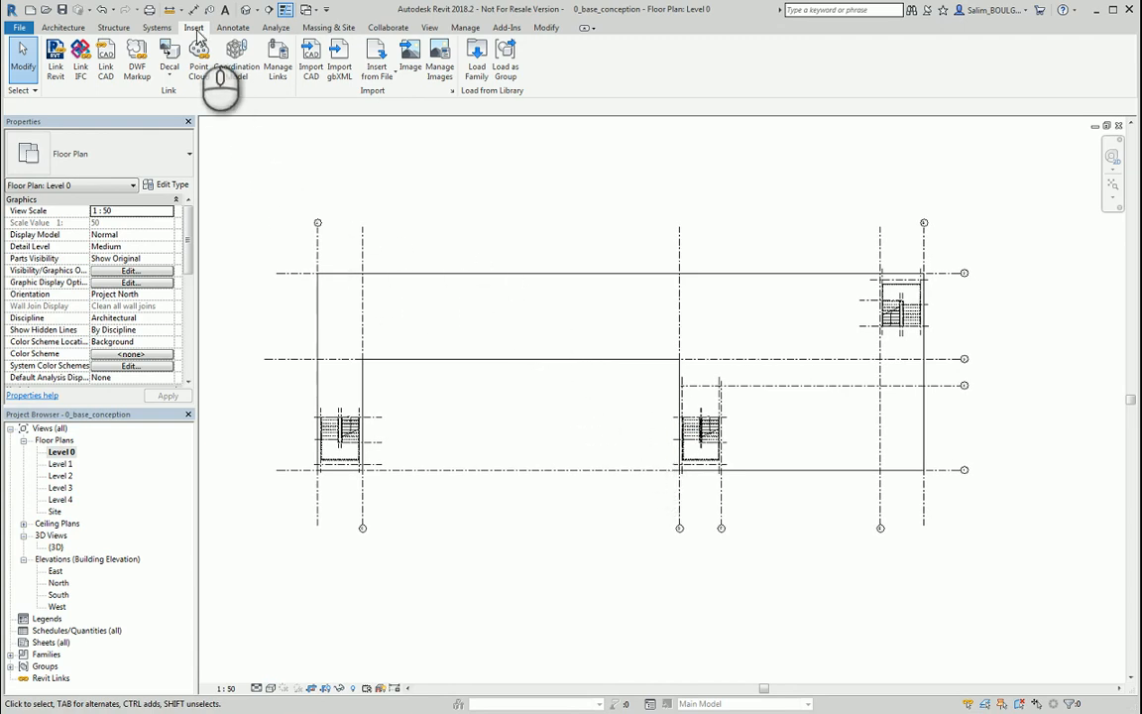
Step: Link the CAD file bat_0-Floor Plan - Level 0.dwg into the current view with Auto - Origin to Origin positioning
{"action": "left_click", "coordinate": [279, 60]}
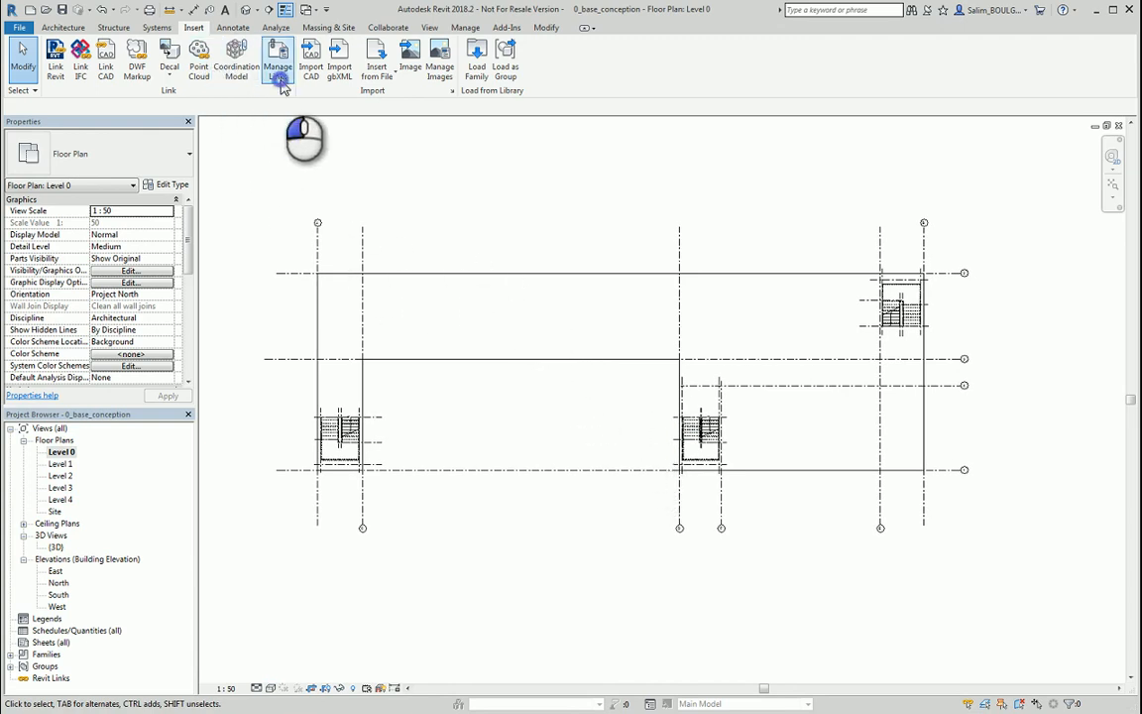
{"action": "left_click", "coordinate": [405, 180]}
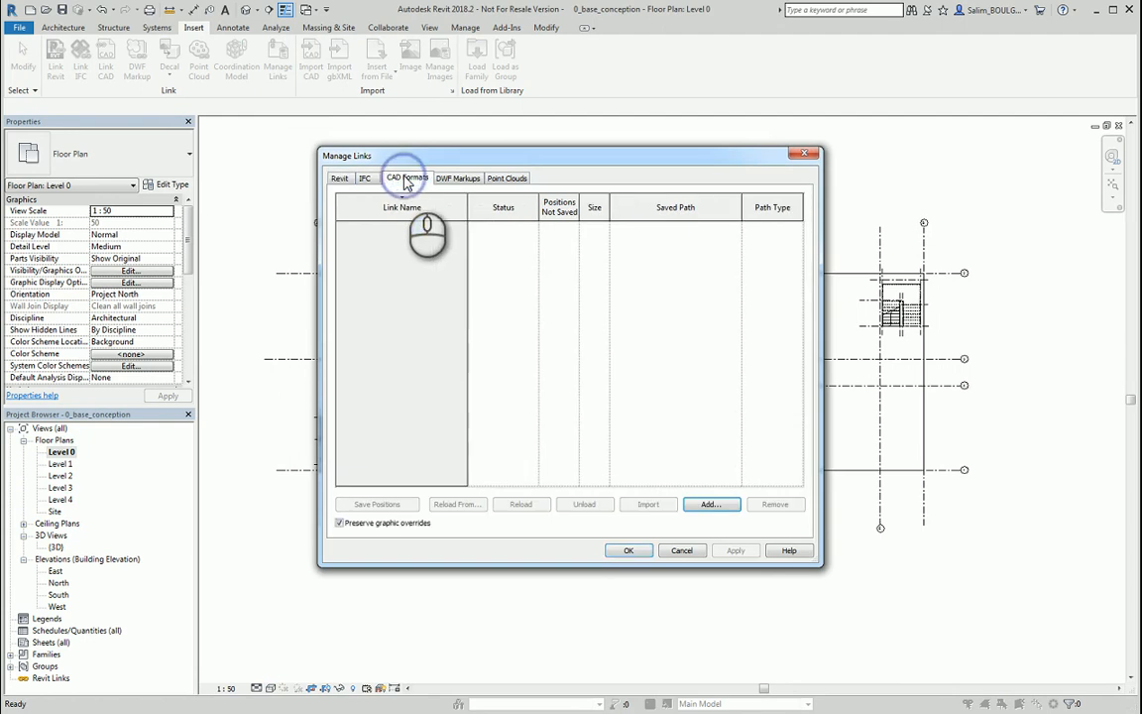
{"action": "left_click", "coordinate": [721, 512]}
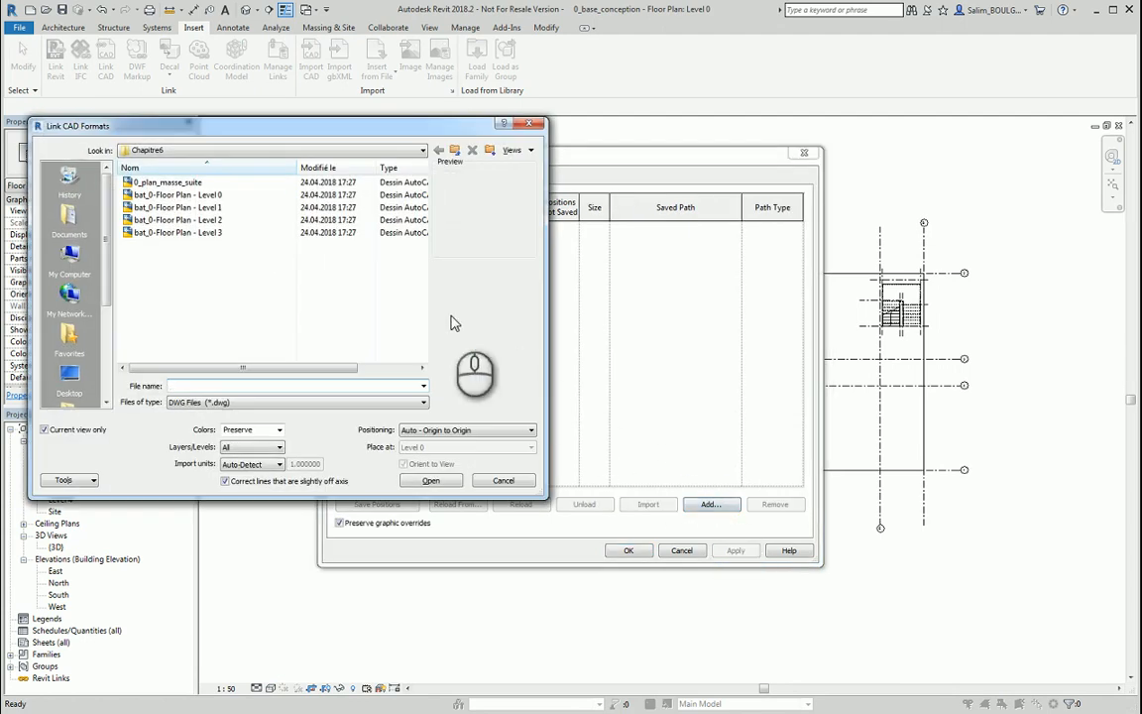
{"action": "left_click", "coordinate": [168, 195]}
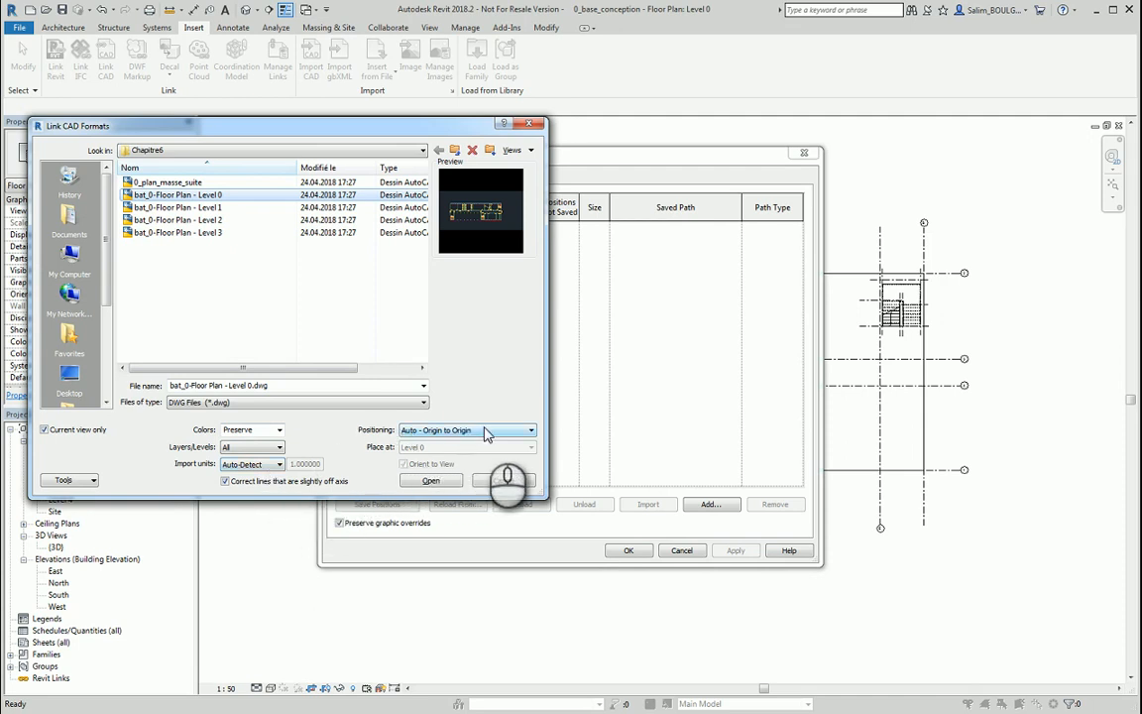
{"action": "left_click", "coordinate": [436, 481]}
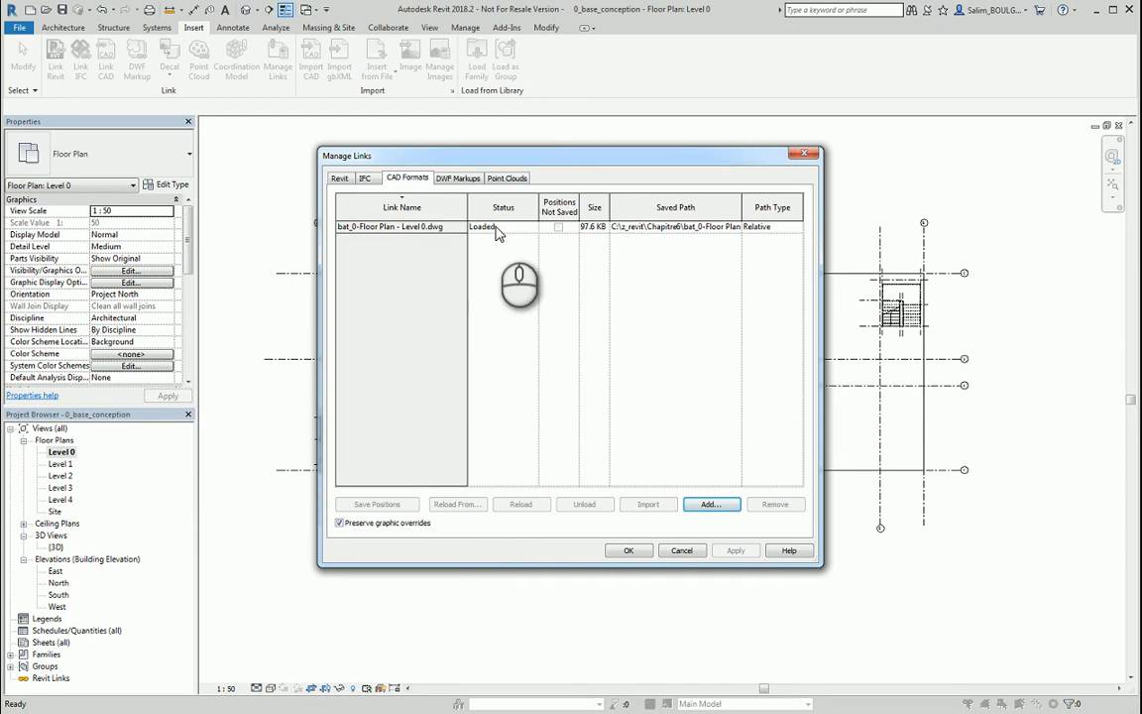
{"action": "left_click", "coordinate": [633, 553]}
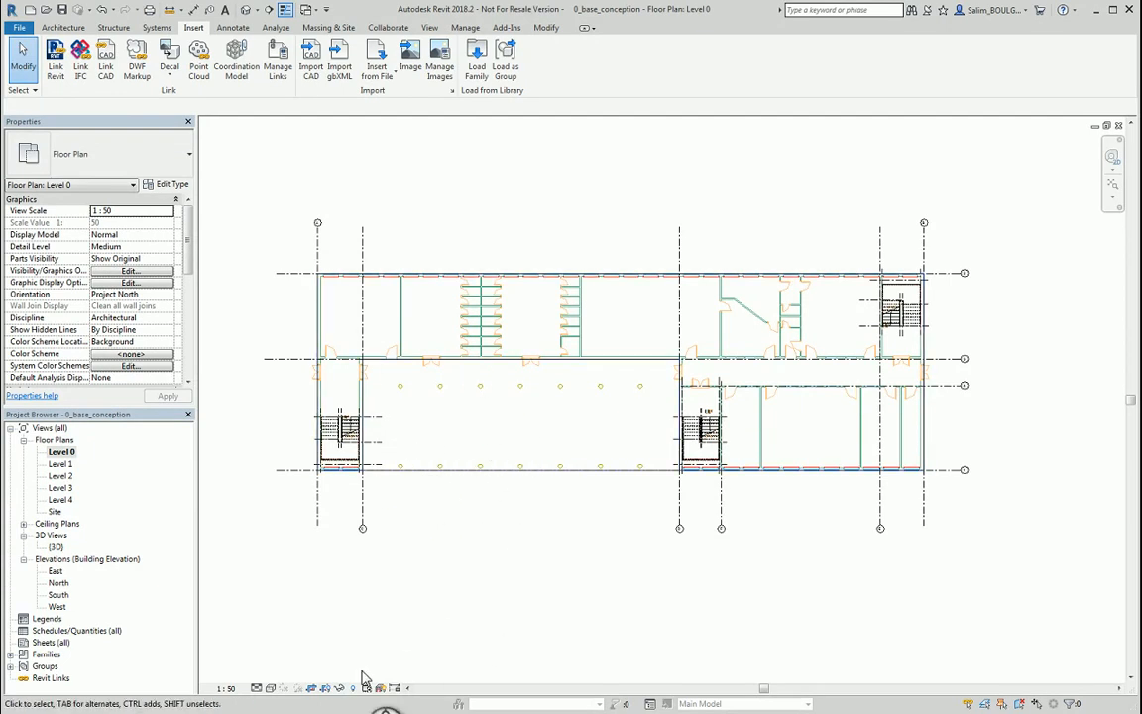
Step: Try the Hidden Line visual style on the Level 0 plan and return it to Wireframe
{"action": "left_click", "coordinate": [271, 688]}
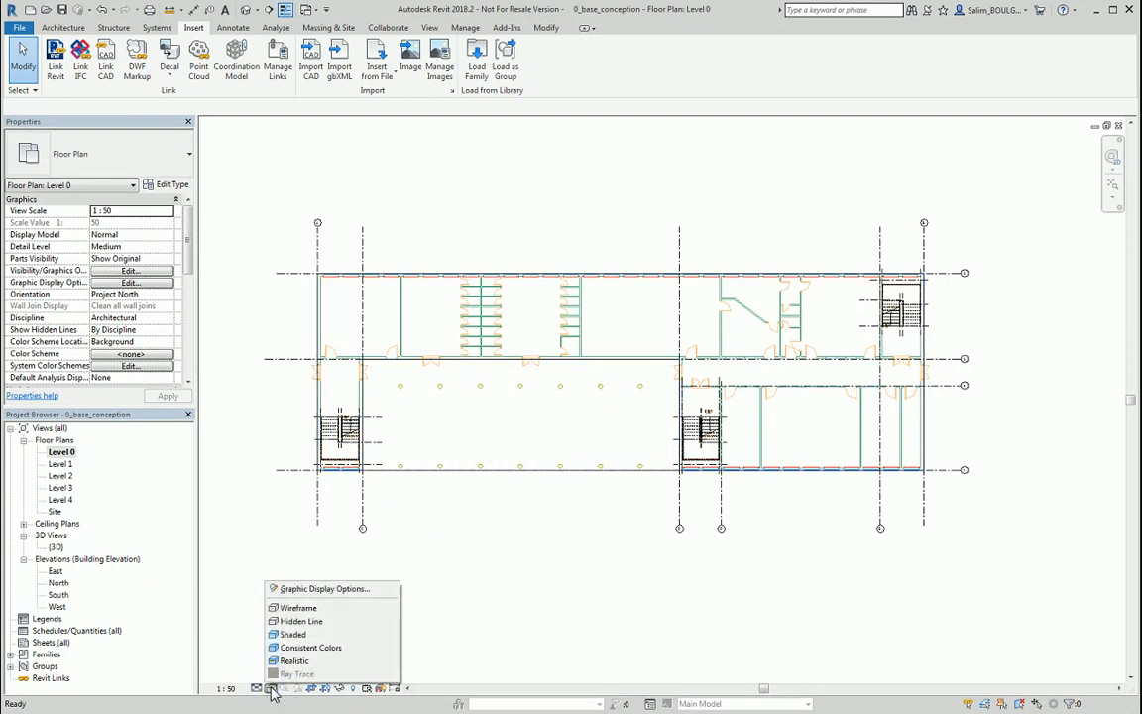
{"action": "left_click", "coordinate": [331, 623]}
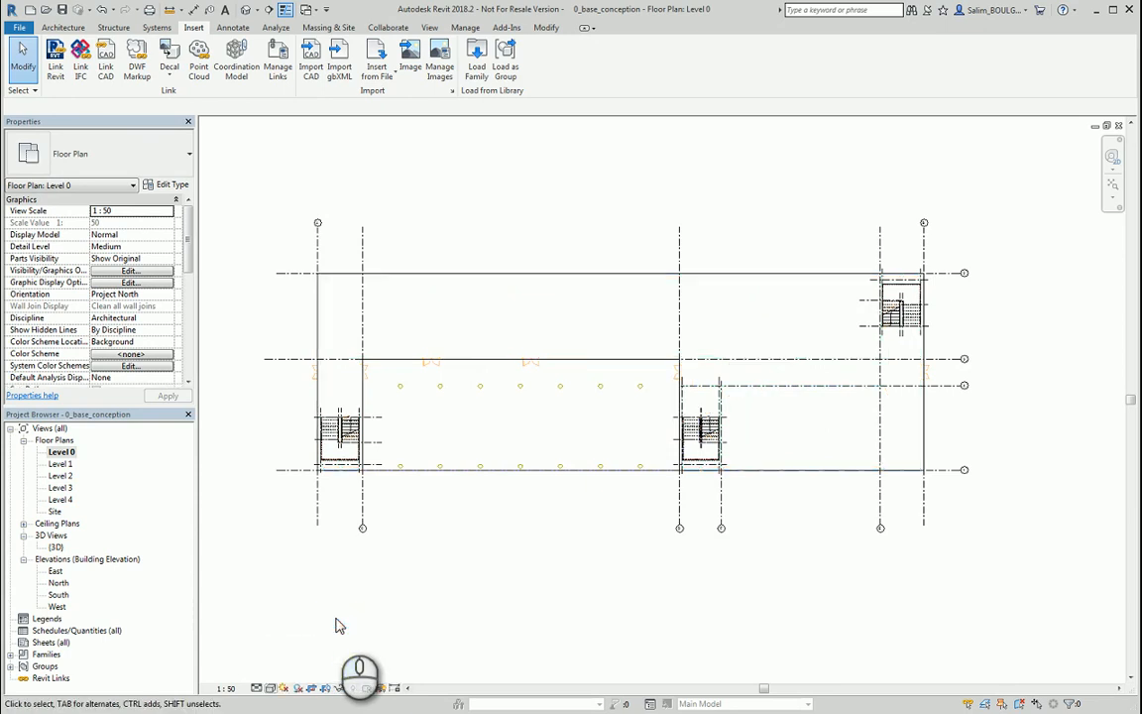
{"action": "left_click", "coordinate": [269, 689]}
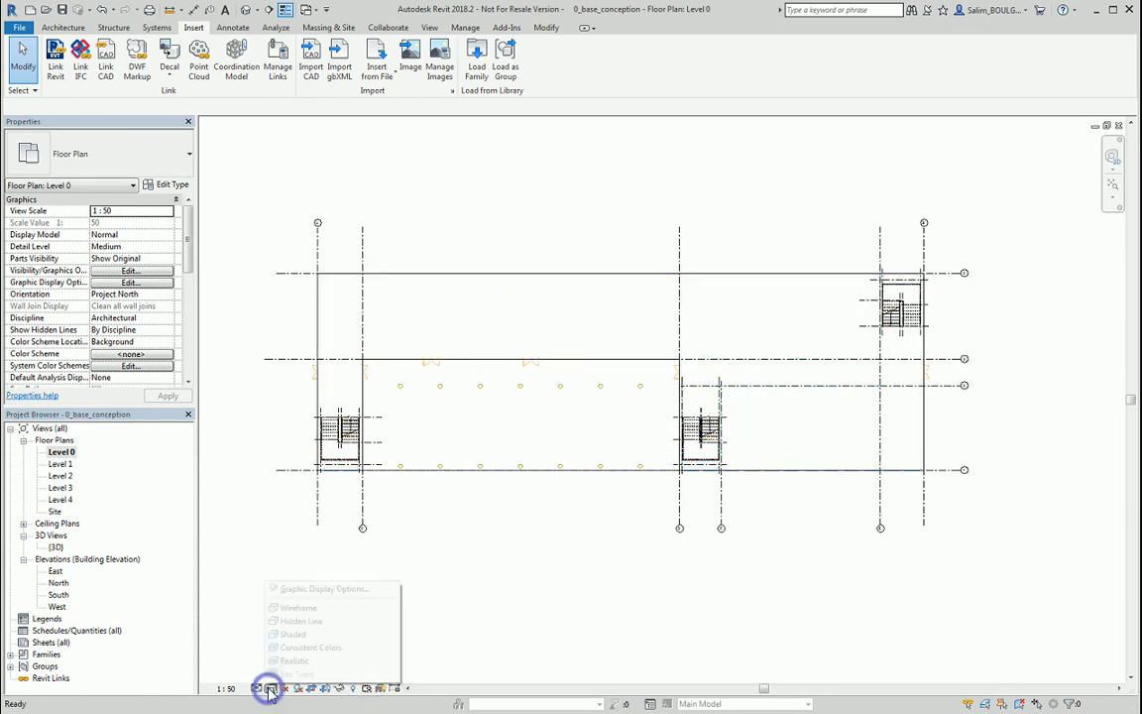
{"action": "left_click", "coordinate": [306, 610]}
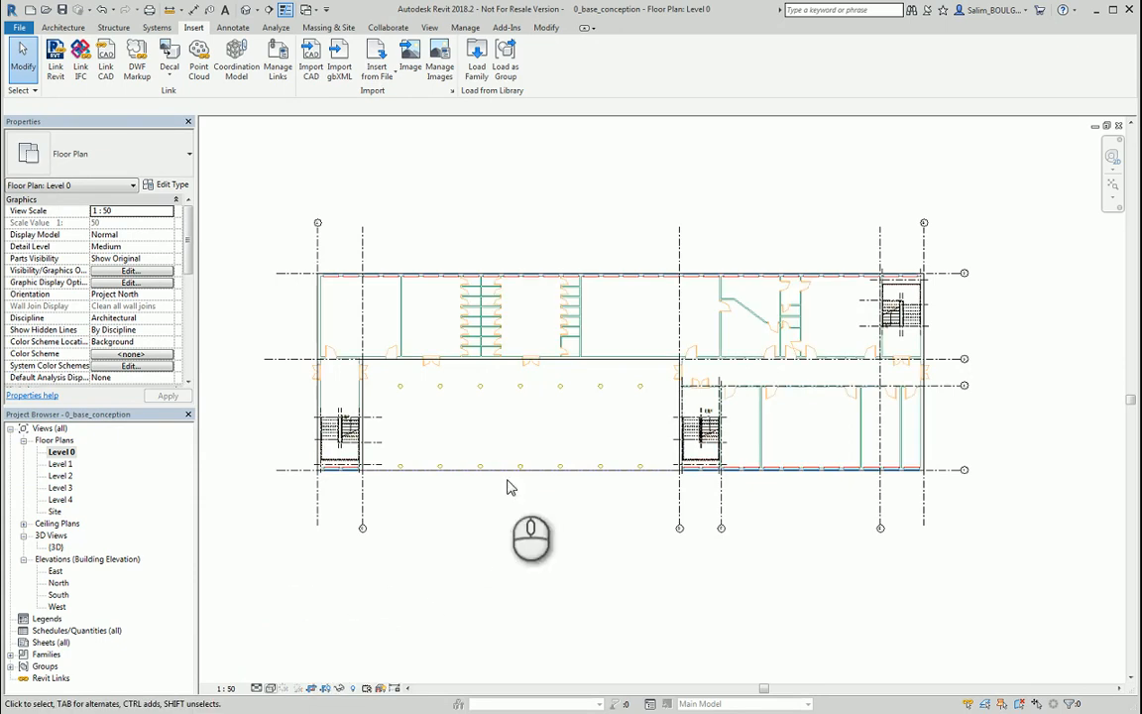
Step: Start a Generic - 250mm wall up to Level 1 with its location line at Finish Face: Exterior
{"action": "left_click", "coordinate": [69, 31]}
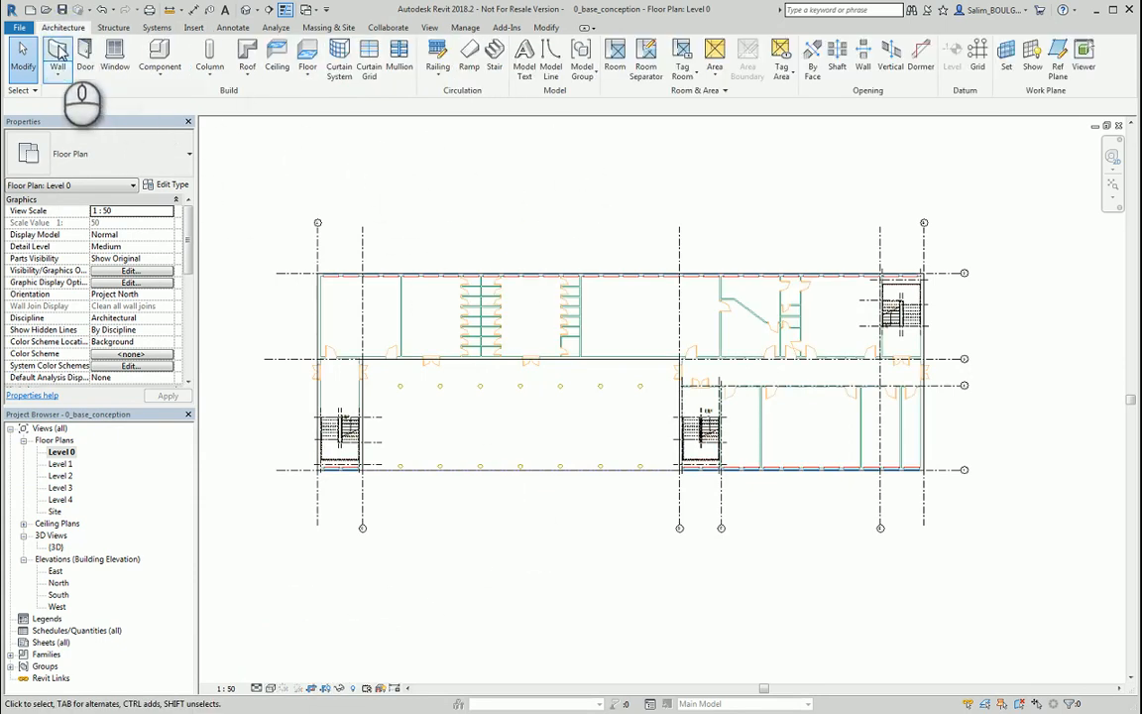
{"action": "left_click", "coordinate": [57, 54]}
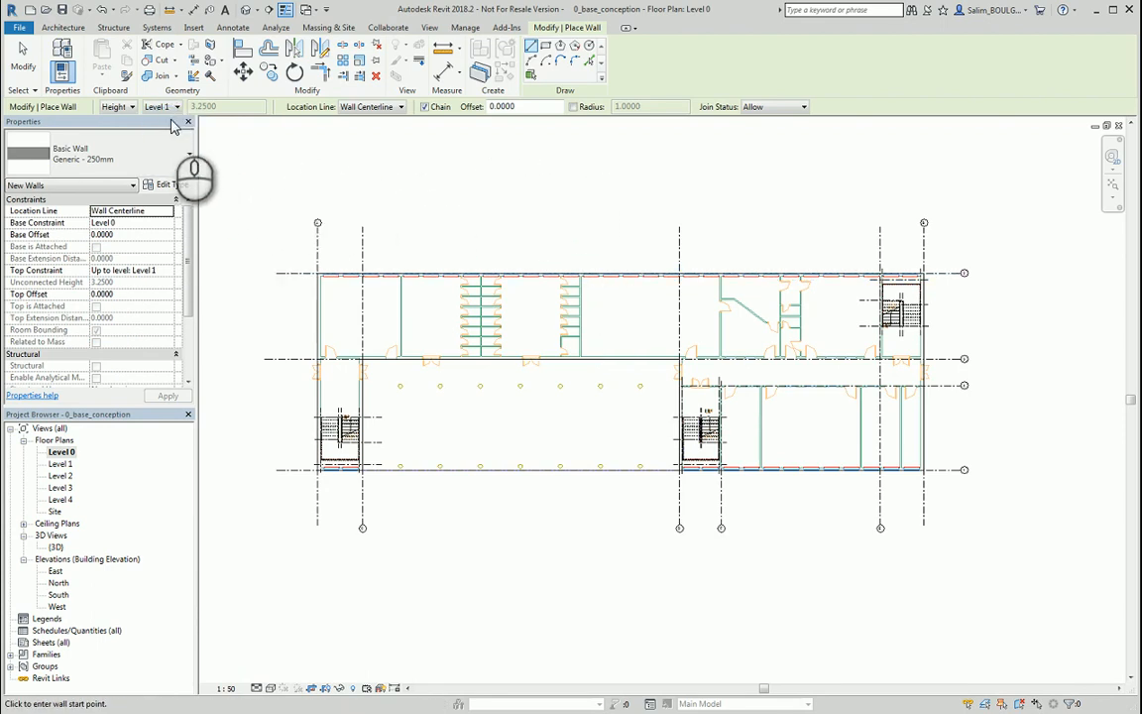
{"action": "left_click", "coordinate": [387, 107]}
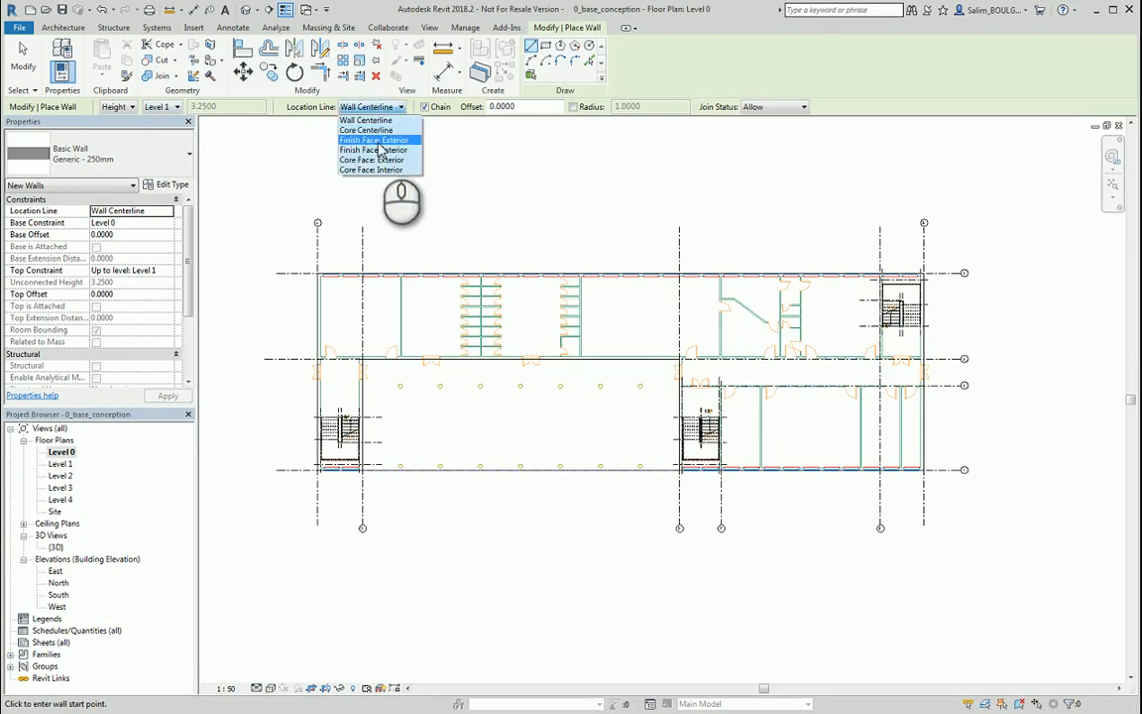
{"action": "left_click", "coordinate": [377, 140]}
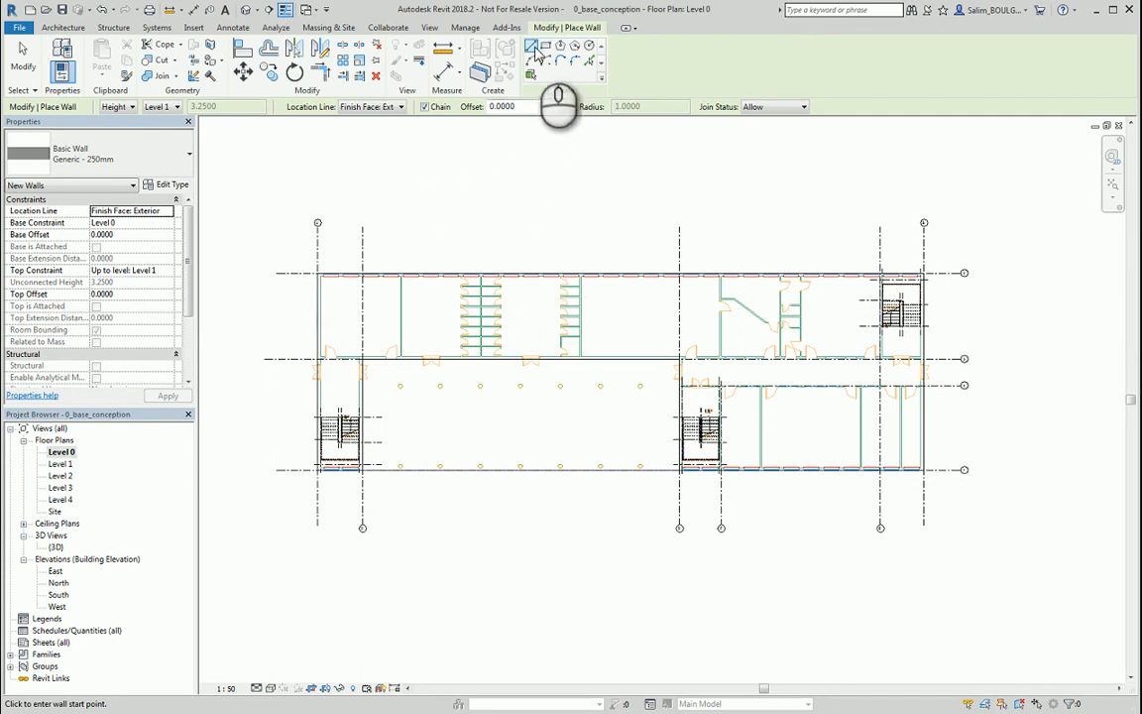
Step: Draw the exterior walls along grid 2 from grid A to grid B and down grid B to grid 1
{"action": "scroll", "coordinate": [324, 285], "scroll_direction": "up", "scroll_amount": 4}
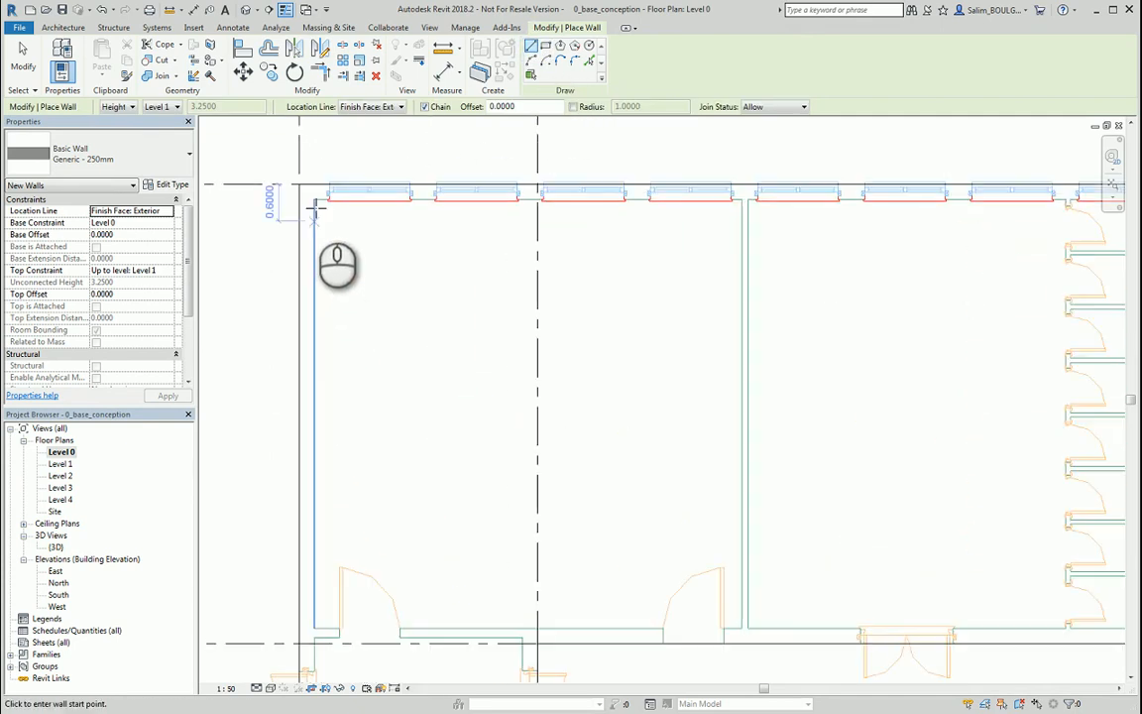
{"action": "left_click", "coordinate": [300, 183]}
{"action": "scroll", "coordinate": [297, 198], "scroll_direction": "down", "scroll_amount": 5}
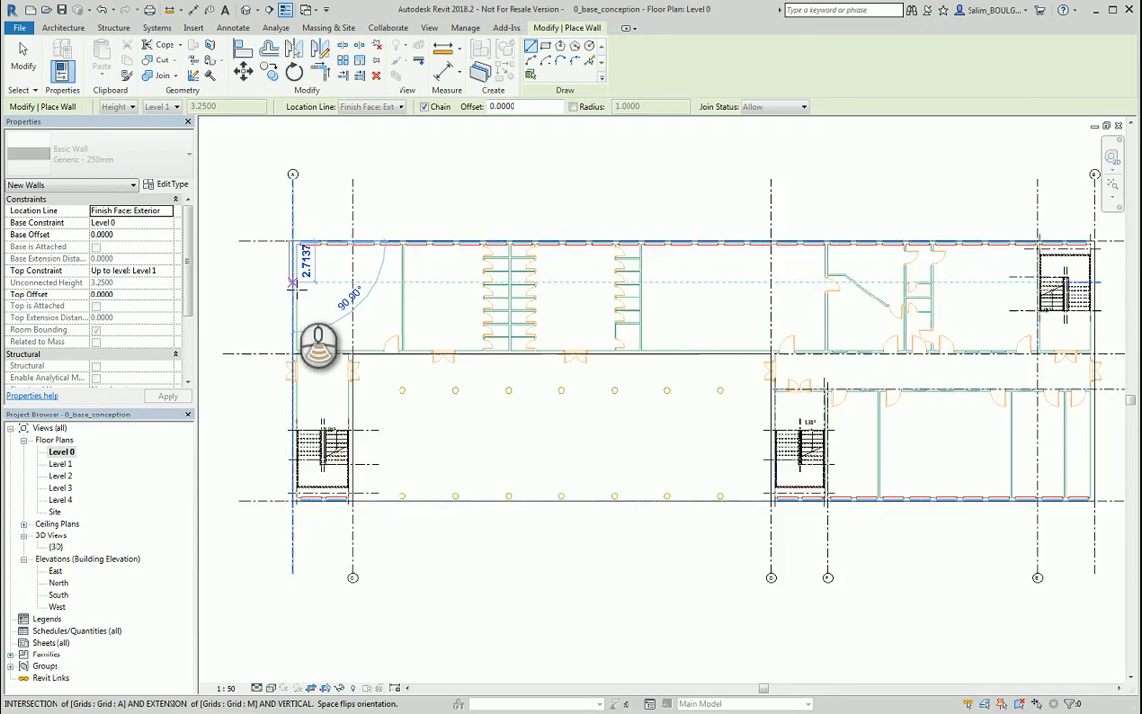
{"action": "scroll", "coordinate": [751, 259], "scroll_direction": "up", "scroll_amount": 5}
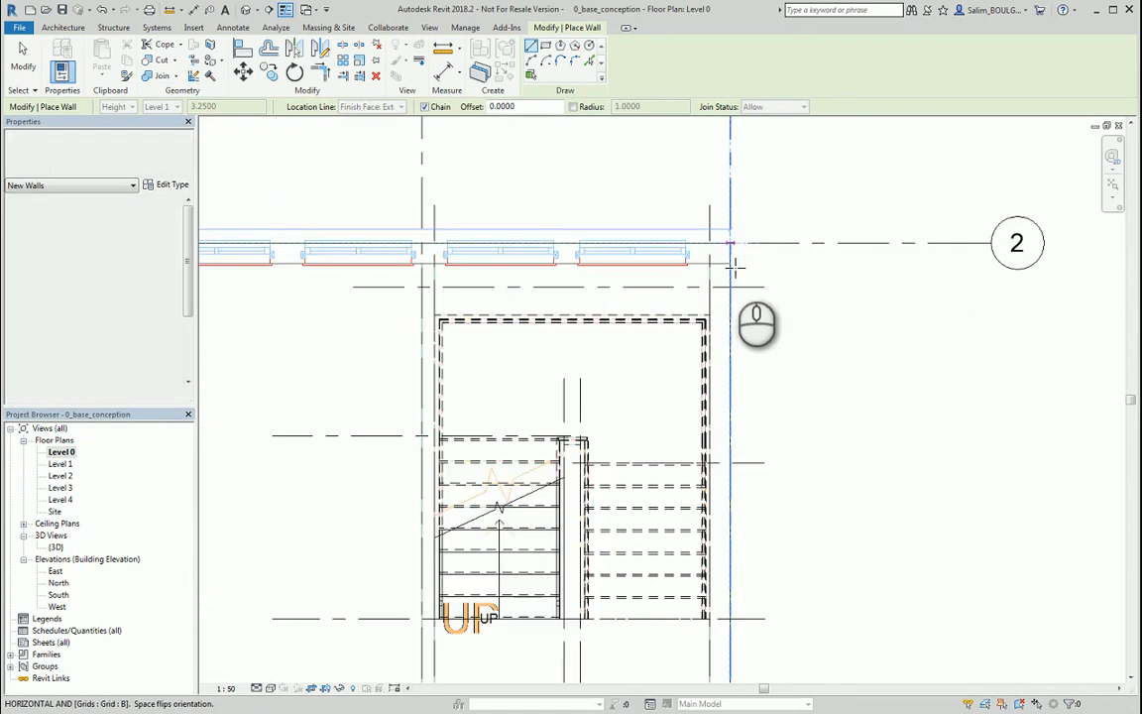
{"action": "left_click", "coordinate": [727, 220]}
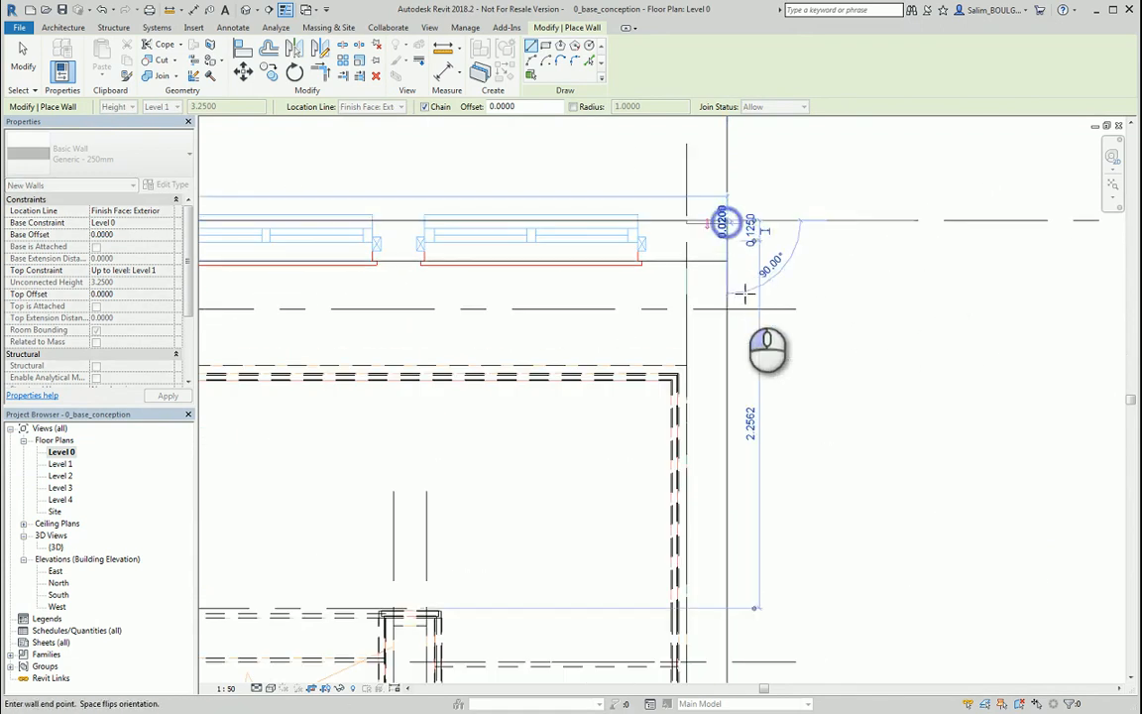
{"action": "scroll", "coordinate": [746, 293], "scroll_direction": "down", "scroll_amount": 5}
{"action": "middle_click_drag", "start_coordinate": [791, 539], "coordinate": [806, 290]}
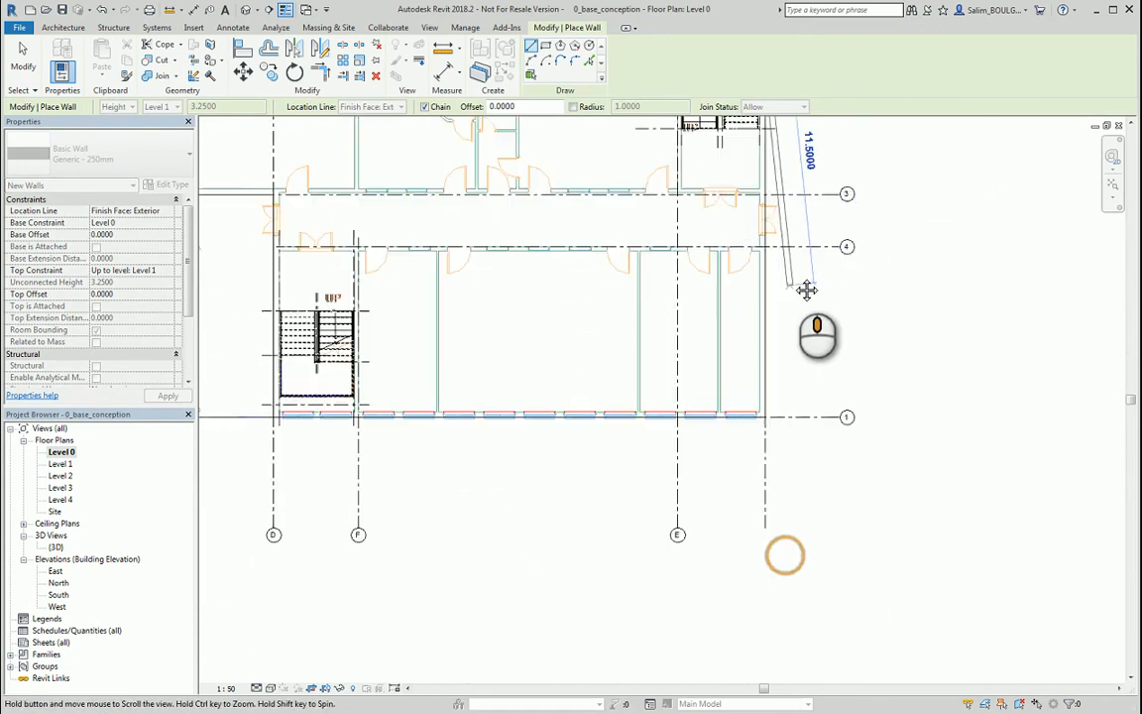
{"action": "scroll", "coordinate": [769, 416], "scroll_direction": "up", "scroll_amount": 4}
{"action": "left_click", "coordinate": [763, 421]}
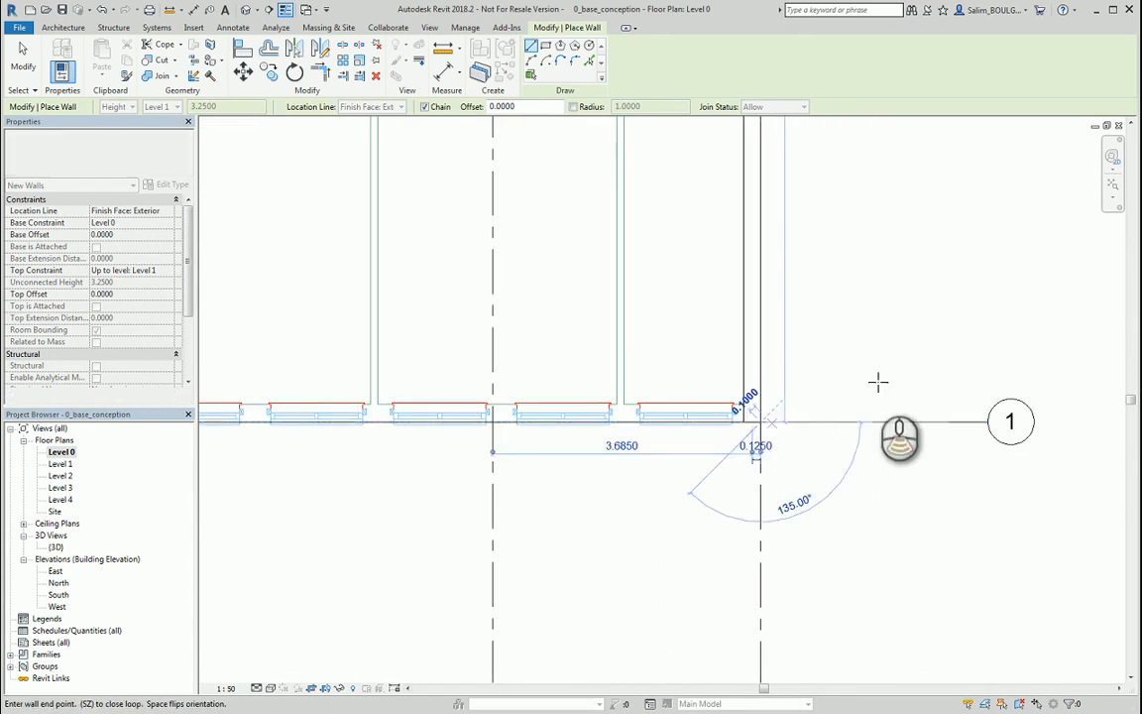
Step: Continue the wall chain along grid 1 to grid D and about 9.4 m up grid D towards grid 3, ending the chain there
{"action": "scroll", "coordinate": [892, 397], "scroll_direction": "down", "scroll_amount": 4}
{"action": "left_click", "coordinate": [353, 377]}
{"action": "middle_click_drag", "start_coordinate": [452, 383], "coordinate": [472, 415]}
{"action": "scroll", "coordinate": [548, 407], "scroll_direction": "up", "scroll_amount": 4}
{"action": "scroll", "coordinate": [551, 407], "scroll_direction": "up", "scroll_amount": 2}
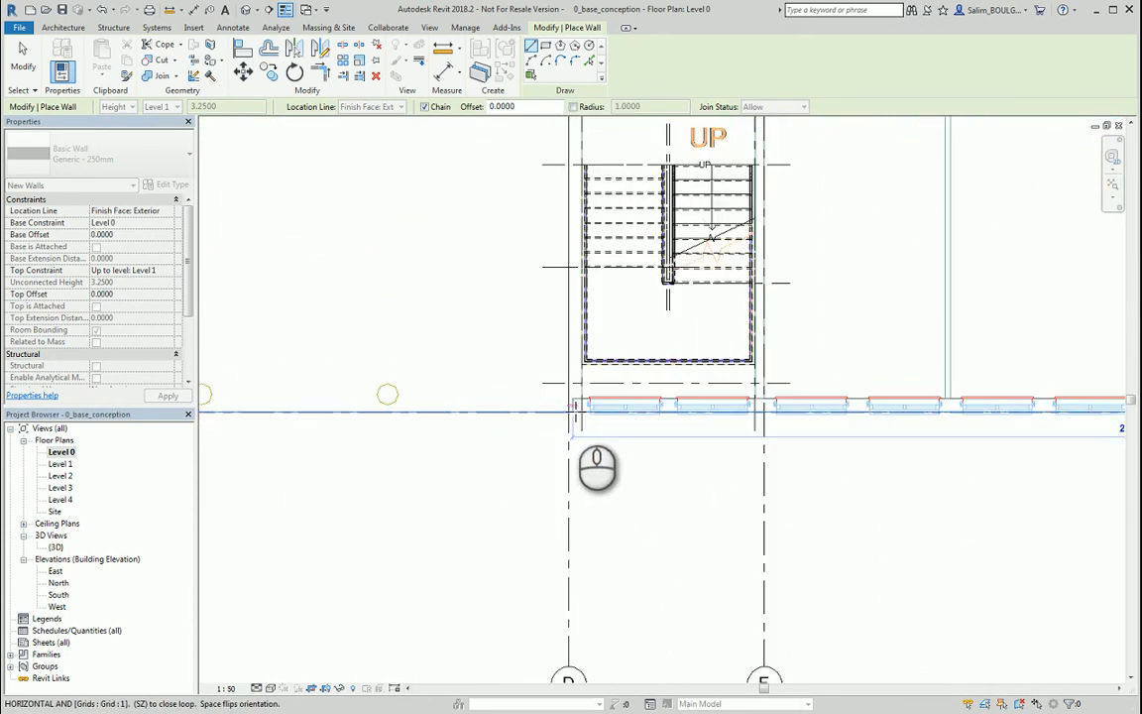
{"action": "scroll", "coordinate": [587, 494], "scroll_direction": "down", "scroll_amount": 4}
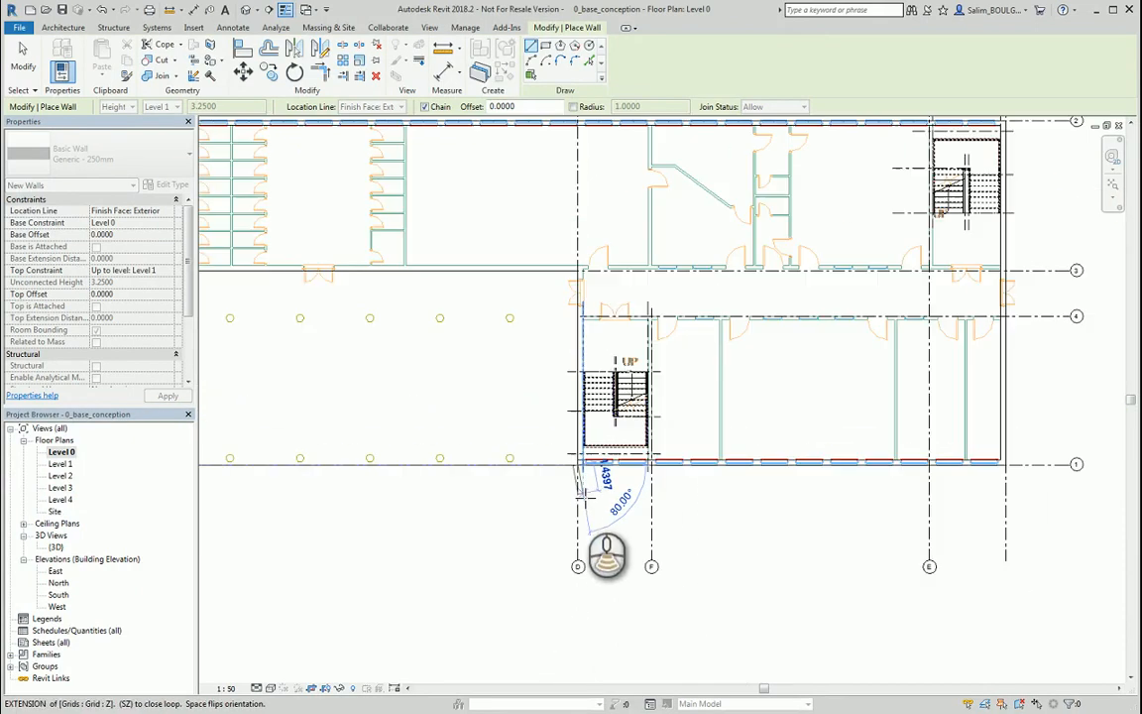
{"action": "scroll", "coordinate": [582, 289], "scroll_direction": "up", "scroll_amount": 4}
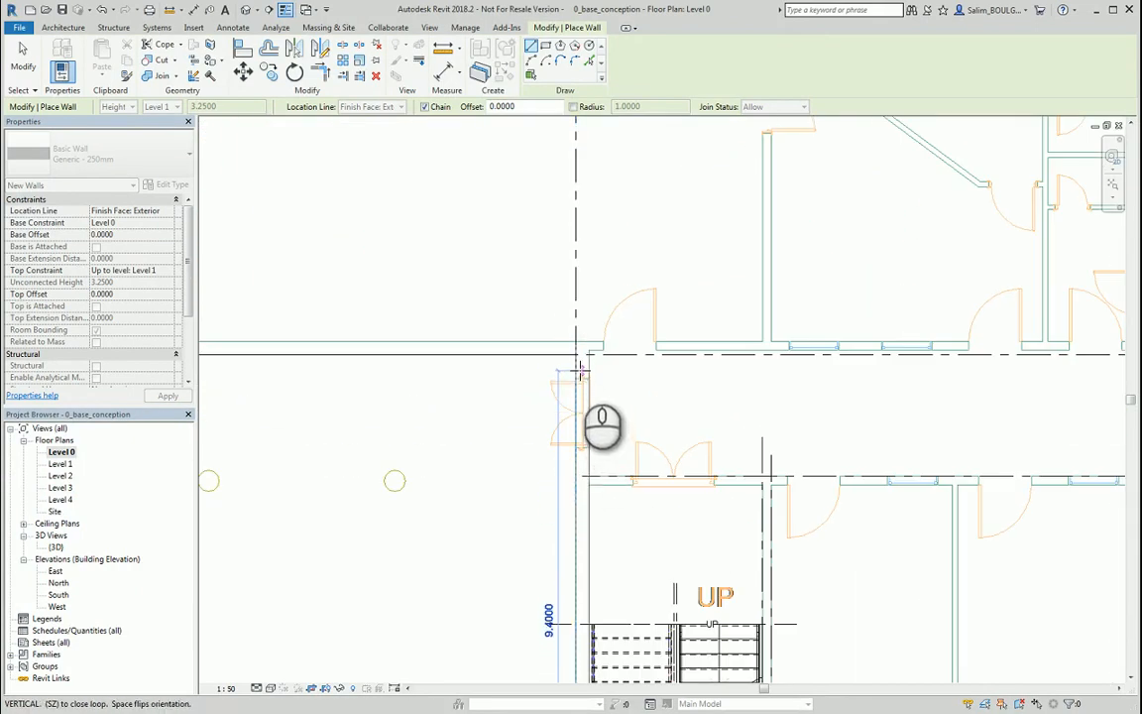
{"action": "left_click", "coordinate": [601, 421]}
{"action": "scroll", "coordinate": [693, 446], "scroll_direction": "down", "scroll_amount": 3}
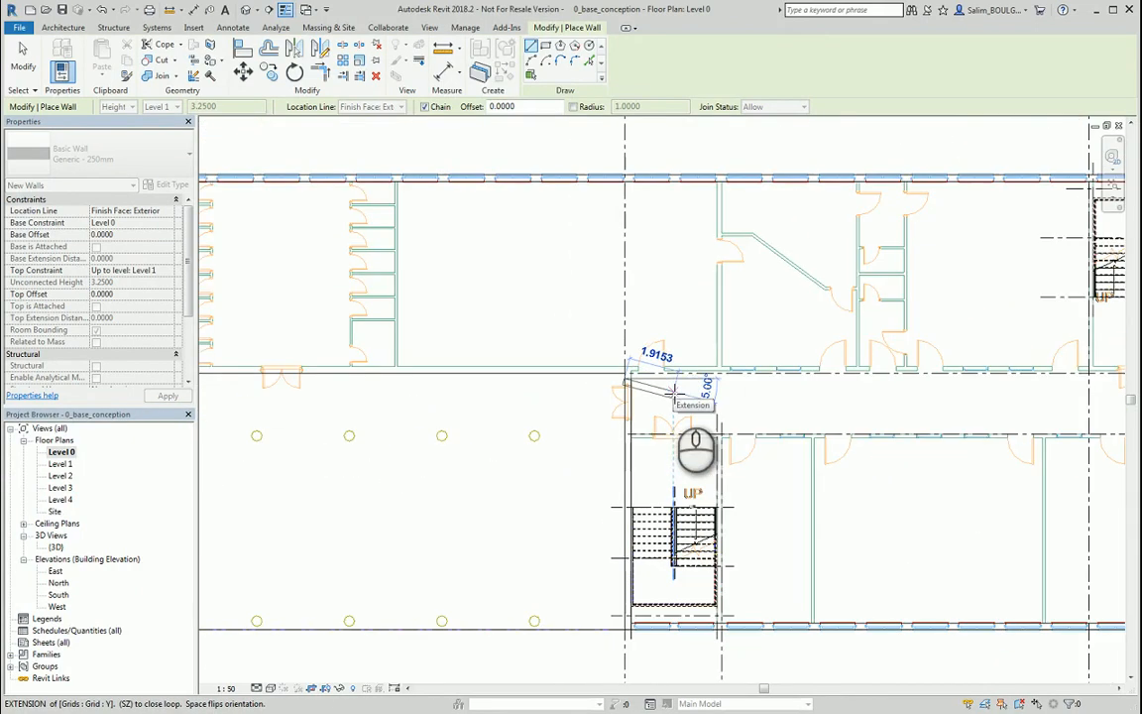
{"action": "key", "text": "Escape"}
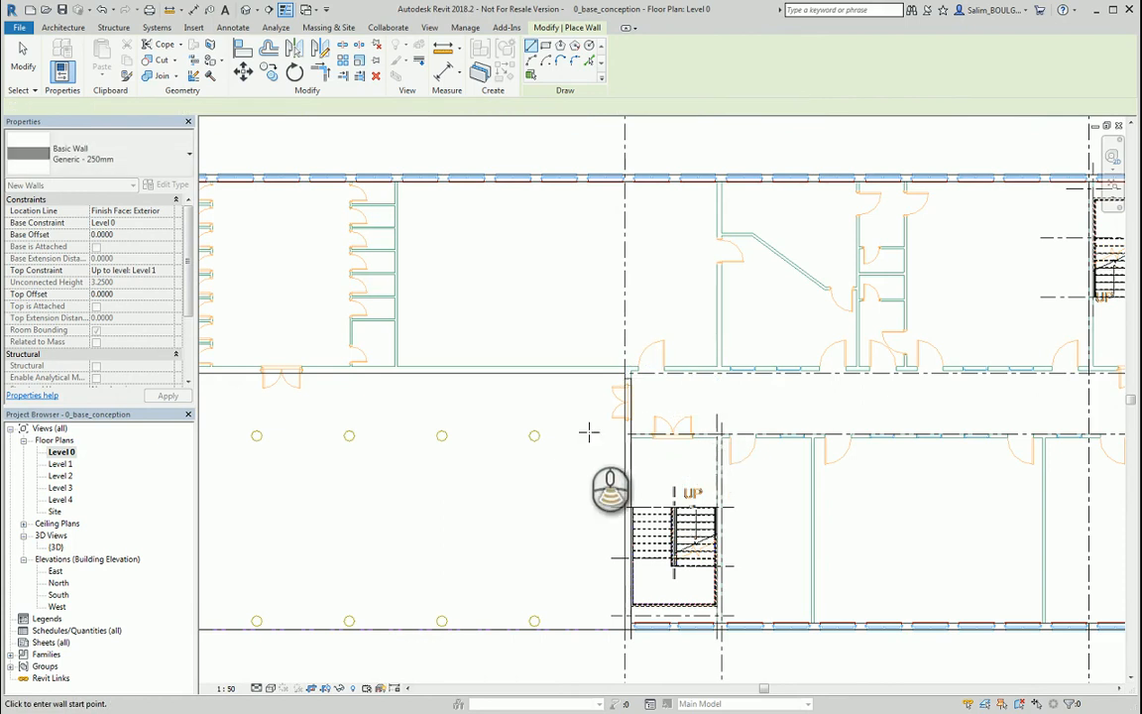
Step: Draw walls around the stair beside grid A, from grid 3 down its inner grid line to grid 1 and across to grid A
{"action": "scroll", "coordinate": [589, 433], "scroll_direction": "down", "scroll_amount": 2}
{"action": "middle_click_drag", "start_coordinate": [737, 420], "coordinate": [661, 310]}
{"action": "scroll", "coordinate": [662, 310], "scroll_direction": "up", "scroll_amount": 6}
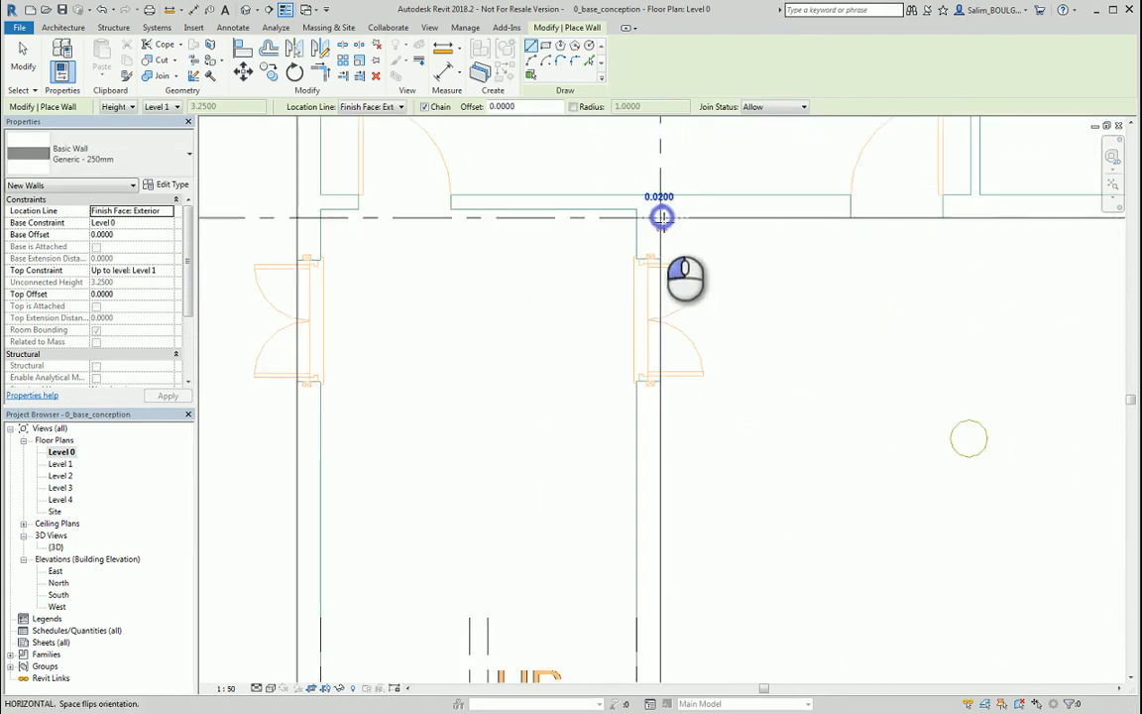
{"action": "left_click", "coordinate": [661, 216]}
{"action": "scroll", "coordinate": [660, 211], "scroll_direction": "down", "scroll_amount": 2}
{"action": "scroll", "coordinate": [657, 510], "scroll_direction": "up", "scroll_amount": 5}
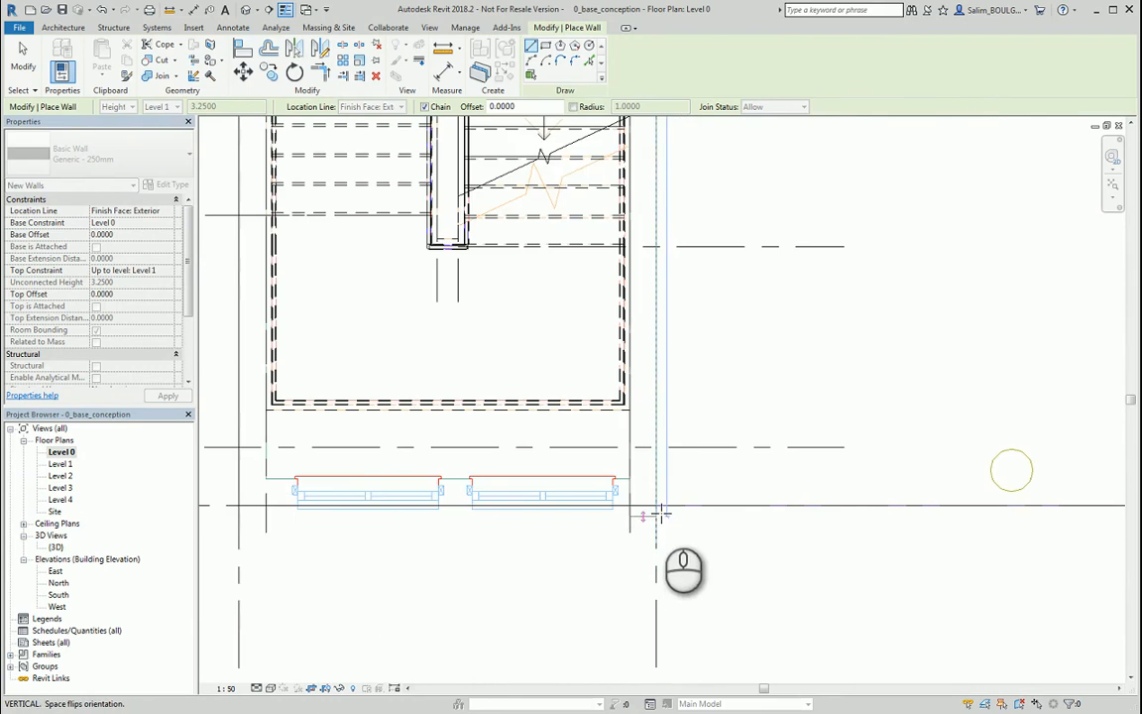
{"action": "left_click", "coordinate": [657, 508]}
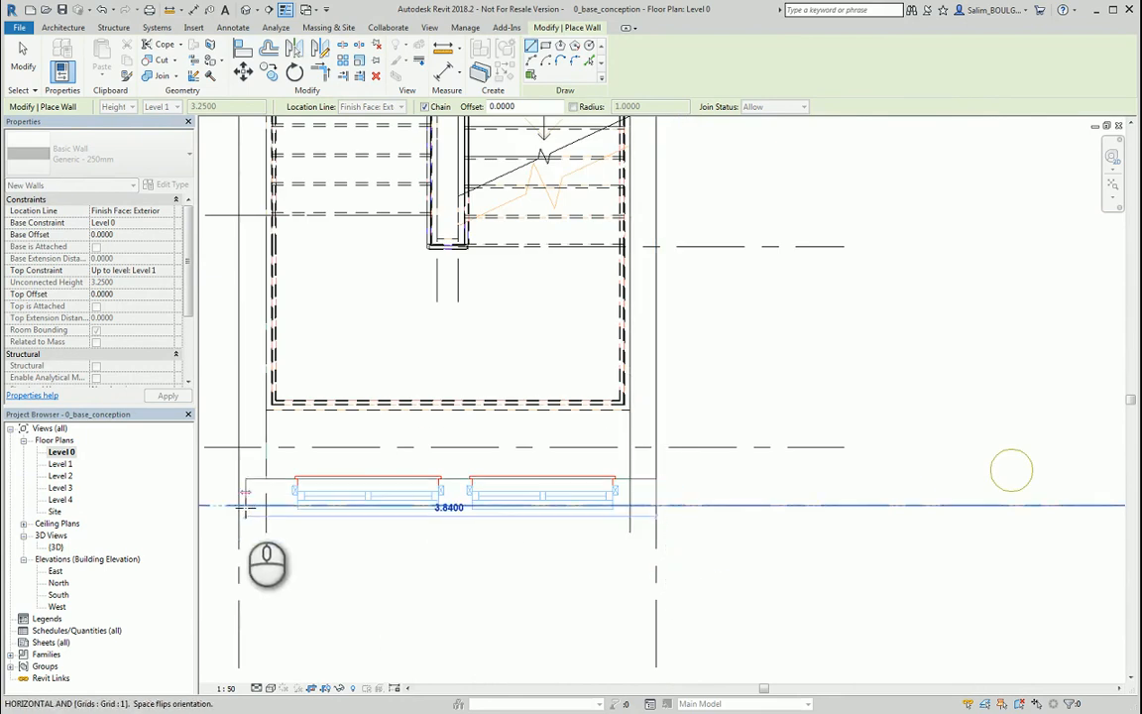
{"action": "left_click", "coordinate": [242, 502]}
Step: Draw the exterior wall up grid A from grid 1 to the corner at grid 2
{"action": "scroll", "coordinate": [369, 495], "scroll_direction": "down", "scroll_amount": 4}
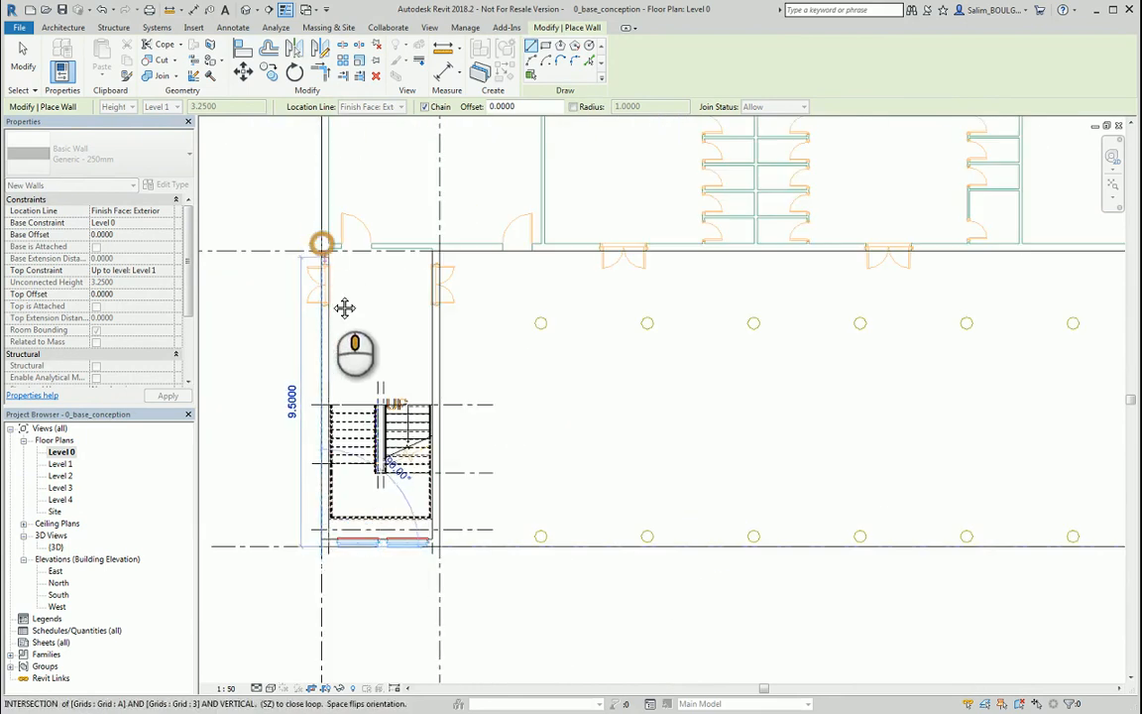
{"action": "scroll", "coordinate": [357, 337], "scroll_direction": "up", "scroll_amount": 5}
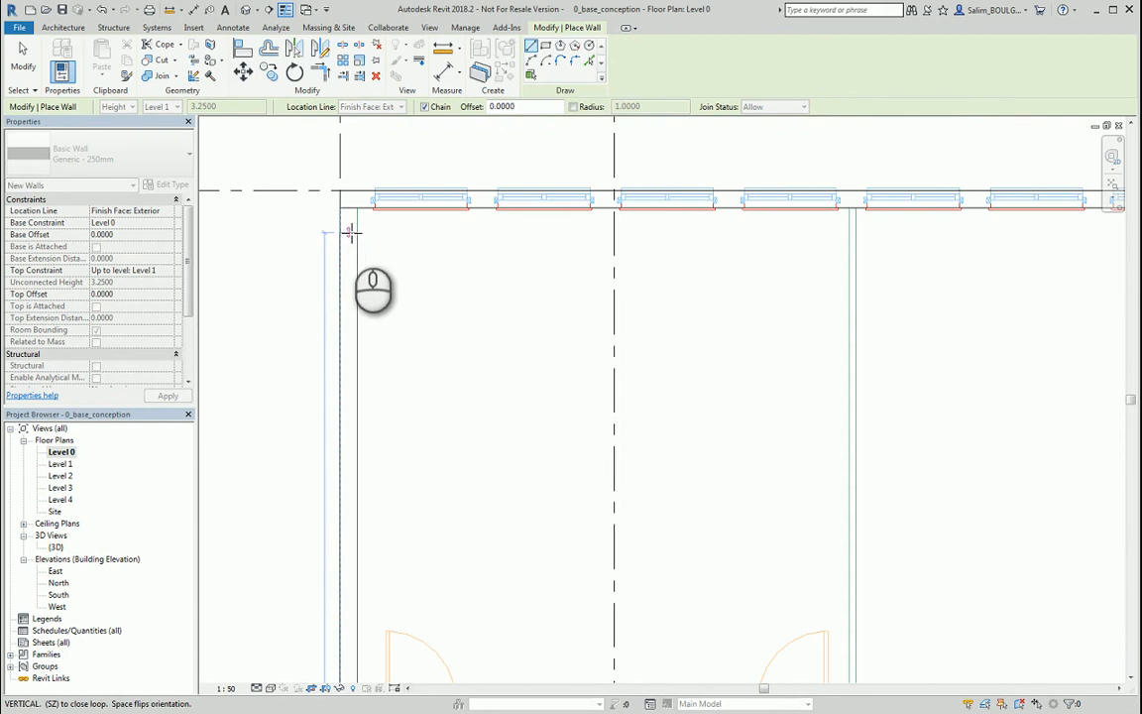
{"action": "left_click", "coordinate": [339, 192]}
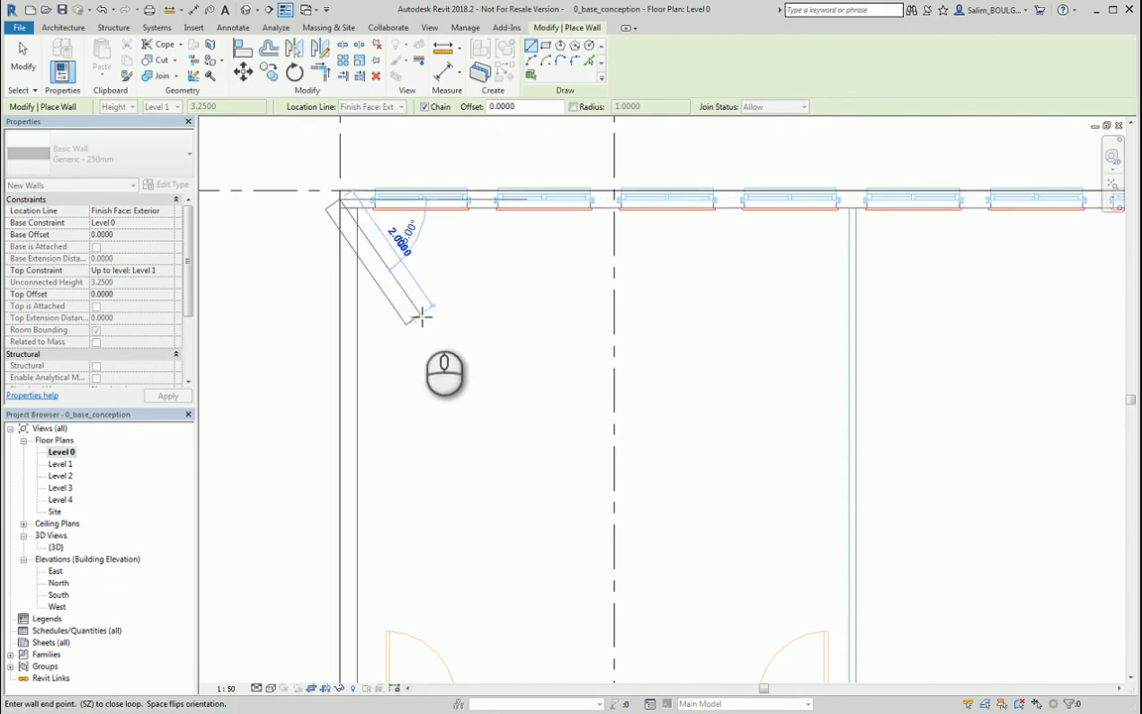
Step: End the wall chain and measure the thickness of the DWG wall along grid 3 just past grid C
{"action": "key", "text": "Escape"}
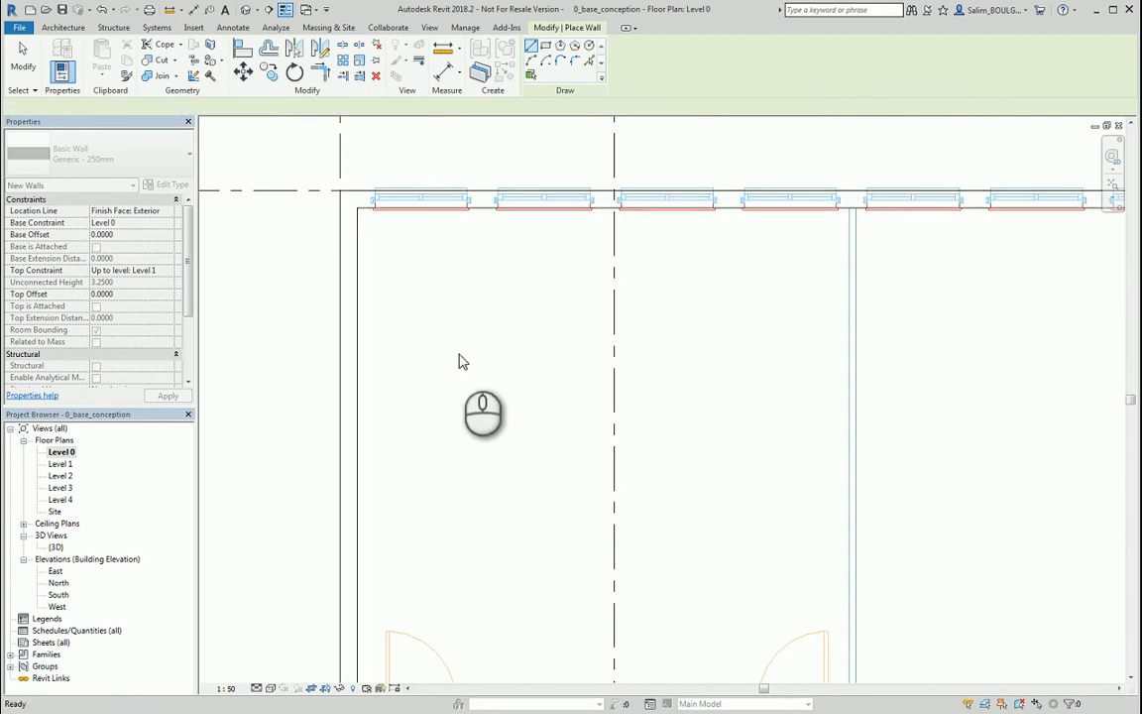
{"action": "scroll", "coordinate": [459, 354], "scroll_direction": "down", "scroll_amount": 4}
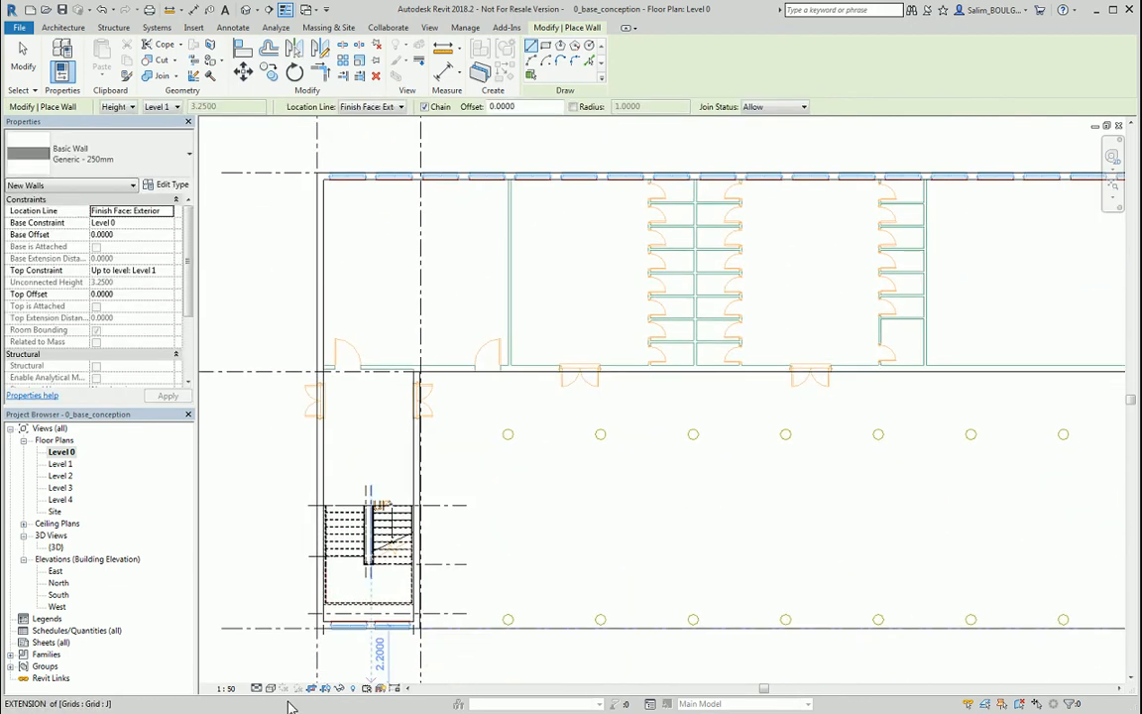
{"action": "scroll", "coordinate": [582, 507], "scroll_direction": "down", "scroll_amount": 1}
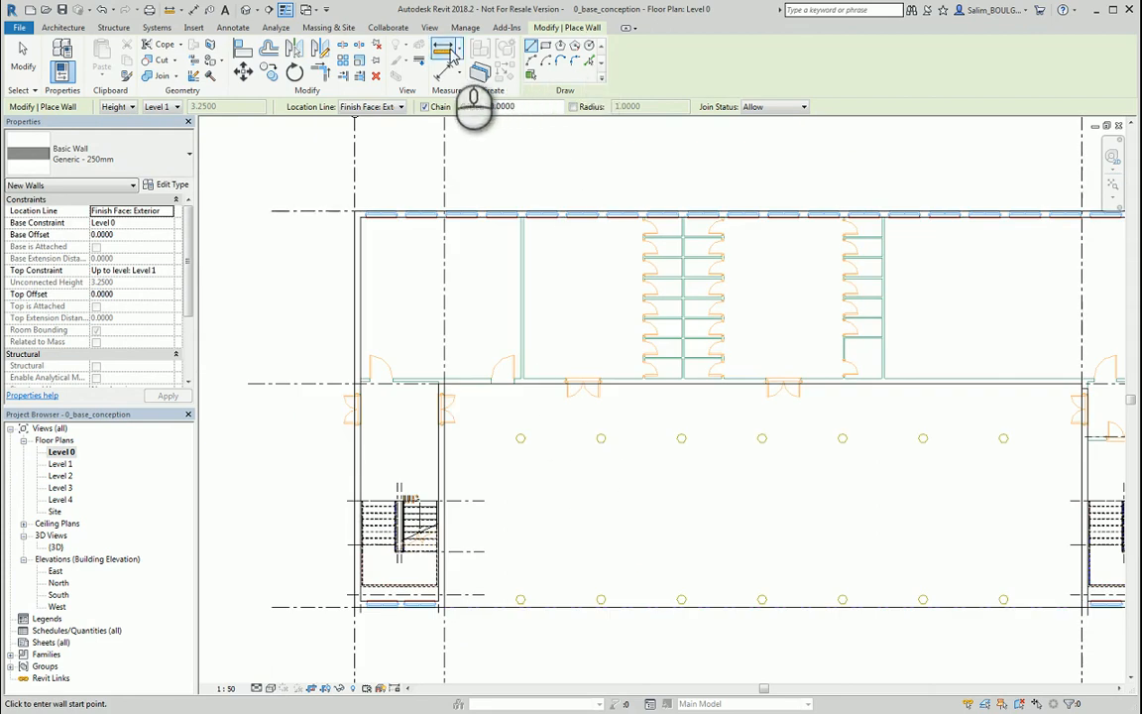
{"action": "key", "text": "Escape"}
{"action": "key", "text": "Escape"}
{"action": "scroll", "coordinate": [492, 387], "scroll_direction": "up", "scroll_amount": 5}
{"action": "scroll", "coordinate": [455, 384], "scroll_direction": "up", "scroll_amount": 2}
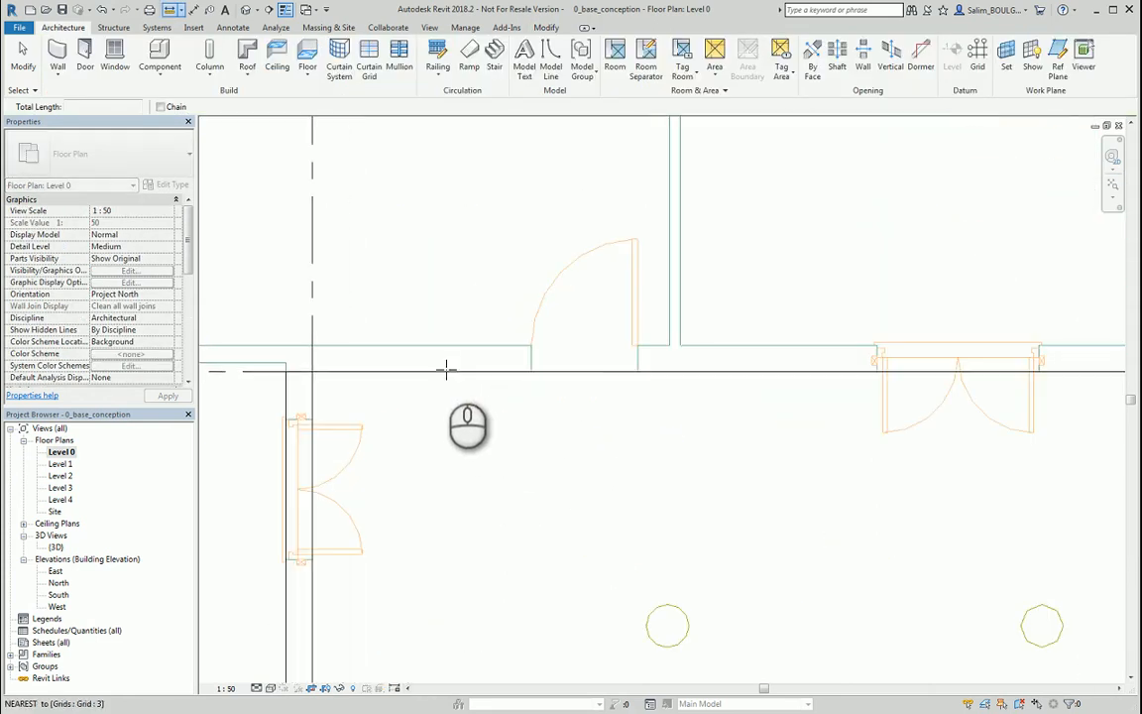
{"action": "left_click", "coordinate": [446, 371]}
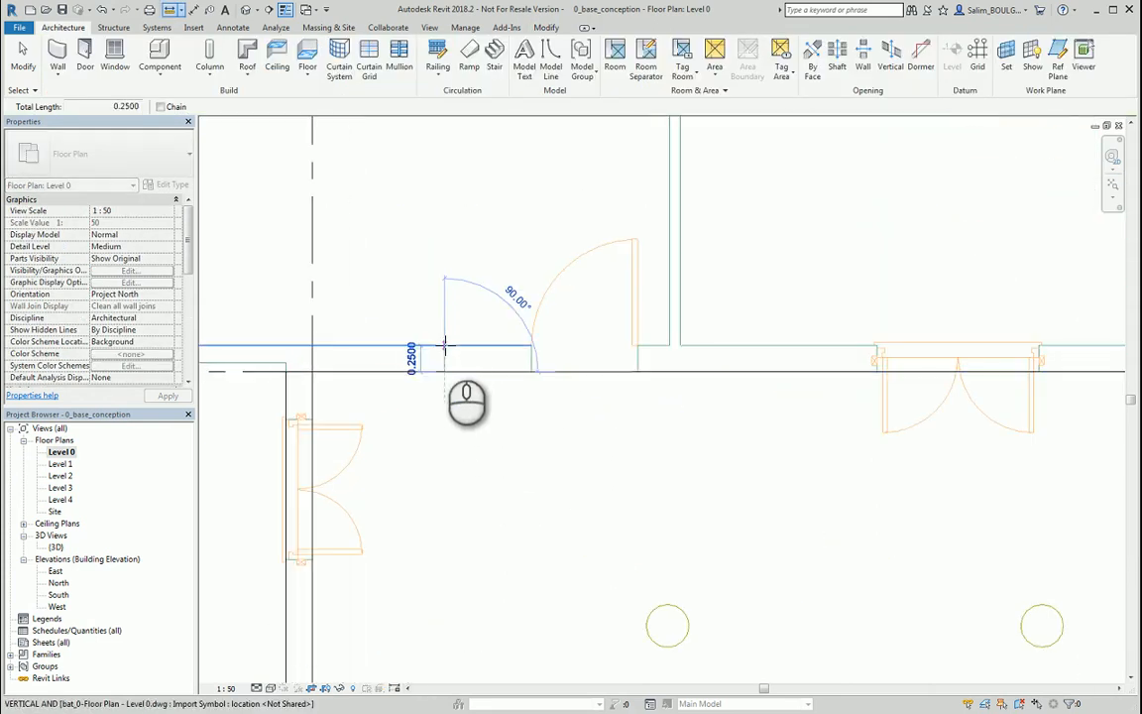
{"action": "key", "text": "Escape"}
{"action": "key", "text": "Escape"}
{"action": "scroll", "coordinate": [489, 446], "scroll_direction": "down", "scroll_amount": 8}
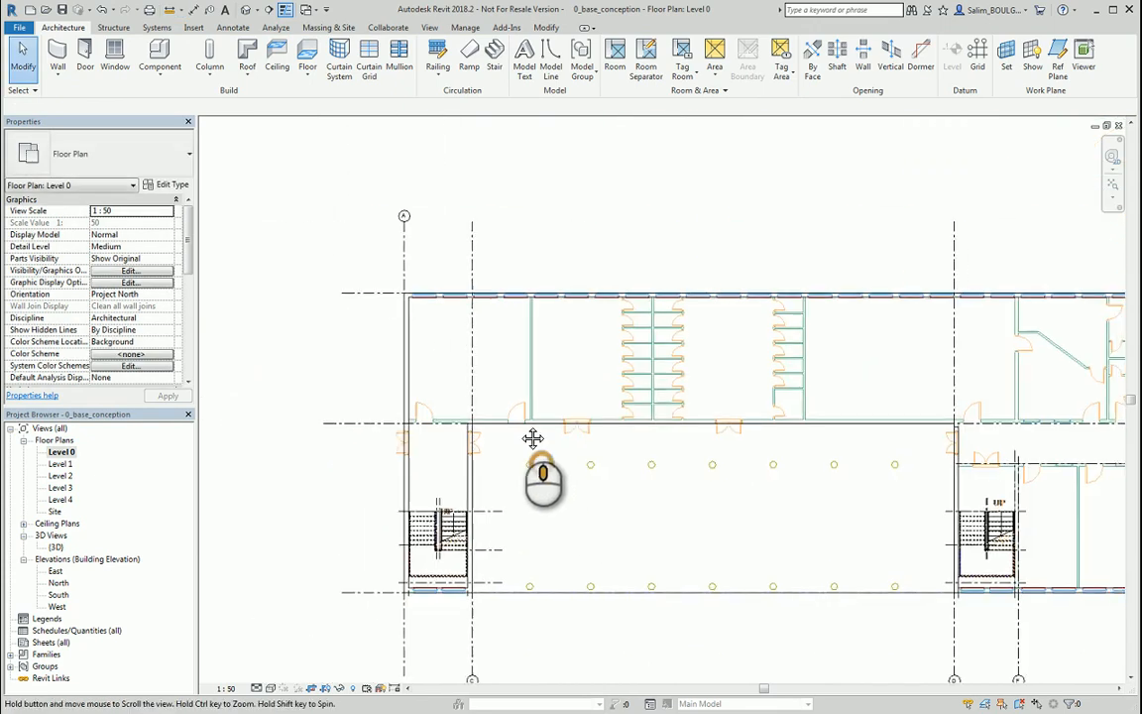
Step: Draw a Generic - 250mm wall along grid 3 from just short of grid D to just short of grid C
{"action": "left_click", "coordinate": [56, 52]}
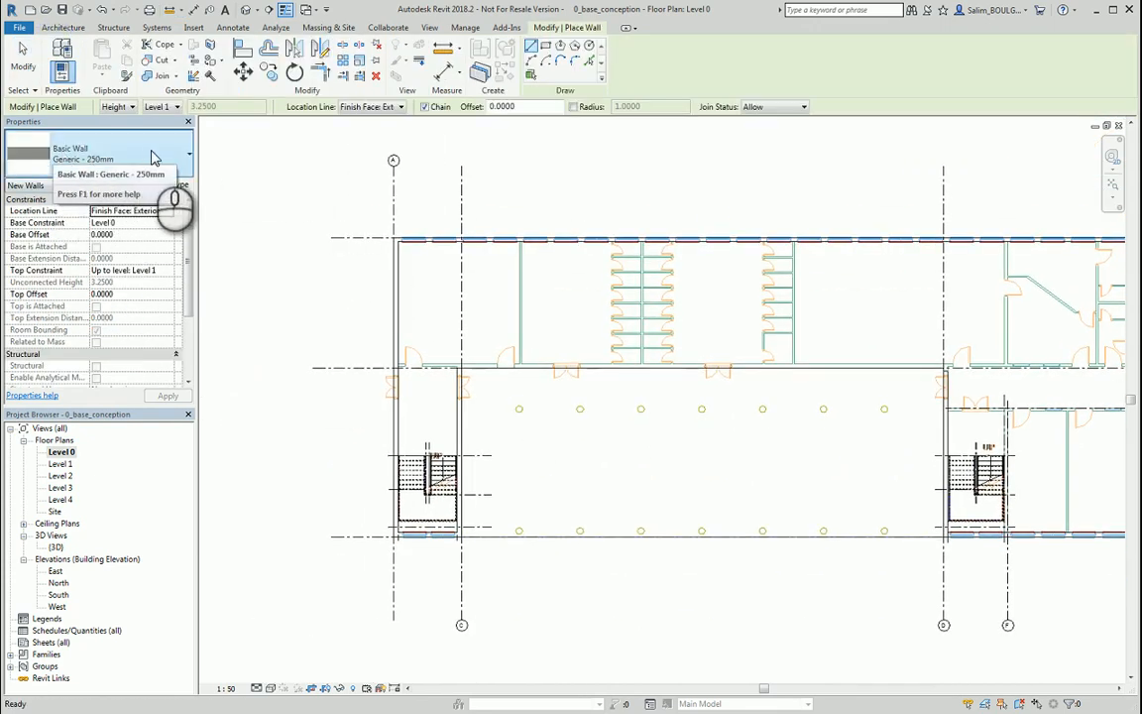
{"action": "scroll", "coordinate": [648, 400], "scroll_direction": "up", "scroll_amount": 2}
{"action": "middle_click_drag", "start_coordinate": [647, 400], "coordinate": [466, 433]}
{"action": "scroll", "coordinate": [832, 385], "scroll_direction": "up", "scroll_amount": 1}
{"action": "scroll", "coordinate": [962, 371], "scroll_direction": "up", "scroll_amount": 1}
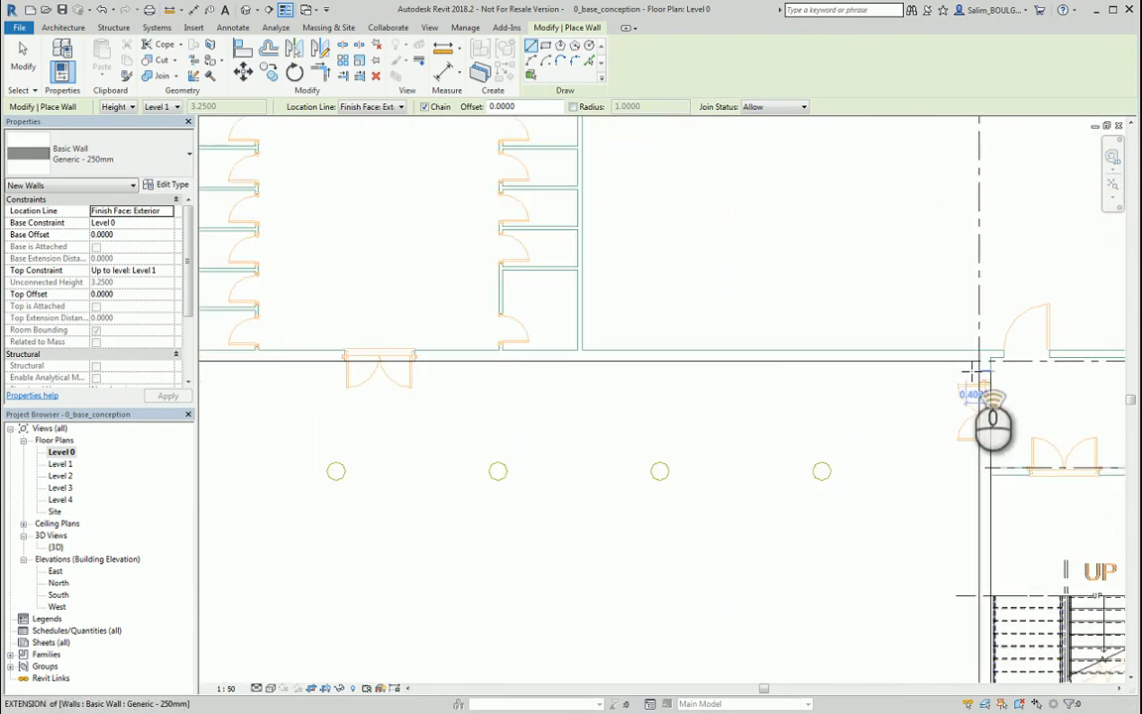
{"action": "scroll", "coordinate": [973, 370], "scroll_direction": "up", "scroll_amount": 2}
{"action": "left_click", "coordinate": [969, 354]}
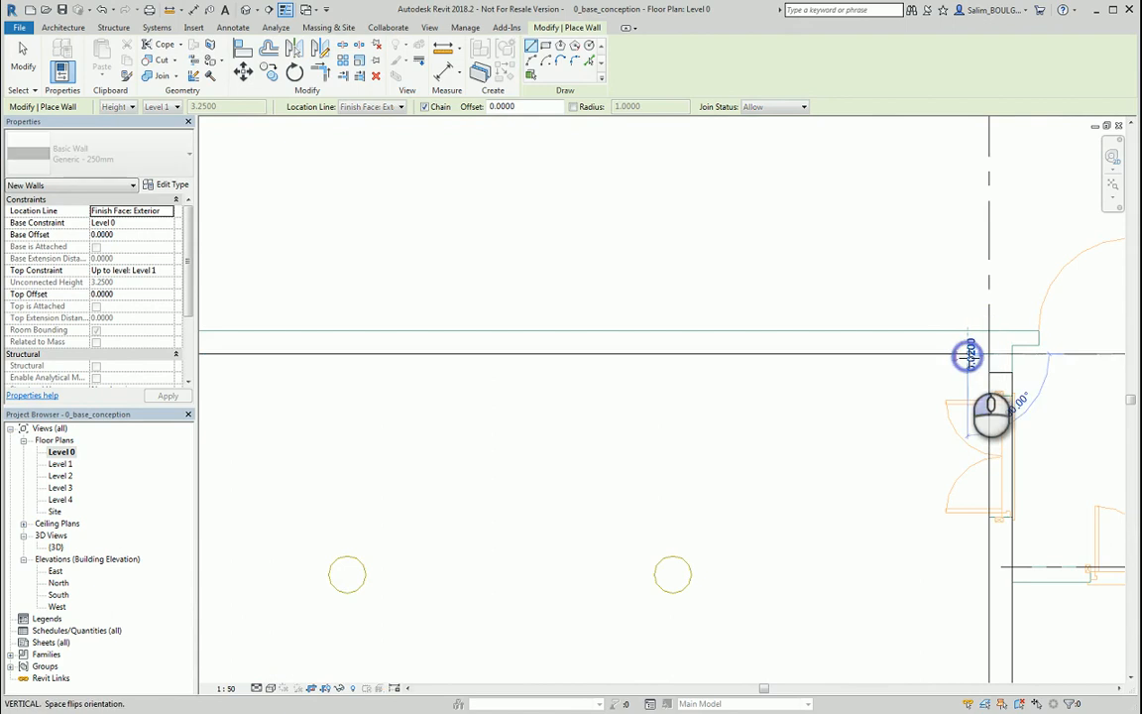
{"action": "scroll", "coordinate": [991, 392], "scroll_direction": "down", "scroll_amount": 2}
{"action": "scroll", "coordinate": [266, 360], "scroll_direction": "up", "scroll_amount": 1}
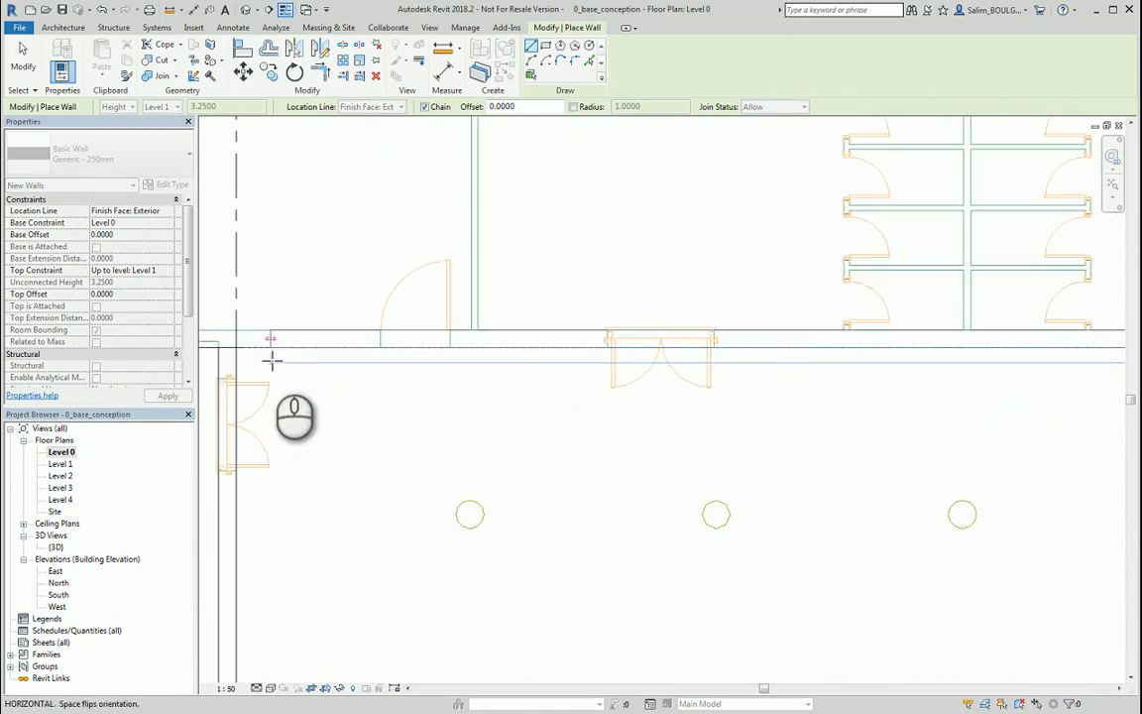
{"action": "left_click", "coordinate": [260, 347]}
{"action": "key", "text": "Escape"}
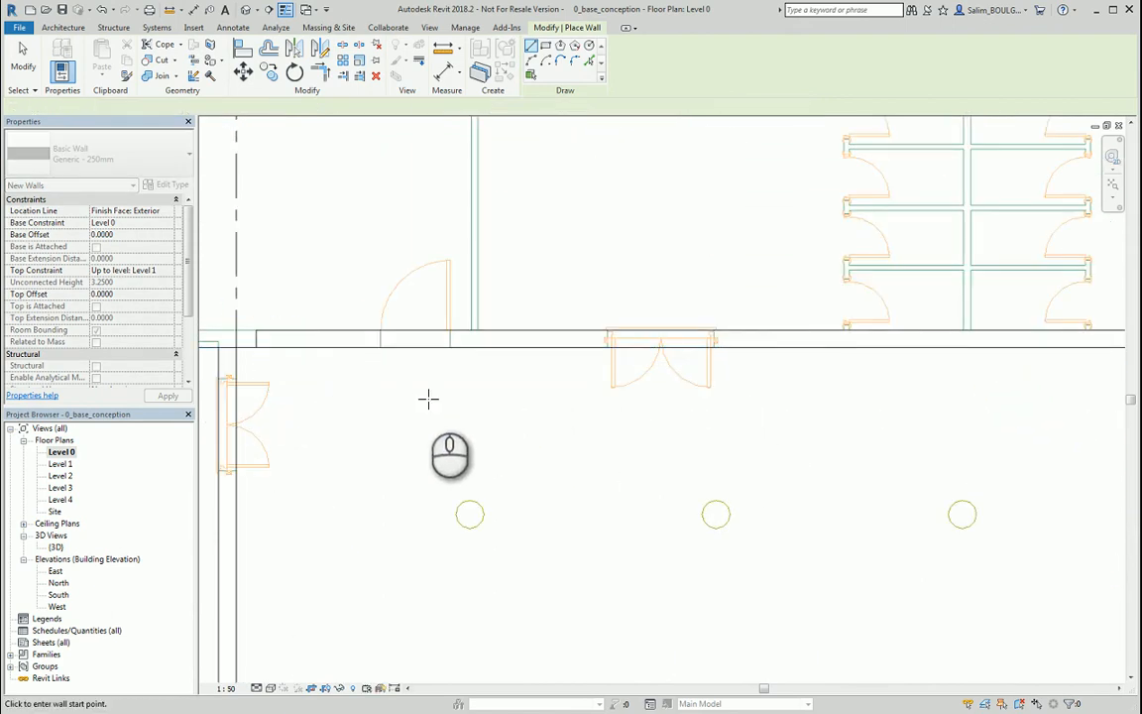
{"action": "scroll", "coordinate": [430, 398], "scroll_direction": "down", "scroll_amount": 2}
{"action": "scroll", "coordinate": [798, 396], "scroll_direction": "down", "scroll_amount": 1}
{"action": "middle_click_drag", "start_coordinate": [804, 396], "coordinate": [772, 372]}
{"action": "middle_click_drag", "start_coordinate": [420, 407], "coordinate": [538, 396]}
{"action": "key", "text": "Escape"}
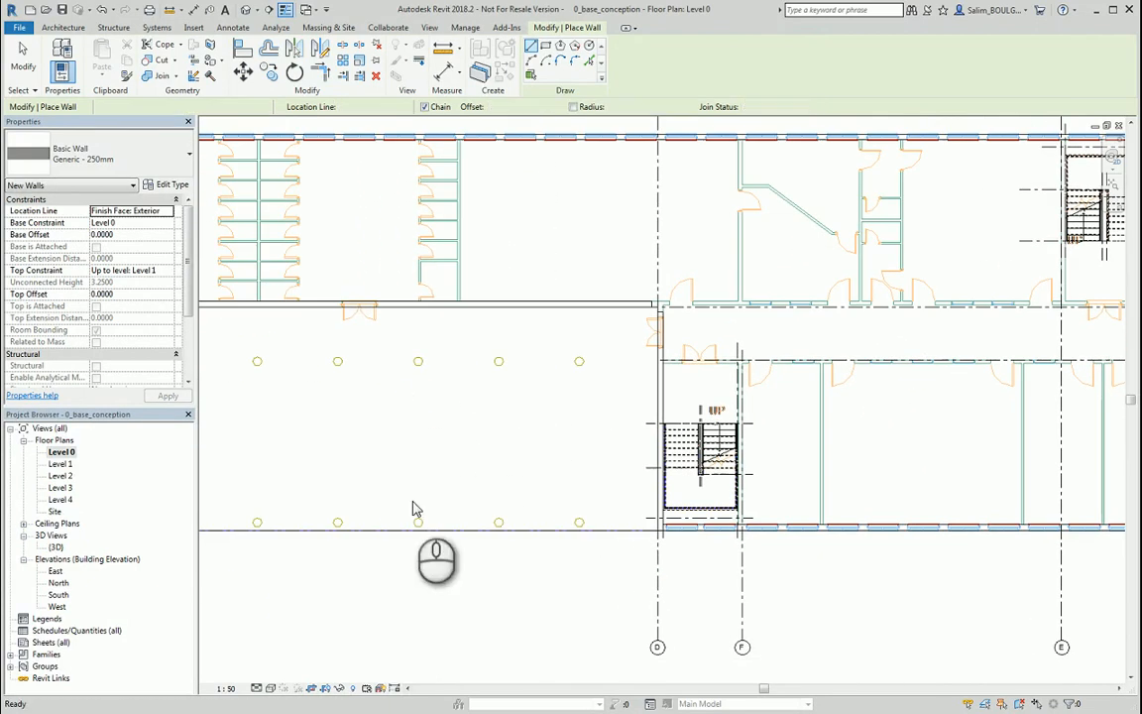
Step: Switch the Level 0 plan's visual style to Hidden Line
{"action": "left_click", "coordinate": [270, 687]}
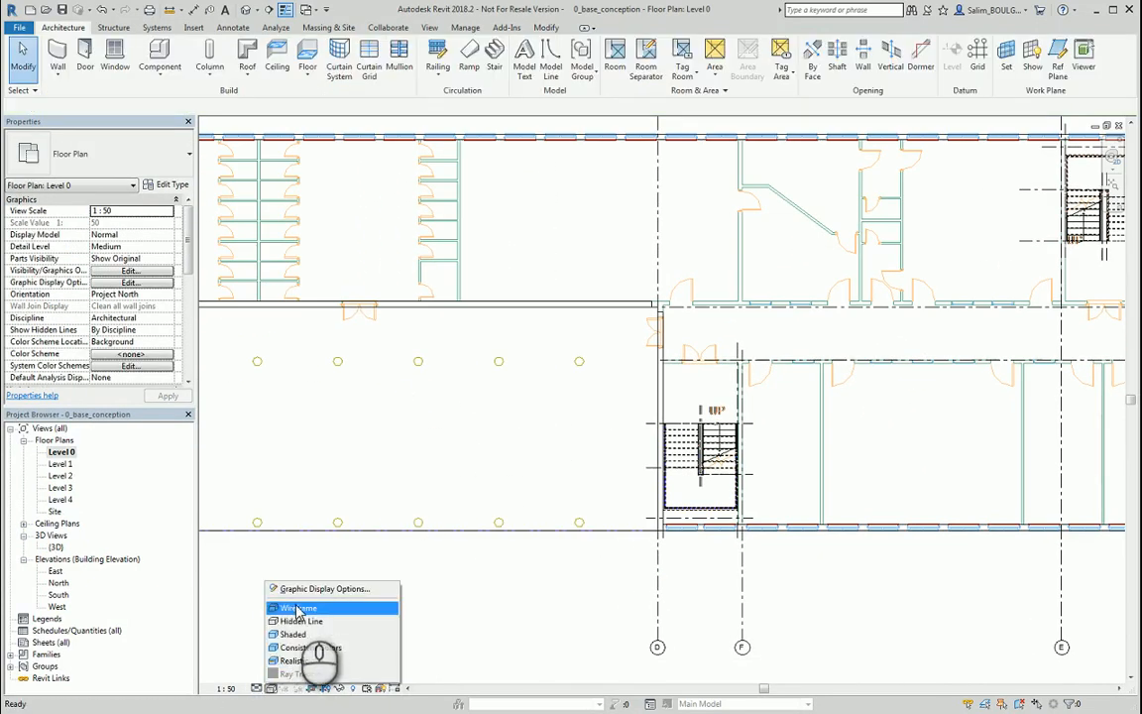
{"action": "left_click", "coordinate": [303, 621]}
{"action": "scroll", "coordinate": [581, 449], "scroll_direction": "down", "scroll_amount": 5}
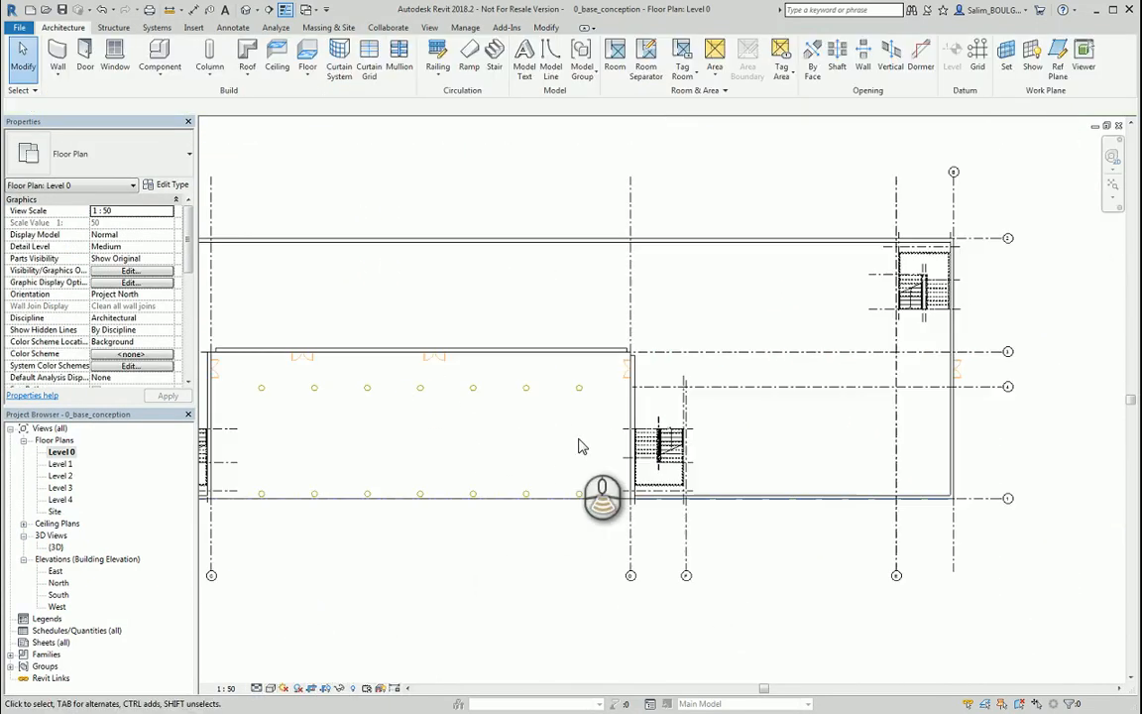
{"action": "middle_click_drag", "start_coordinate": [521, 451], "coordinate": [738, 417]}
{"action": "scroll", "coordinate": [505, 335], "scroll_direction": "up", "scroll_amount": 5}
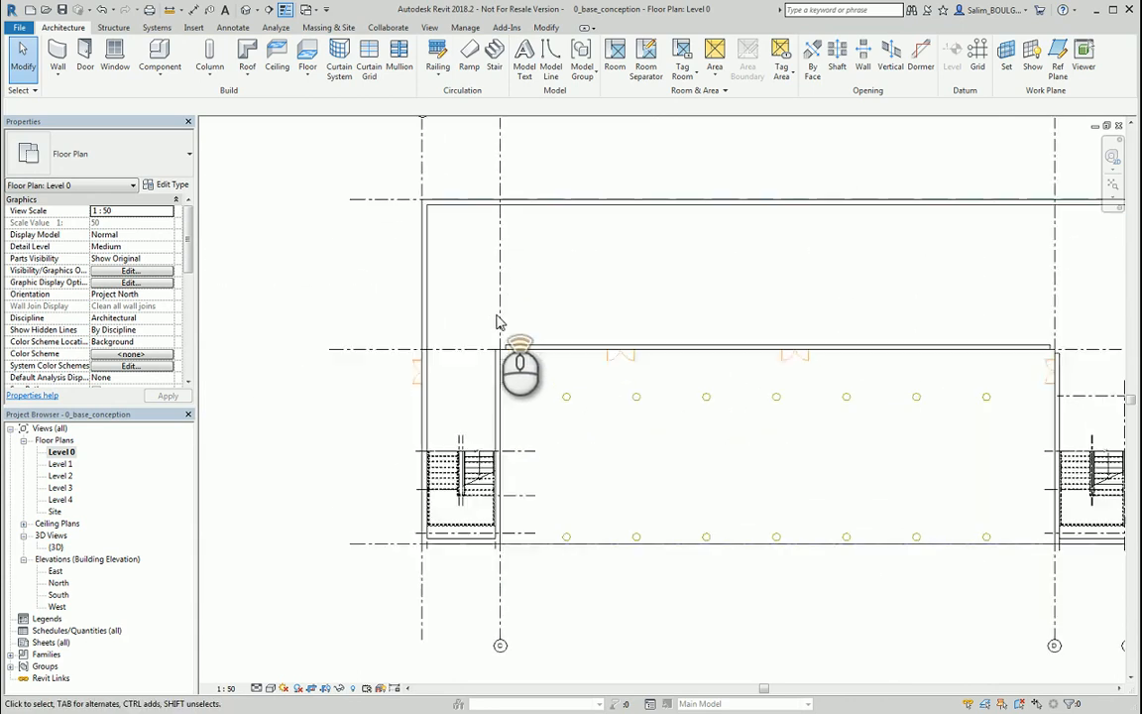
Step: Trim/extend the grid 3 wall and the stair wall on grid C into a corner
{"action": "left_click", "coordinate": [548, 28]}
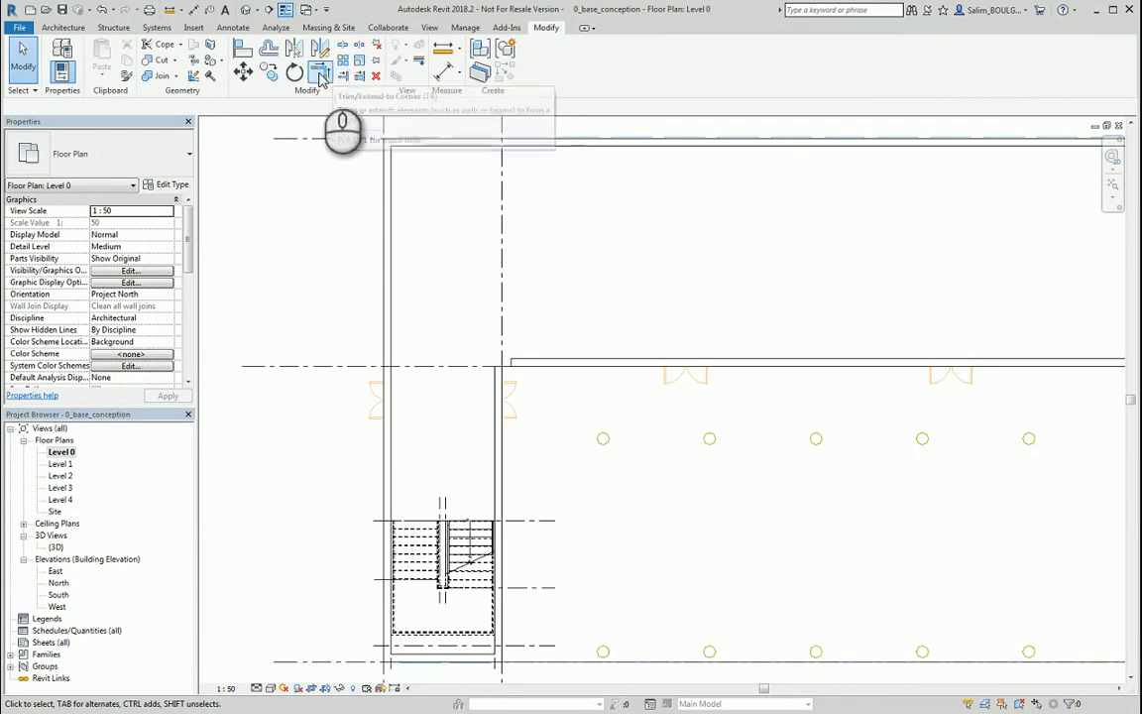
{"action": "left_click", "coordinate": [319, 73]}
{"action": "scroll", "coordinate": [510, 408], "scroll_direction": "up", "scroll_amount": 3}
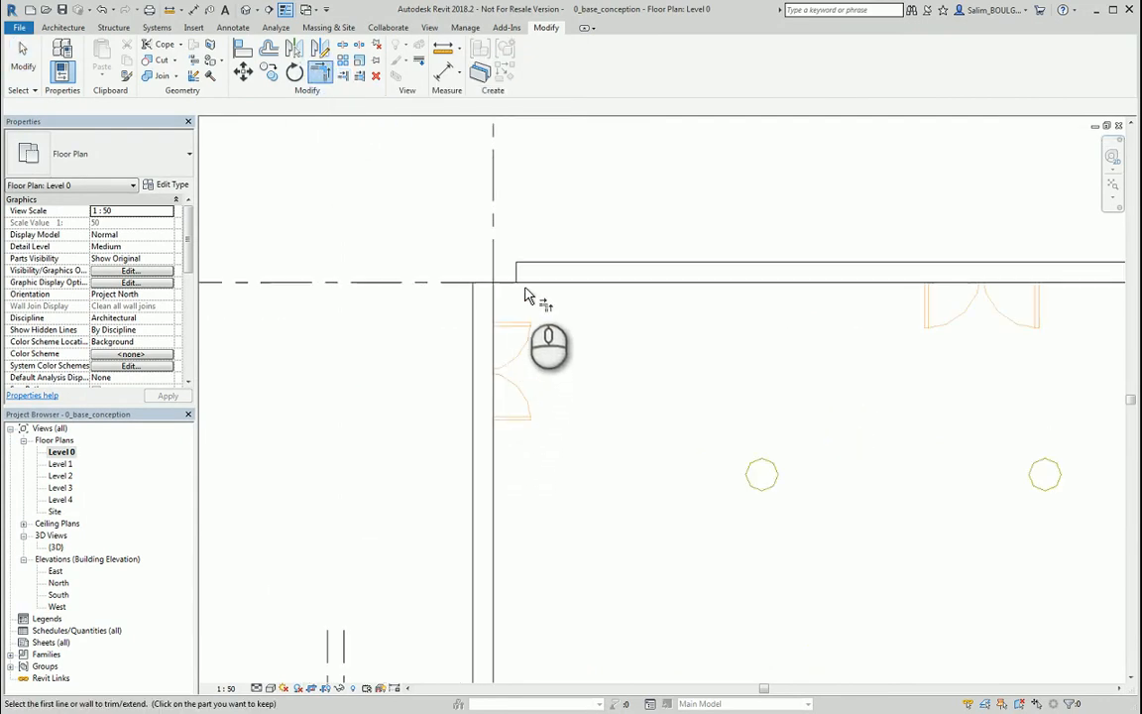
{"action": "scroll", "coordinate": [511, 322], "scroll_direction": "down", "scroll_amount": 2}
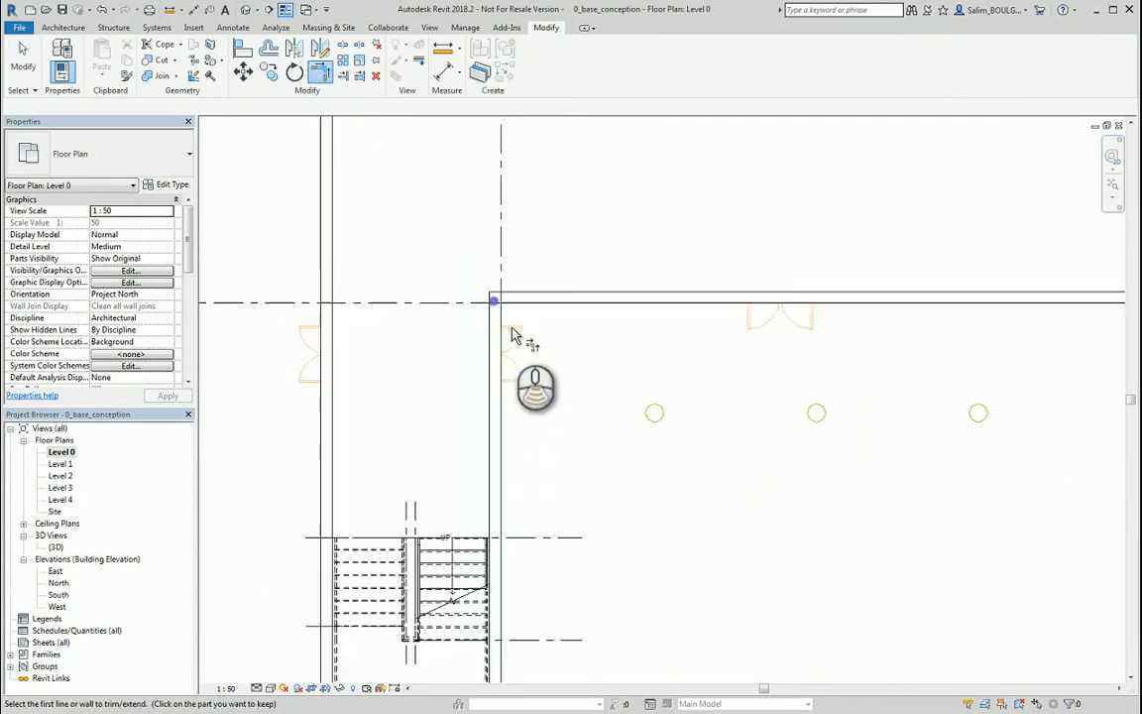
Step: Trim/extend the grid D wall and the grid 3 wall to meet in a corner
{"action": "scroll", "coordinate": [514, 334], "scroll_direction": "down", "scroll_amount": 4}
{"action": "middle_click_drag", "start_coordinate": [932, 349], "coordinate": [290, 373]}
{"action": "scroll", "coordinate": [562, 343], "scroll_direction": "up", "scroll_amount": 6}
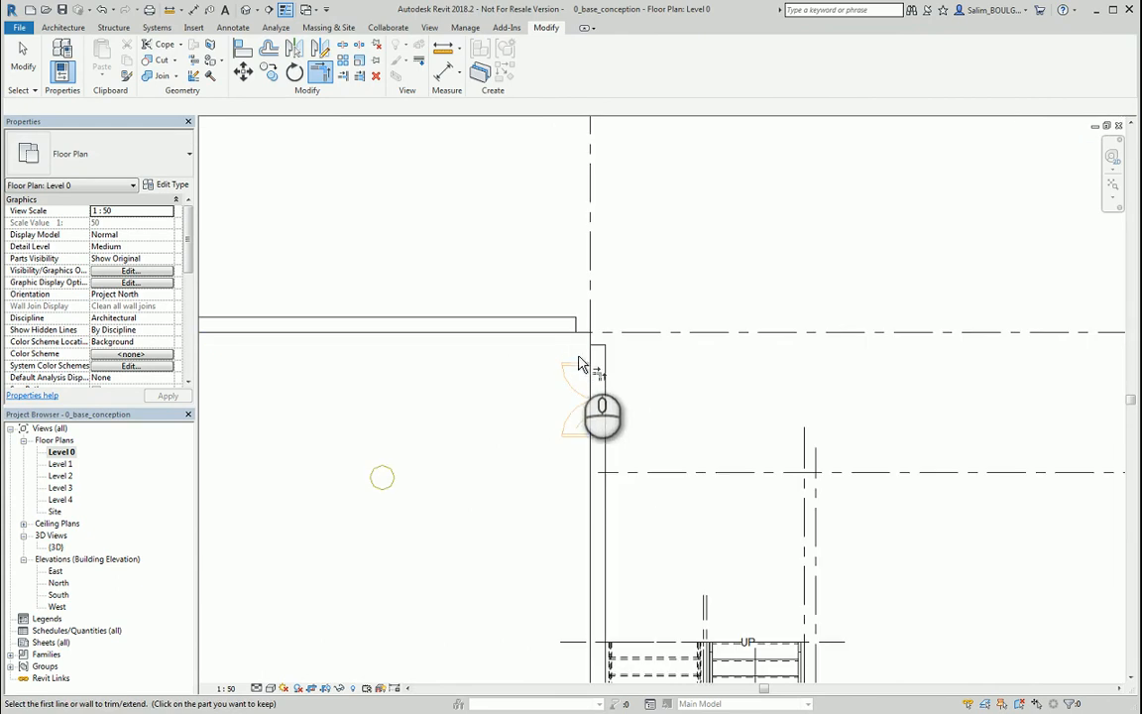
{"action": "left_click", "coordinate": [592, 351]}
{"action": "left_click", "coordinate": [563, 328]}
{"action": "scroll", "coordinate": [580, 379], "scroll_direction": "down", "scroll_amount": 2}
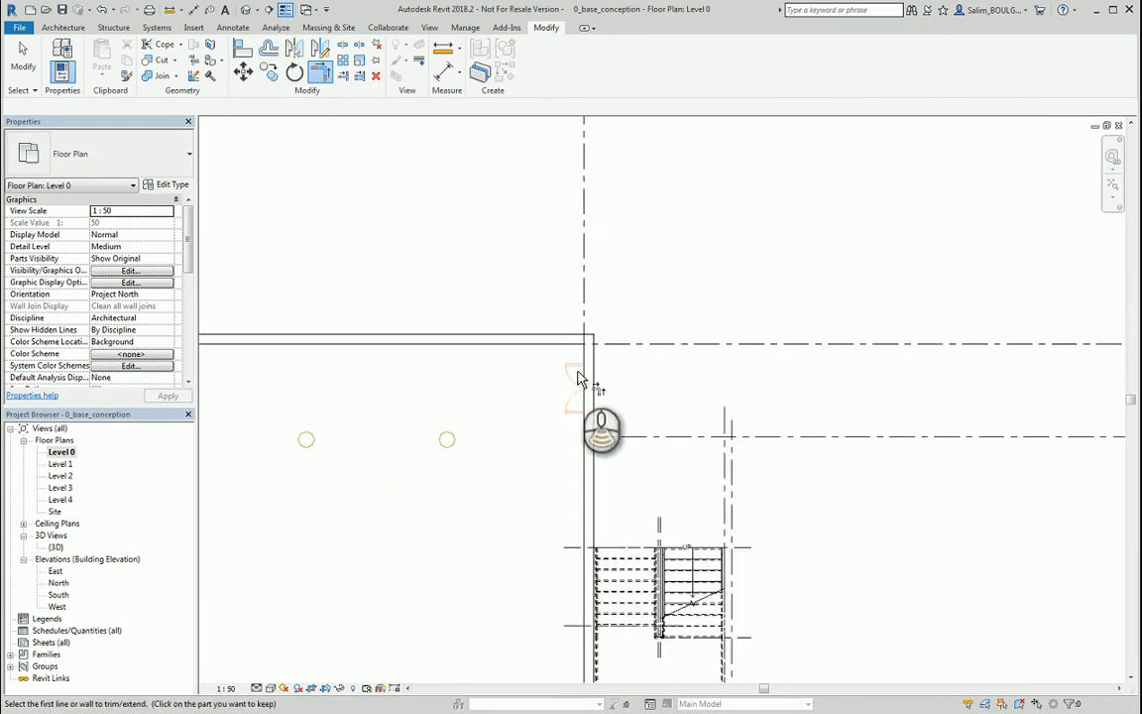
{"action": "scroll", "coordinate": [580, 379], "scroll_direction": "down", "scroll_amount": 3}
{"action": "middle_click_drag", "start_coordinate": [713, 428], "coordinate": [827, 409]}
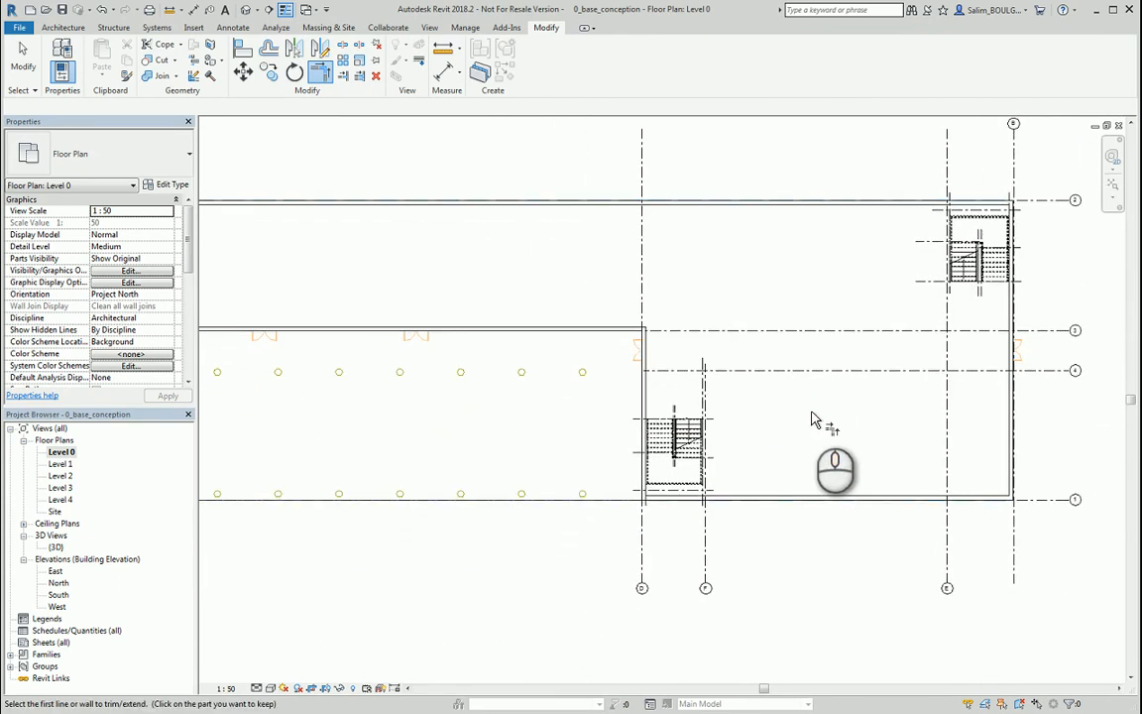
{"action": "key", "text": "Escape"}
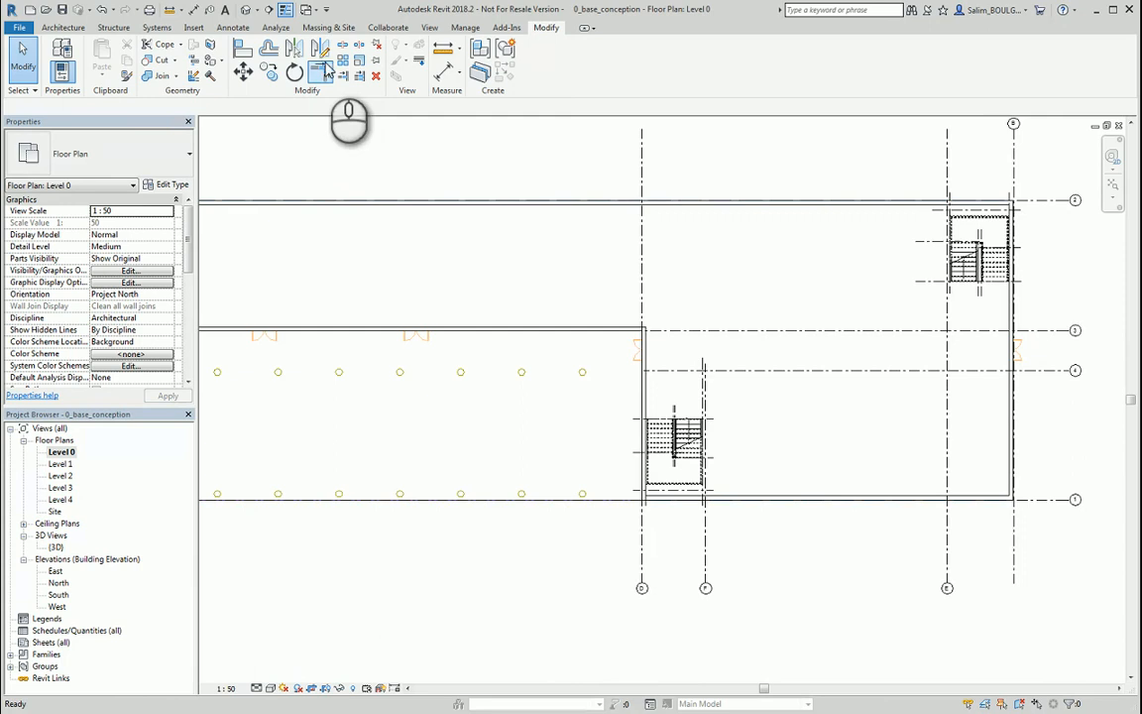
Step: Return the Level 0 plan's visual style to Wireframe
{"action": "left_click", "coordinate": [334, 400]}
{"action": "left_click", "coordinate": [270, 693]}
{"action": "left_click", "coordinate": [293, 604]}
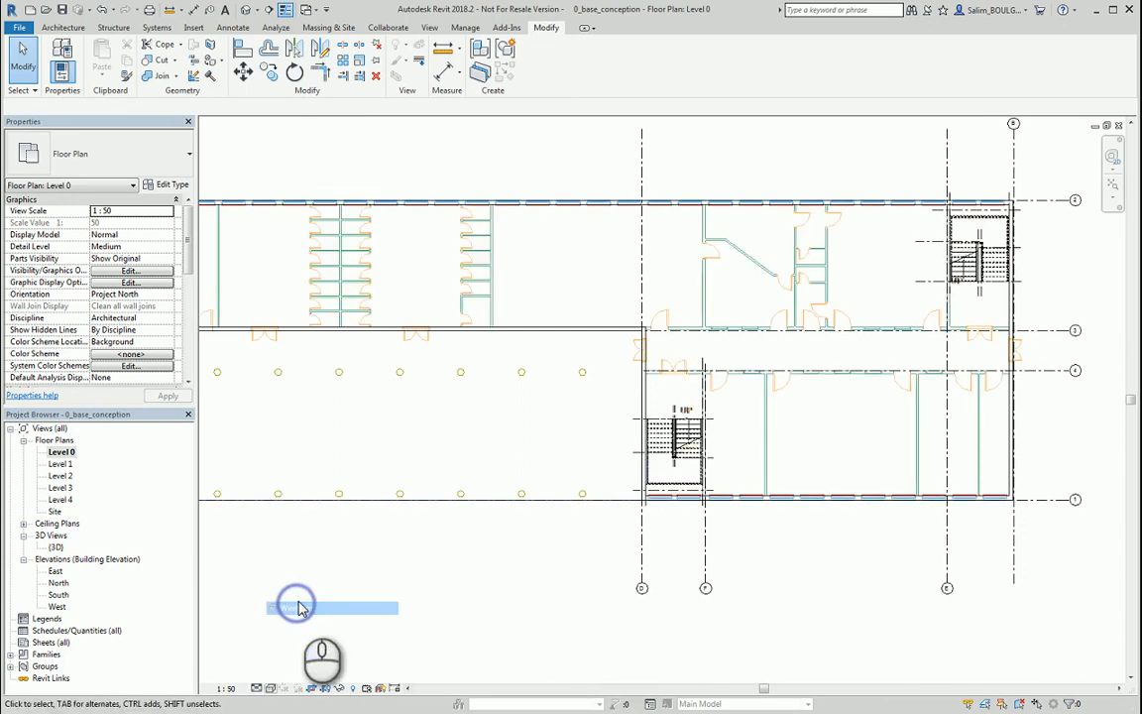
Step: Measure the thickness of the DWG corridor wall near grid 3, next to the exterior wall on grid B
{"action": "scroll", "coordinate": [672, 436], "scroll_direction": "down", "scroll_amount": 1}
{"action": "scroll", "coordinate": [515, 446], "scroll_direction": "down", "scroll_amount": 1}
{"action": "scroll", "coordinate": [847, 407], "scroll_direction": "up", "scroll_amount": 5}
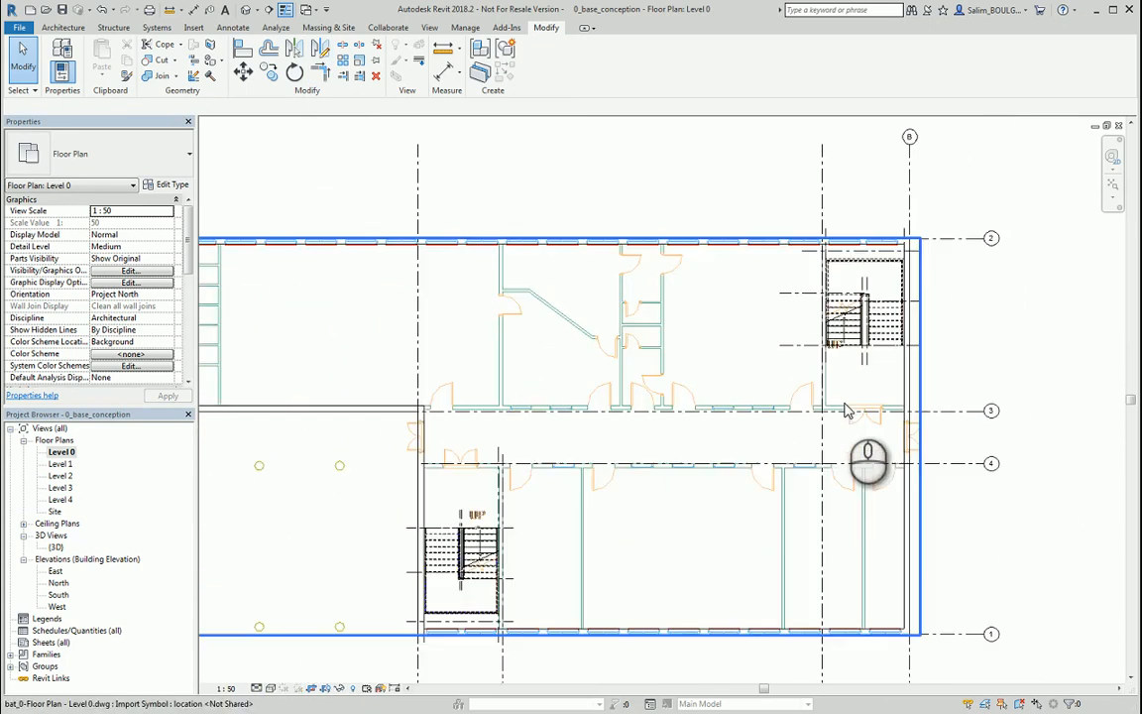
{"action": "middle_click_drag", "start_coordinate": [782, 451], "coordinate": [584, 431]}
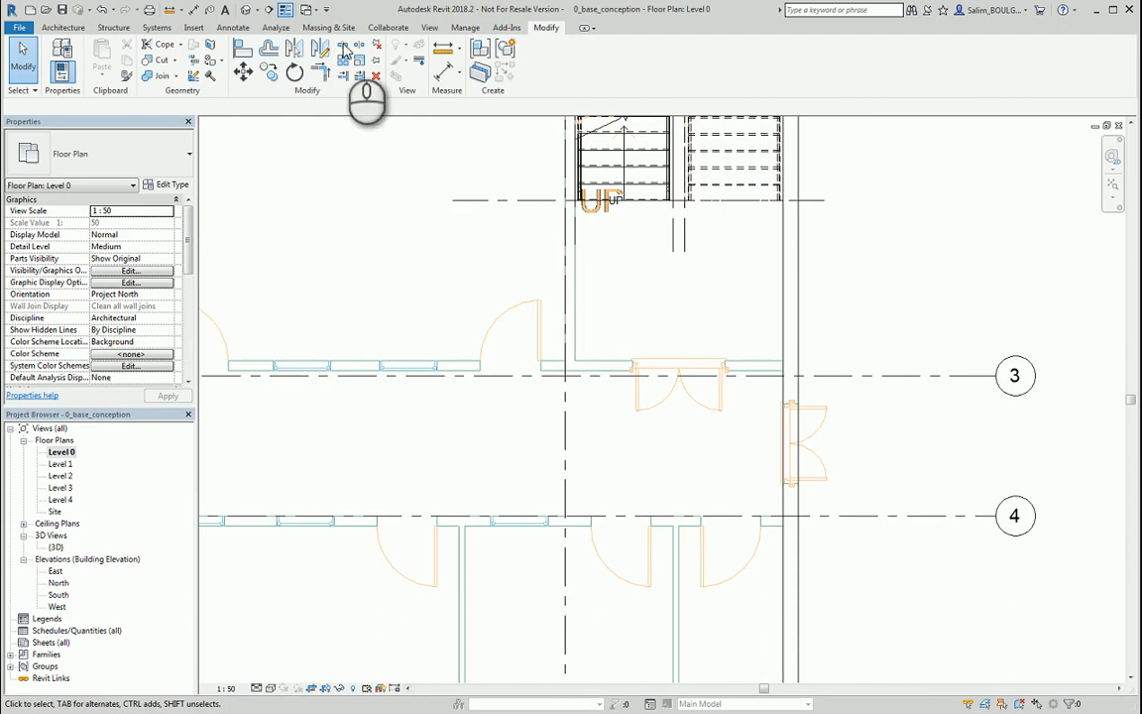
{"action": "left_click", "coordinate": [446, 47]}
{"action": "scroll", "coordinate": [785, 378], "scroll_direction": "up", "scroll_amount": 2}
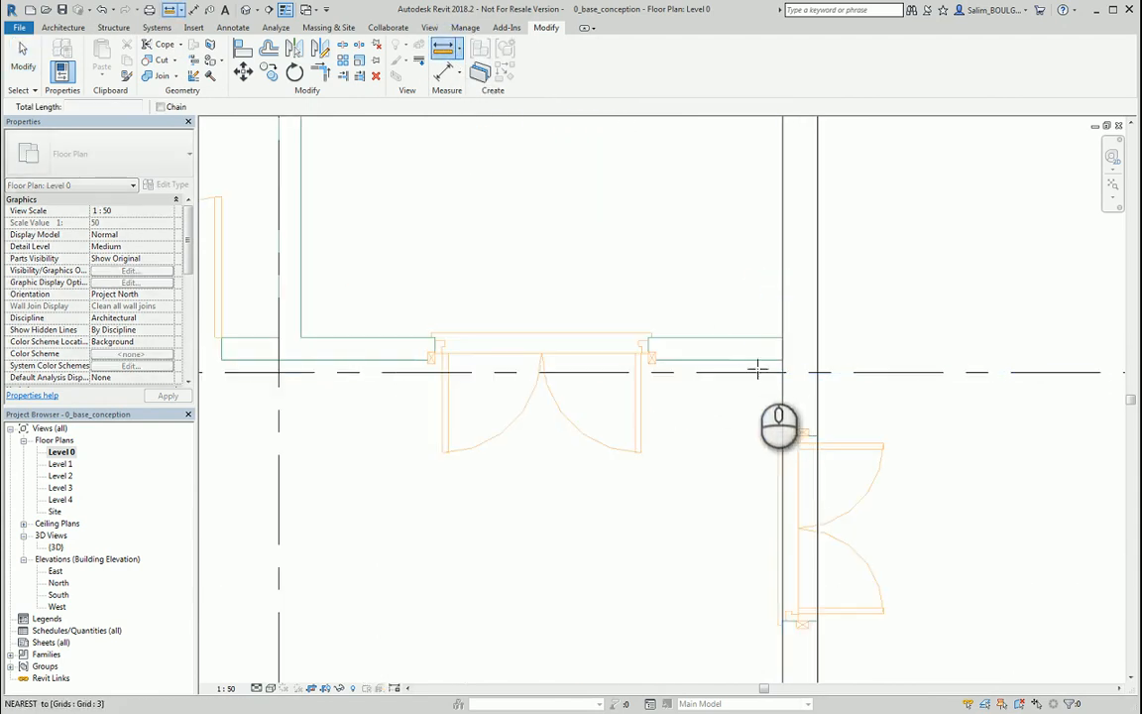
{"action": "left_click", "coordinate": [750, 361]}
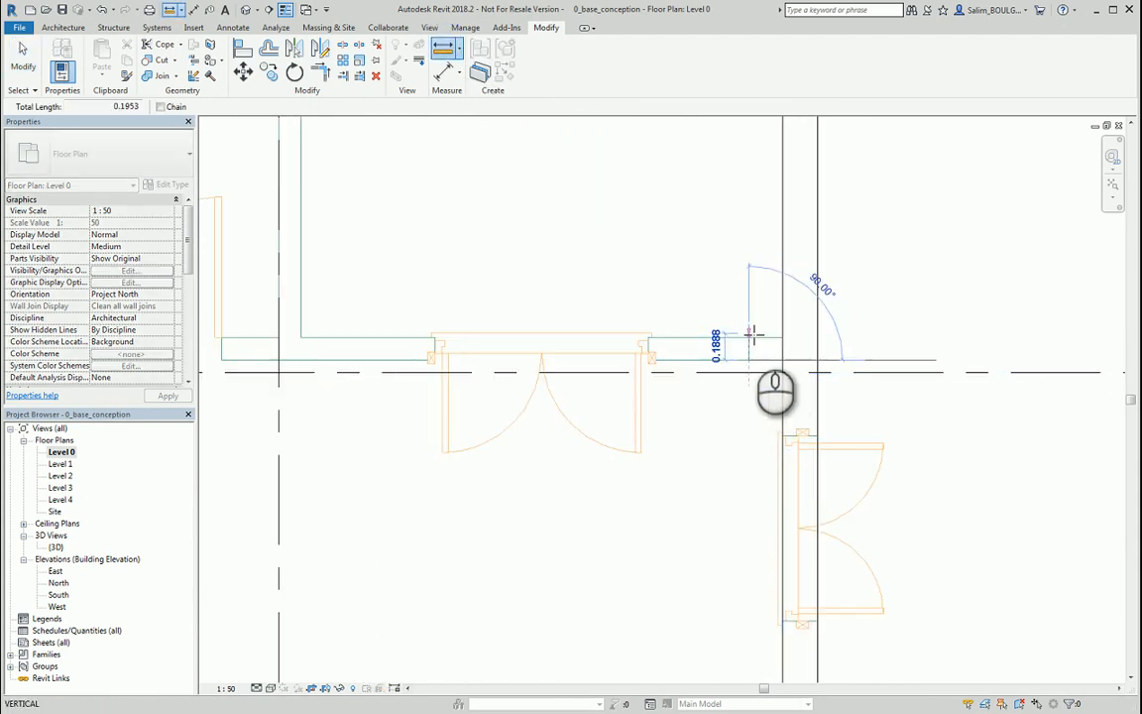
{"action": "scroll", "coordinate": [741, 457], "scroll_direction": "down", "scroll_amount": 4}
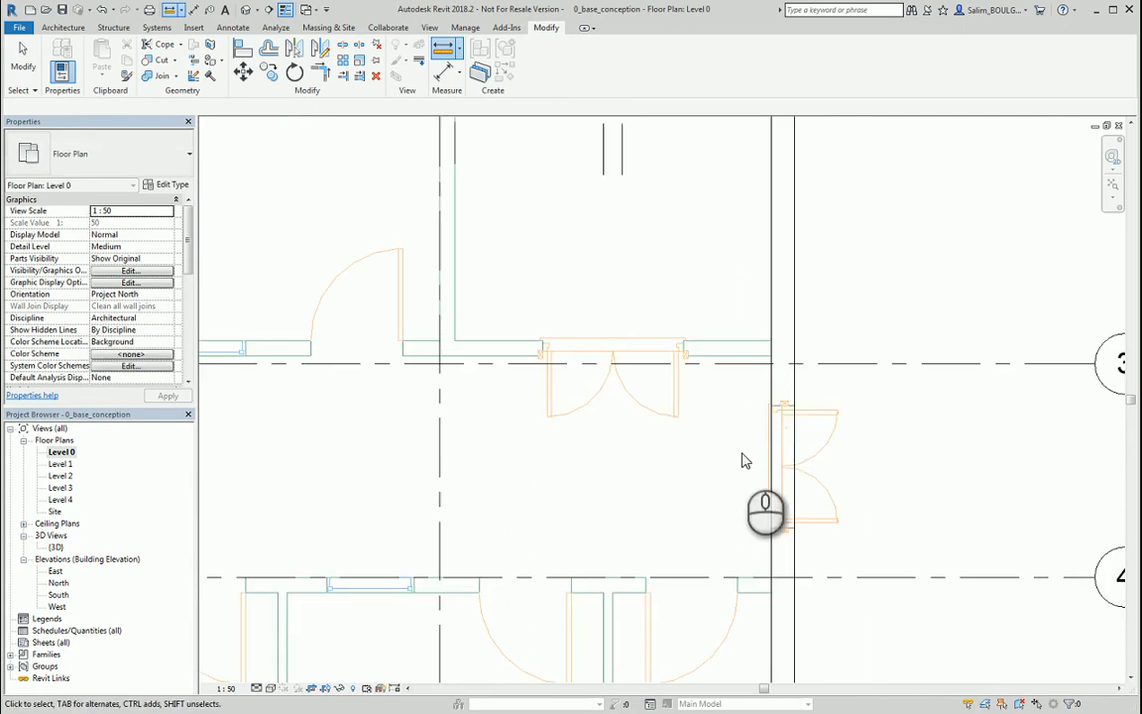
Step: Measure the thickness of the DWG corridor wall along grid 4, between the two single doors near grid B
{"action": "left_click", "coordinate": [445, 47]}
{"action": "scroll", "coordinate": [739, 438], "scroll_direction": "up", "scroll_amount": 2}
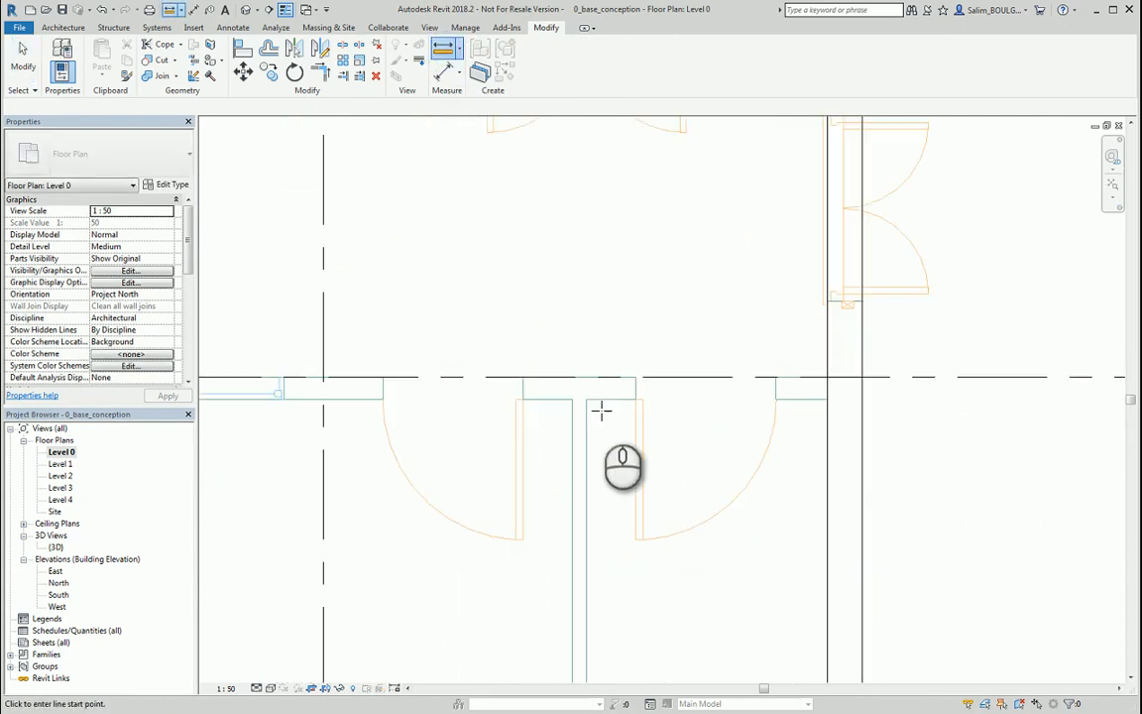
{"action": "left_click", "coordinate": [597, 401]}
{"action": "key", "text": "Escape"}
{"action": "key", "text": "Escape"}
{"action": "scroll", "coordinate": [761, 397], "scroll_direction": "down", "scroll_amount": 5}
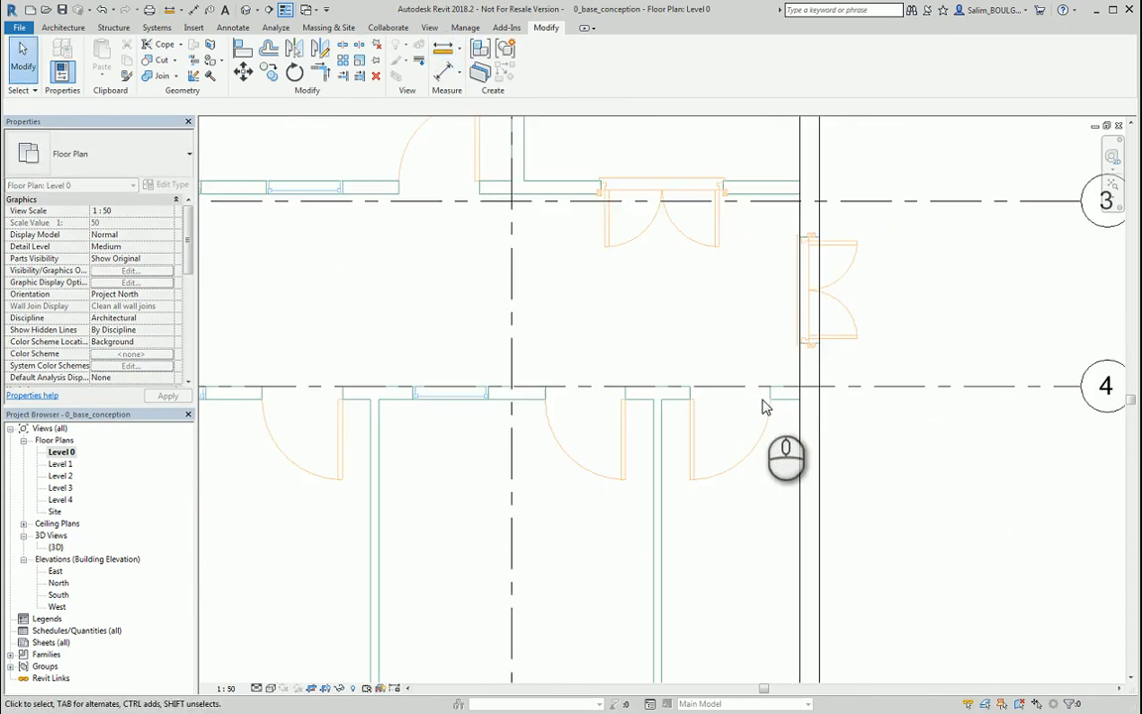
Step: Measure the thickness of the DWG partition near grid 3 between grids A and C
{"action": "middle_click_drag", "start_coordinate": [487, 388], "coordinate": [852, 369]}
{"action": "scroll", "coordinate": [840, 372], "scroll_direction": "down", "scroll_amount": 3}
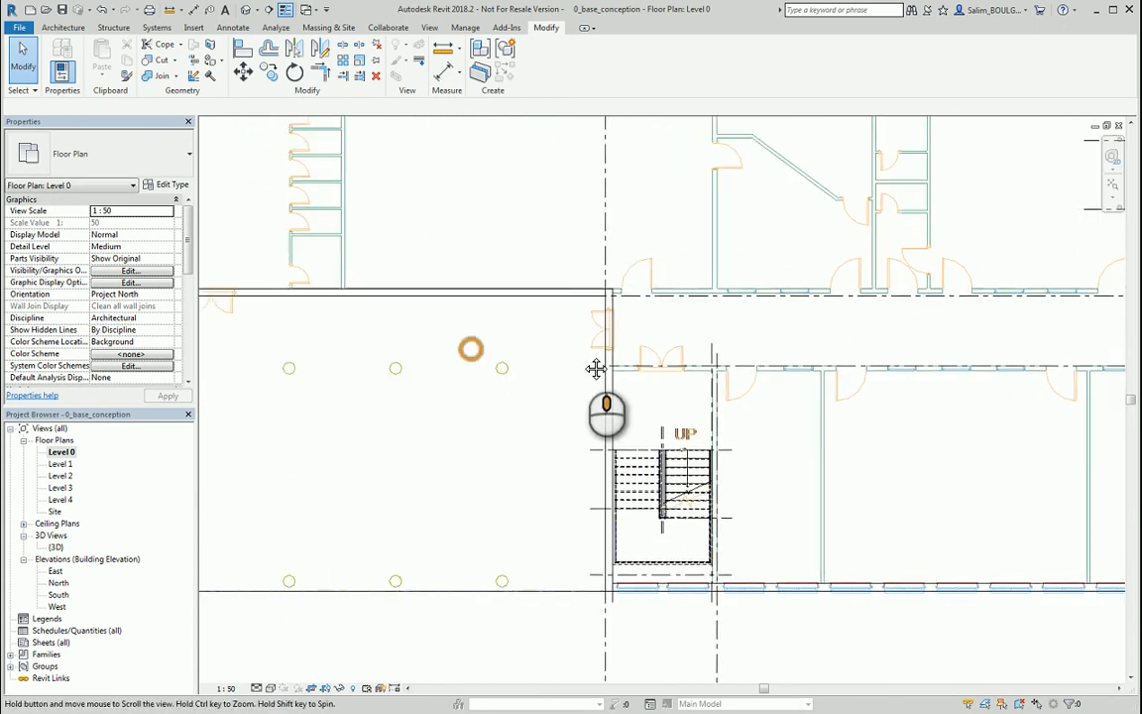
{"action": "scroll", "coordinate": [731, 362], "scroll_direction": "up", "scroll_amount": 3}
{"action": "scroll", "coordinate": [652, 297], "scroll_direction": "up", "scroll_amount": 3}
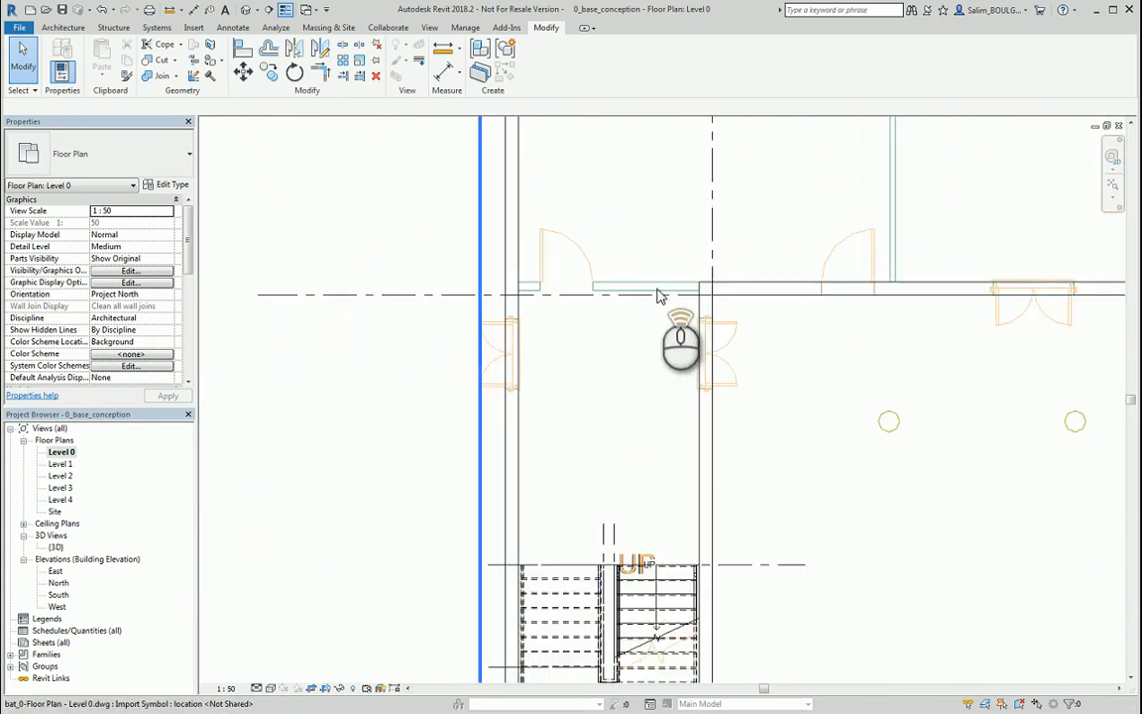
{"action": "left_click", "coordinate": [443, 48]}
{"action": "left_click", "coordinate": [684, 287]}
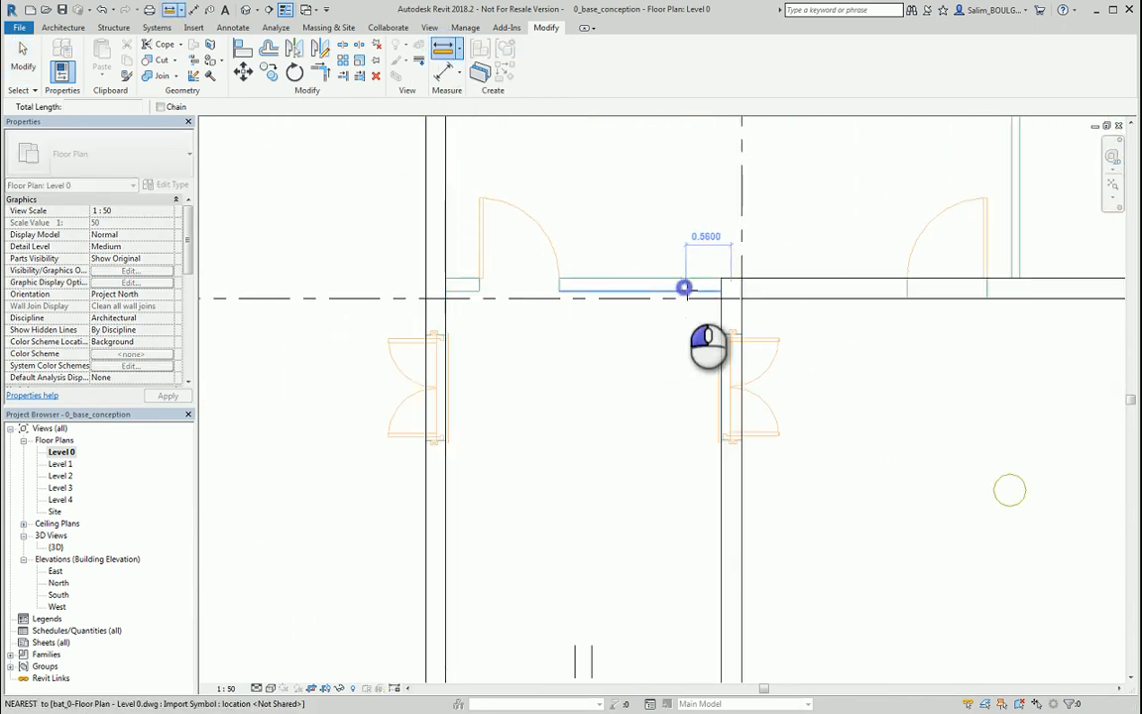
{"action": "key", "text": "Escape"}
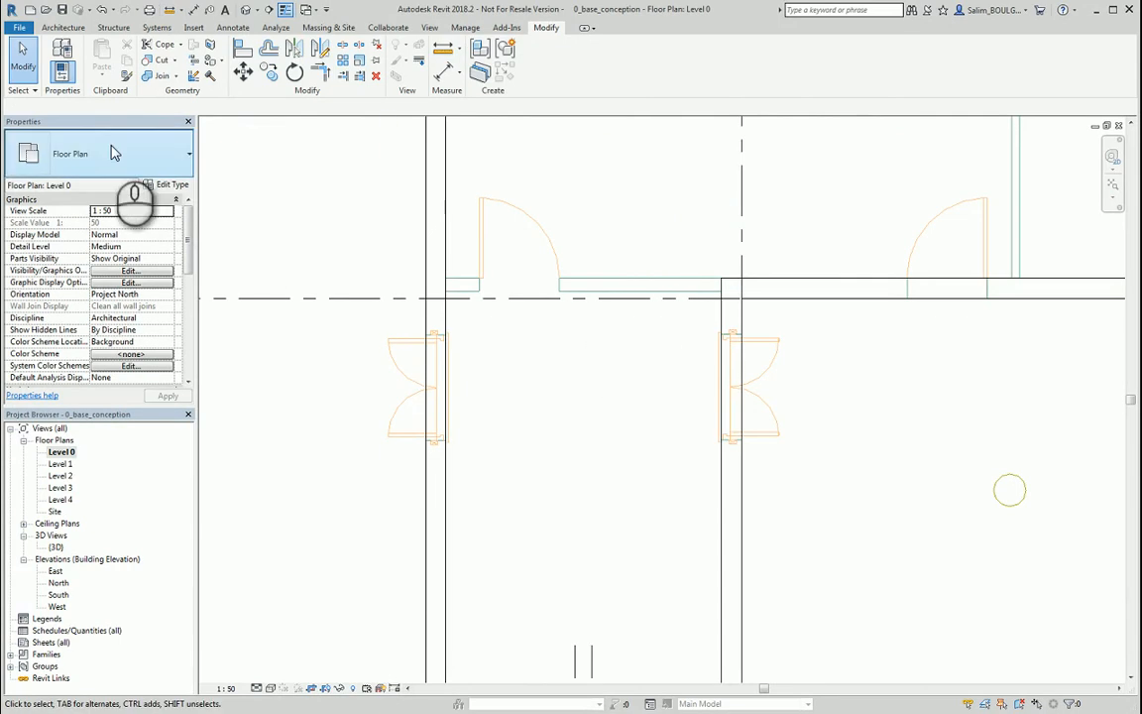
Step: Start an architectural wall of type Generic - 150mm and duplicate that type as Generic - 160mm
{"action": "left_click", "coordinate": [63, 26]}
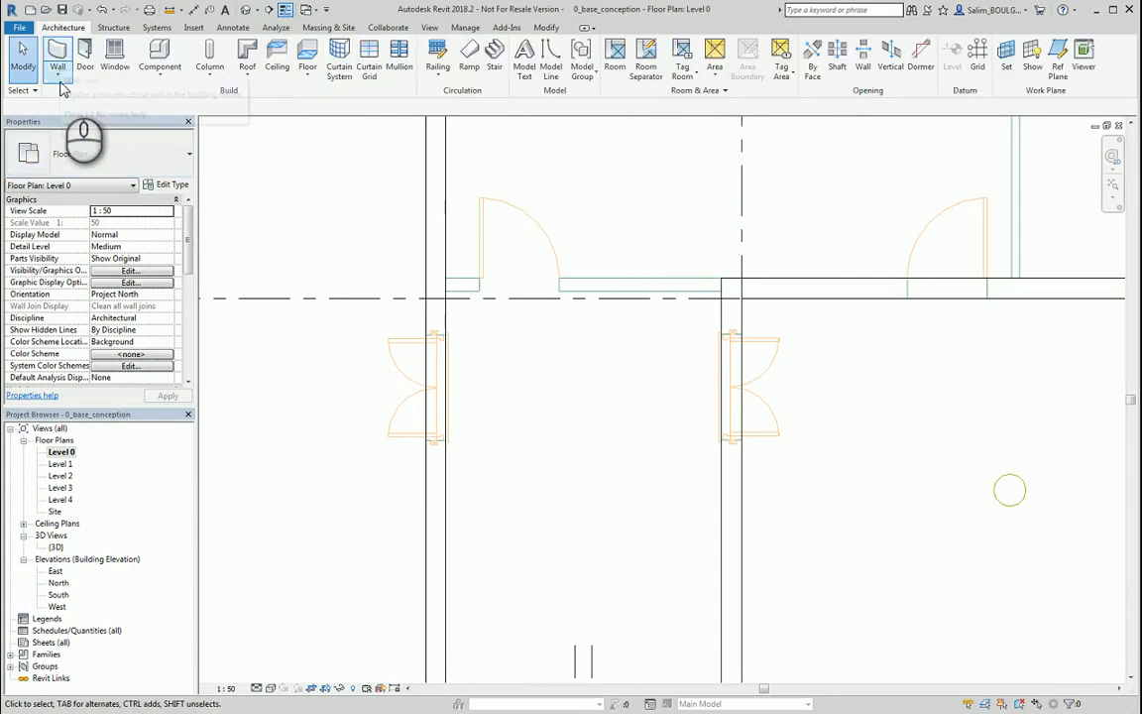
{"action": "left_click", "coordinate": [58, 74]}
{"action": "left_click", "coordinate": [99, 97]}
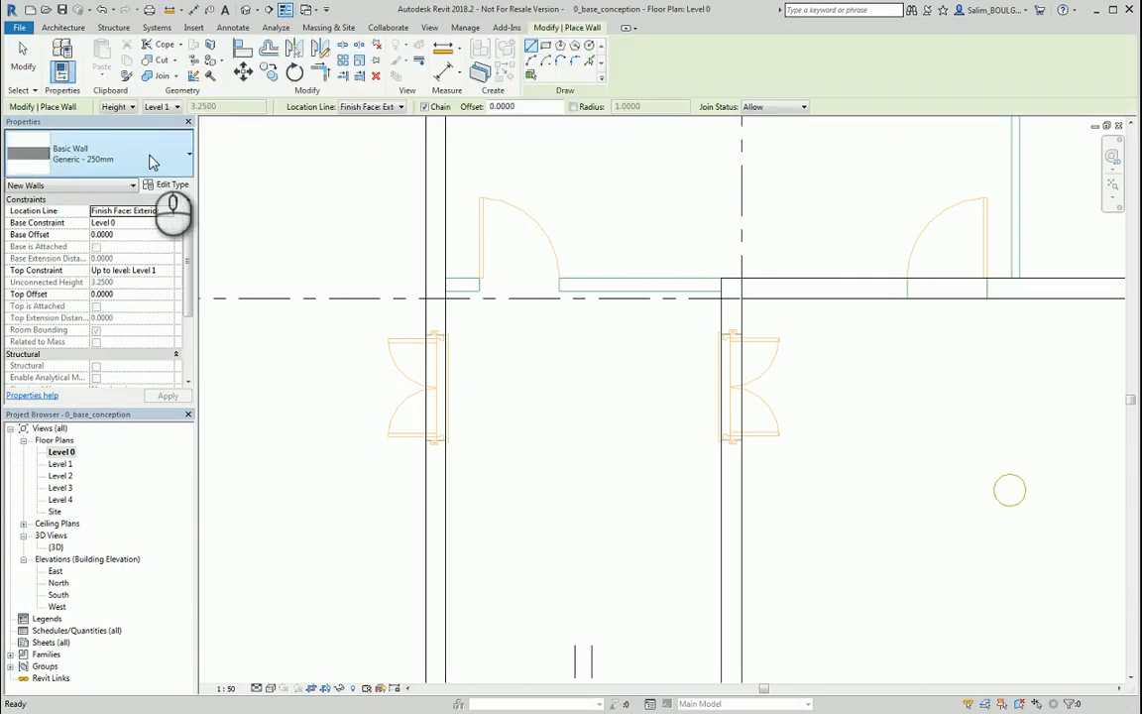
{"action": "left_click", "coordinate": [151, 161]}
{"action": "scroll", "coordinate": [153, 357], "scroll_direction": "up", "scroll_amount": 3}
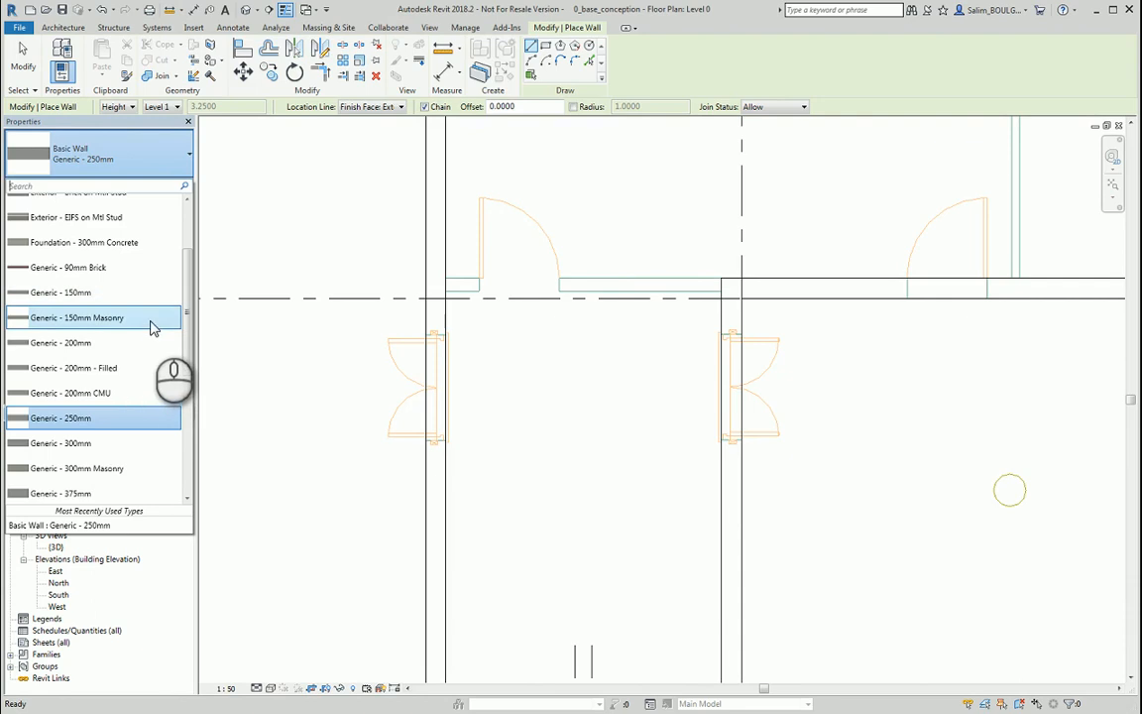
{"action": "left_click", "coordinate": [130, 293]}
{"action": "left_click", "coordinate": [172, 185]}
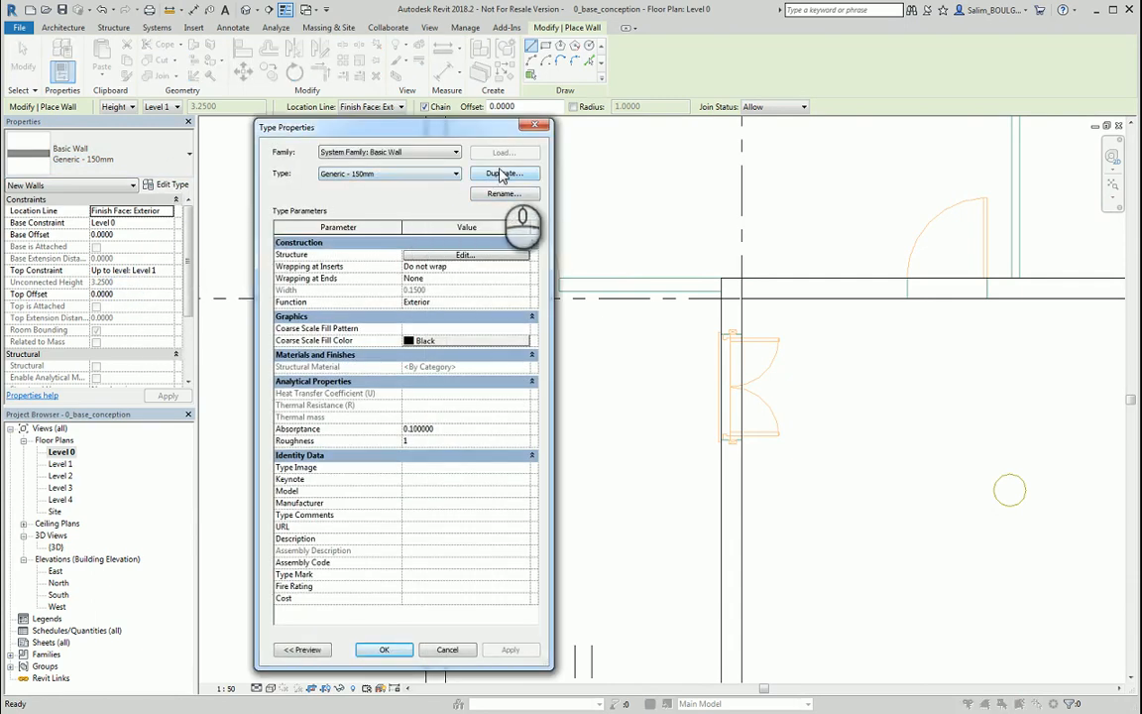
{"action": "left_click", "coordinate": [502, 174]}
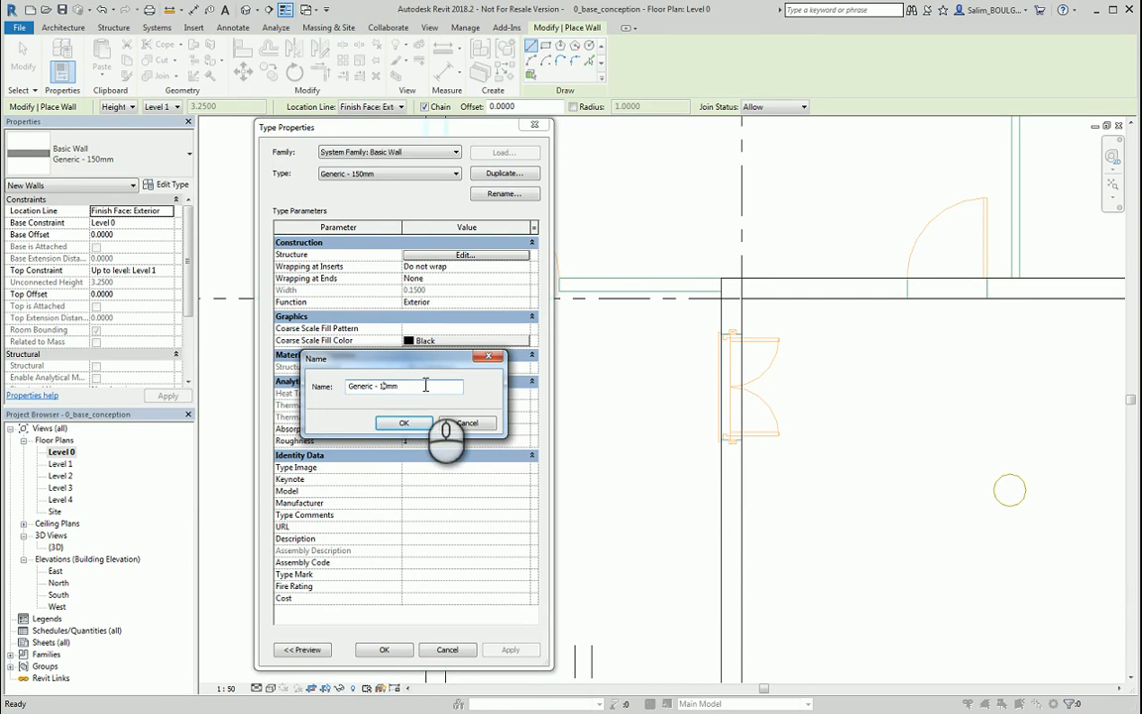
{"action": "left_click", "coordinate": [415, 423]}
Step: Set the structure layer thickness of the Generic - 160mm wall type to 0.1600 and accept the type changes
{"action": "left_click", "coordinate": [466, 256]}
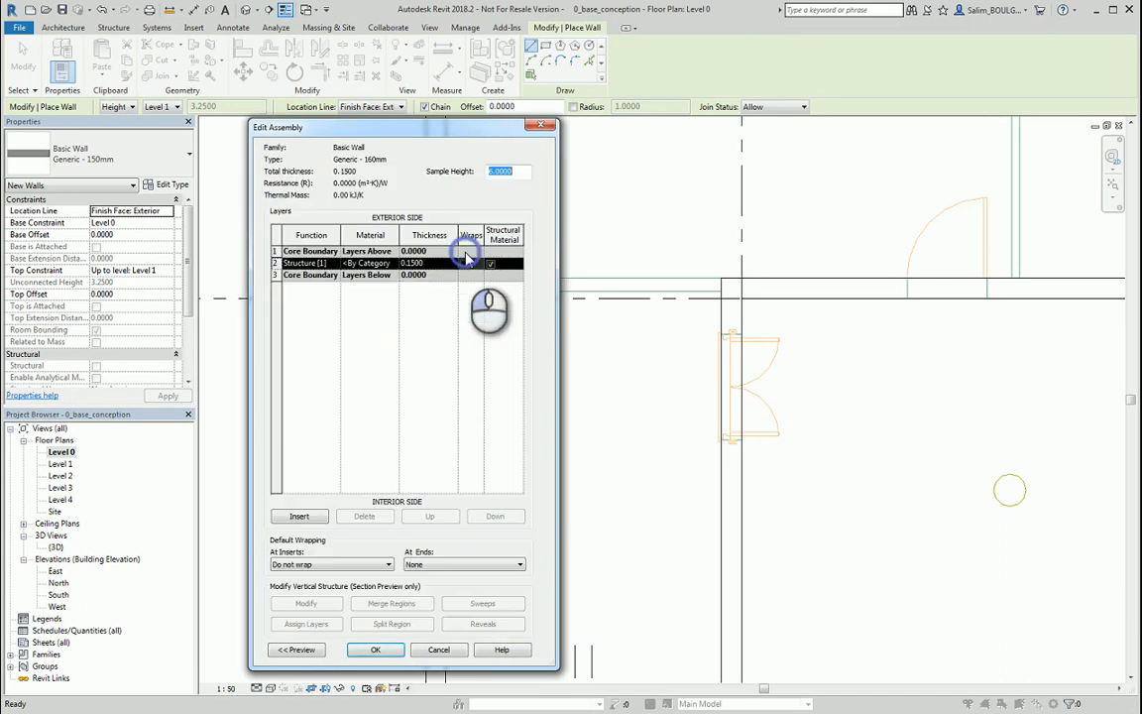
{"action": "left_click", "coordinate": [411, 262]}
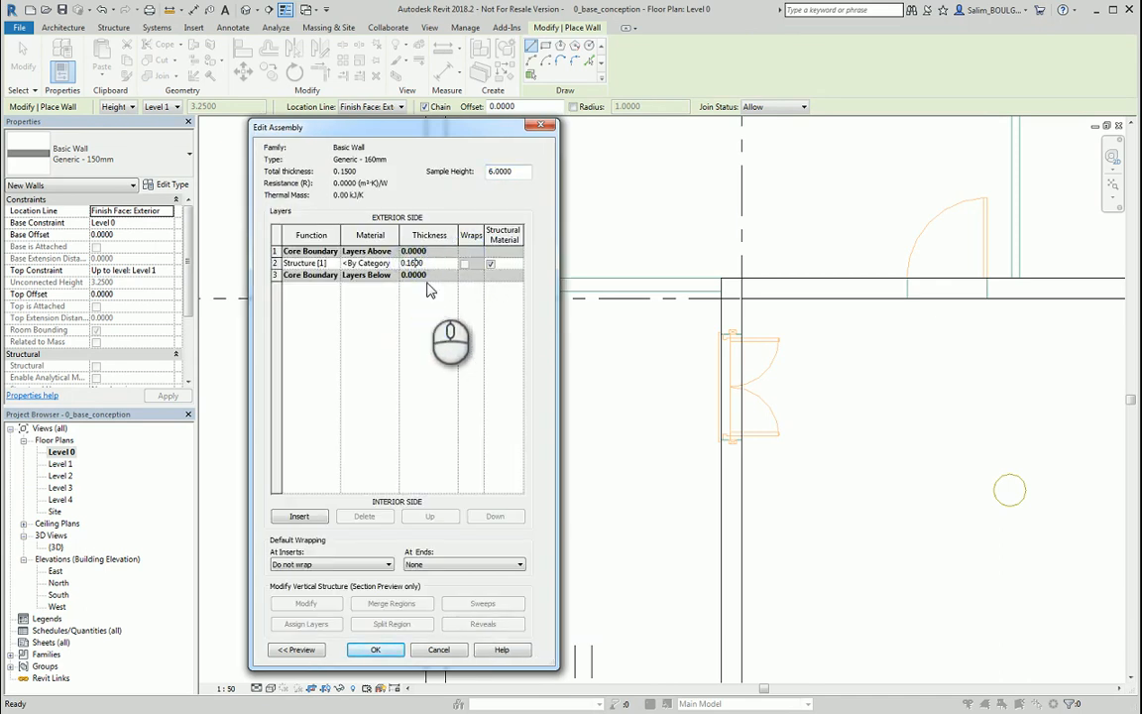
{"action": "left_click", "coordinate": [377, 650]}
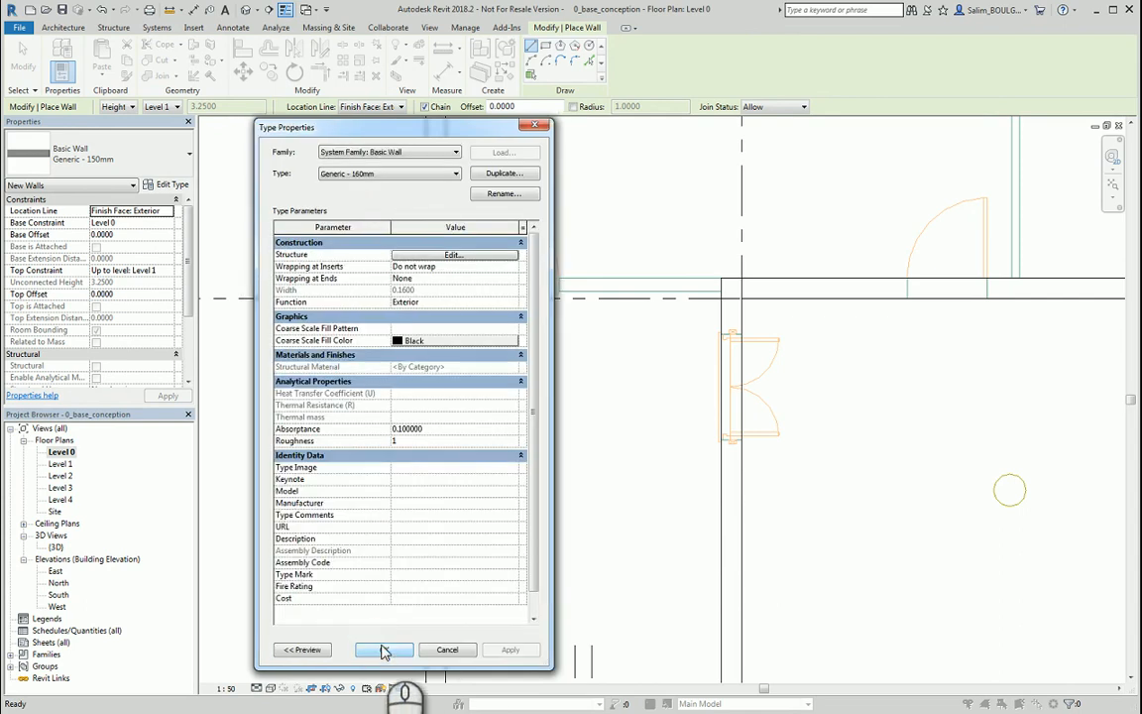
{"action": "left_click", "coordinate": [385, 650]}
Step: Draw a Generic - 160mm wall over the short DWG partition with the single door, between the two parallel exterior walls beside grid 3
{"action": "scroll", "coordinate": [423, 585], "scroll_direction": "down", "scroll_amount": 2}
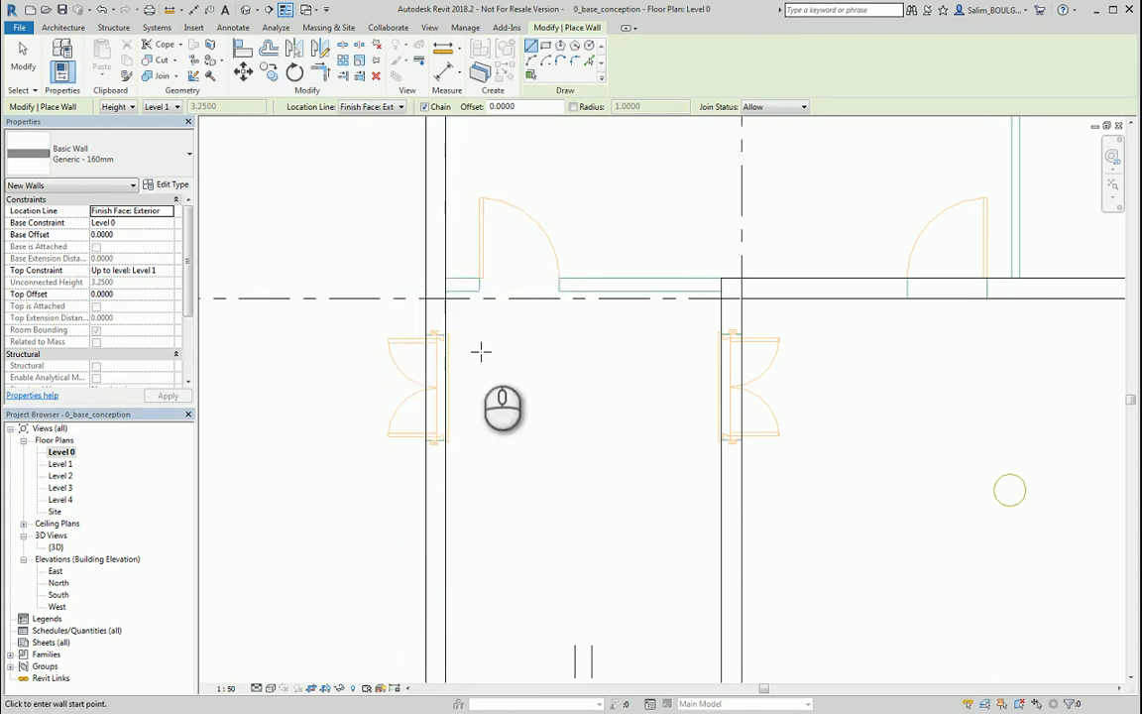
{"action": "scroll", "coordinate": [513, 372], "scroll_direction": "up", "scroll_amount": 2}
{"action": "scroll", "coordinate": [512, 372], "scroll_direction": "down", "scroll_amount": 1}
{"action": "middle_click_drag", "start_coordinate": [536, 385], "coordinate": [368, 424]}
{"action": "scroll", "coordinate": [282, 366], "scroll_direction": "up", "scroll_amount": 2}
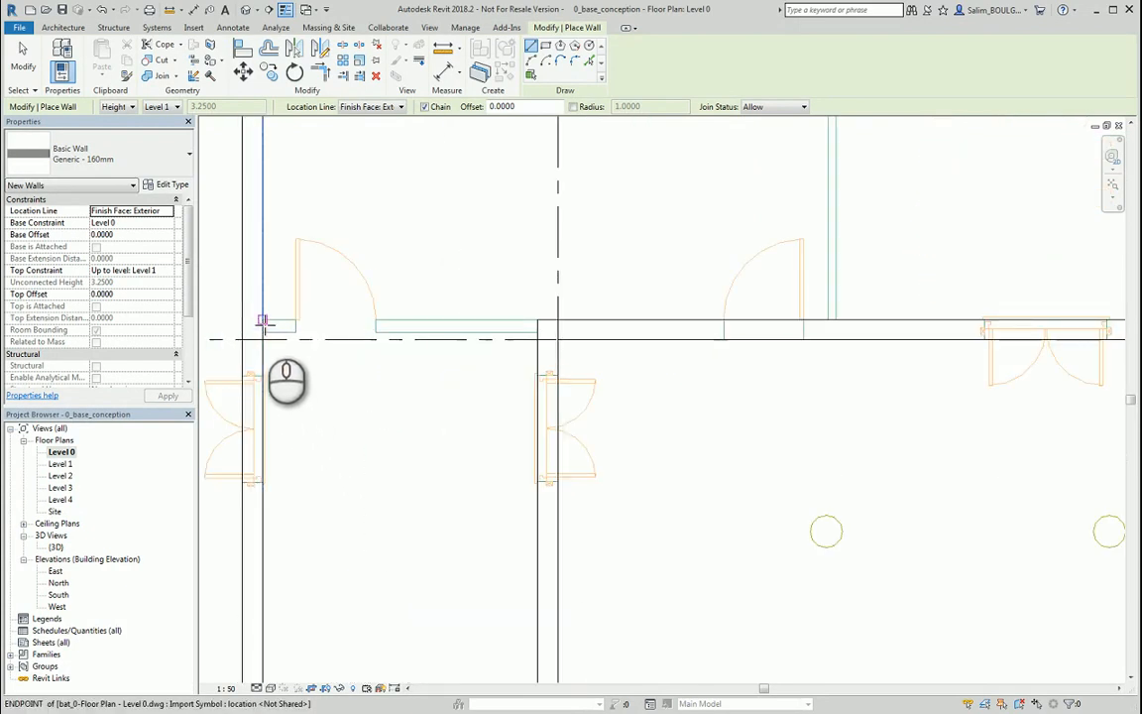
{"action": "left_click", "coordinate": [263, 321]}
{"action": "scroll", "coordinate": [263, 374], "scroll_direction": "down", "scroll_amount": 2}
{"action": "scroll", "coordinate": [364, 347], "scroll_direction": "up", "scroll_amount": 2}
{"action": "scroll", "coordinate": [417, 355], "scroll_direction": "up", "scroll_amount": 1}
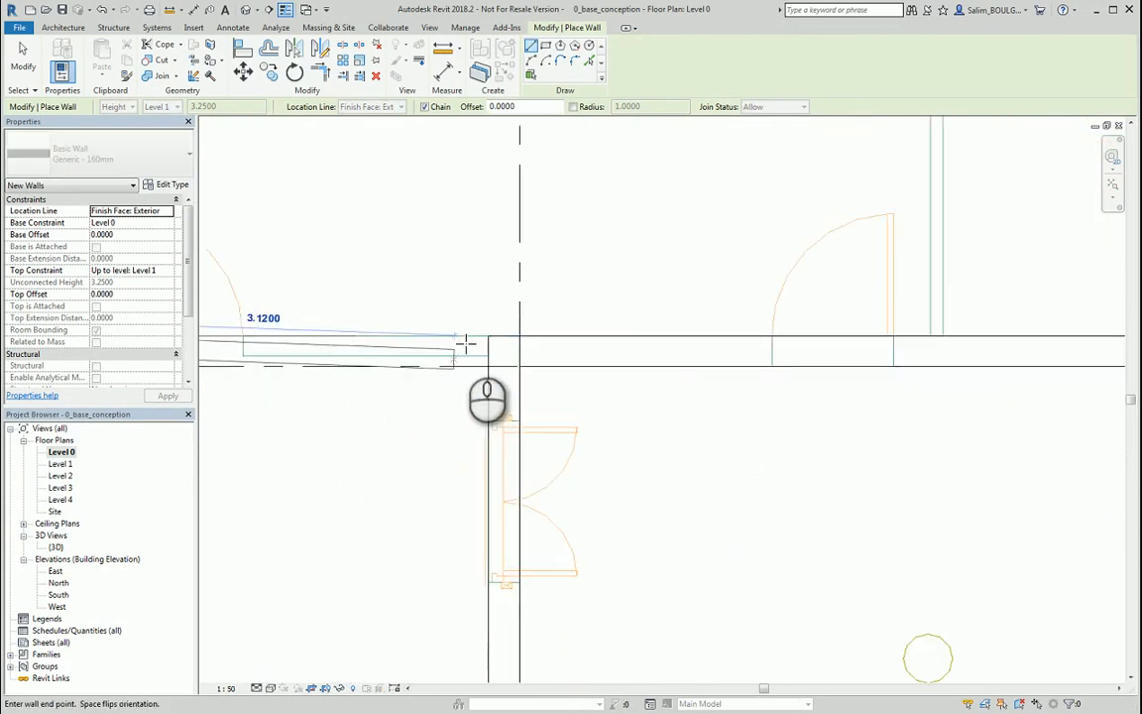
{"action": "scroll", "coordinate": [466, 343], "scroll_direction": "up", "scroll_amount": 2}
{"action": "left_click", "coordinate": [514, 328]}
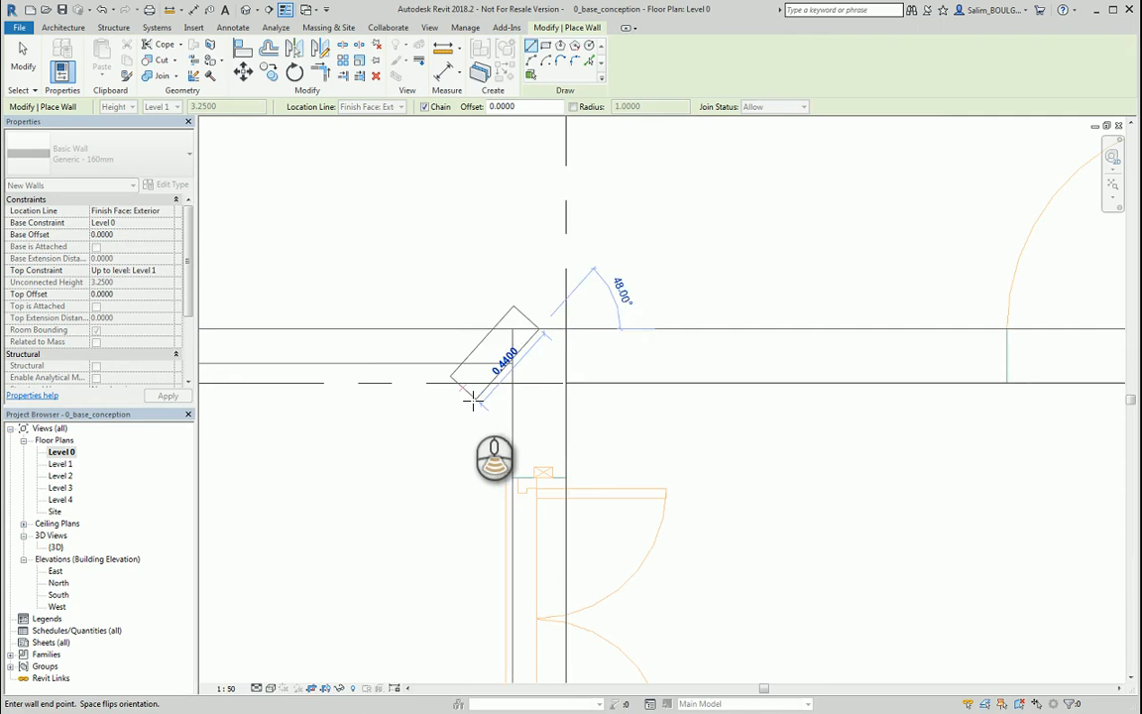
{"action": "scroll", "coordinate": [478, 393], "scroll_direction": "down", "scroll_amount": 4}
{"action": "key", "text": "Escape"}
Step: Draw the 160 mm corridor wall beside grid 3, from the exterior wall corner to the exterior wall at the corridor's opposite end
{"action": "scroll", "coordinate": [793, 451], "scroll_direction": "up", "scroll_amount": 5}
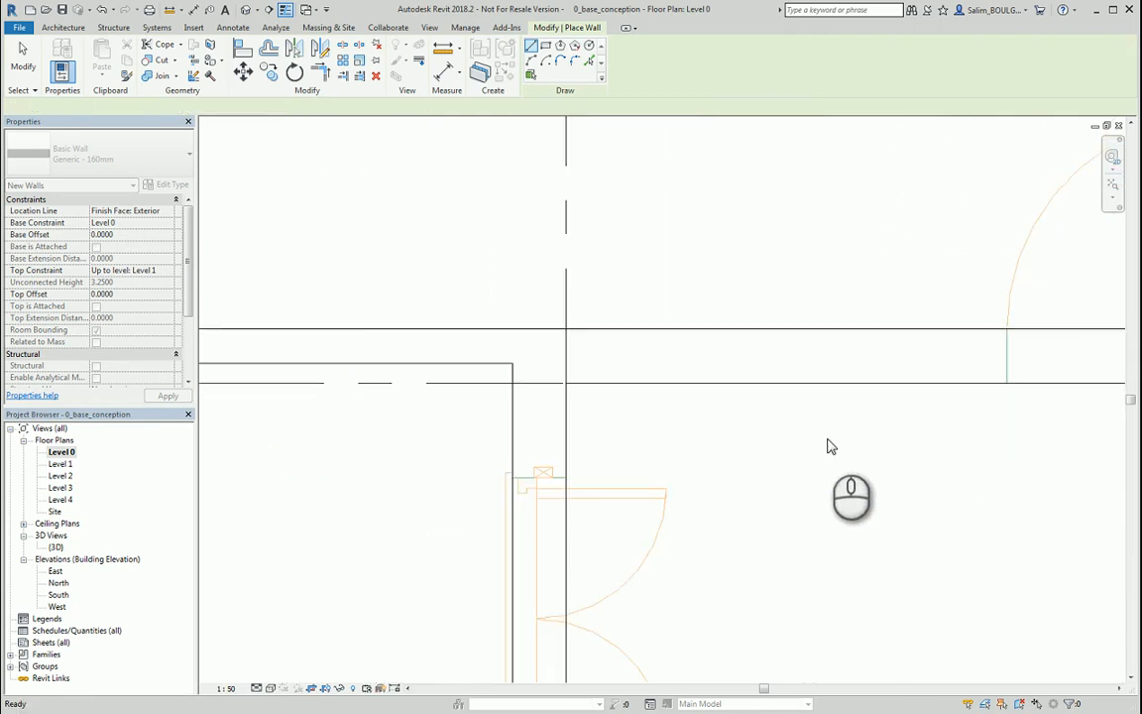
{"action": "scroll", "coordinate": [907, 451], "scroll_direction": "down", "scroll_amount": 3}
{"action": "middle_click_drag", "start_coordinate": [967, 473], "coordinate": [563, 417]}
{"action": "scroll", "coordinate": [563, 416], "scroll_direction": "up", "scroll_amount": 2}
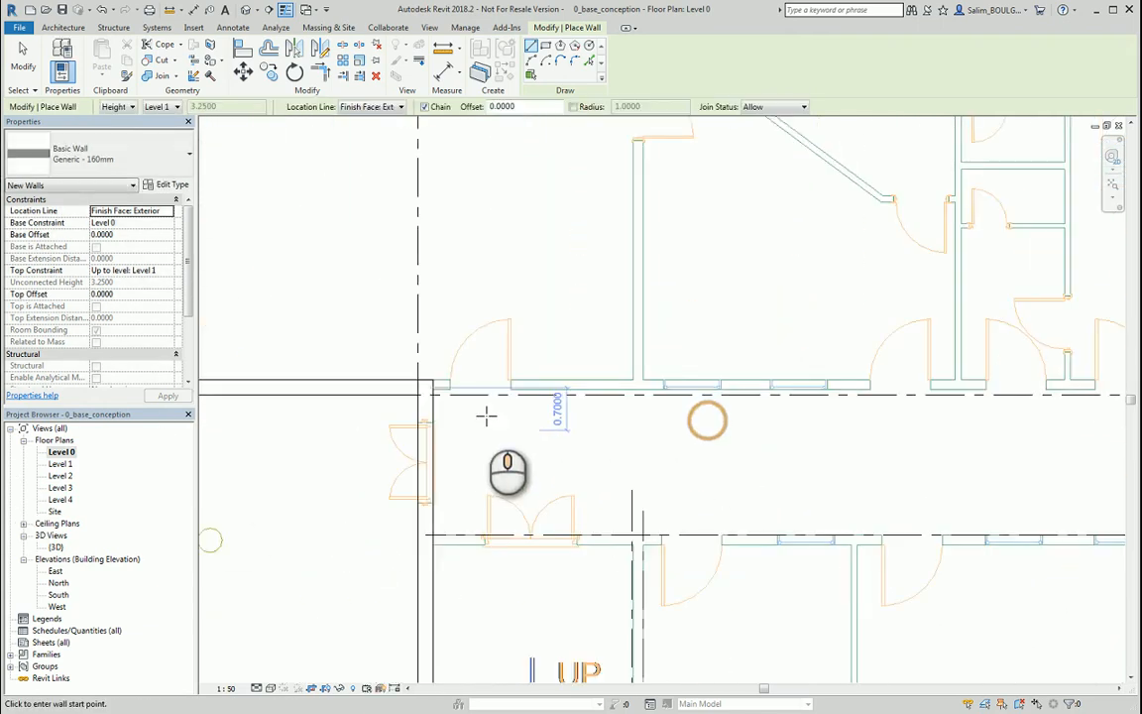
{"action": "scroll", "coordinate": [417, 373], "scroll_direction": "down", "scroll_amount": 3}
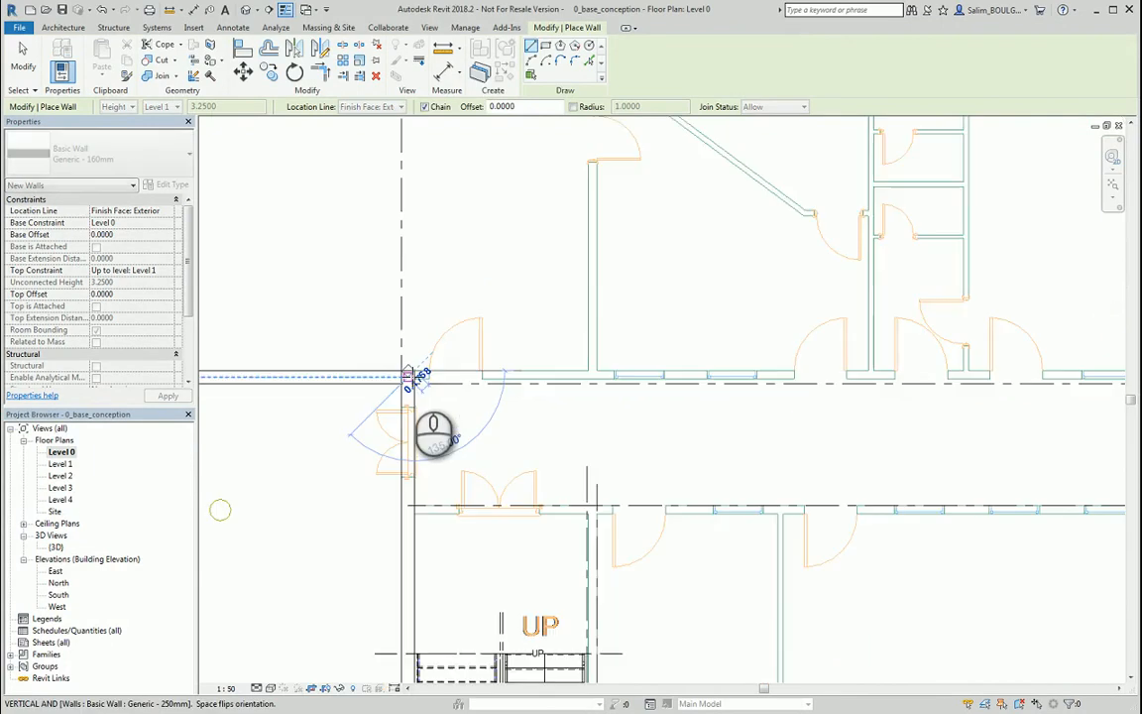
{"action": "middle_click_drag", "start_coordinate": [420, 376], "coordinate": [482, 402]}
{"action": "scroll", "coordinate": [585, 388], "scroll_direction": "up", "scroll_amount": 5}
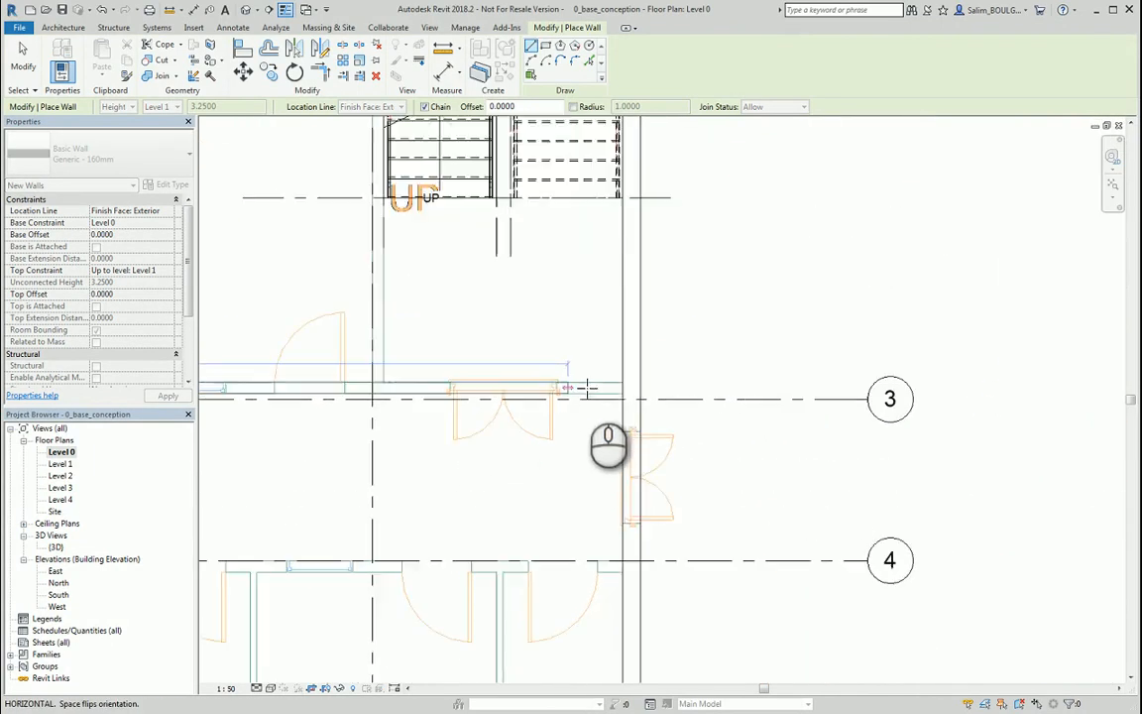
{"action": "left_click", "coordinate": [661, 376]}
{"action": "scroll", "coordinate": [661, 376], "scroll_direction": "down", "scroll_amount": 4}
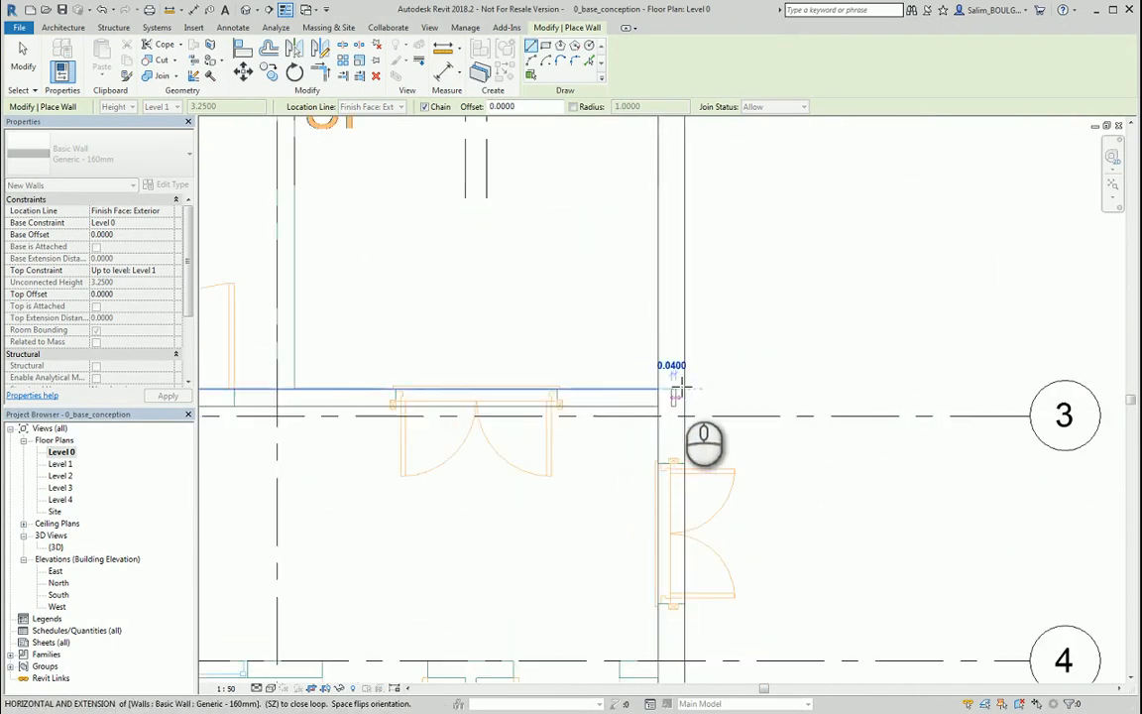
{"action": "scroll", "coordinate": [660, 369], "scroll_direction": "up", "scroll_amount": 4}
{"action": "scroll", "coordinate": [659, 364], "scroll_direction": "down", "scroll_amount": 6}
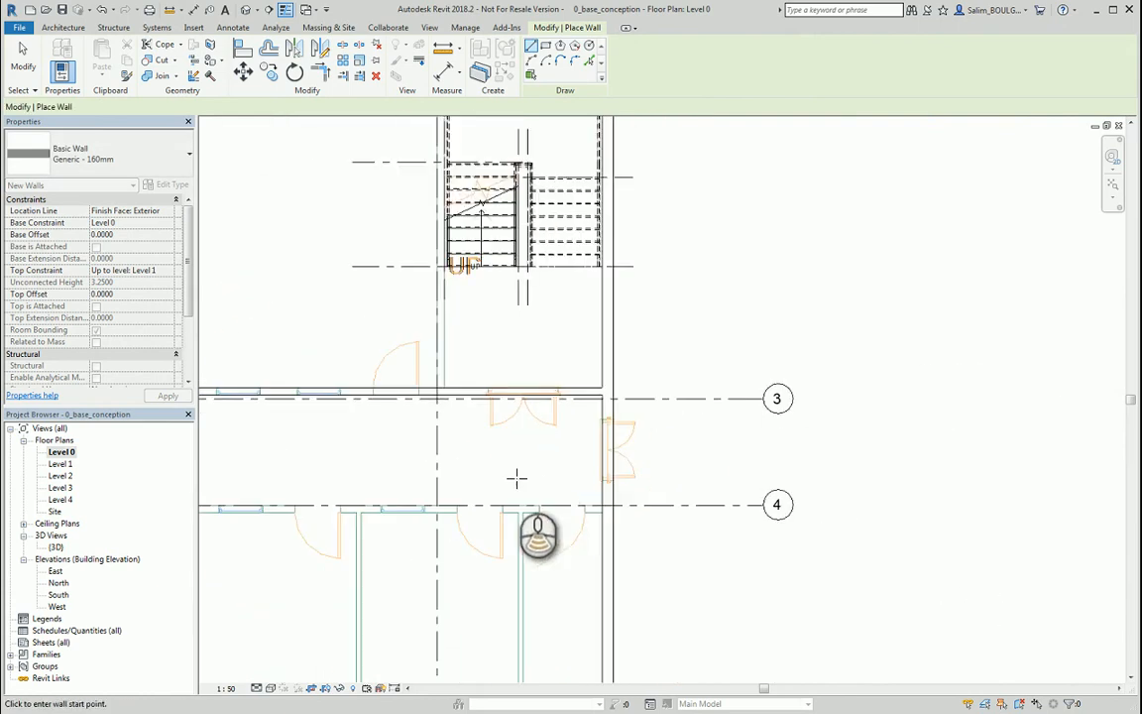
Step: Turn off chained wall placement and draw the 160 mm corridor wall along grid 4 between the exterior walls at both corridor ends
{"action": "scroll", "coordinate": [525, 340], "scroll_direction": "up", "scroll_amount": 3}
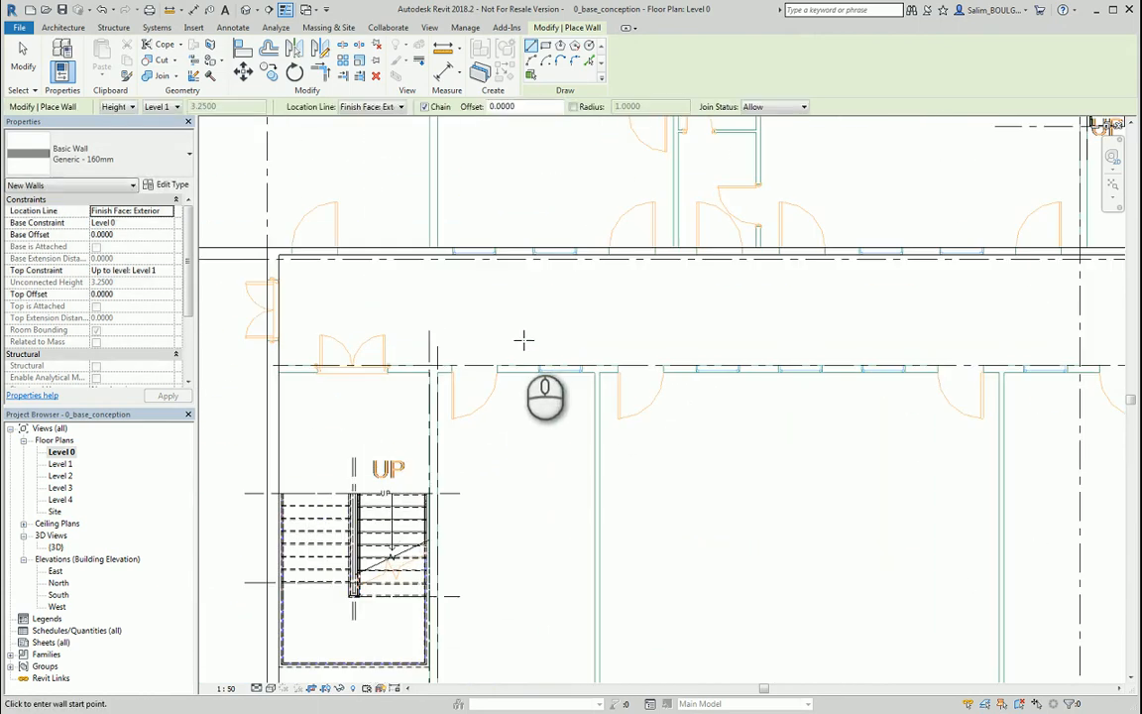
{"action": "scroll", "coordinate": [525, 340], "scroll_direction": "up", "scroll_amount": 1}
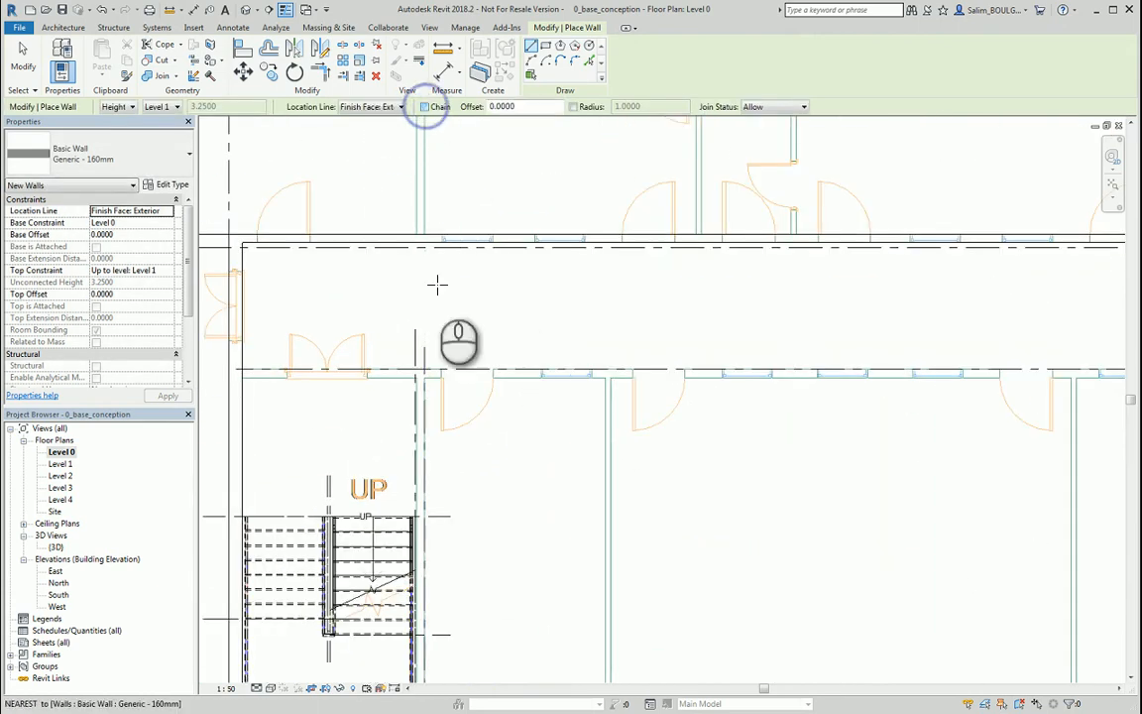
{"action": "scroll", "coordinate": [451, 369], "scroll_direction": "up", "scroll_amount": 1}
{"action": "scroll", "coordinate": [433, 326], "scroll_direction": "down", "scroll_amount": 2}
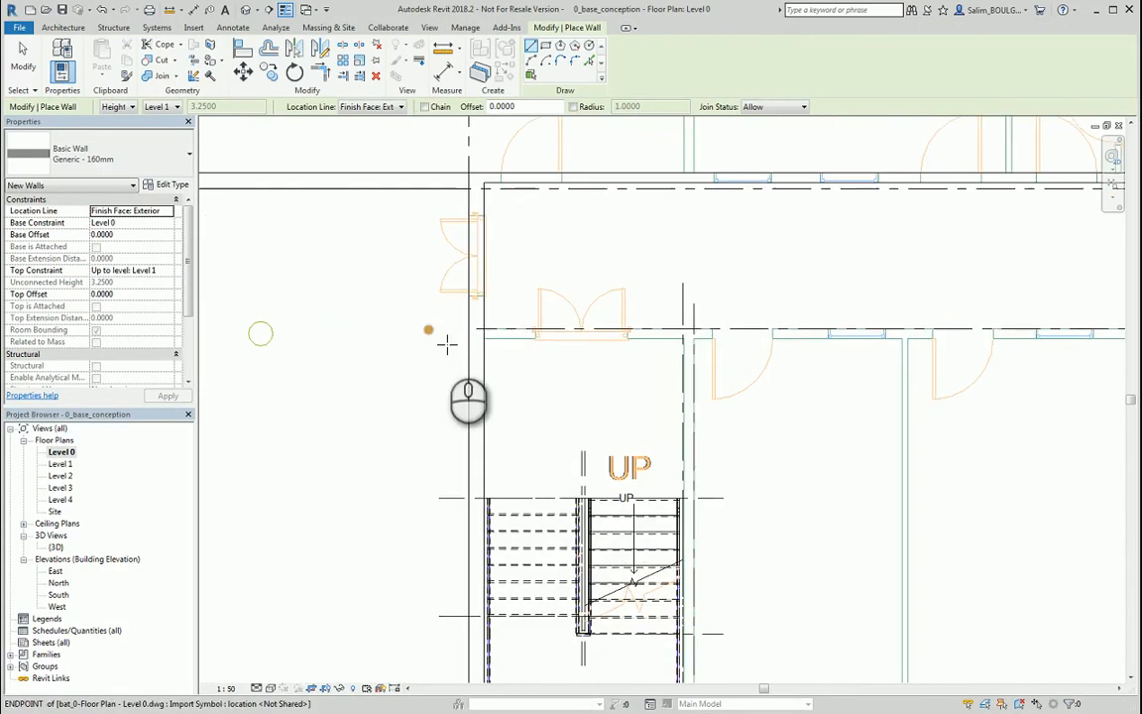
{"action": "scroll", "coordinate": [448, 342], "scroll_direction": "up", "scroll_amount": 4}
{"action": "left_click", "coordinate": [484, 327]}
{"action": "scroll", "coordinate": [417, 372], "scroll_direction": "down", "scroll_amount": 6}
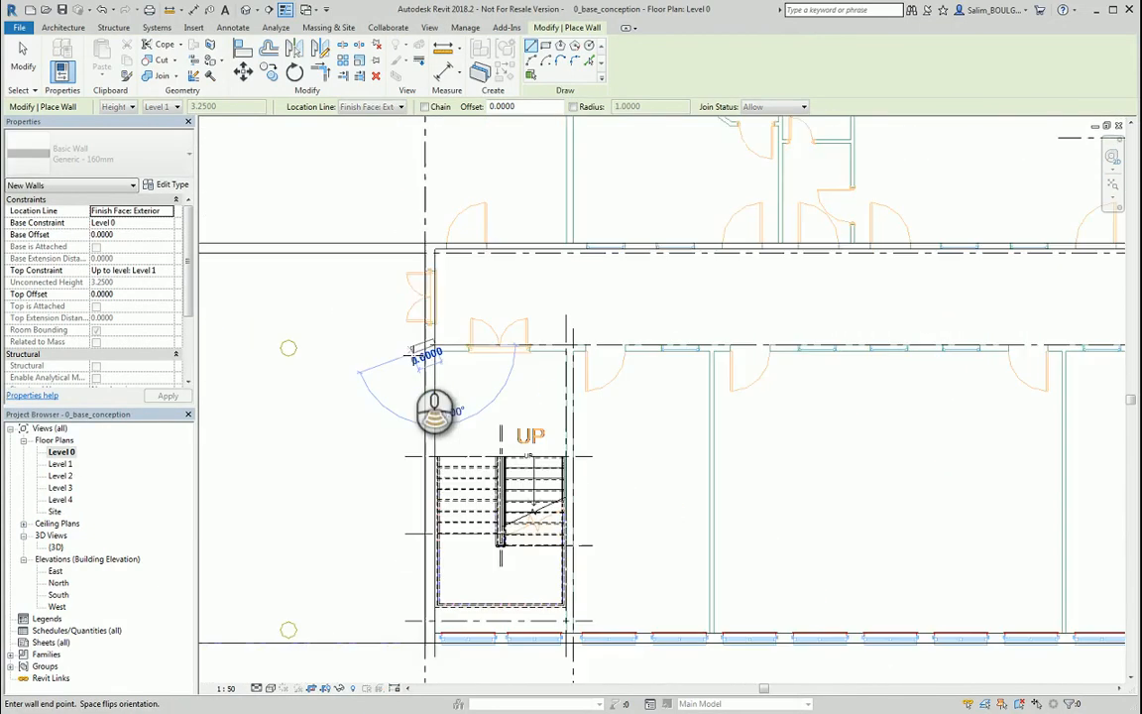
{"action": "scroll", "coordinate": [694, 377], "scroll_direction": "up", "scroll_amount": 5}
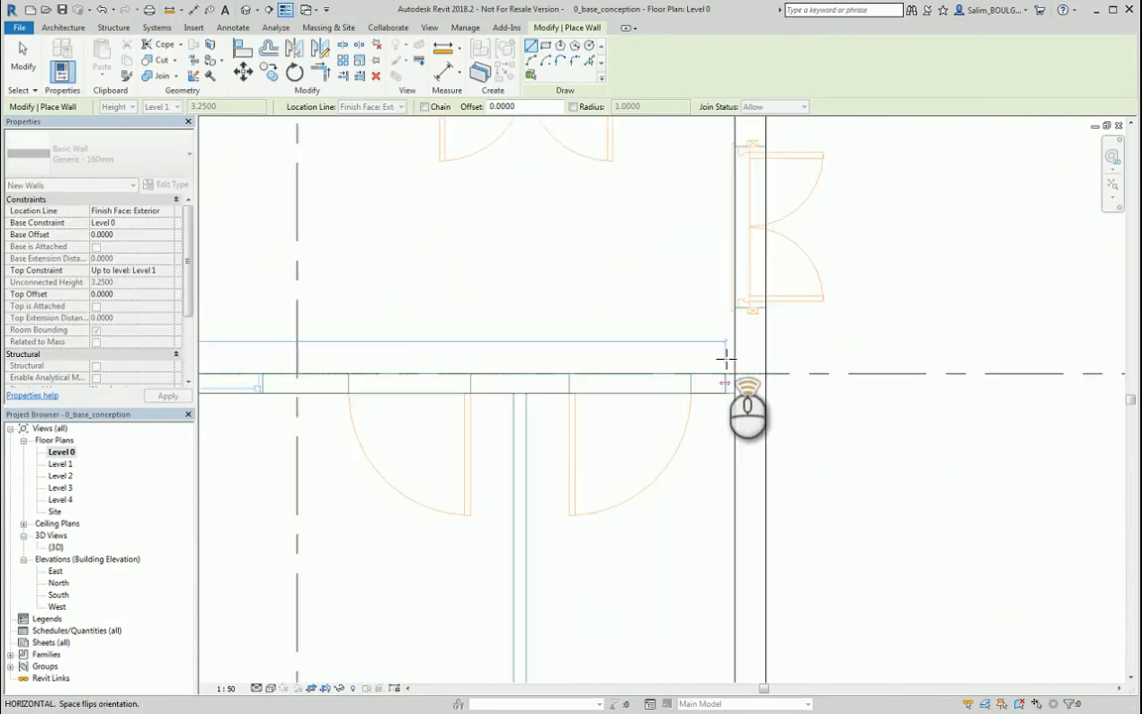
{"action": "left_click", "coordinate": [743, 384]}
Step: Draw a 160 mm wall along the classroom side of the stairwell below grid 4, from the windowed exterior wall to the corridor wall
{"action": "scroll", "coordinate": [759, 316], "scroll_direction": "down", "scroll_amount": 4}
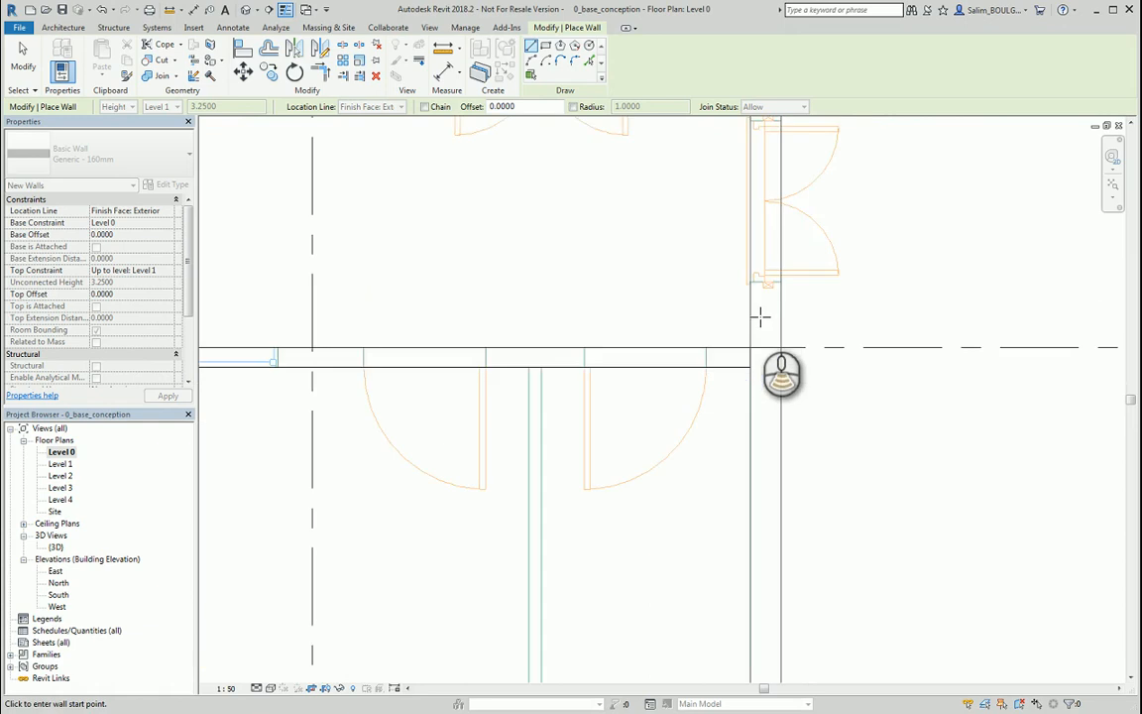
{"action": "scroll", "coordinate": [396, 431], "scroll_direction": "down", "scroll_amount": 1}
{"action": "middle_click_drag", "start_coordinate": [391, 435], "coordinate": [849, 365]}
{"action": "scroll", "coordinate": [433, 288], "scroll_direction": "up", "scroll_amount": 2}
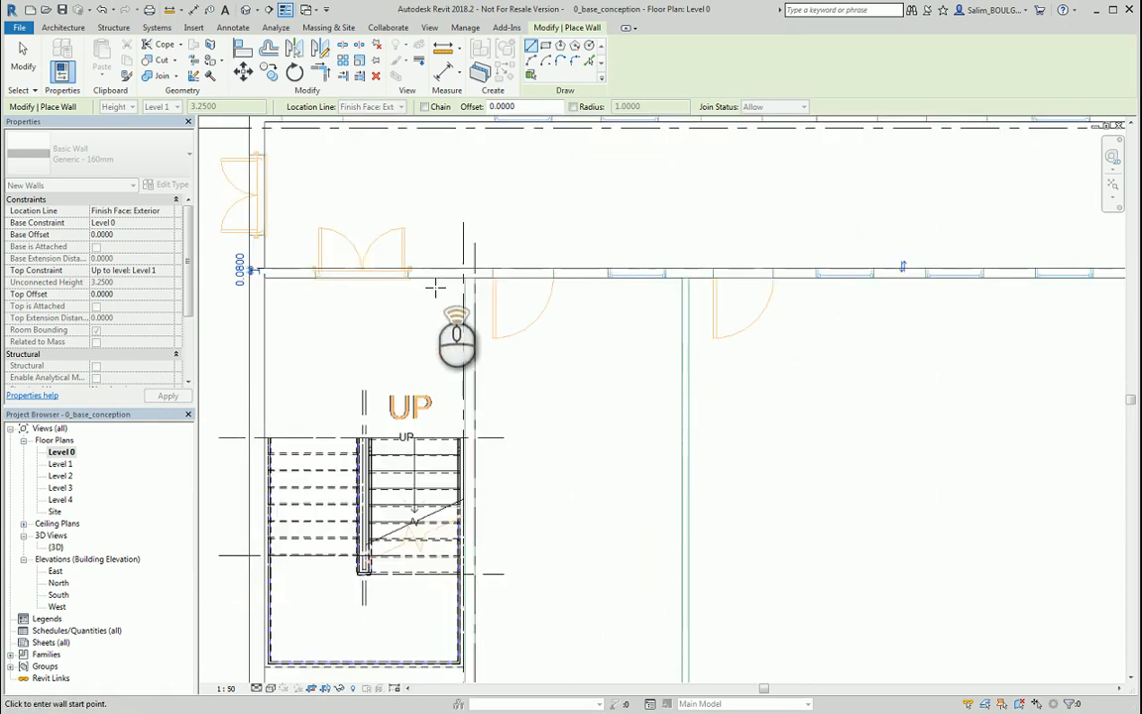
{"action": "scroll", "coordinate": [506, 293], "scroll_direction": "up", "scroll_amount": 2}
{"action": "scroll", "coordinate": [505, 292], "scroll_direction": "down", "scroll_amount": 6}
{"action": "middle_click_drag", "start_coordinate": [551, 454], "coordinate": [589, 237]}
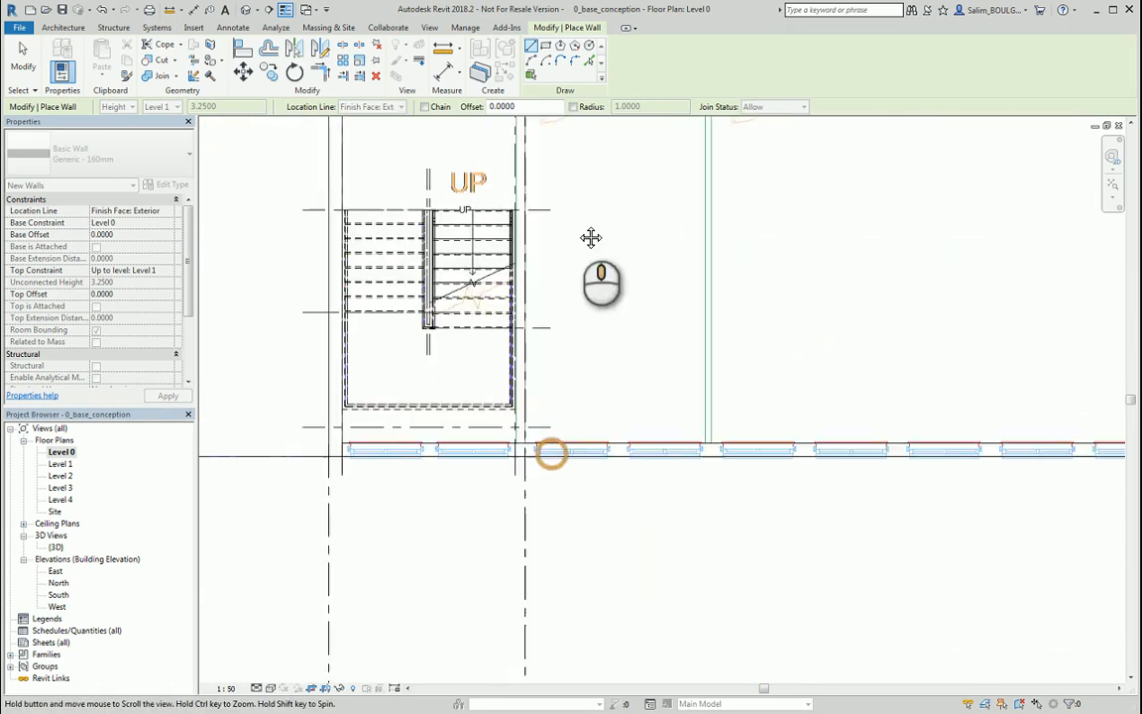
{"action": "scroll", "coordinate": [533, 424], "scroll_direction": "up", "scroll_amount": 5}
{"action": "scroll", "coordinate": [511, 454], "scroll_direction": "up", "scroll_amount": 4}
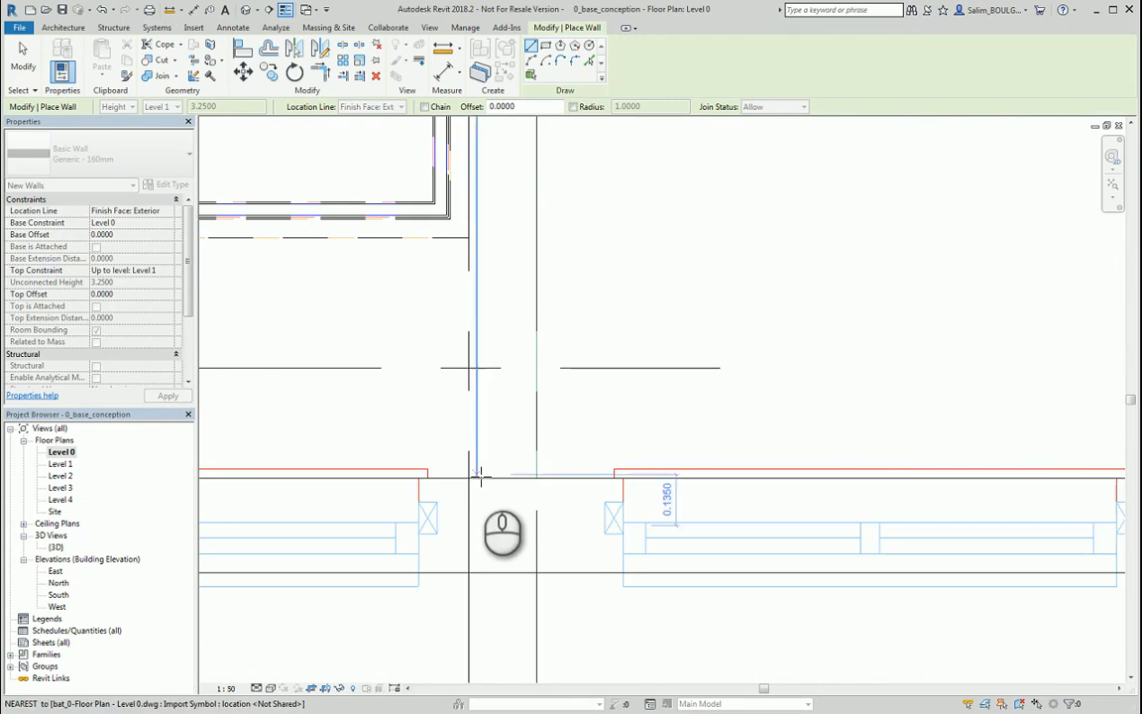
{"action": "left_click", "coordinate": [478, 476]}
{"action": "scroll", "coordinate": [491, 491], "scroll_direction": "down", "scroll_amount": 3}
{"action": "scroll", "coordinate": [525, 396], "scroll_direction": "down", "scroll_amount": 4}
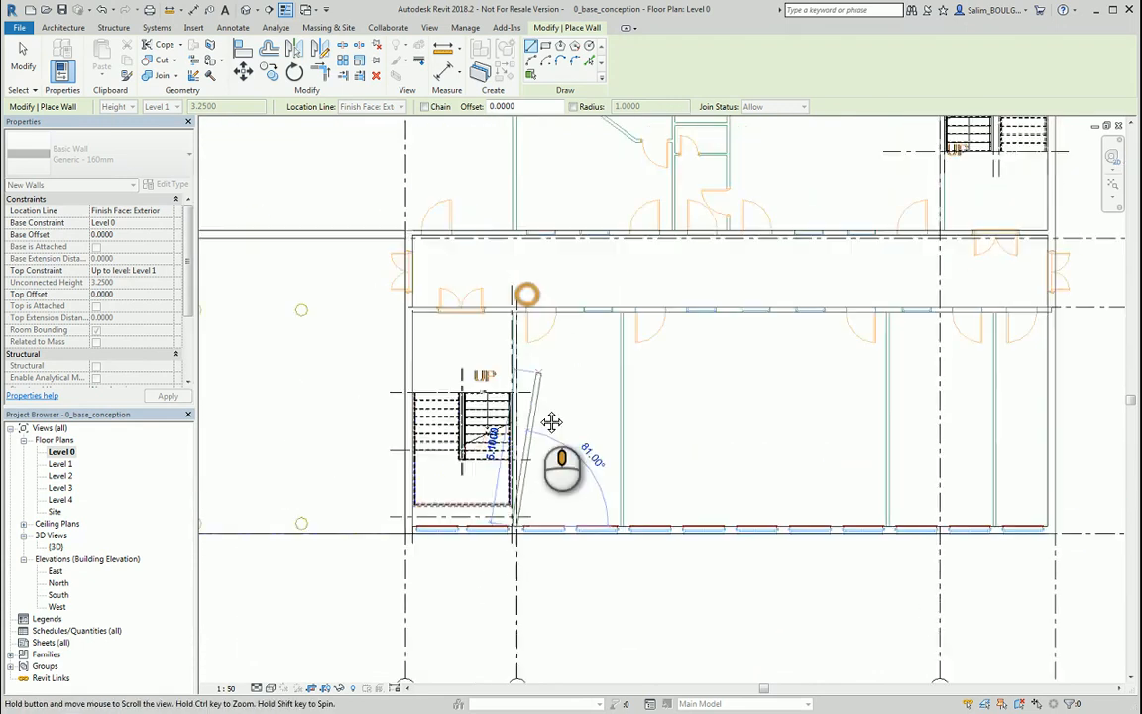
{"action": "scroll", "coordinate": [518, 414], "scroll_direction": "up", "scroll_amount": 6}
{"action": "scroll", "coordinate": [515, 415], "scroll_direction": "up", "scroll_amount": 3}
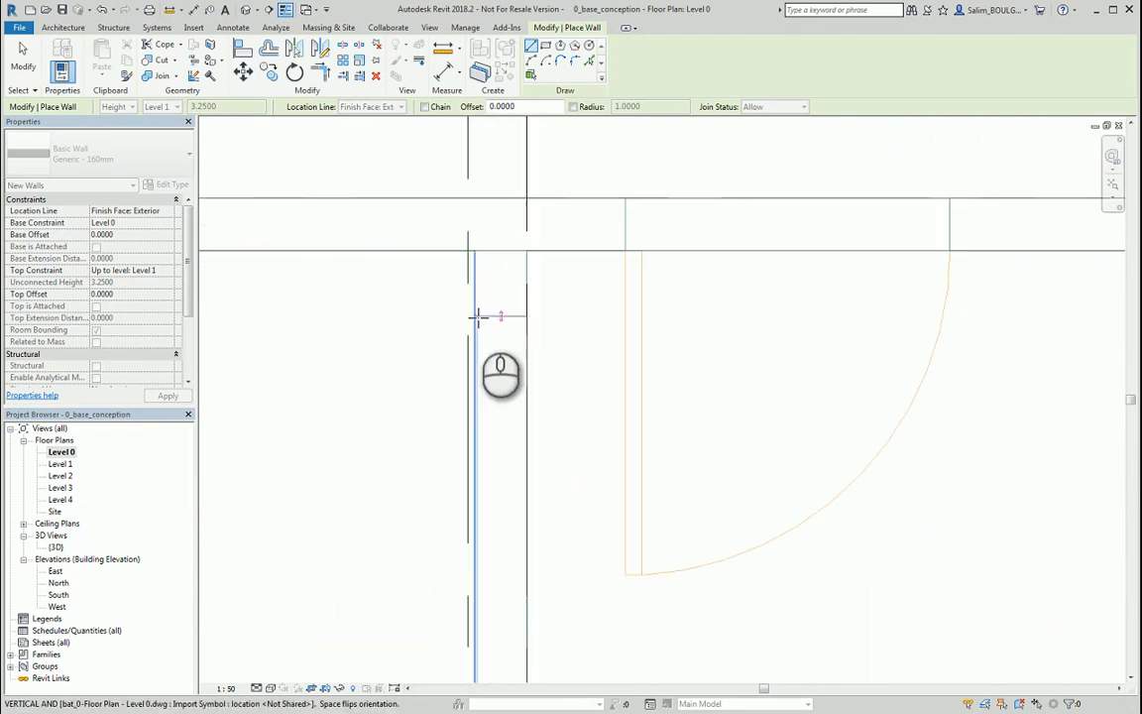
{"action": "left_click", "coordinate": [476, 251]}
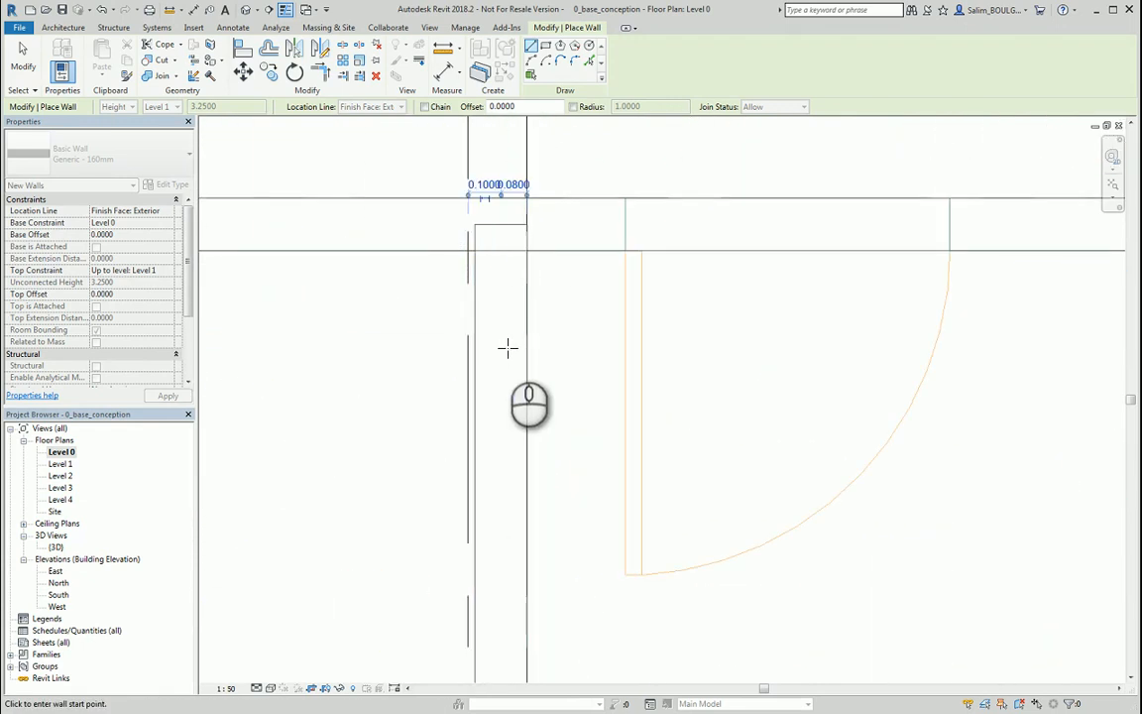
Step: Draw a 160 mm wall along grid E beside the other stairwell, from the grid 3 corridor wall to the exterior wall at grid 2
{"action": "scroll", "coordinate": [506, 345], "scroll_direction": "down", "scroll_amount": 2}
{"action": "scroll", "coordinate": [515, 347], "scroll_direction": "down", "scroll_amount": 6}
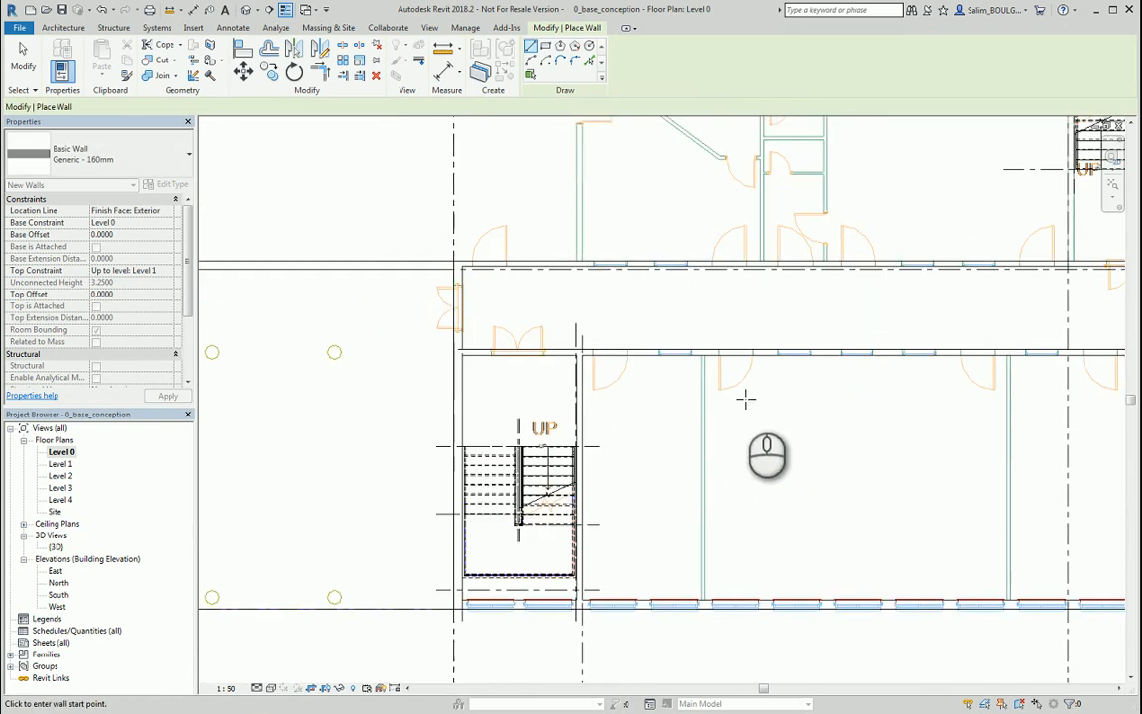
{"action": "middle_click_drag", "start_coordinate": [741, 385], "coordinate": [675, 446]}
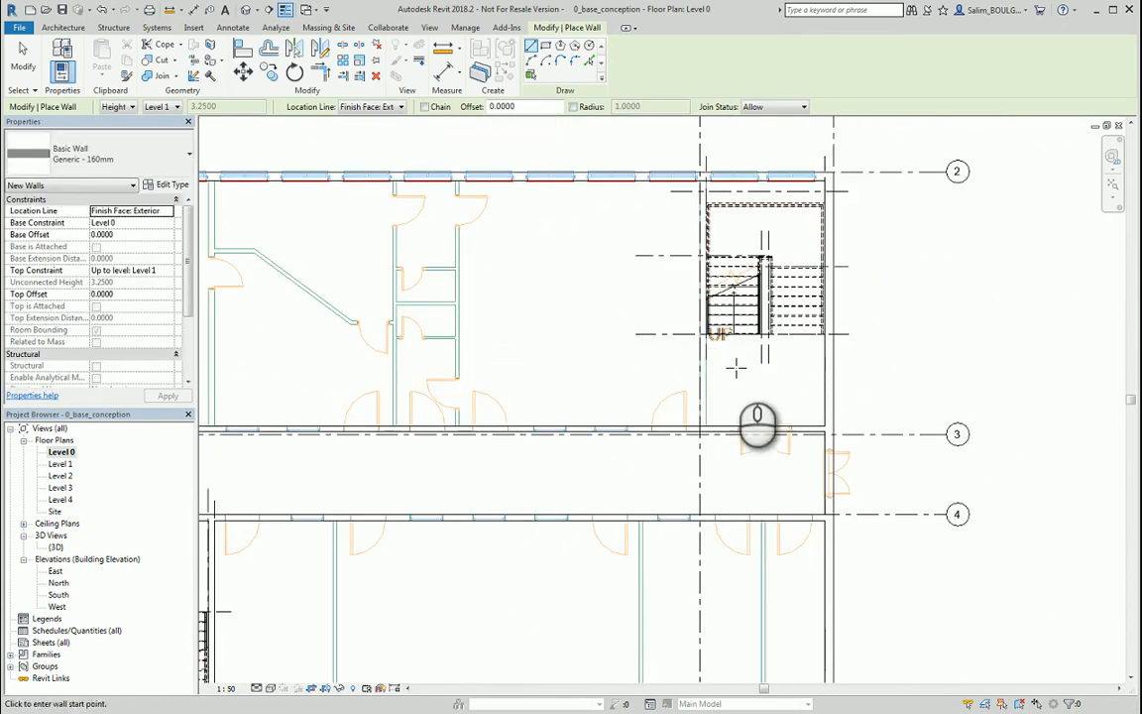
{"action": "middle_click_drag", "start_coordinate": [739, 370], "coordinate": [650, 420]}
{"action": "scroll", "coordinate": [649, 433], "scroll_direction": "up", "scroll_amount": 5}
{"action": "scroll", "coordinate": [650, 432], "scroll_direction": "down", "scroll_amount": 2}
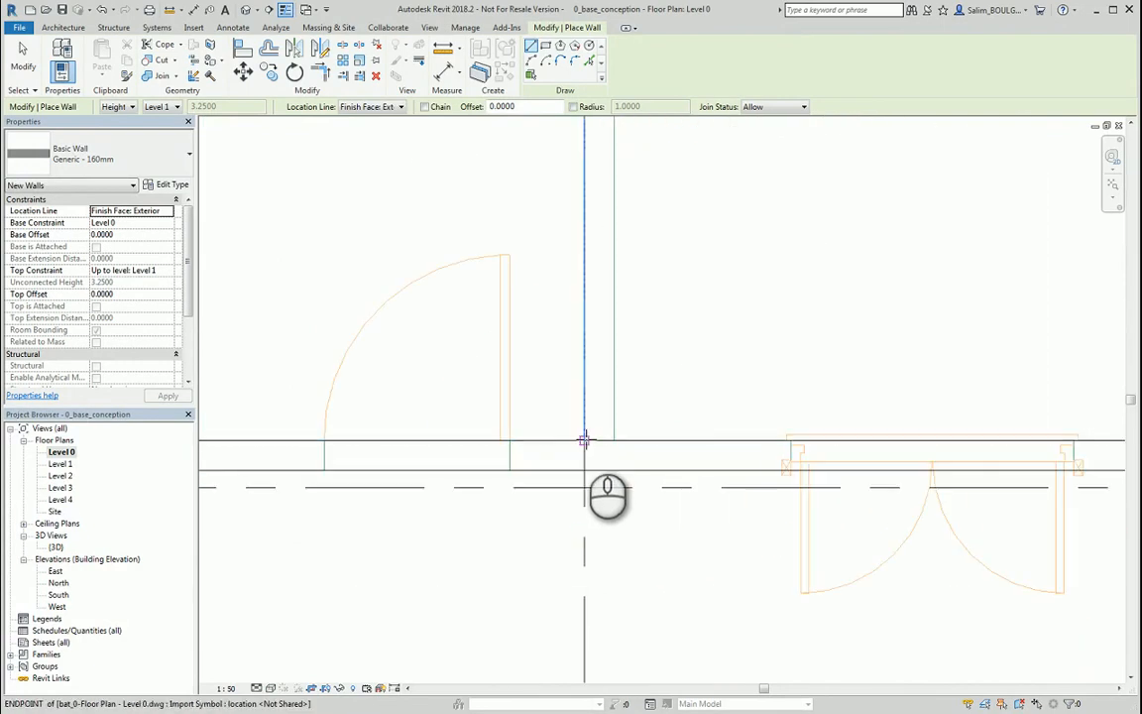
{"action": "scroll", "coordinate": [585, 446], "scroll_direction": "down", "scroll_amount": 3}
{"action": "scroll", "coordinate": [589, 285], "scroll_direction": "up", "scroll_amount": 6}
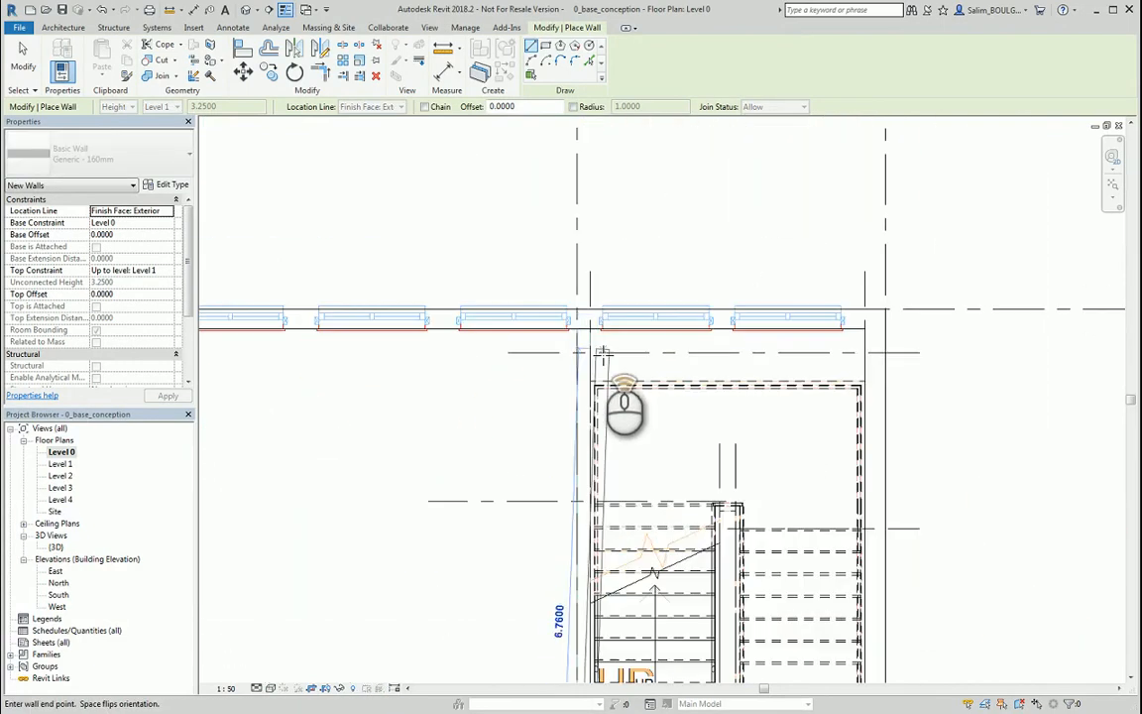
{"action": "left_click", "coordinate": [532, 279]}
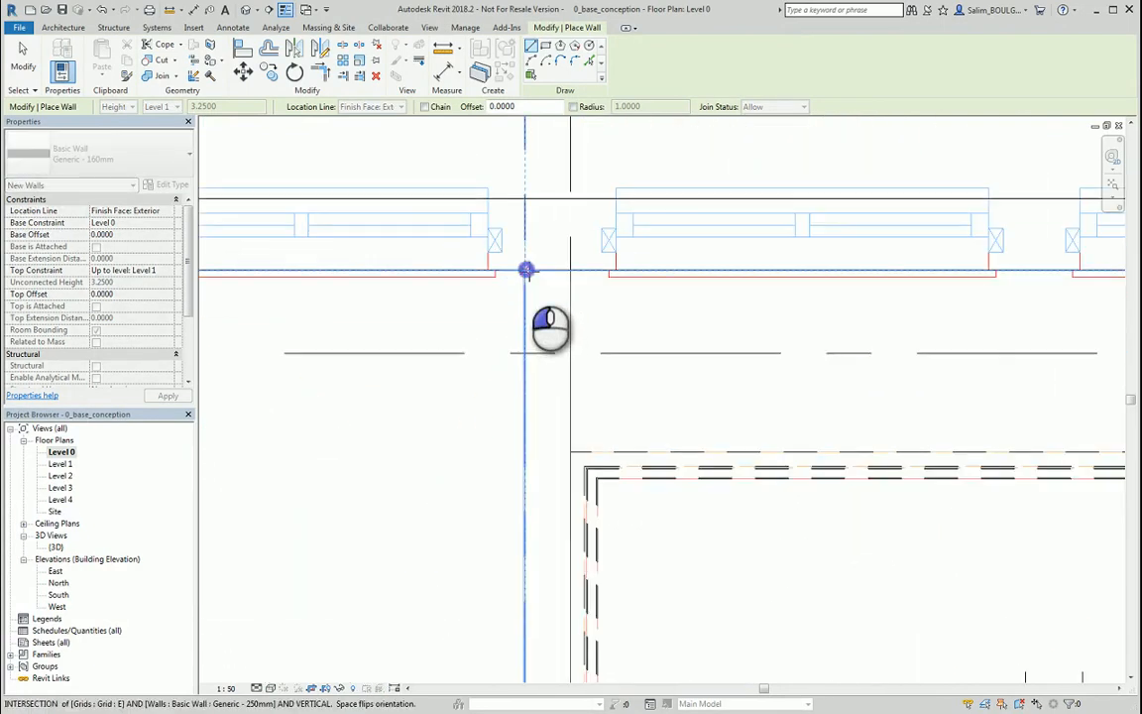
Step: End the 160 mm stairwell wall along grid E at the inner face of the grid 2 exterior wall
{"action": "left_click", "coordinate": [527, 271]}
{"action": "scroll", "coordinate": [529, 293], "scroll_direction": "down", "scroll_amount": 6}
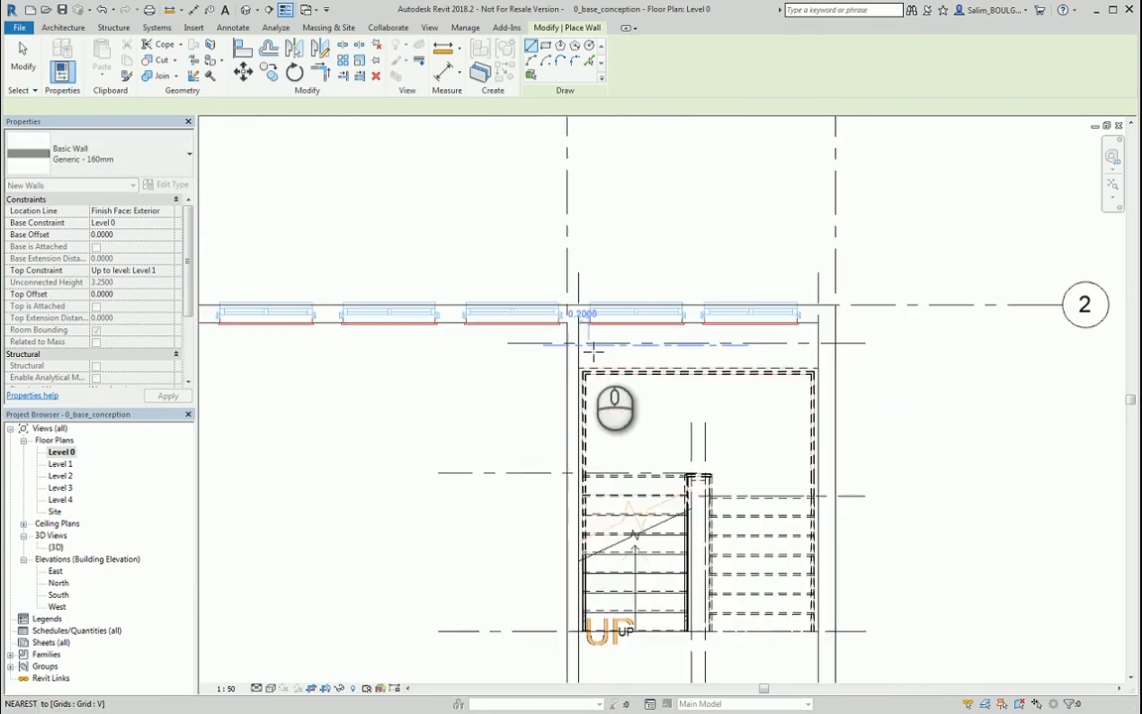
Step: Measure the thickness of the DWG partition with the door beside the angled partition, between the corridor and the grid 2 exterior wall
{"action": "middle_click_drag", "start_coordinate": [797, 258], "coordinate": [800, 253]}
{"action": "scroll", "coordinate": [765, 300], "scroll_direction": "down", "scroll_amount": 2}
{"action": "middle_click_drag", "start_coordinate": [615, 372], "coordinate": [702, 348]}
{"action": "scroll", "coordinate": [582, 289], "scroll_direction": "up", "scroll_amount": 3}
{"action": "middle_click_drag", "start_coordinate": [553, 177], "coordinate": [541, 271]}
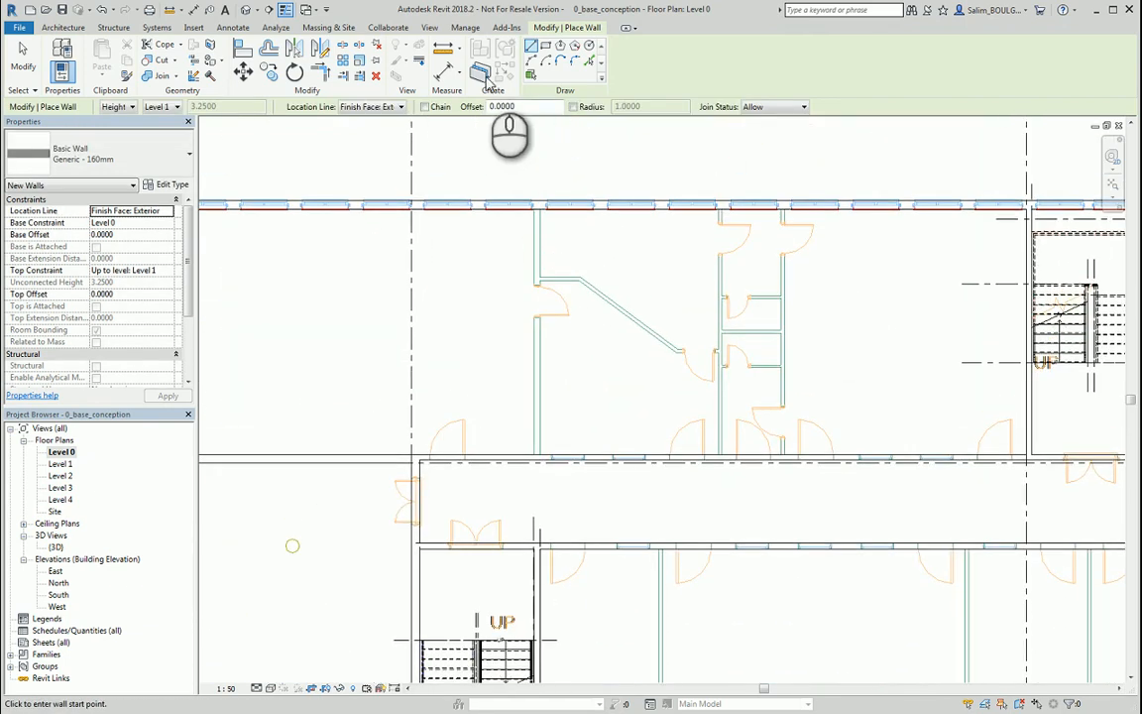
{"action": "left_click", "coordinate": [445, 50]}
{"action": "scroll", "coordinate": [550, 387], "scroll_direction": "up", "scroll_amount": 4}
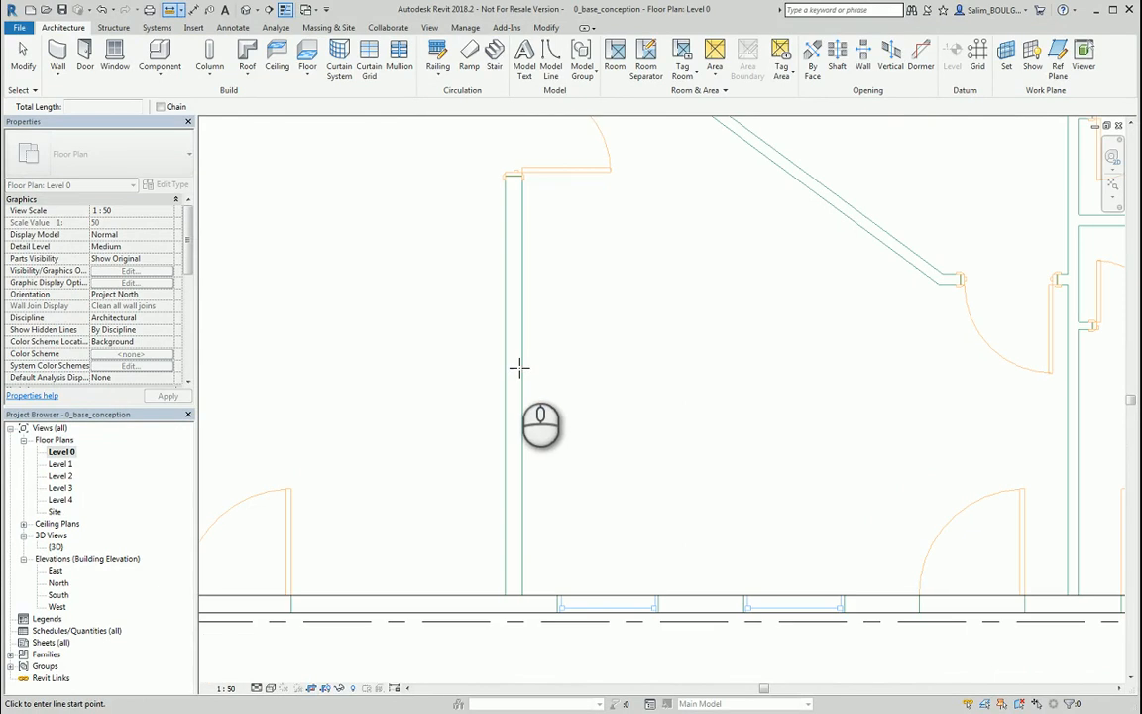
{"action": "left_click", "coordinate": [519, 366]}
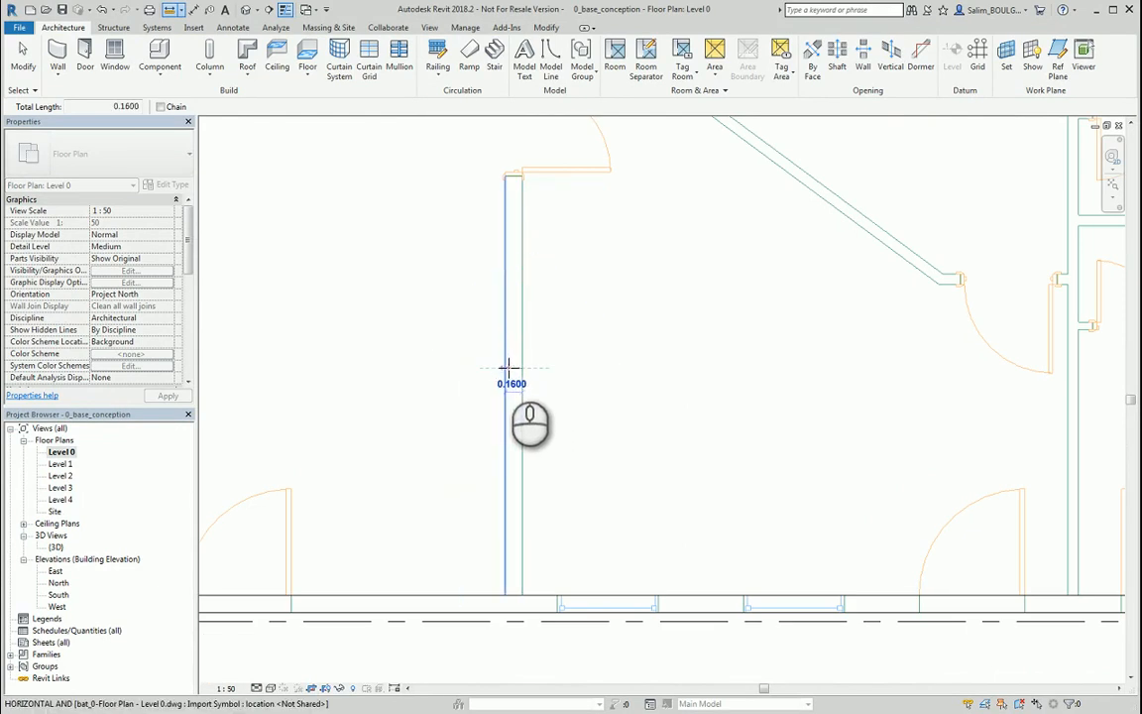
Step: Draw a 160 mm wall over that partition on grid F's alignment, from the grid 3 corridor wall to the exterior wall at grid 2
{"action": "scroll", "coordinate": [509, 367], "scroll_direction": "down", "scroll_amount": 3}
{"action": "left_click", "coordinate": [58, 57]}
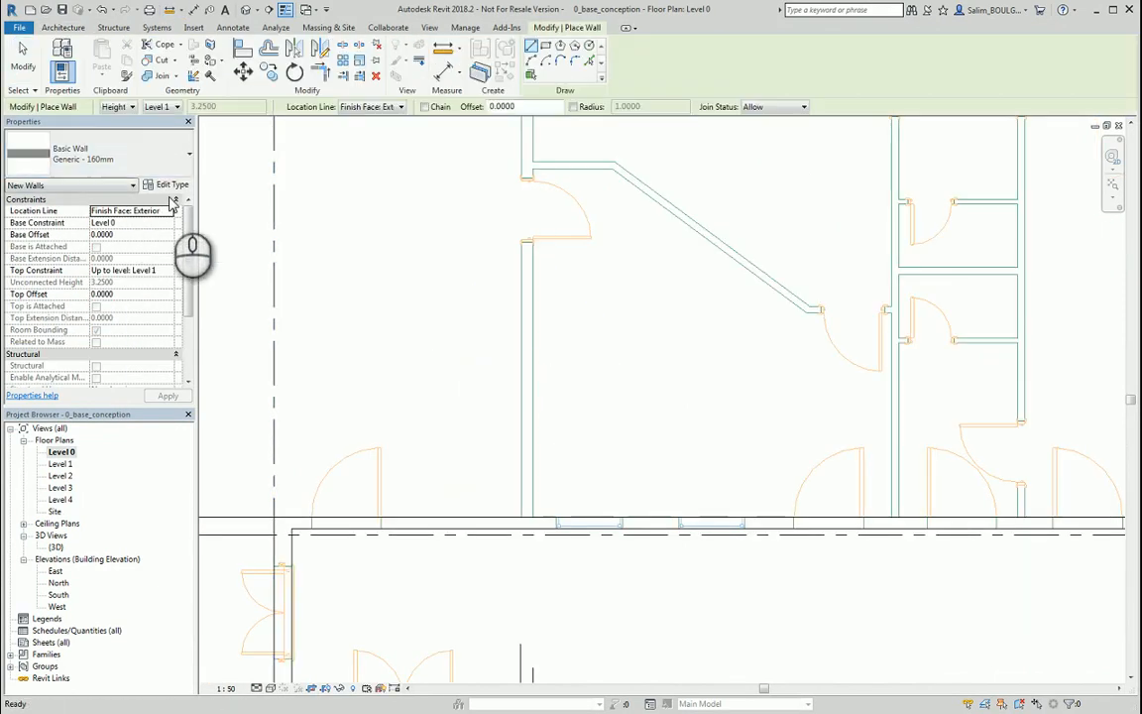
{"action": "scroll", "coordinate": [524, 517], "scroll_direction": "up", "scroll_amount": 1}
{"action": "left_click", "coordinate": [533, 510]}
{"action": "scroll", "coordinate": [548, 474], "scroll_direction": "down", "scroll_amount": 2}
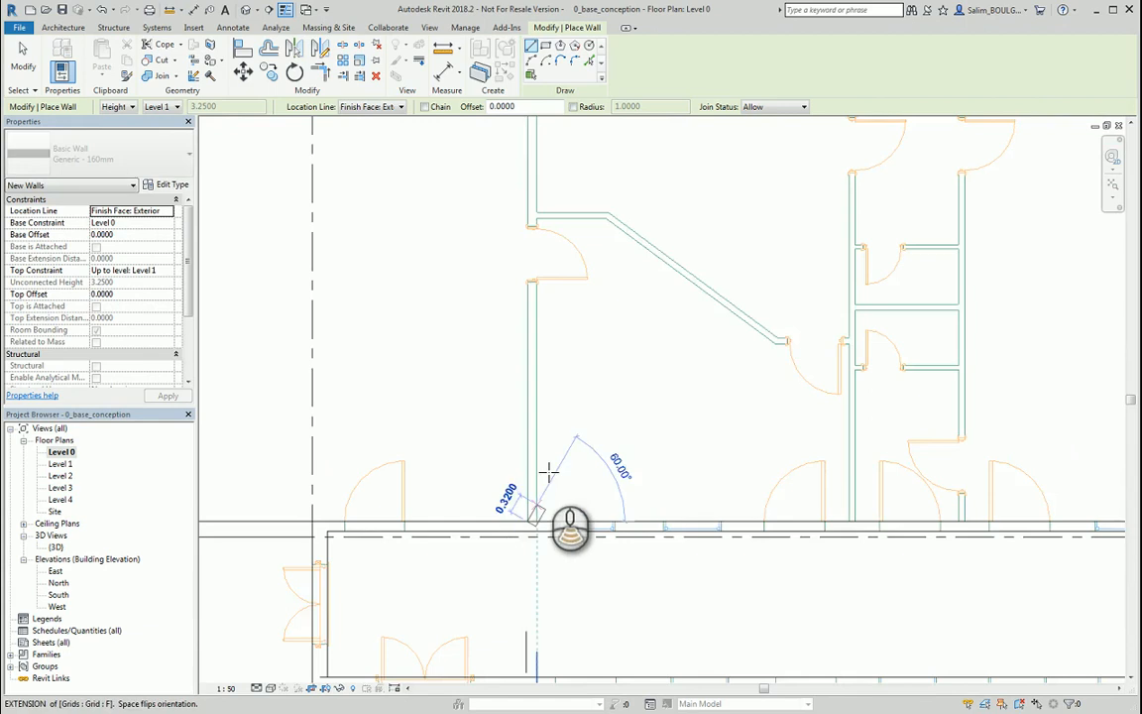
{"action": "scroll", "coordinate": [557, 347], "scroll_direction": "down", "scroll_amount": 2}
{"action": "middle_click_drag", "start_coordinate": [568, 329], "coordinate": [575, 524]}
{"action": "scroll", "coordinate": [567, 496], "scroll_direction": "up", "scroll_amount": 1}
{"action": "scroll", "coordinate": [545, 377], "scroll_direction": "up", "scroll_amount": 3}
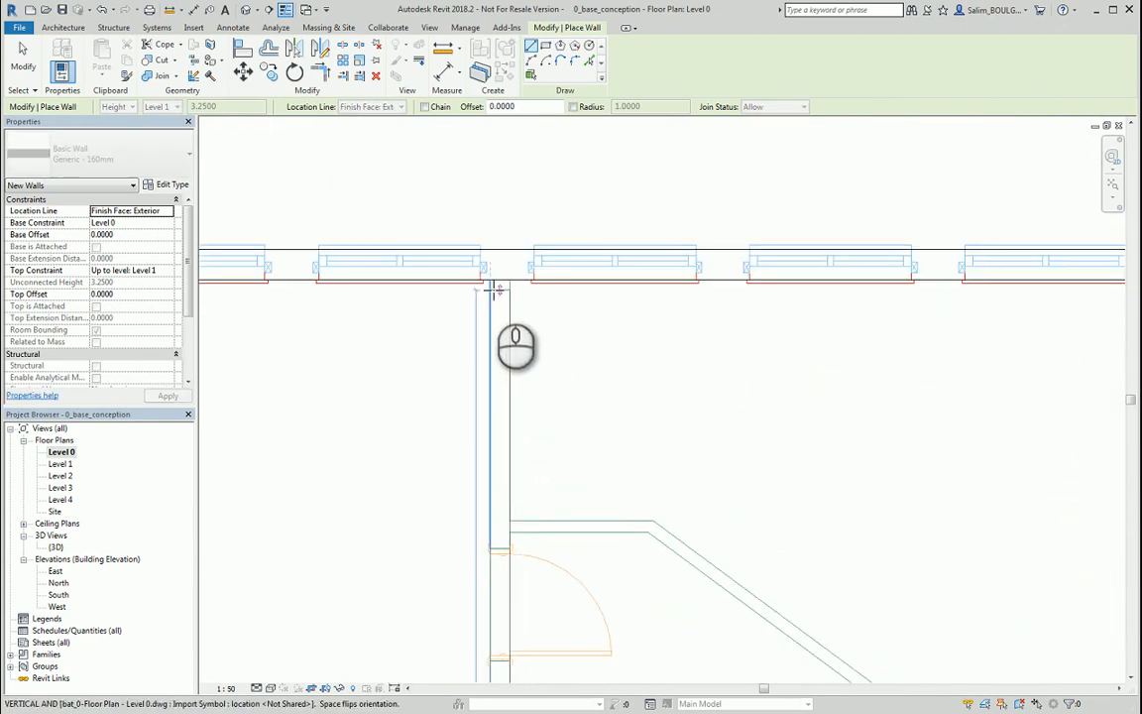
{"action": "left_click", "coordinate": [493, 287]}
{"action": "scroll", "coordinate": [558, 396], "scroll_direction": "down", "scroll_amount": 3}
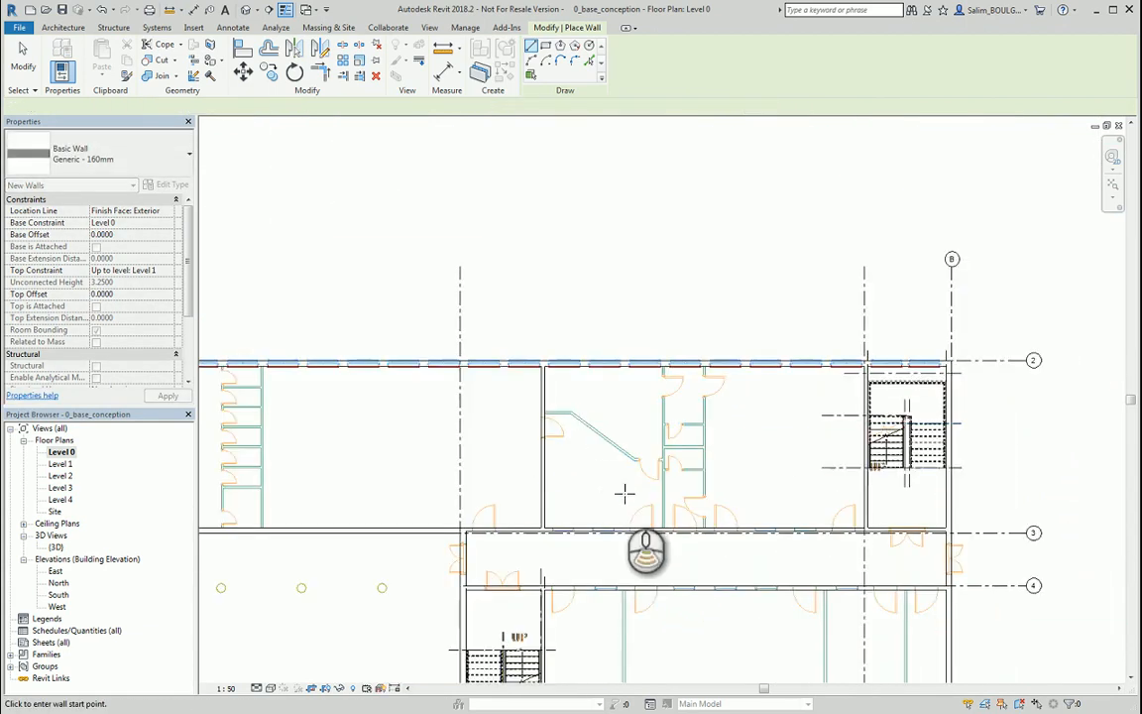
Step: Set the Level 0 plan's visual style to Hidden Line and end wall placement
{"action": "middle_click_drag", "start_coordinate": [624, 493], "coordinate": [828, 286]}
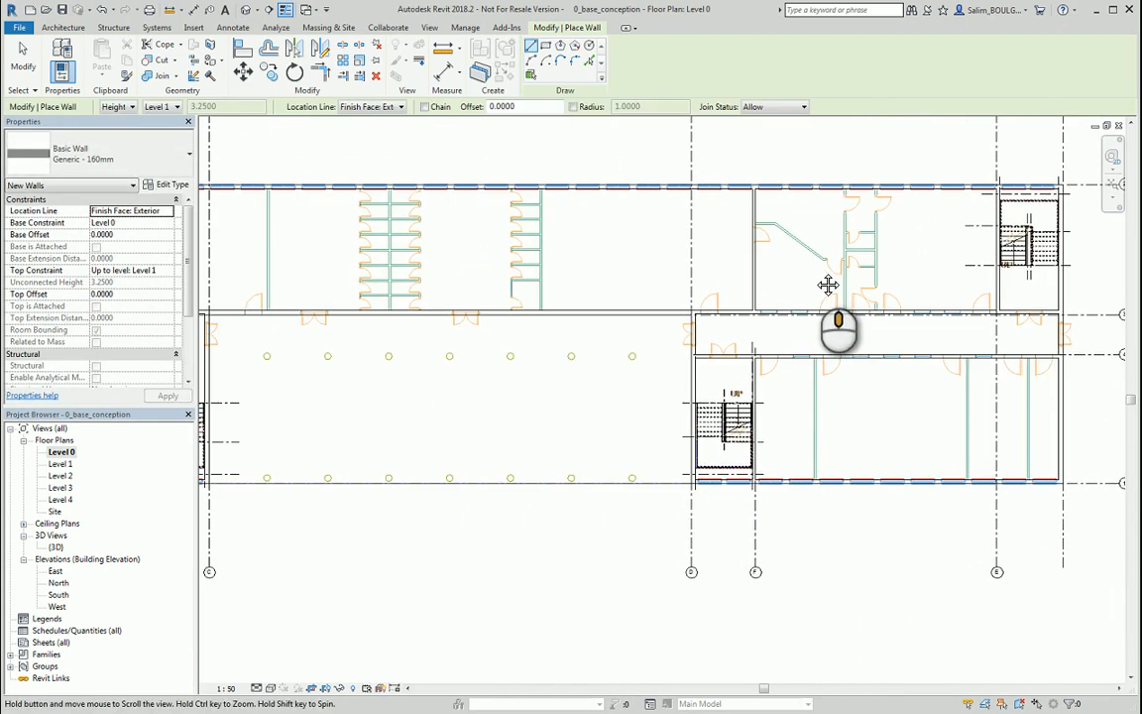
{"action": "scroll", "coordinate": [793, 327], "scroll_direction": "down", "scroll_amount": 1}
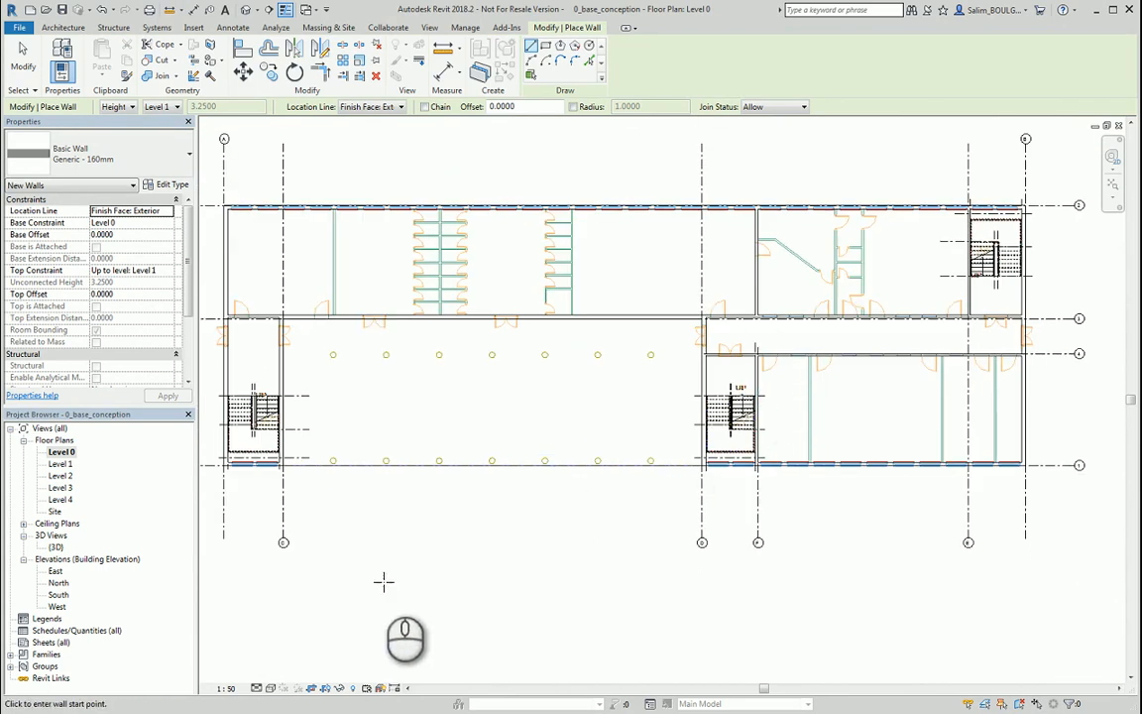
{"action": "left_click", "coordinate": [272, 692]}
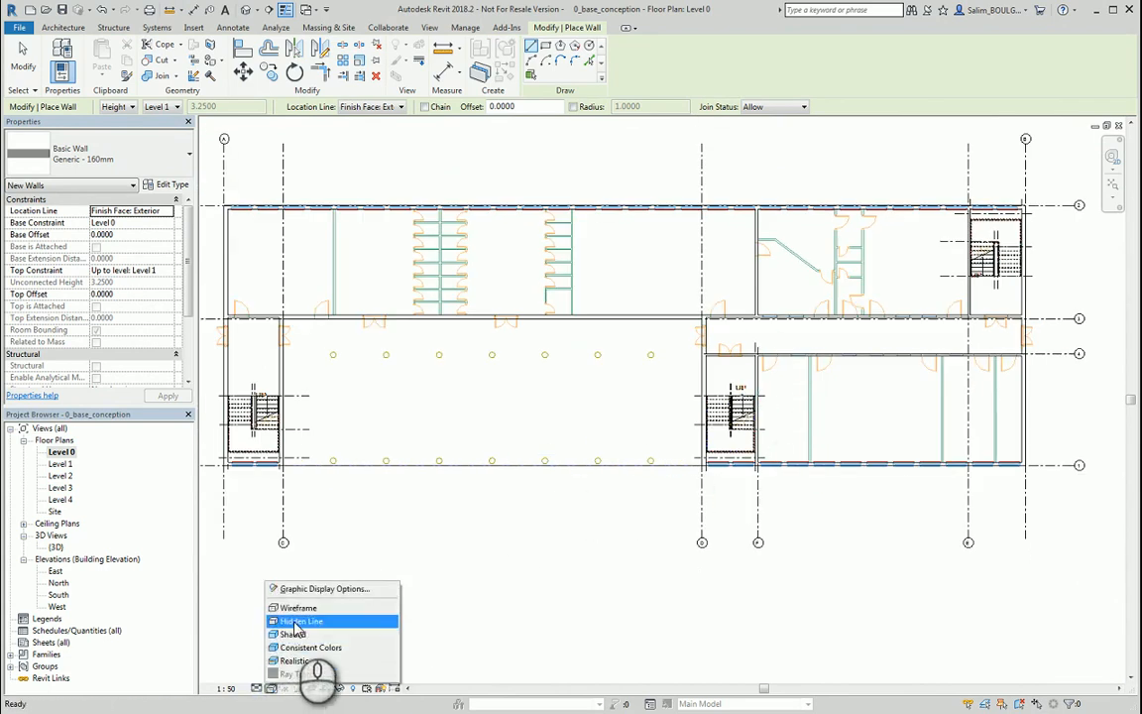
{"action": "left_click", "coordinate": [302, 618]}
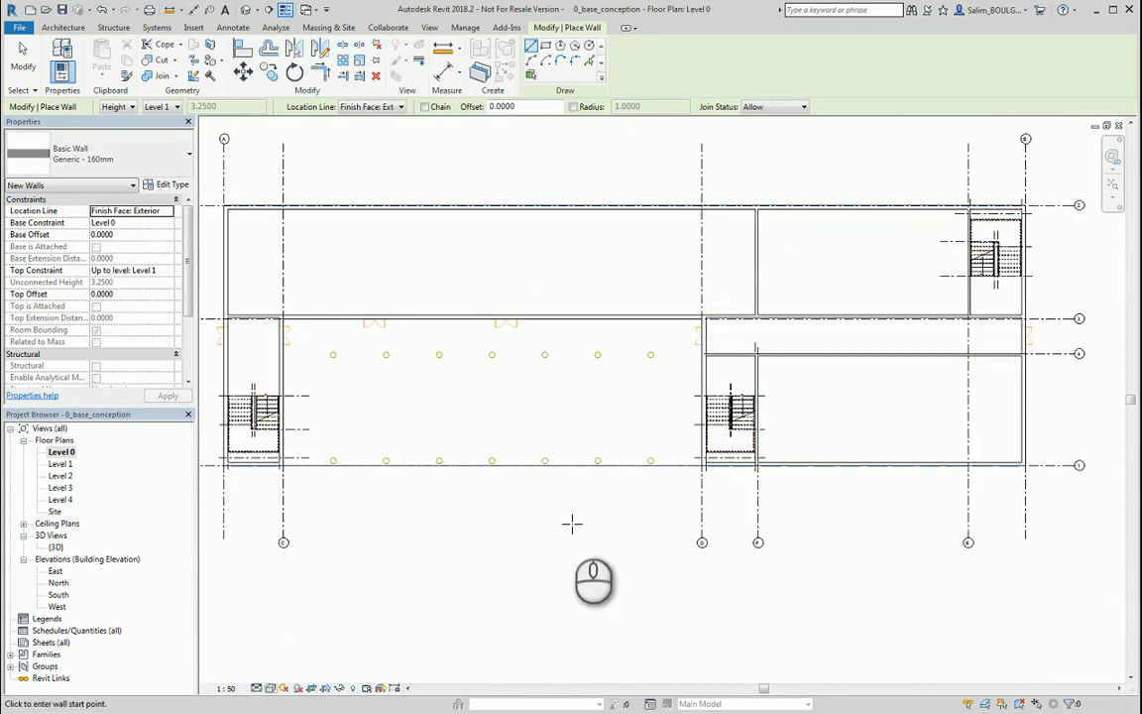
{"action": "middle_click_drag", "start_coordinate": [388, 385], "coordinate": [497, 367]}
{"action": "scroll", "coordinate": [389, 302], "scroll_direction": "up", "scroll_amount": 2}
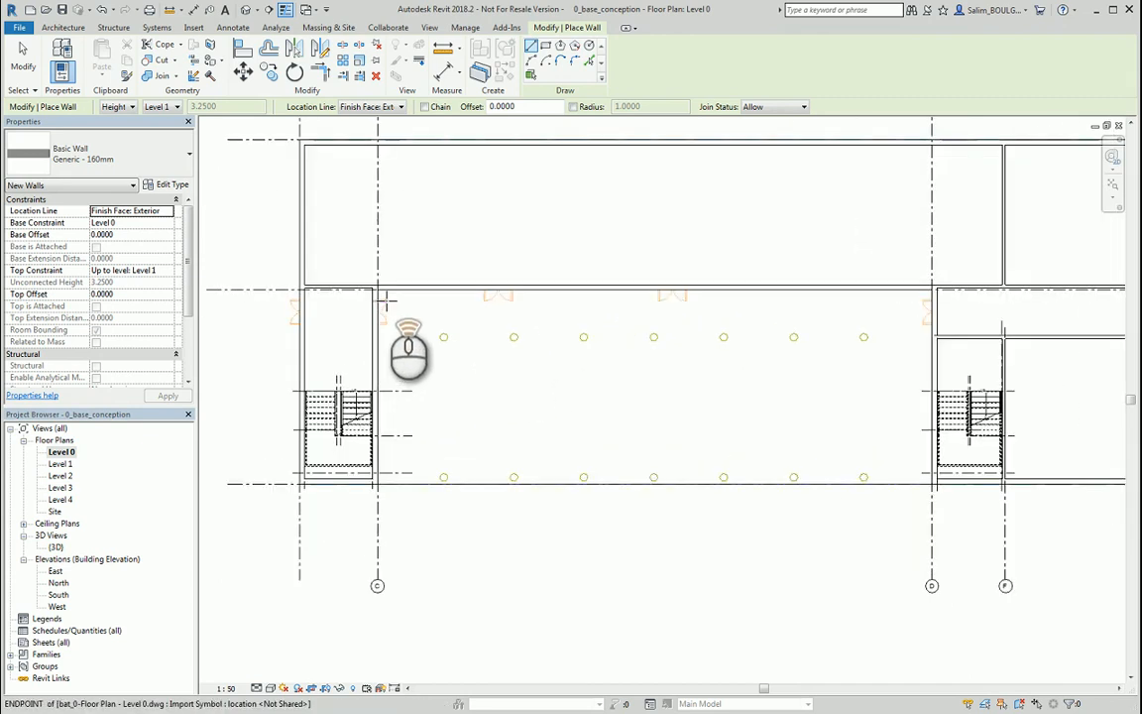
{"action": "scroll", "coordinate": [397, 337], "scroll_direction": "down", "scroll_amount": 3}
{"action": "key", "text": "Escape"}
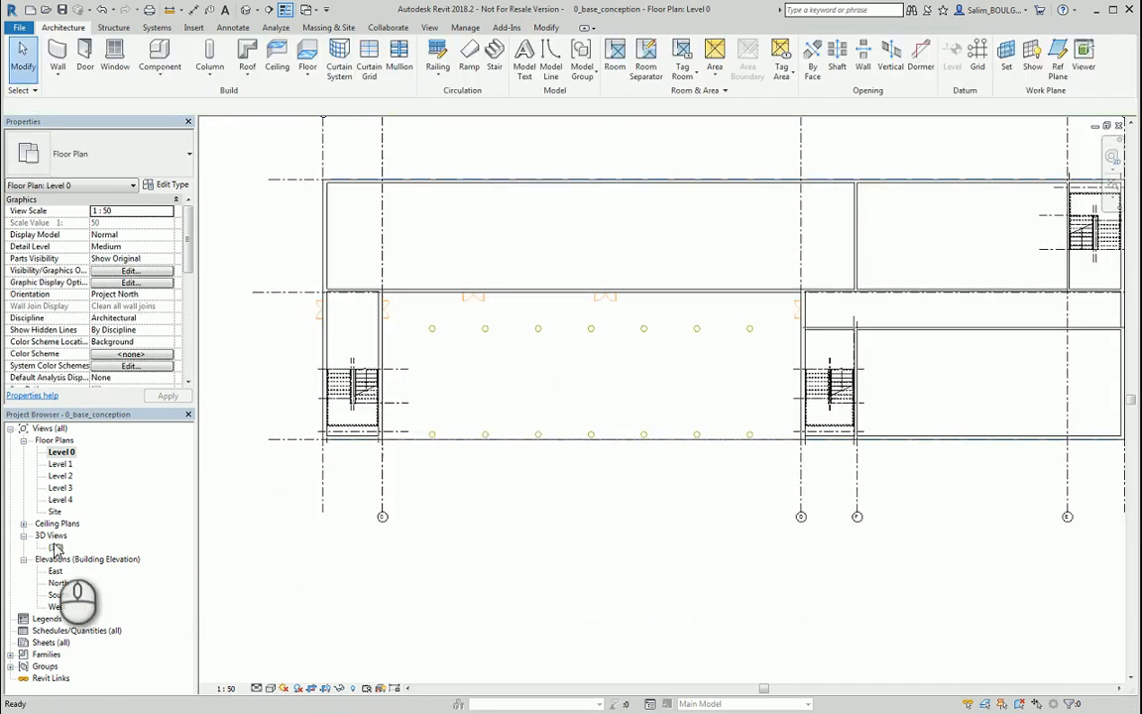
Step: Open the {3D} view and set its visual style to Hidden Line
{"action": "double_click", "coordinate": [55, 547]}
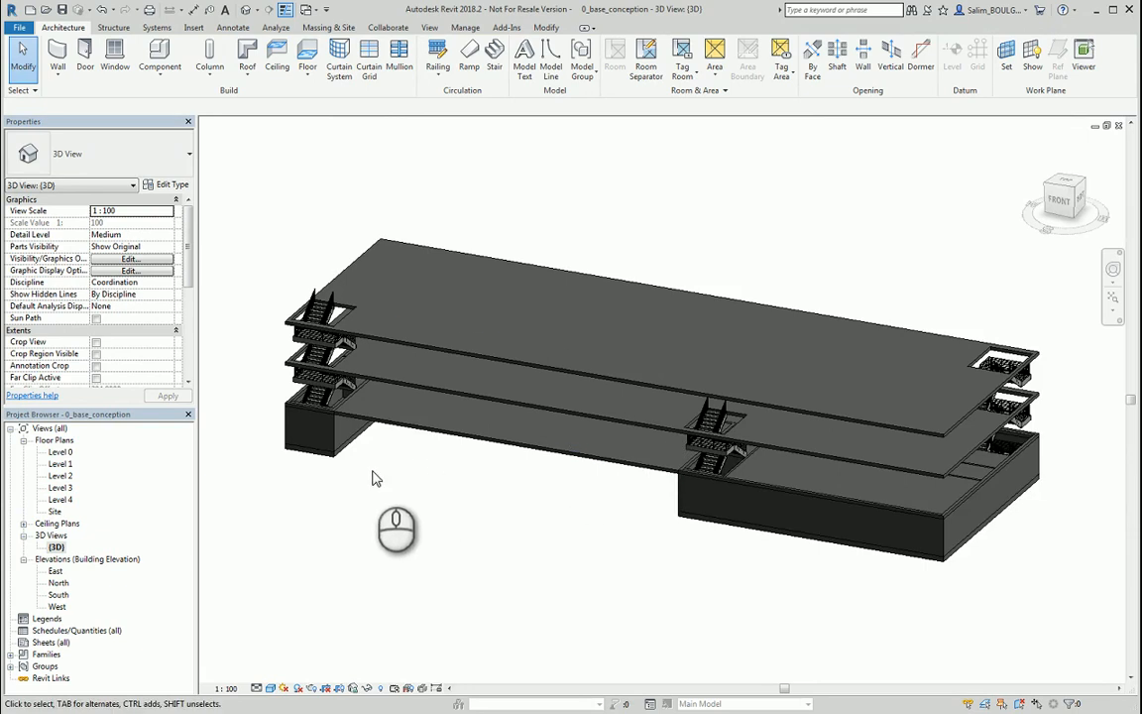
{"action": "middle_click_drag", "start_coordinate": [283, 472], "coordinate": [391, 476]}
{"action": "left_click", "coordinate": [270, 687]}
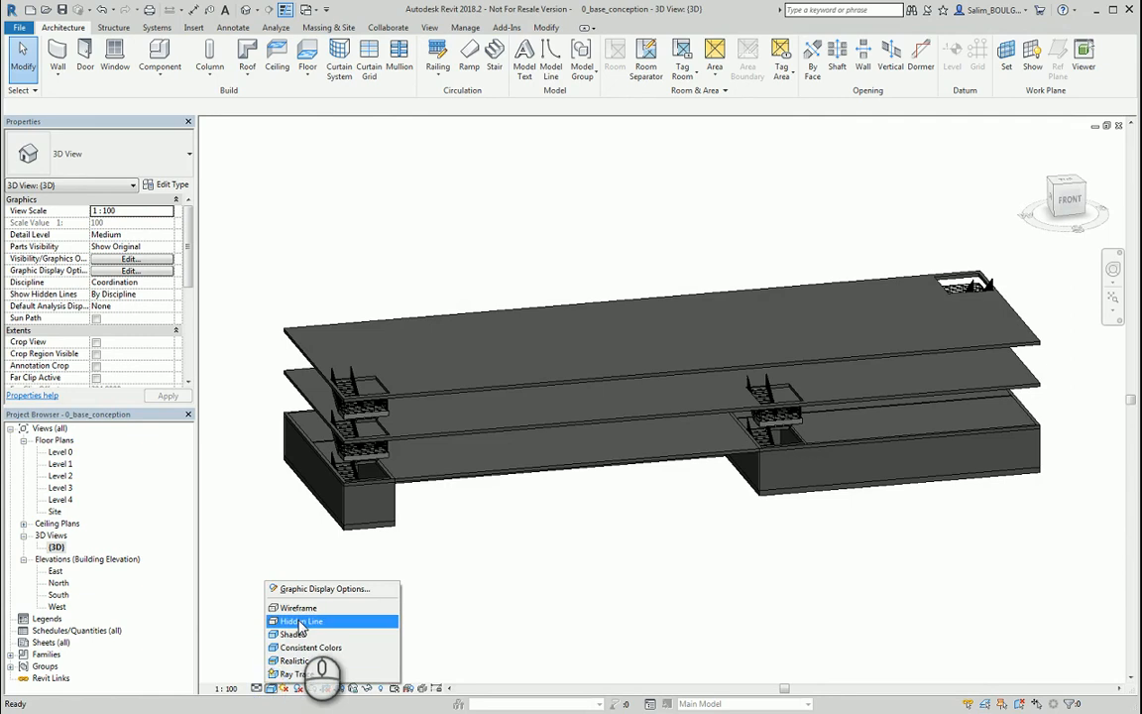
{"action": "left_click", "coordinate": [300, 614]}
{"action": "middle_click_drag", "start_coordinate": [354, 548], "coordinate": [412, 502], "text": "shift"}
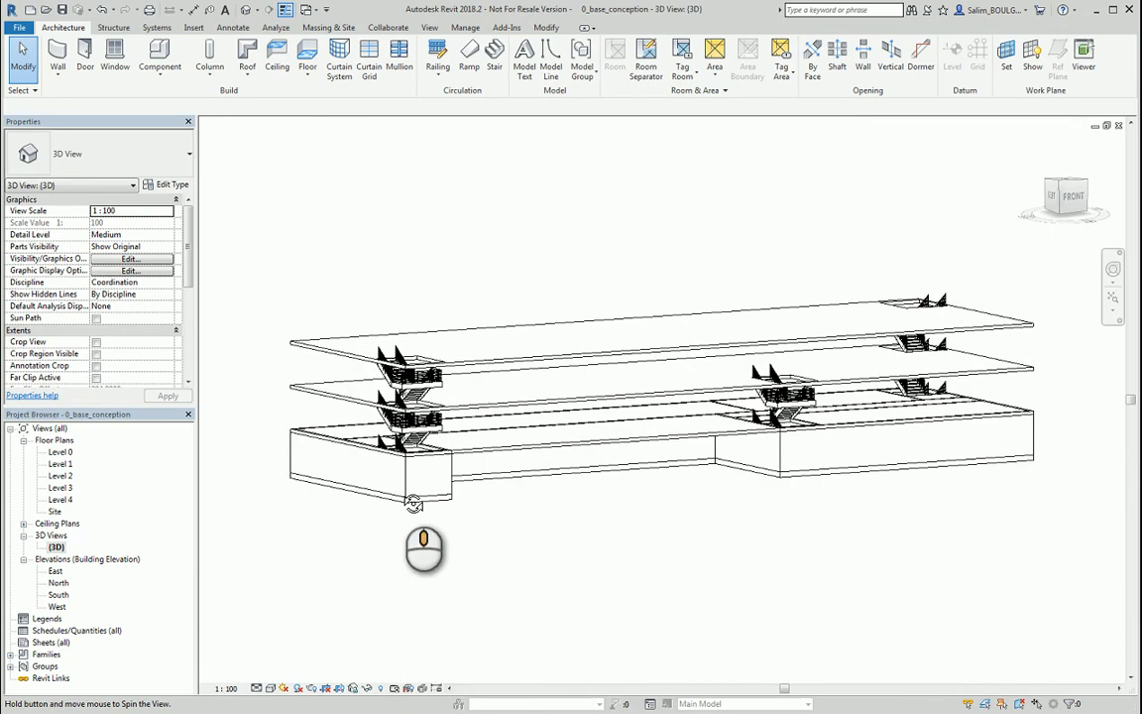
Step: Inspect how the top of the 250 mm stairwell wall meets the Level 1 slab at the building corner
{"action": "scroll", "coordinate": [446, 466], "scroll_direction": "up", "scroll_amount": 5}
{"action": "scroll", "coordinate": [451, 468], "scroll_direction": "up", "scroll_amount": 2}
{"action": "scroll", "coordinate": [461, 465], "scroll_direction": "down", "scroll_amount": 4}
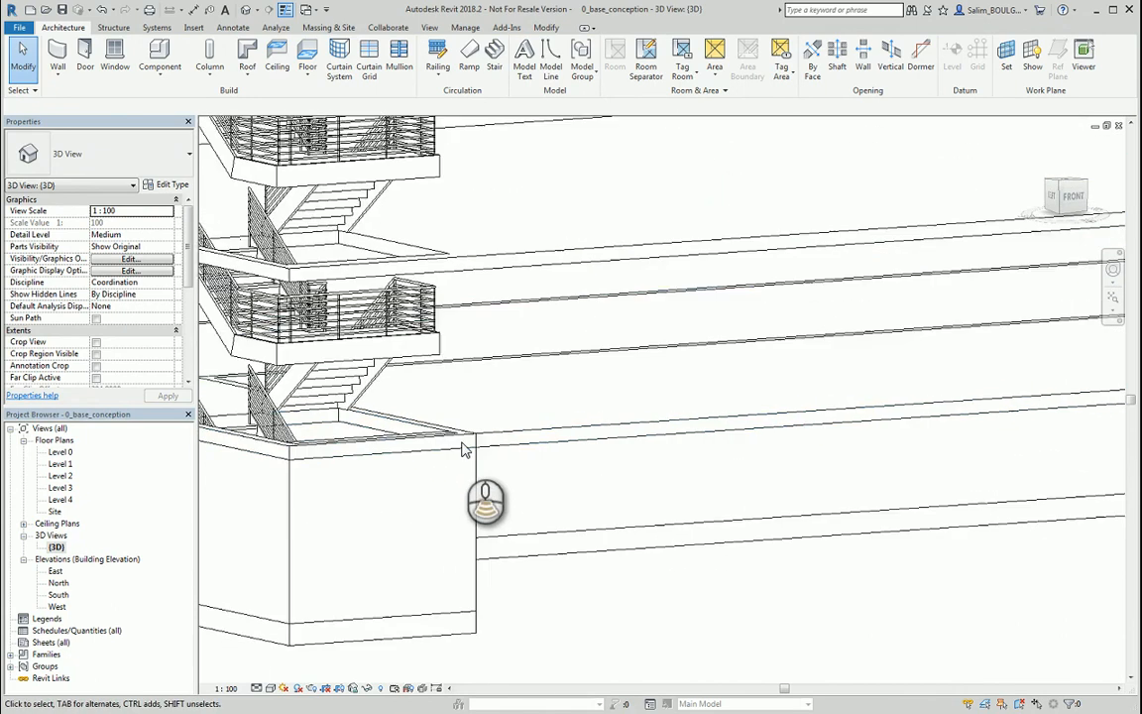
{"action": "scroll", "coordinate": [470, 458], "scroll_direction": "up", "scroll_amount": 2}
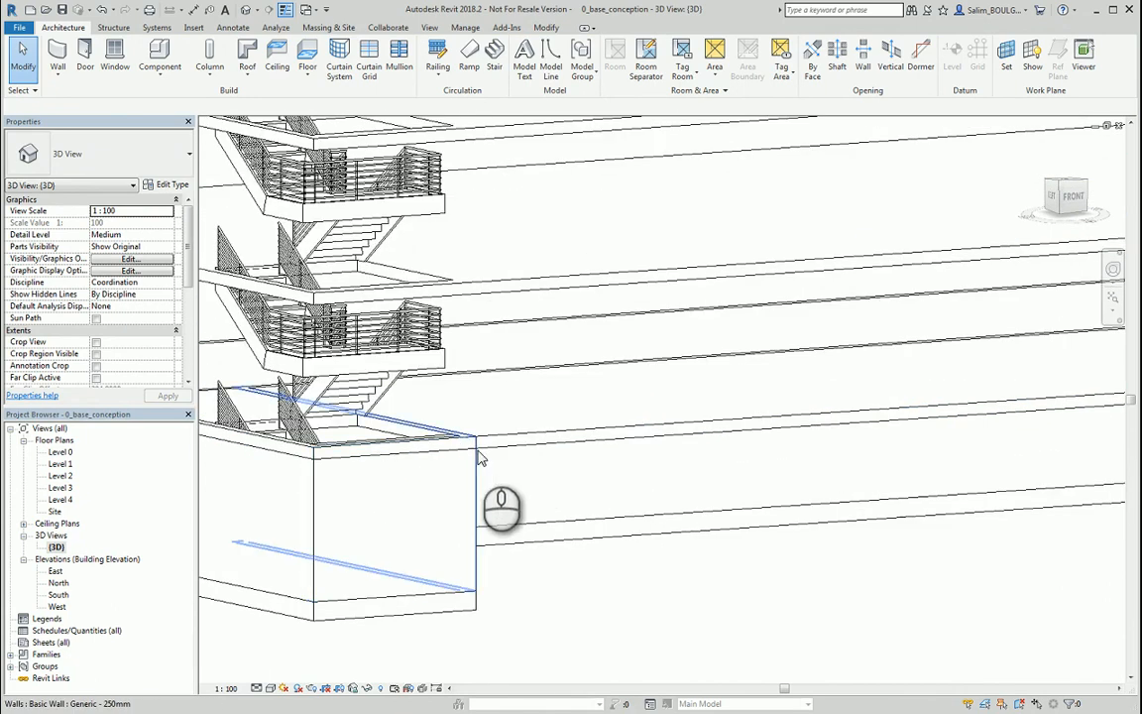
{"action": "scroll", "coordinate": [478, 456], "scroll_direction": "up", "scroll_amount": 1}
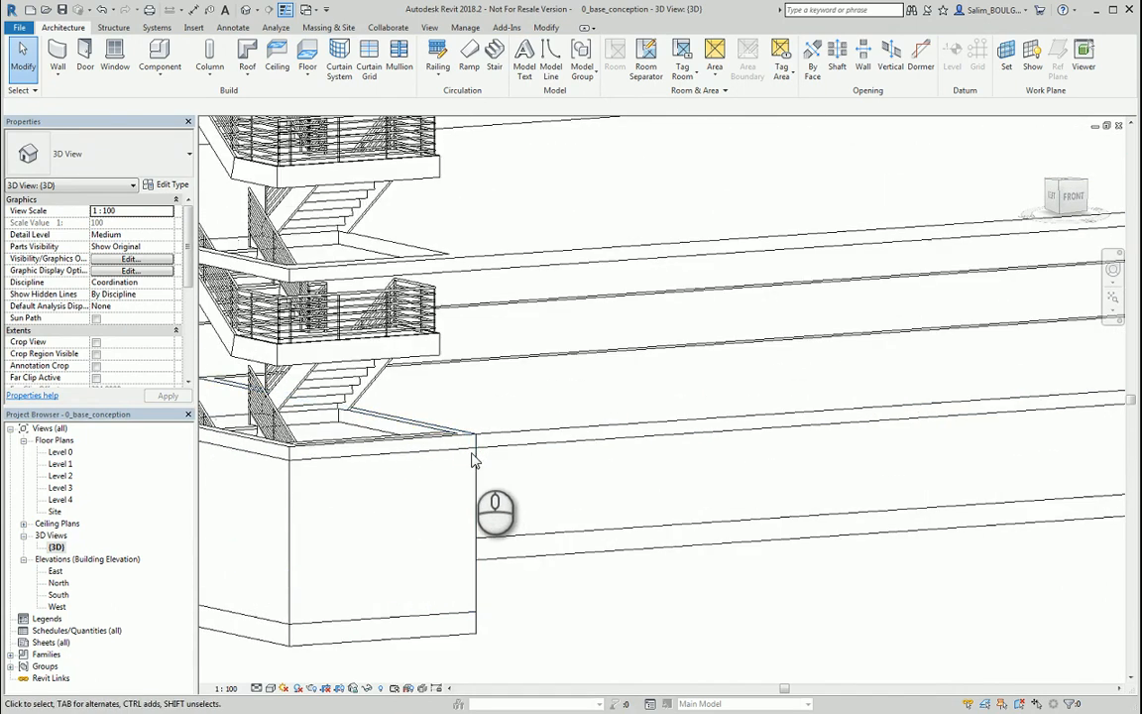
{"action": "left_click", "coordinate": [474, 464]}
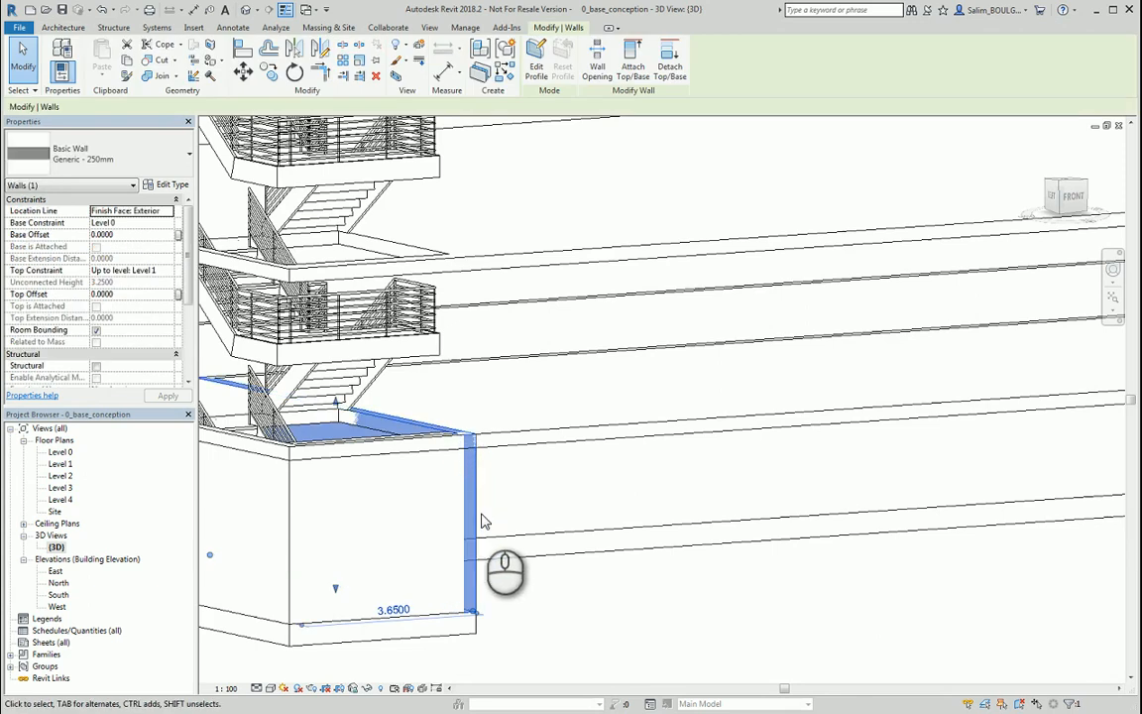
{"action": "key", "text": "Escape"}
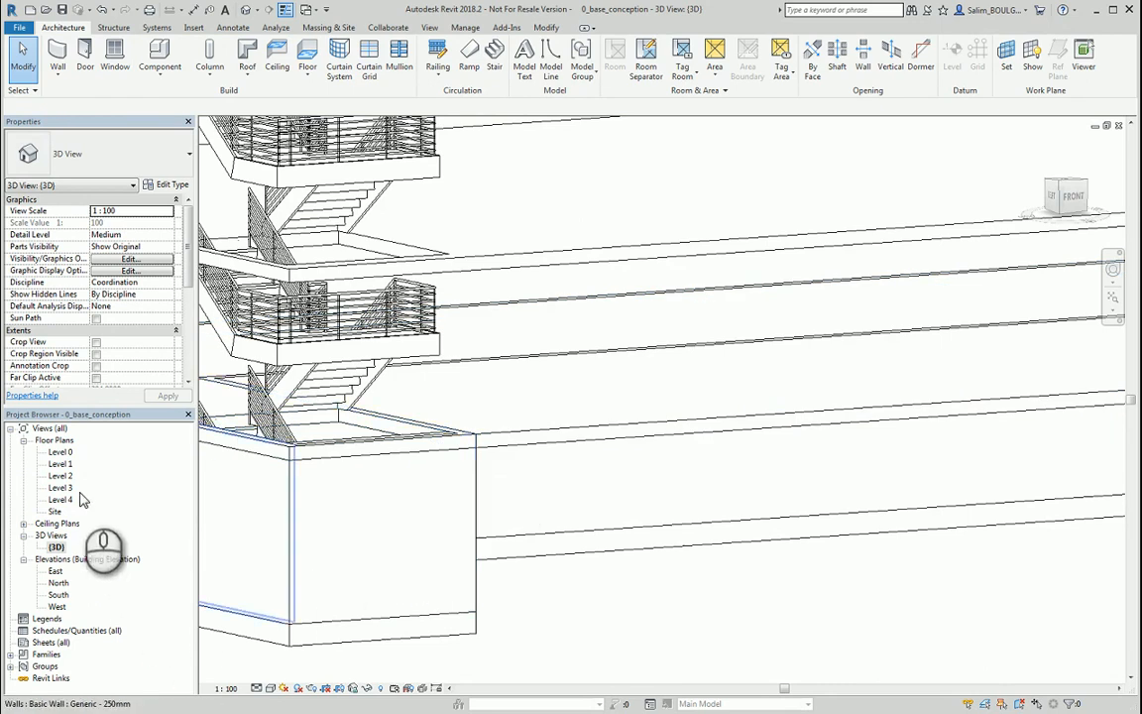
Step: In the Level 0 plan, select all visible instances of the 250 mm wall and set their top offset to -0.25
{"action": "double_click", "coordinate": [61, 452]}
{"action": "scroll", "coordinate": [606, 428], "scroll_direction": "down", "scroll_amount": 1}
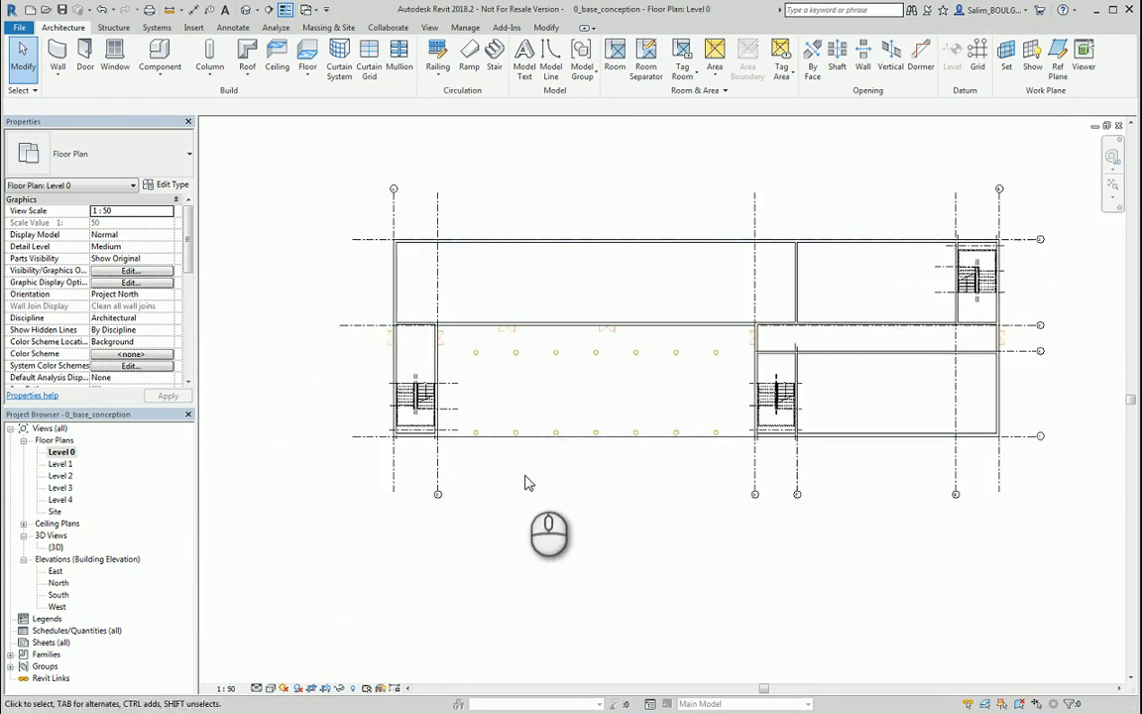
{"action": "middle_click_drag", "start_coordinate": [528, 553], "coordinate": [529, 570]}
{"action": "scroll", "coordinate": [411, 295], "scroll_direction": "up", "scroll_amount": 2}
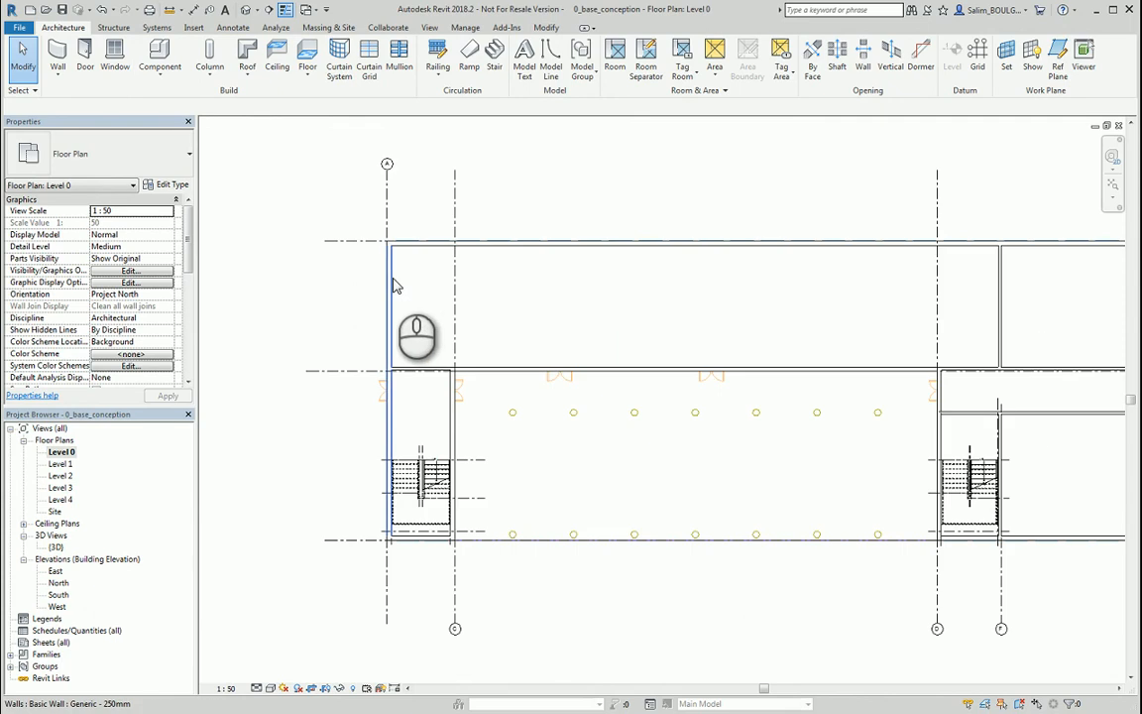
{"action": "left_click", "coordinate": [389, 285]}
{"action": "right_click", "coordinate": [393, 283]}
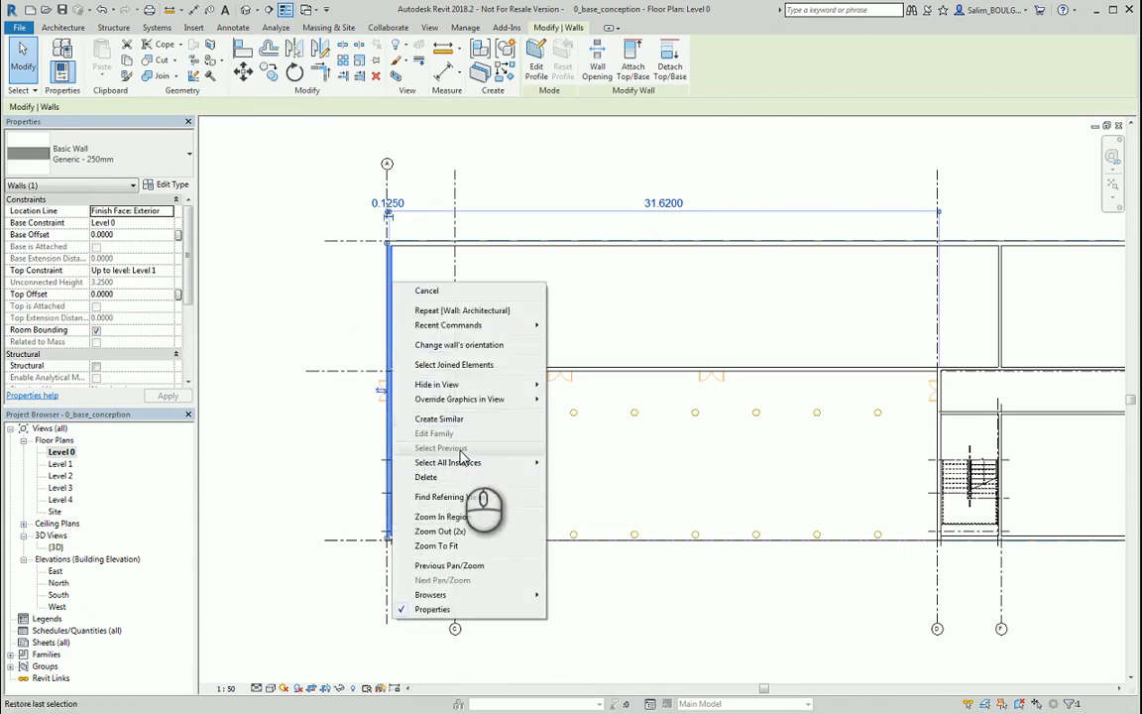
{"action": "left_click", "coordinate": [595, 461]}
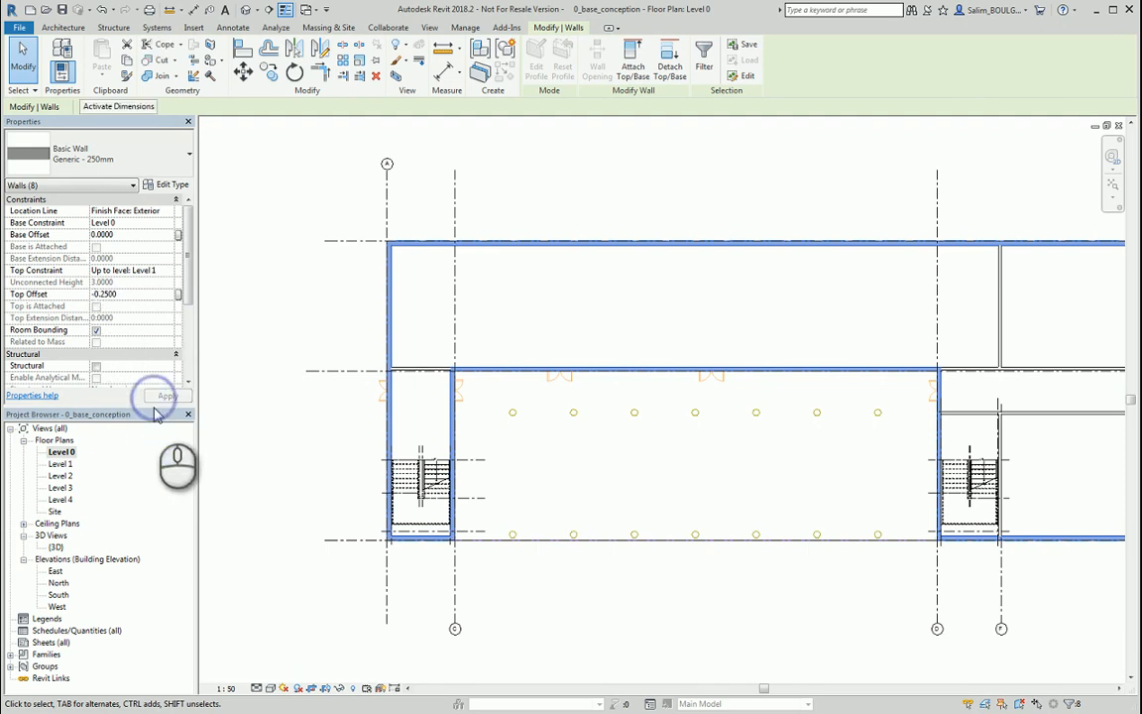
Step: Examine the exterior and interior wall tops against the Level 1 slab in the {3D} view
{"action": "double_click", "coordinate": [55, 548]}
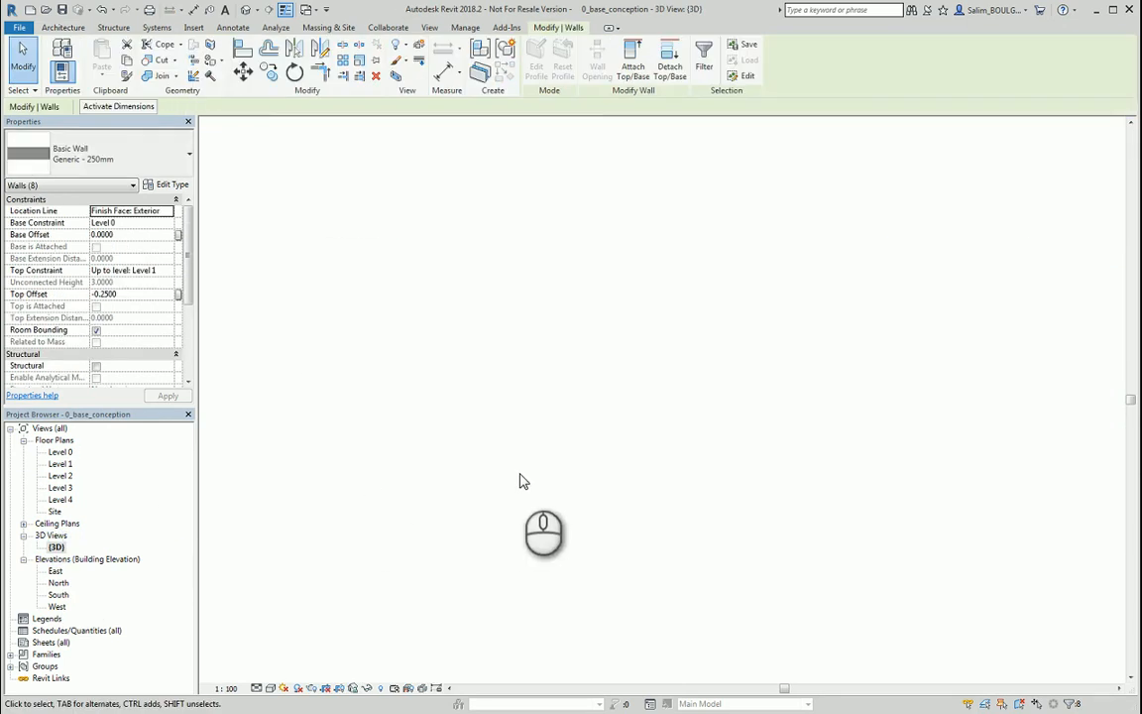
{"action": "left_click", "coordinate": [621, 622]}
{"action": "middle_click_drag", "start_coordinate": [614, 617], "coordinate": [712, 610], "text": "shift"}
{"action": "scroll", "coordinate": [699, 603], "scroll_direction": "down", "scroll_amount": 3}
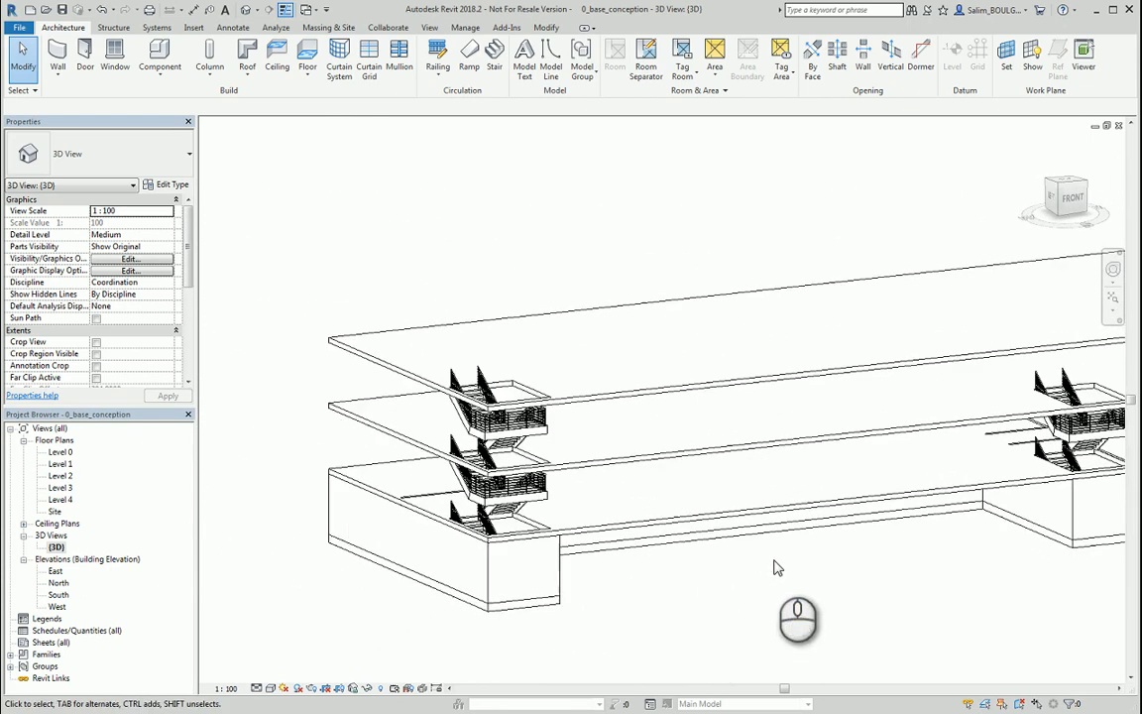
{"action": "middle_click_drag", "start_coordinate": [775, 566], "coordinate": [781, 620]}
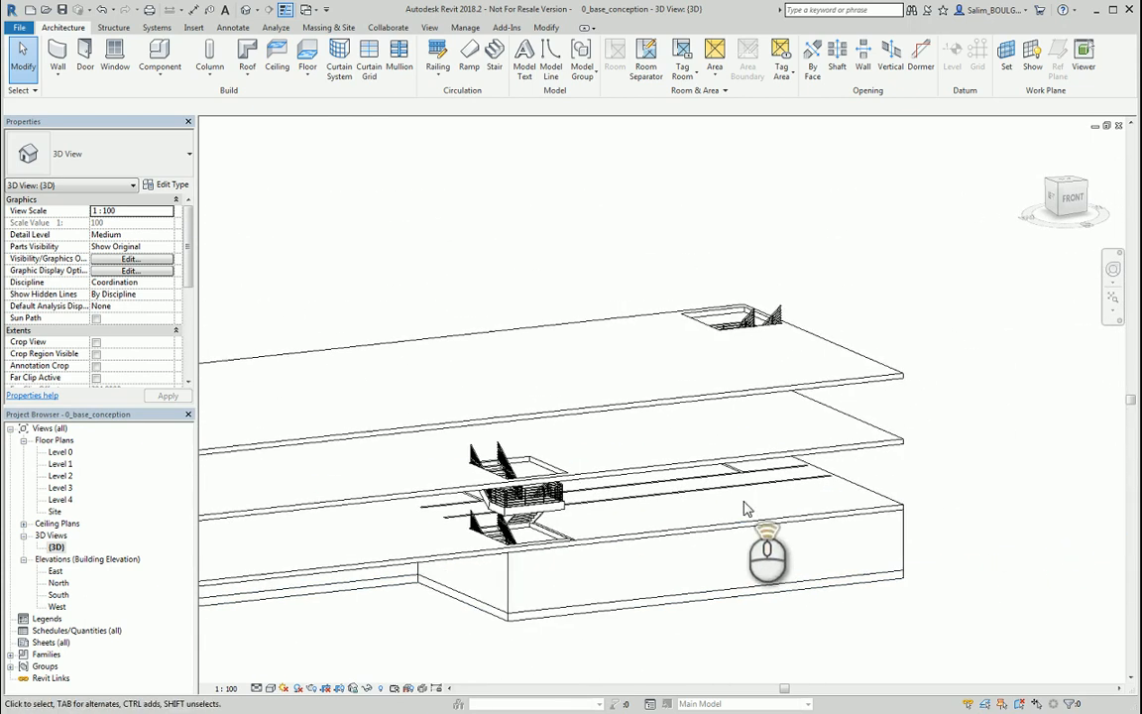
{"action": "scroll", "coordinate": [746, 504], "scroll_direction": "up", "scroll_amount": 4}
{"action": "scroll", "coordinate": [747, 496], "scroll_direction": "down", "scroll_amount": 7}
{"action": "scroll", "coordinate": [753, 546], "scroll_direction": "down", "scroll_amount": 2}
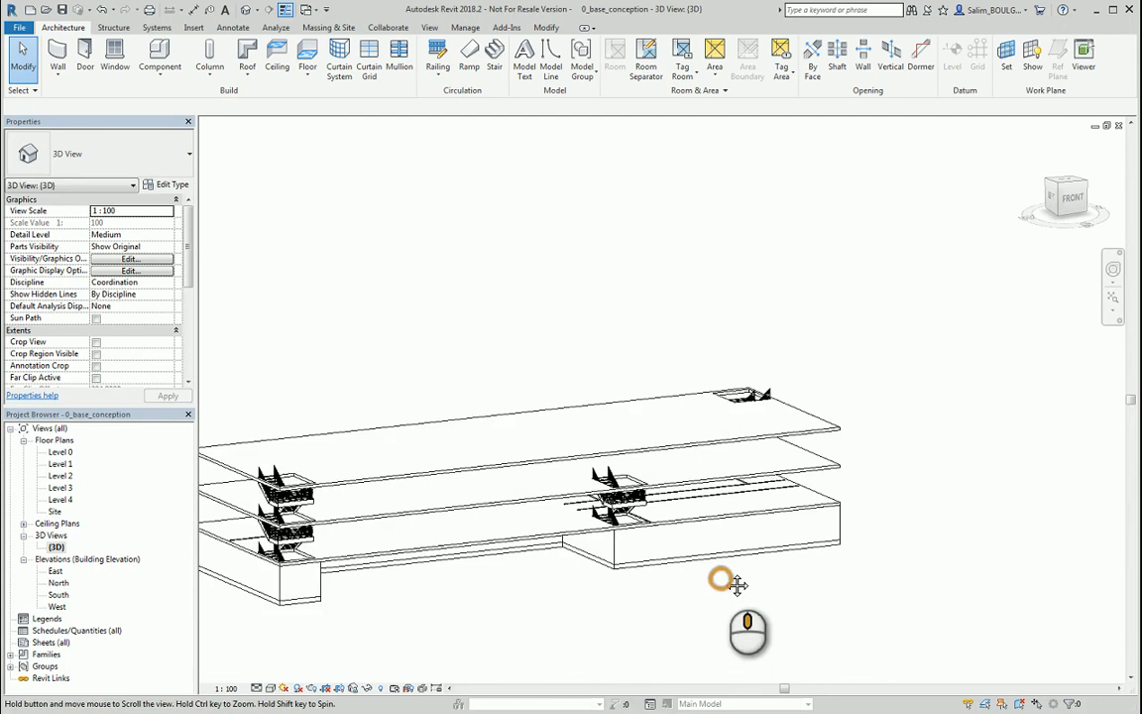
Step: In the Level 0 plan, select all visible instances of the 160 mm wall and set their top offset to -0.25
{"action": "double_click", "coordinate": [59, 451]}
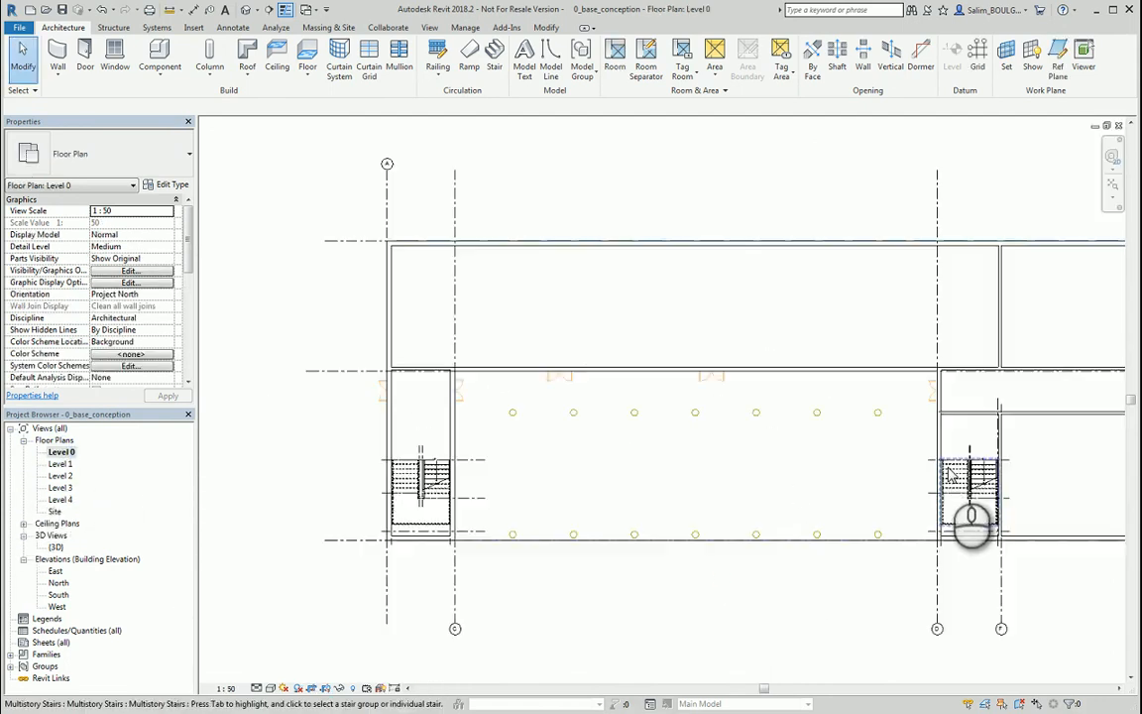
{"action": "scroll", "coordinate": [920, 390], "scroll_direction": "down", "scroll_amount": 2}
{"action": "scroll", "coordinate": [521, 375], "scroll_direction": "up", "scroll_amount": 2}
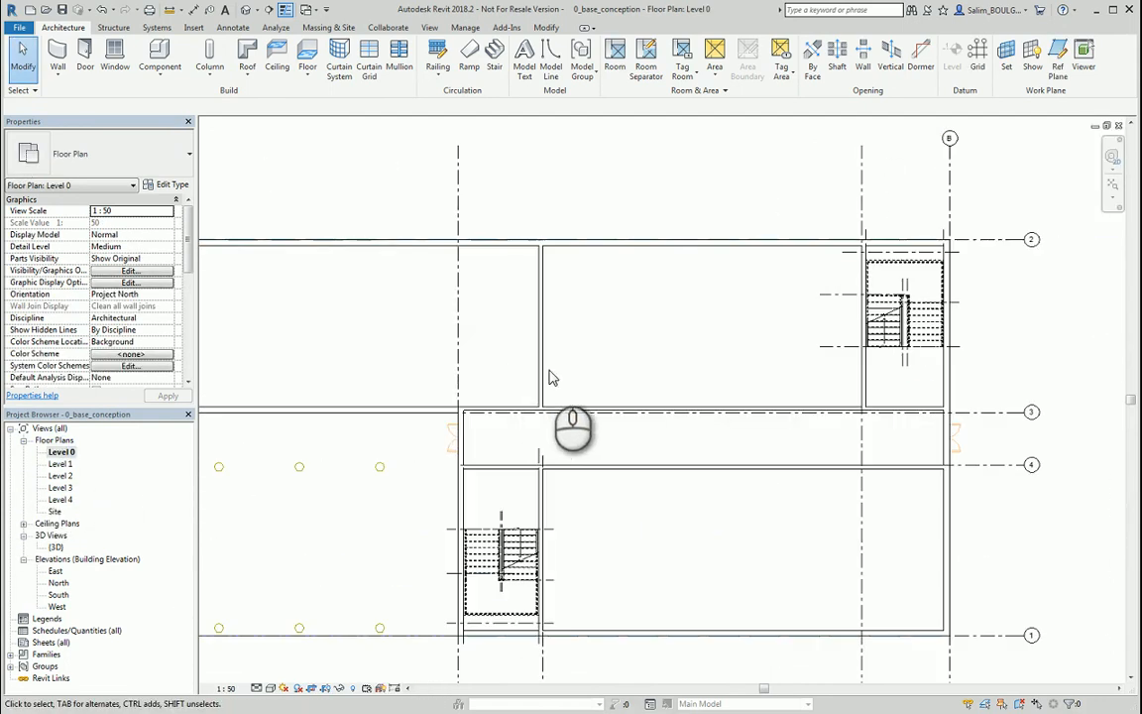
{"action": "left_click", "coordinate": [544, 369]}
{"action": "right_click", "coordinate": [544, 361]}
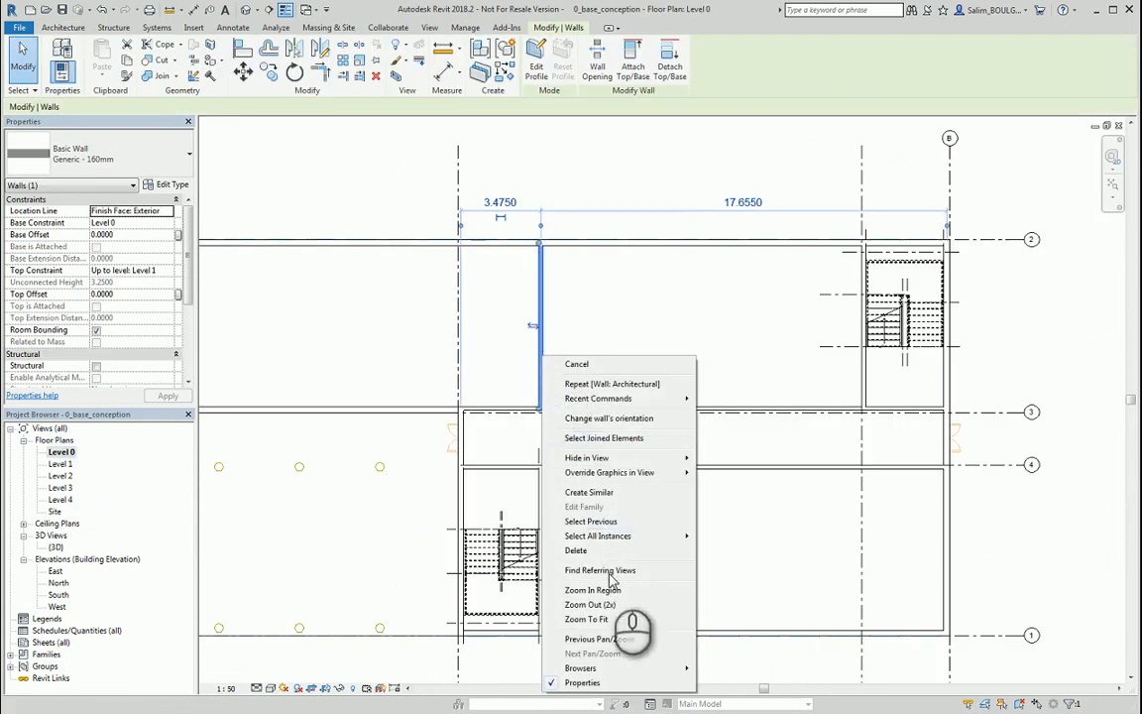
{"action": "mouse_move", "coordinate": [612, 539]}
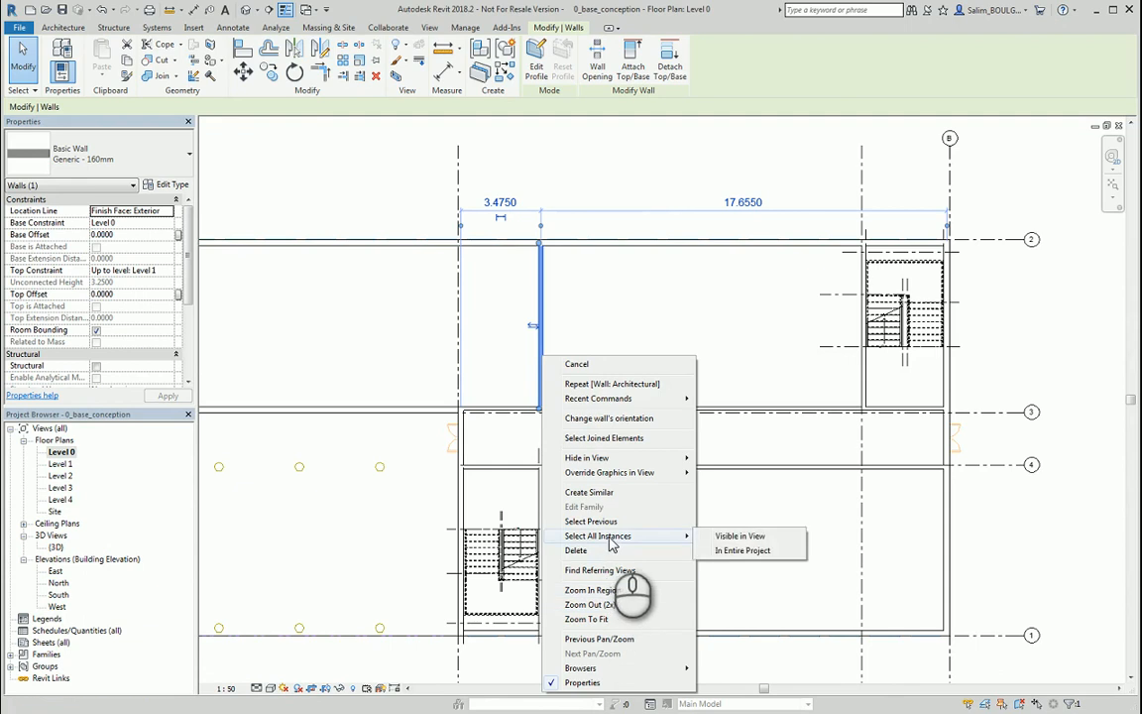
{"action": "left_click", "coordinate": [740, 536]}
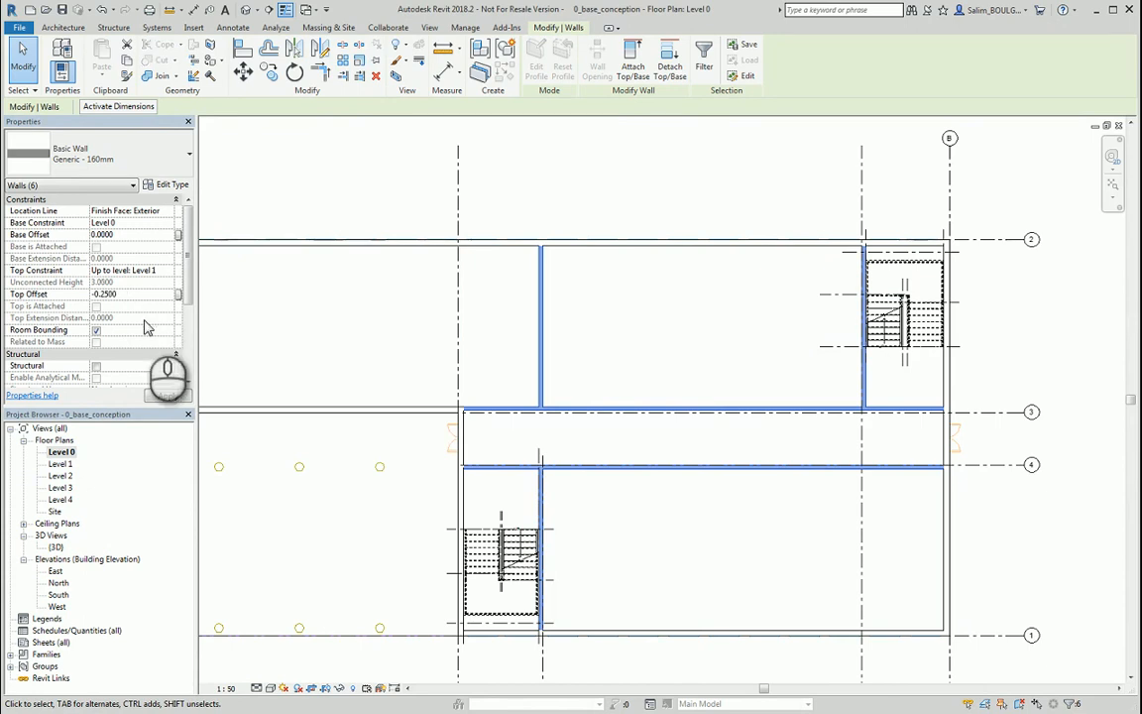
Step: Check the lowered Level 0 walls against the floor slabs in the {3D} view
{"action": "double_click", "coordinate": [56, 547]}
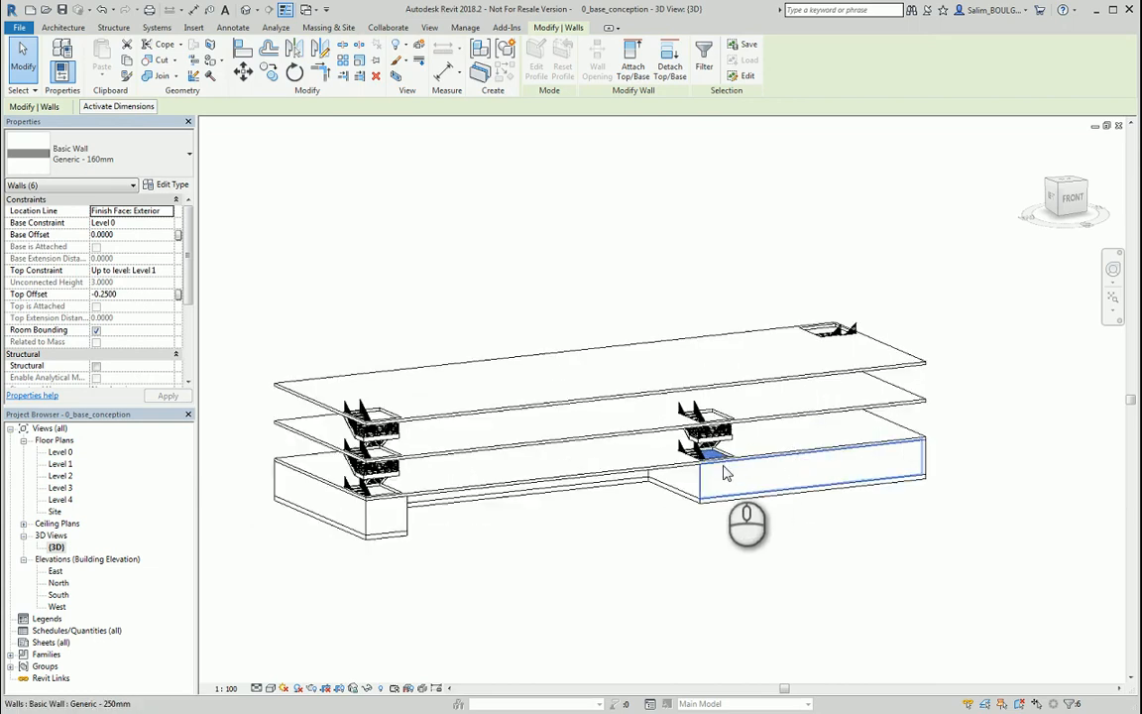
{"action": "left_click", "coordinate": [735, 516]}
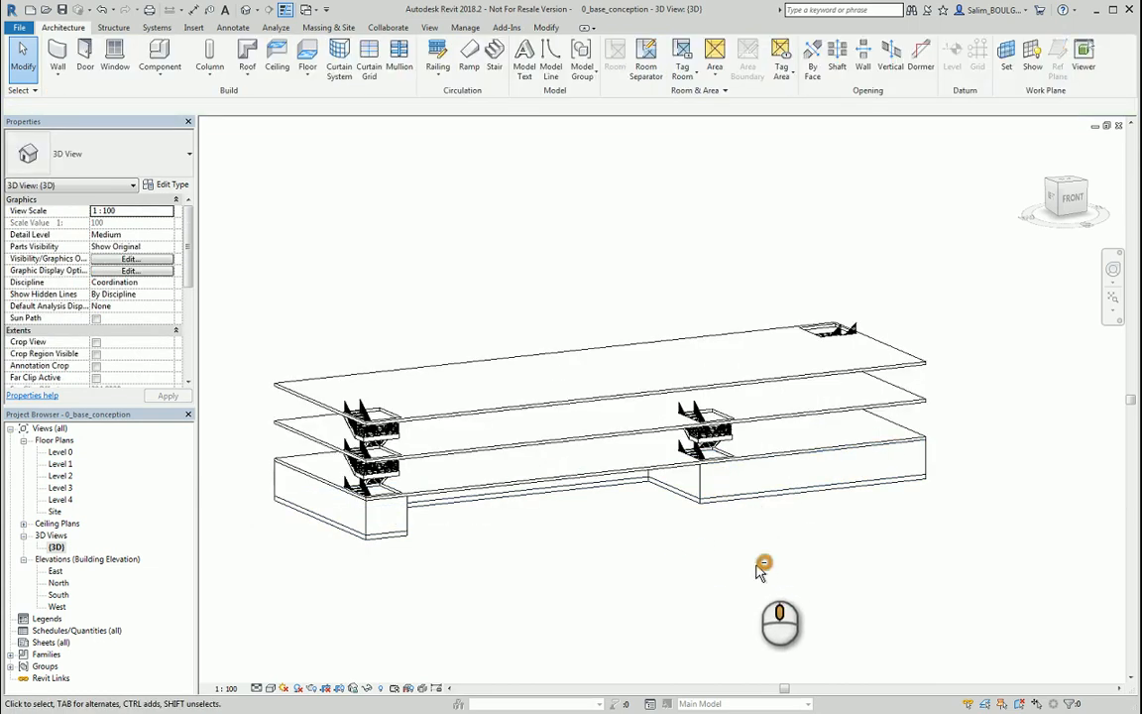
{"action": "mouse_move", "coordinate": [759, 572]}
{"action": "middle_mouse_down", "text": "shift"}
{"action": "mouse_move", "coordinate": [703, 524]}
{"action": "mouse_move", "coordinate": [428, 503]}
{"action": "mouse_move", "coordinate": [538, 575]}
{"action": "mouse_move", "coordinate": [811, 555]}
{"action": "mouse_move", "coordinate": [761, 574]}
{"action": "middle_mouse_up", "text": "shift"}
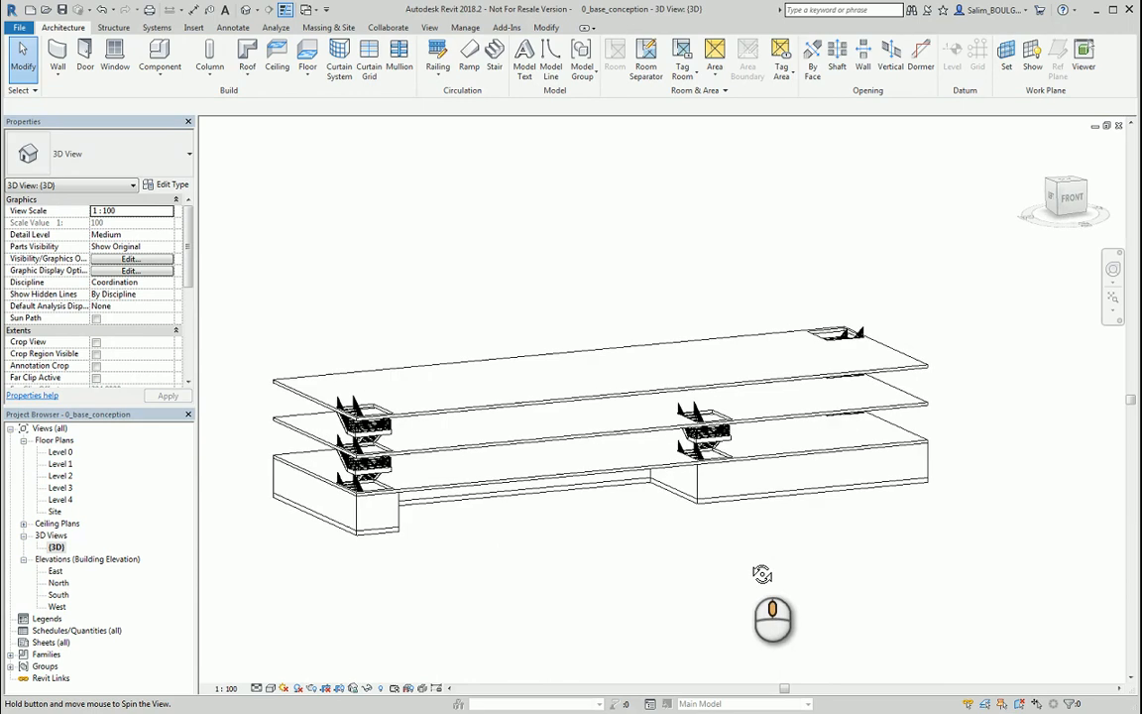
Step: Reopen the Level 0 floor plan and set its visual style to Wireframe to reveal the linked DWG partitions
{"action": "double_click", "coordinate": [59, 453]}
{"action": "scroll", "coordinate": [684, 381], "scroll_direction": "up", "scroll_amount": 5}
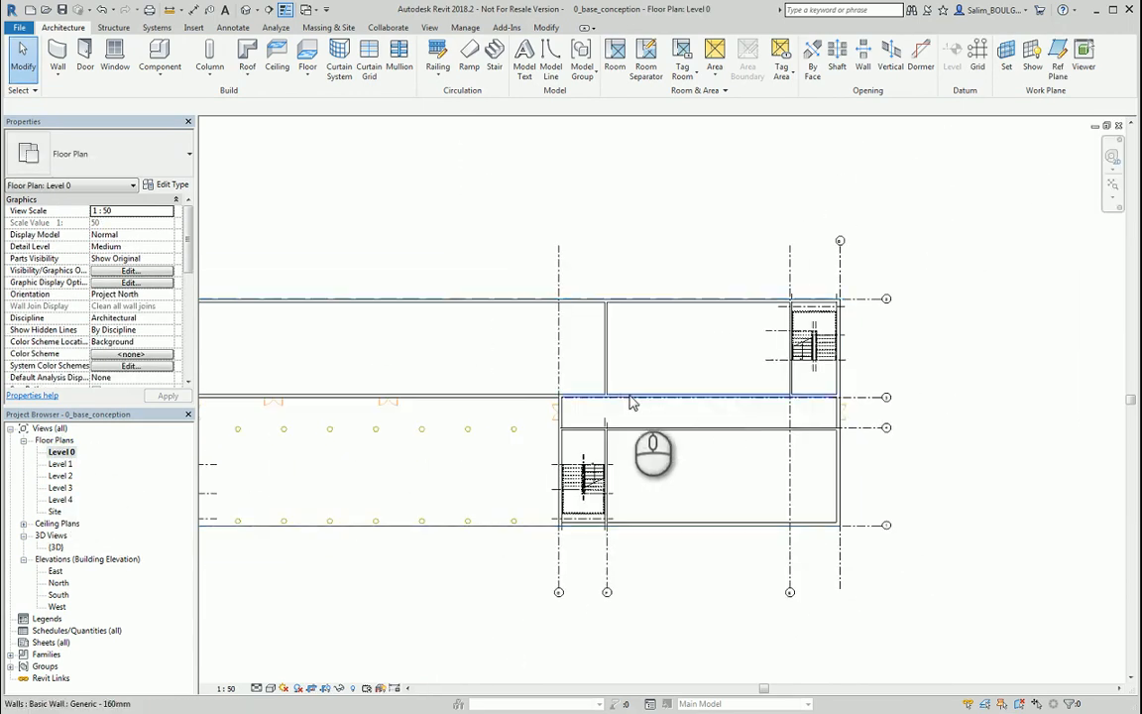
{"action": "middle_click_drag", "start_coordinate": [631, 397], "coordinate": [950, 392]}
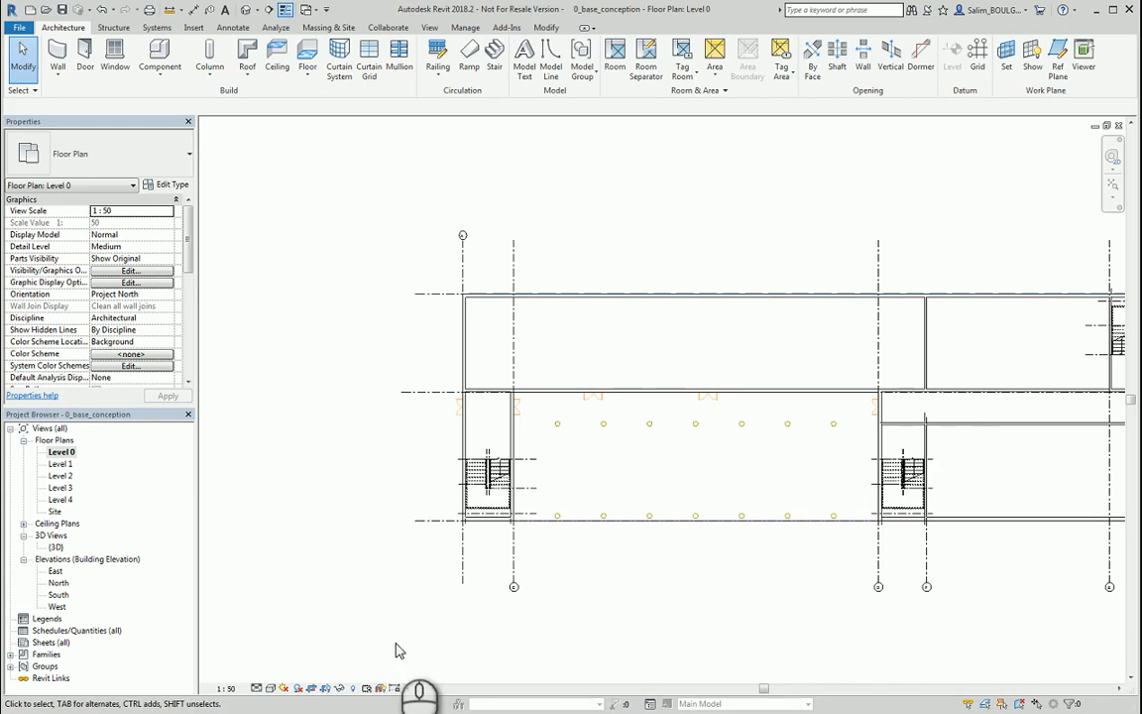
{"action": "left_click", "coordinate": [270, 688]}
{"action": "left_click", "coordinate": [283, 606]}
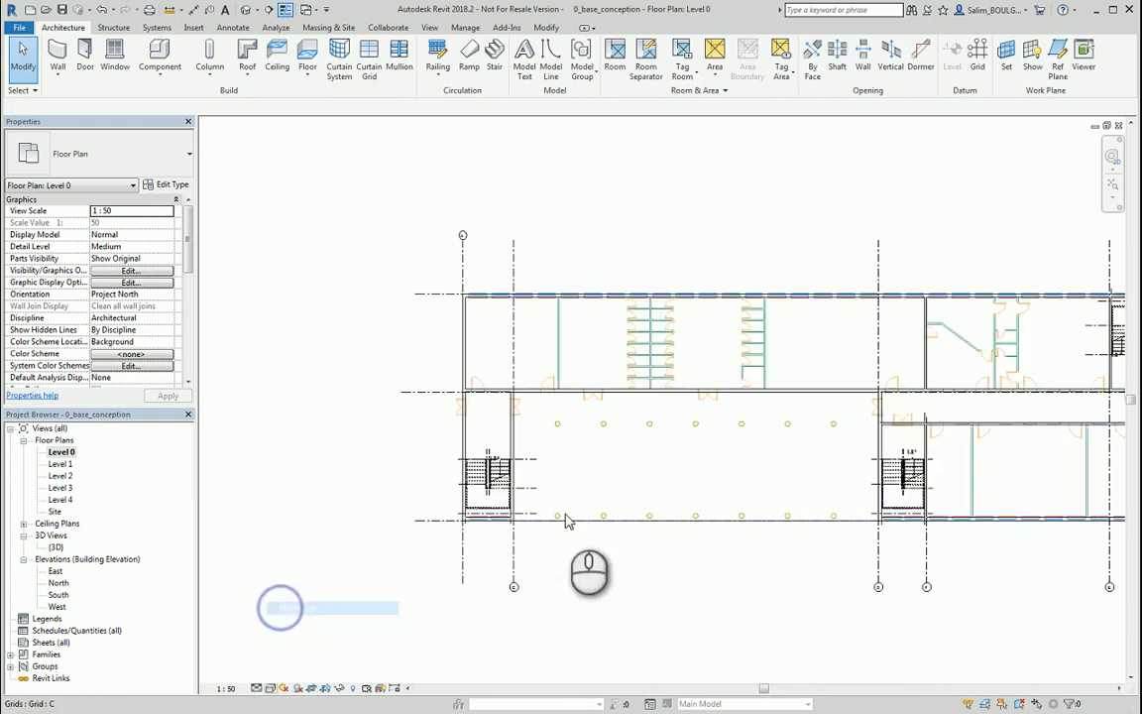
Step: Measure the thickness of the long DWG partition between the west rooms and the toilet cubicles
{"action": "scroll", "coordinate": [669, 424], "scroll_direction": "up", "scroll_amount": 1}
{"action": "scroll", "coordinate": [678, 448], "scroll_direction": "up", "scroll_amount": 1}
{"action": "scroll", "coordinate": [645, 510], "scroll_direction": "up", "scroll_amount": 1}
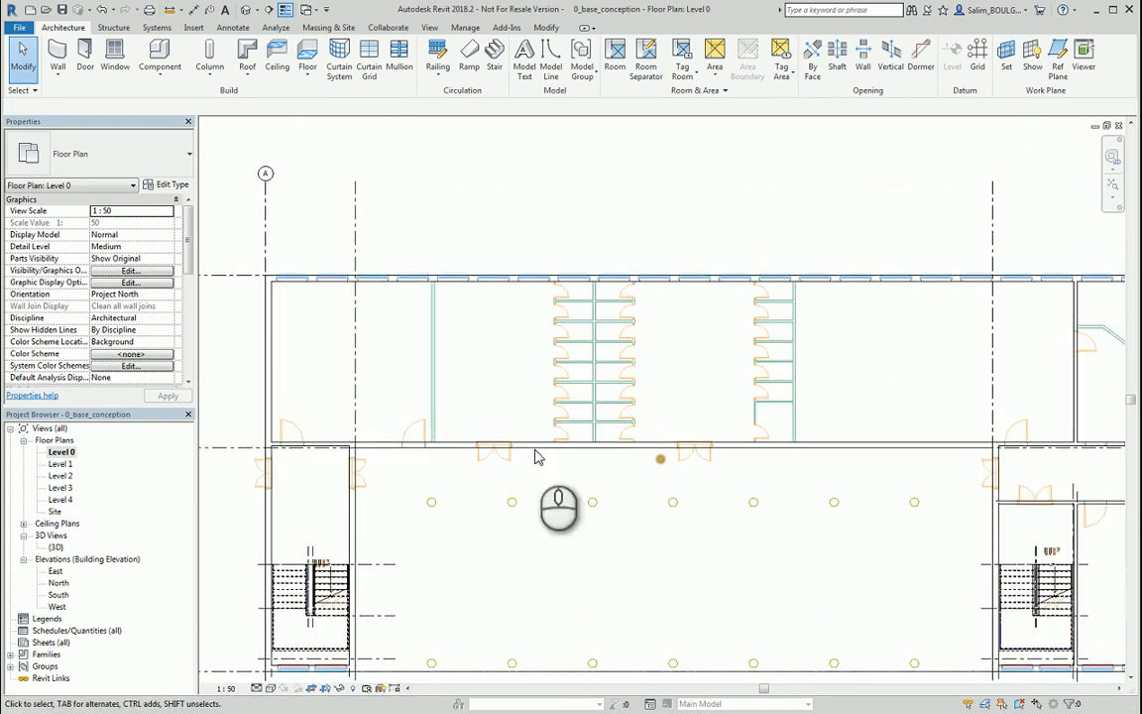
{"action": "scroll", "coordinate": [540, 459], "scroll_direction": "up", "scroll_amount": 1}
{"action": "scroll", "coordinate": [449, 370], "scroll_direction": "up", "scroll_amount": 1}
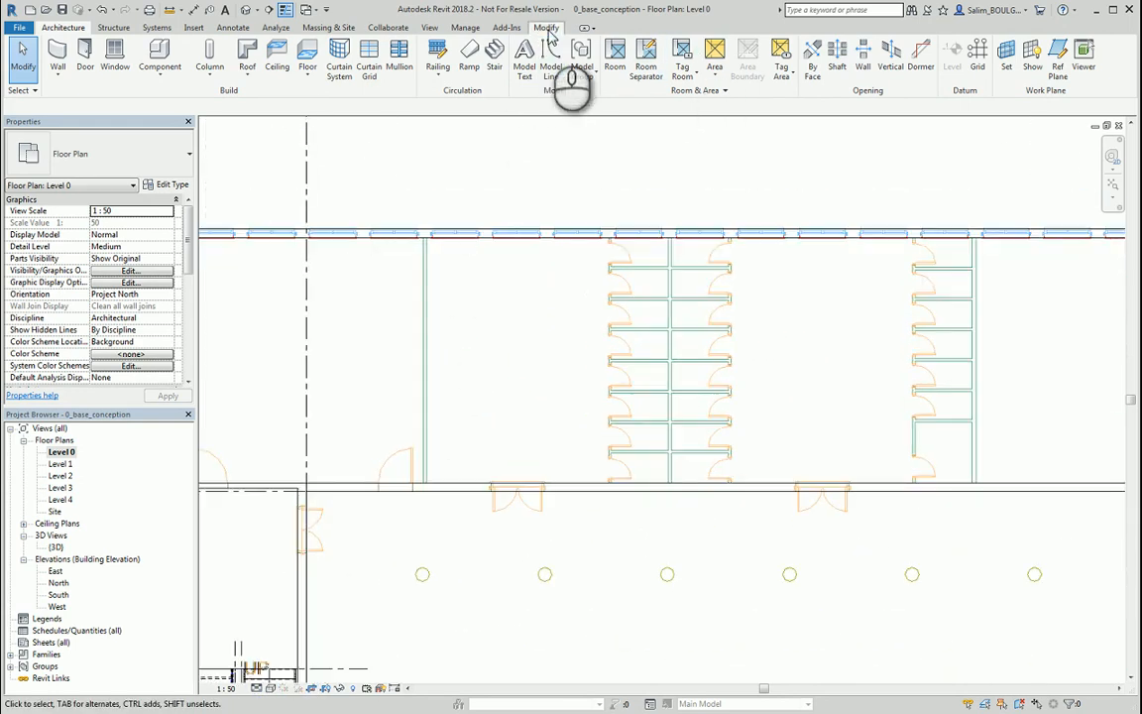
{"action": "left_click", "coordinate": [546, 27]}
{"action": "left_click", "coordinate": [444, 56]}
{"action": "scroll", "coordinate": [423, 342], "scroll_direction": "up", "scroll_amount": 3}
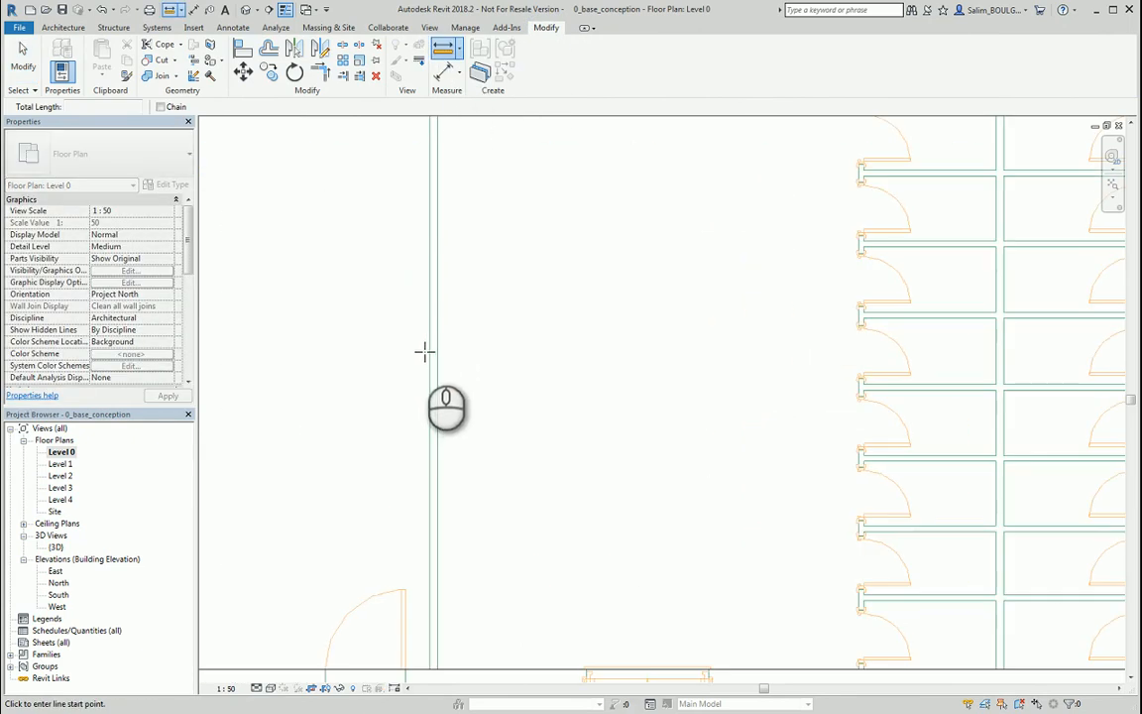
{"action": "left_click", "coordinate": [428, 357]}
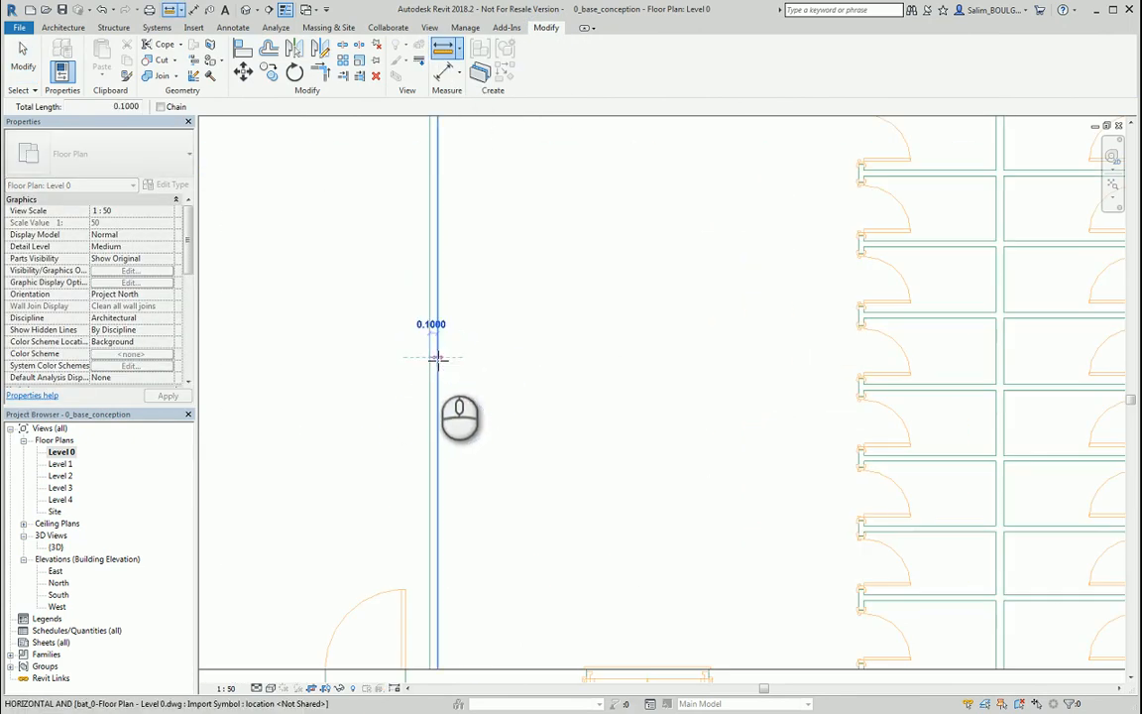
{"action": "scroll", "coordinate": [437, 364], "scroll_direction": "down", "scroll_amount": 3}
{"action": "key", "text": "Escape"}
{"action": "key", "text": "Escape"}
Step: Measure the thickness of the central partition running between the two rows of toilet cubicles
{"action": "scroll", "coordinate": [595, 342], "scroll_direction": "up", "scroll_amount": 2}
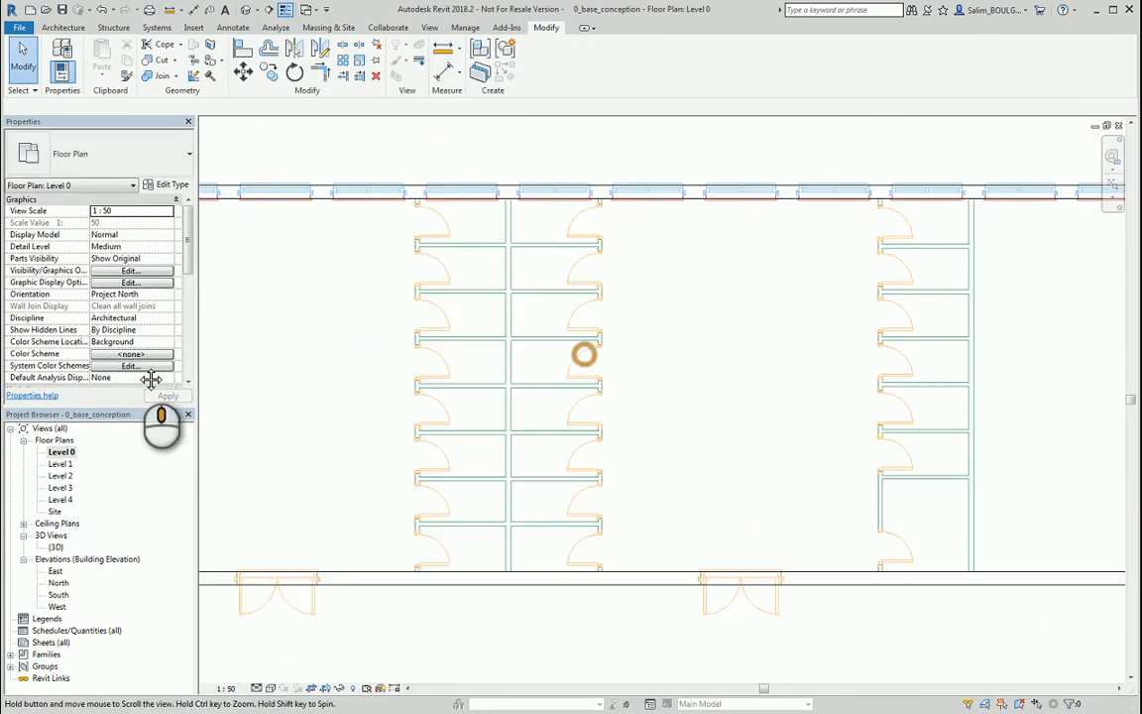
{"action": "middle_click_drag", "start_coordinate": [656, 344], "coordinate": [821, 357]}
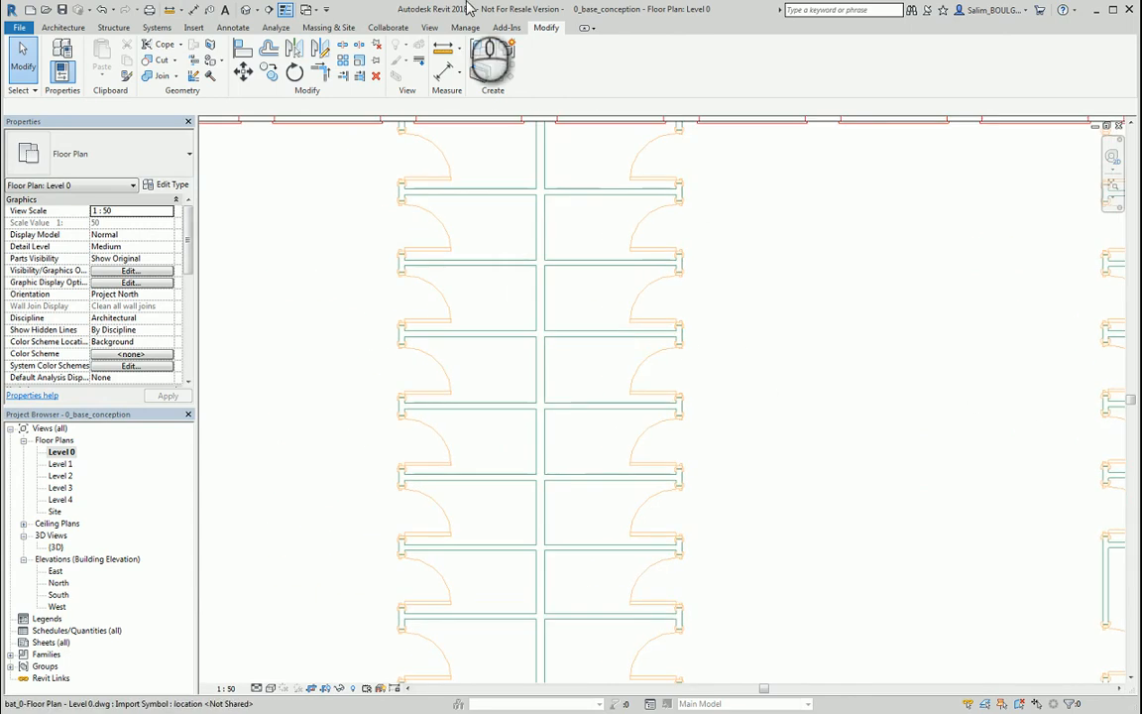
{"action": "left_click", "coordinate": [447, 56]}
{"action": "left_click", "coordinate": [536, 239]}
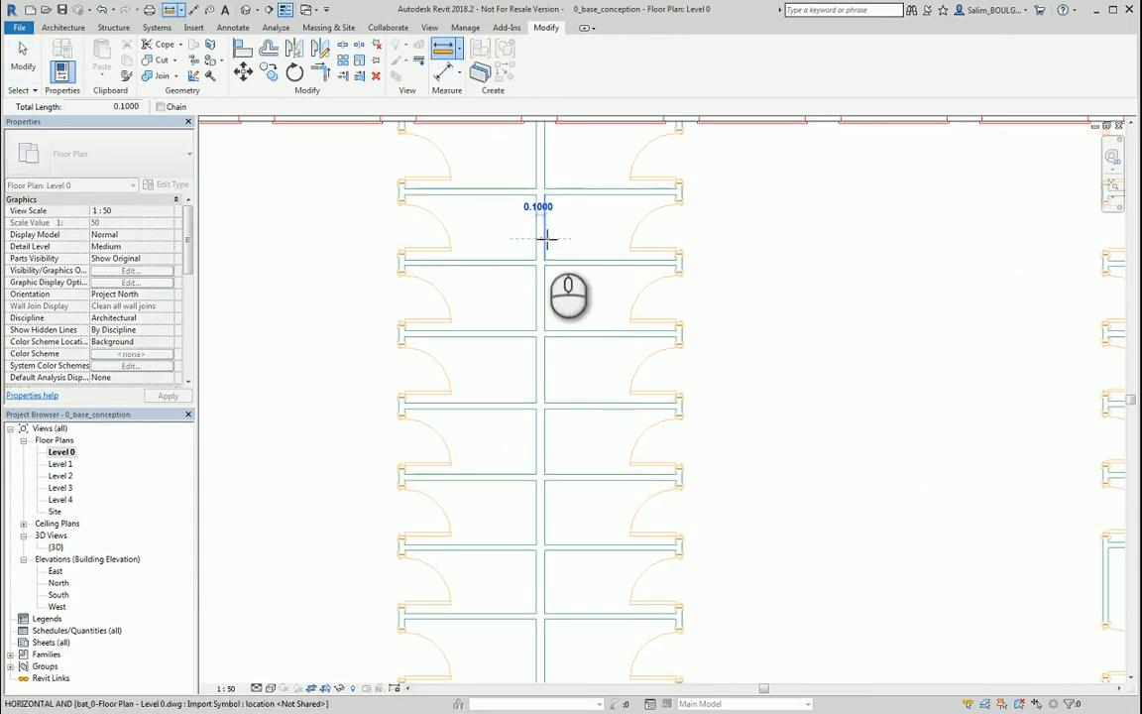
{"action": "key", "text": "Escape"}
{"action": "key", "text": "Escape"}
Step: Measure the thickness of a horizontal divider between two toilet cubicles
{"action": "scroll", "coordinate": [576, 265], "scroll_direction": "up", "scroll_amount": 3}
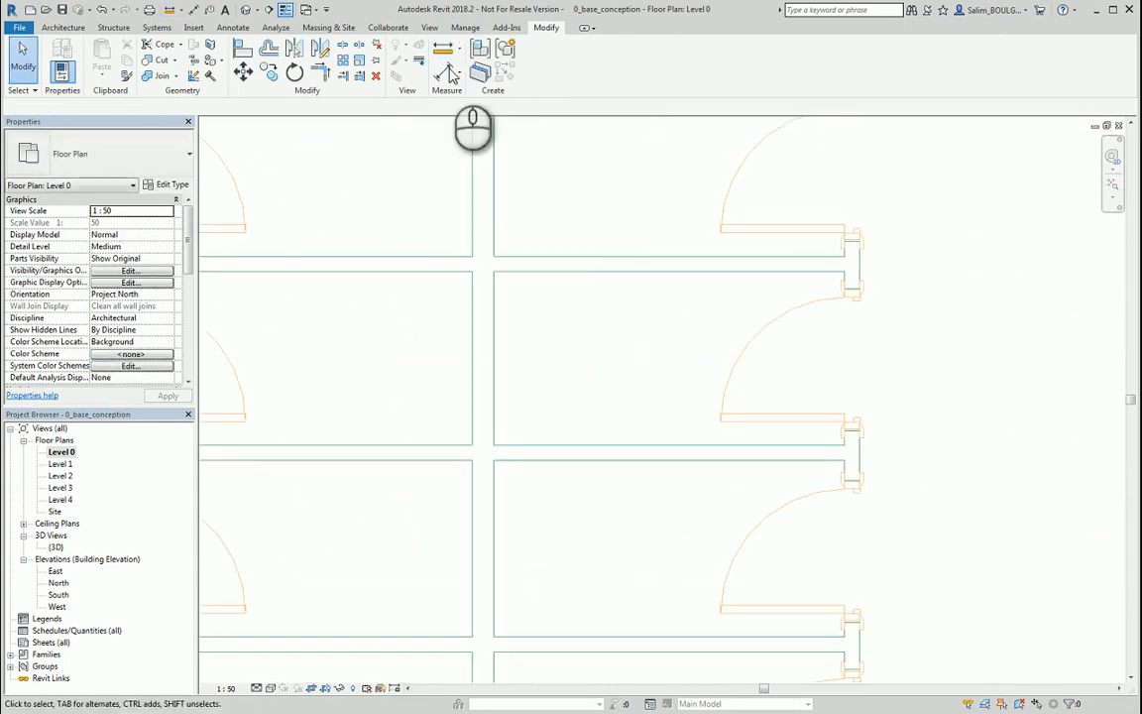
{"action": "left_click", "coordinate": [443, 50]}
{"action": "left_click", "coordinate": [540, 258]}
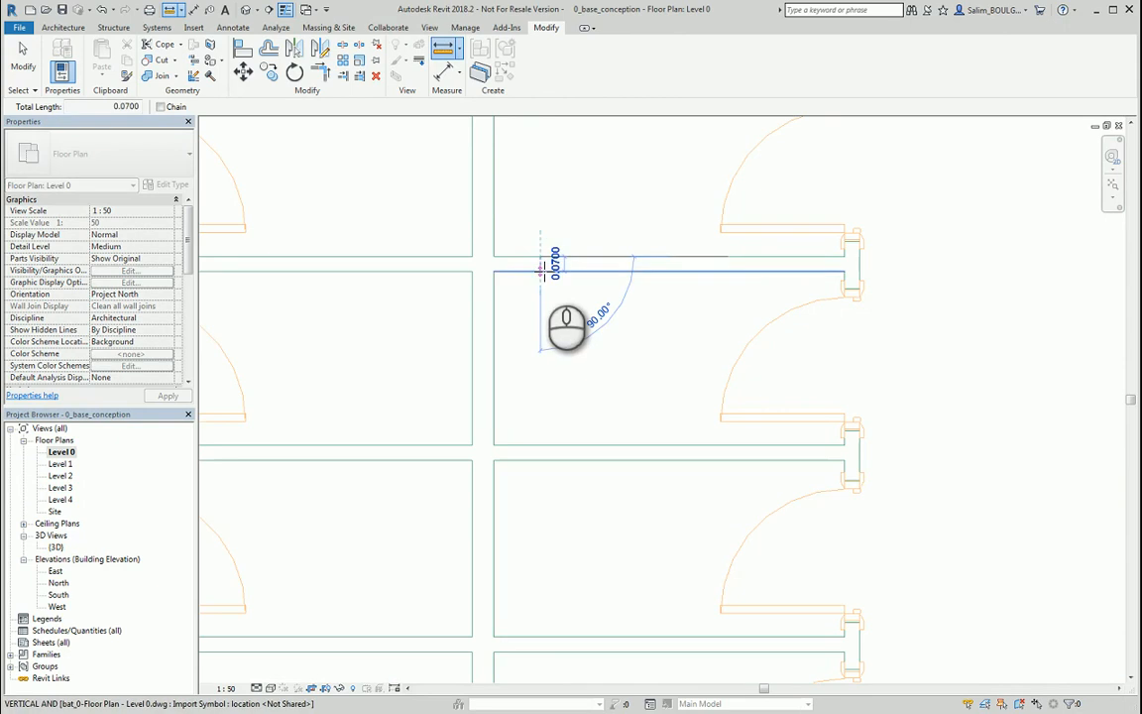
{"action": "key", "text": "Escape"}
{"action": "key", "text": "Escape"}
Step: Examine the remaining DWG partitions from the single row of cubicles to the rooms beside grid 1
{"action": "scroll", "coordinate": [542, 270], "scroll_direction": "down", "scroll_amount": 5}
{"action": "middle_click_drag", "start_coordinate": [805, 380], "coordinate": [461, 354]}
{"action": "middle_click_drag", "start_coordinate": [808, 424], "coordinate": [599, 390]}
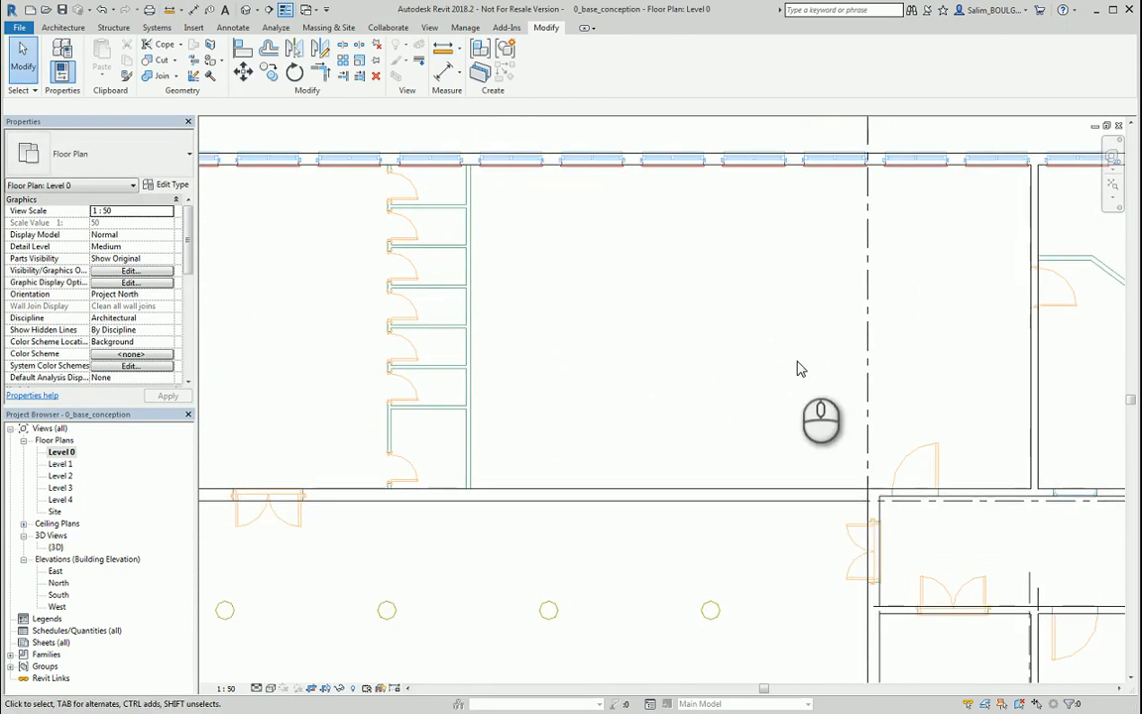
{"action": "middle_click_drag", "start_coordinate": [798, 370], "coordinate": [247, 326]}
{"action": "middle_click_drag", "start_coordinate": [598, 357], "coordinate": [398, 352]}
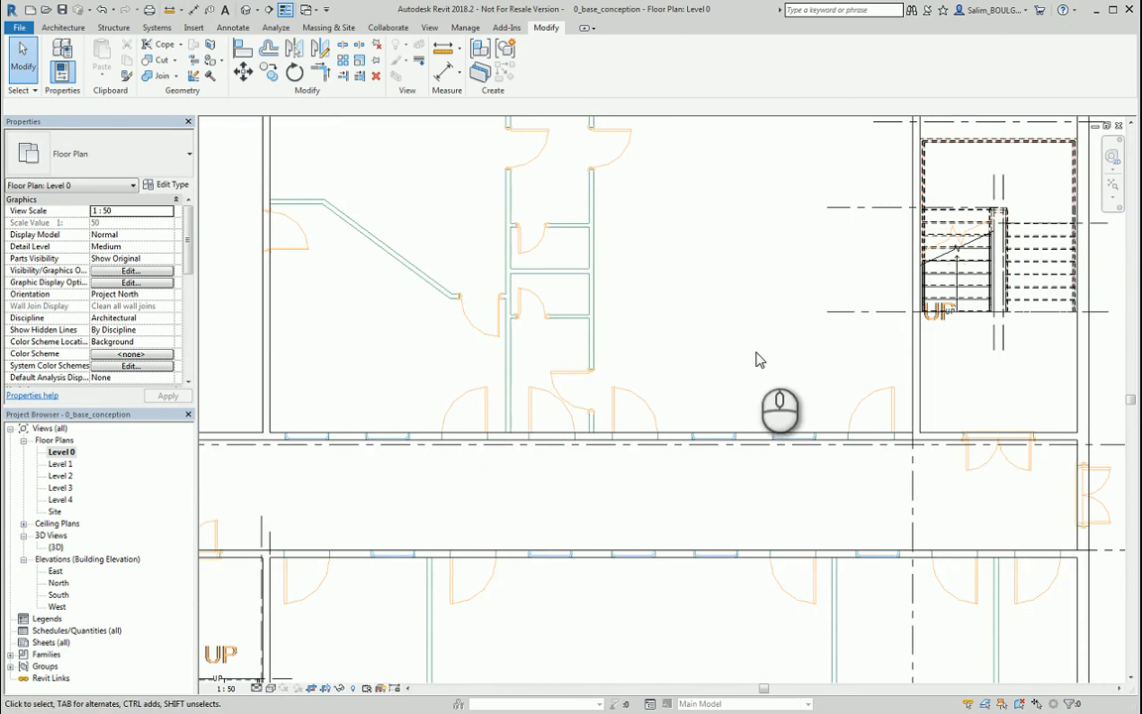
{"action": "middle_click_drag", "start_coordinate": [757, 360], "coordinate": [694, 282]}
{"action": "middle_click_drag", "start_coordinate": [728, 483], "coordinate": [421, 273]}
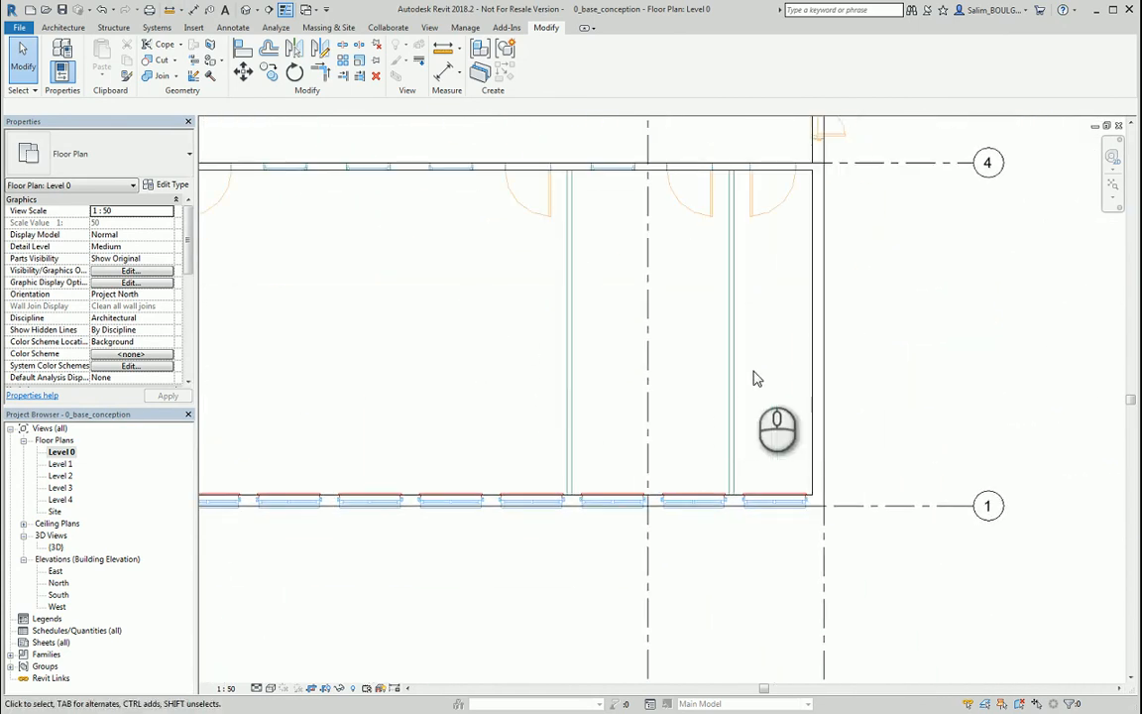
{"action": "middle_click_drag", "start_coordinate": [764, 382], "coordinate": [663, 375]}
{"action": "scroll", "coordinate": [650, 341], "scroll_direction": "up", "scroll_amount": 2}
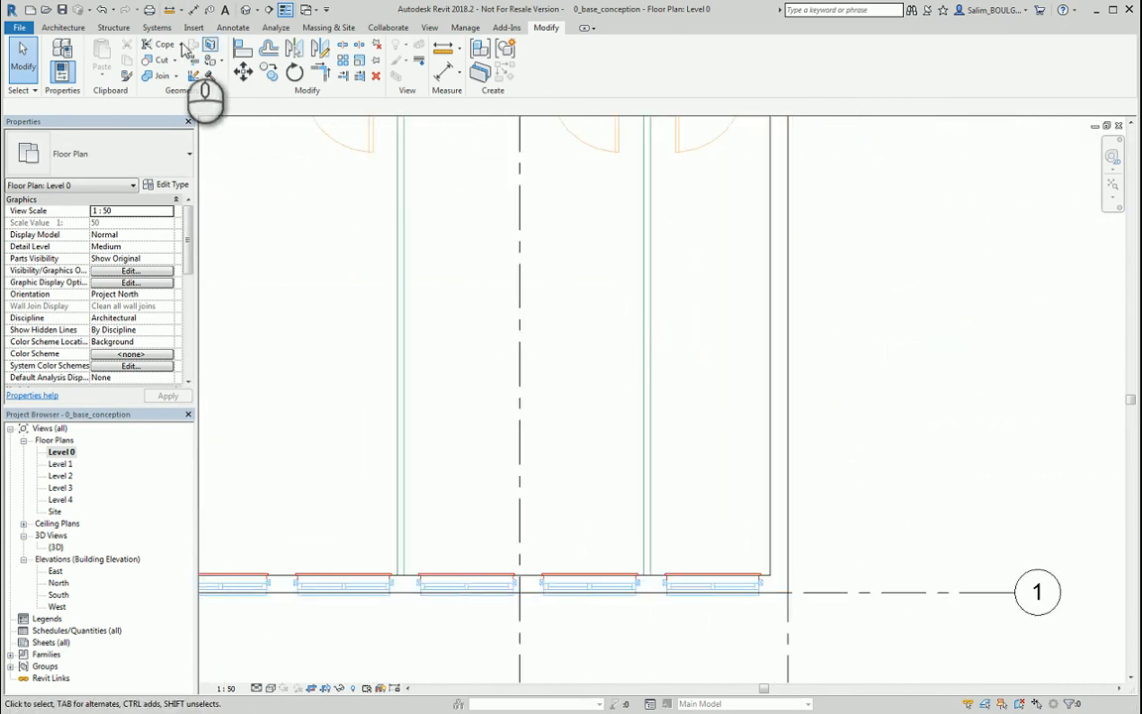
Step: Start the Wall tool and duplicate the Generic - 160mm type as Generic - 100mm
{"action": "left_click", "coordinate": [73, 30]}
{"action": "left_click", "coordinate": [59, 54]}
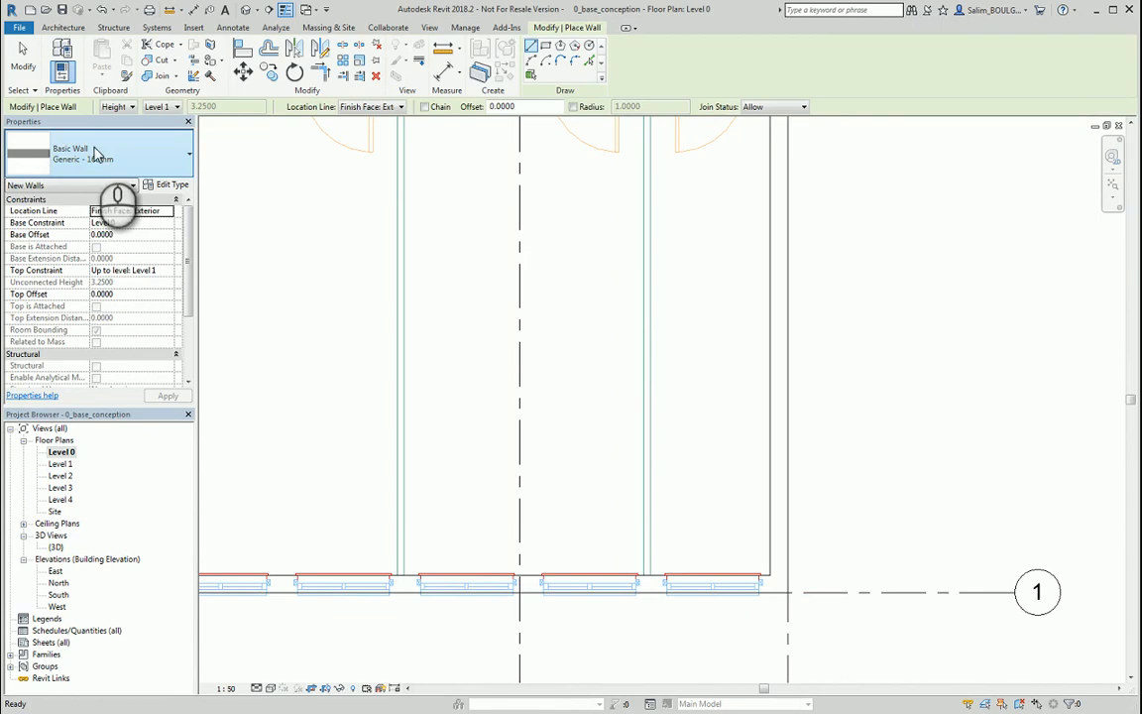
{"action": "left_click", "coordinate": [122, 156]}
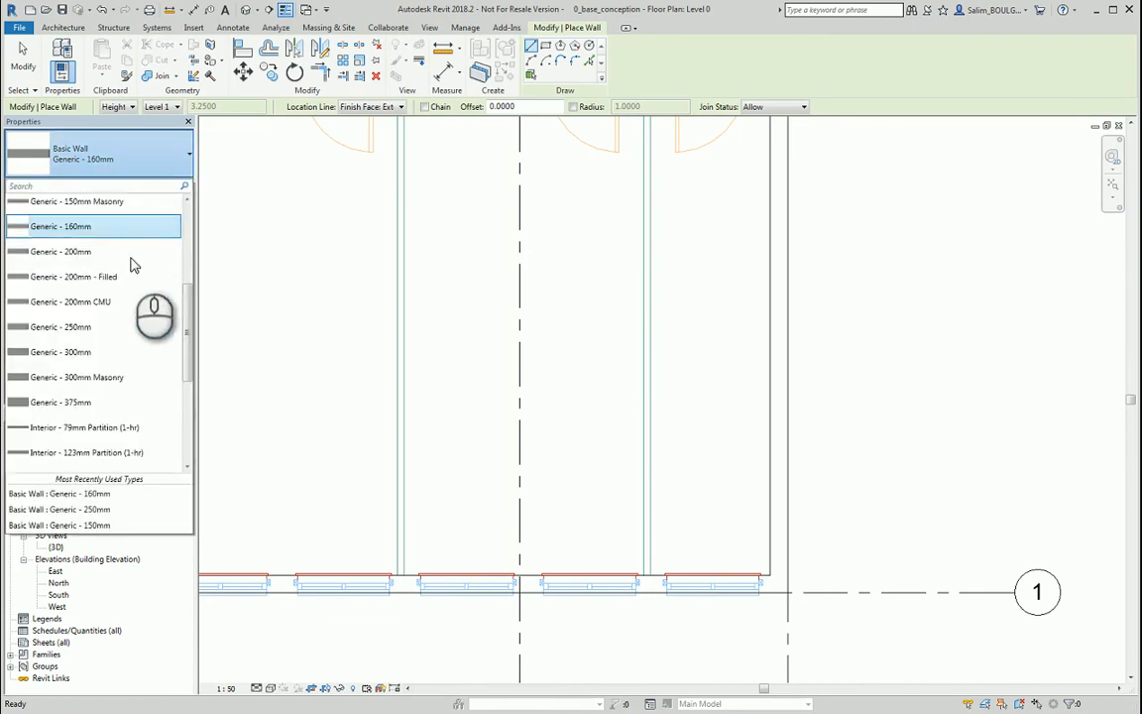
{"action": "scroll", "coordinate": [134, 266], "scroll_direction": "up", "scroll_amount": 3}
{"action": "scroll", "coordinate": [133, 318], "scroll_direction": "down", "scroll_amount": 3}
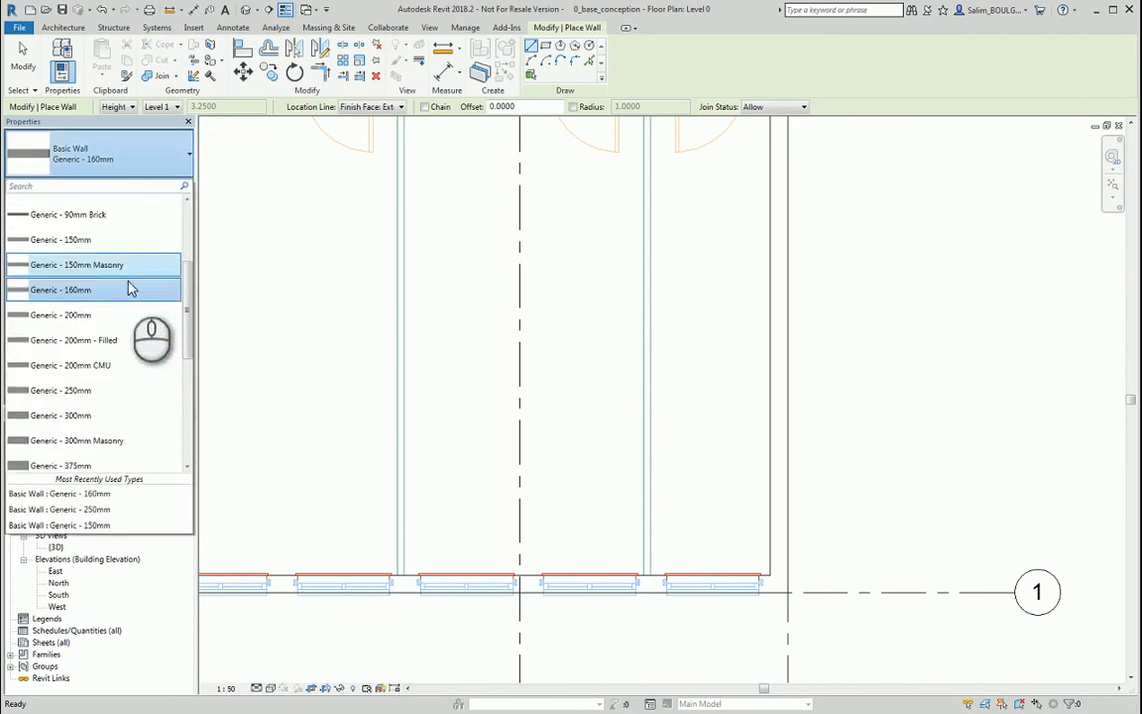
{"action": "left_click", "coordinate": [115, 296]}
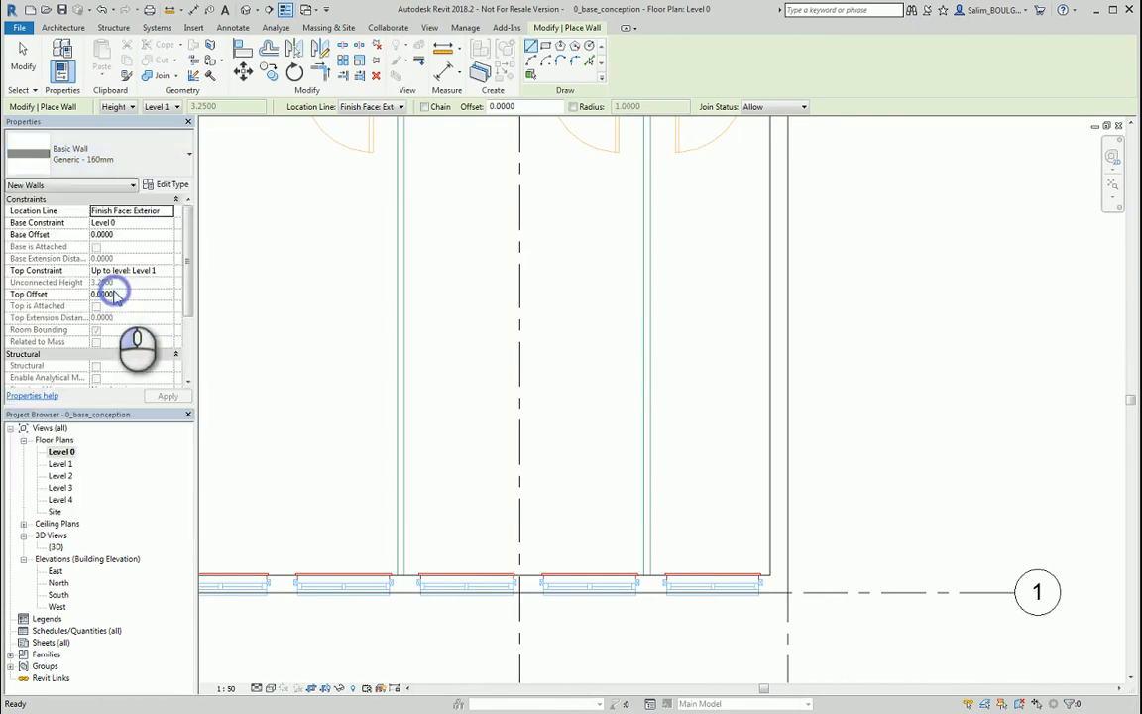
{"action": "left_click", "coordinate": [168, 186]}
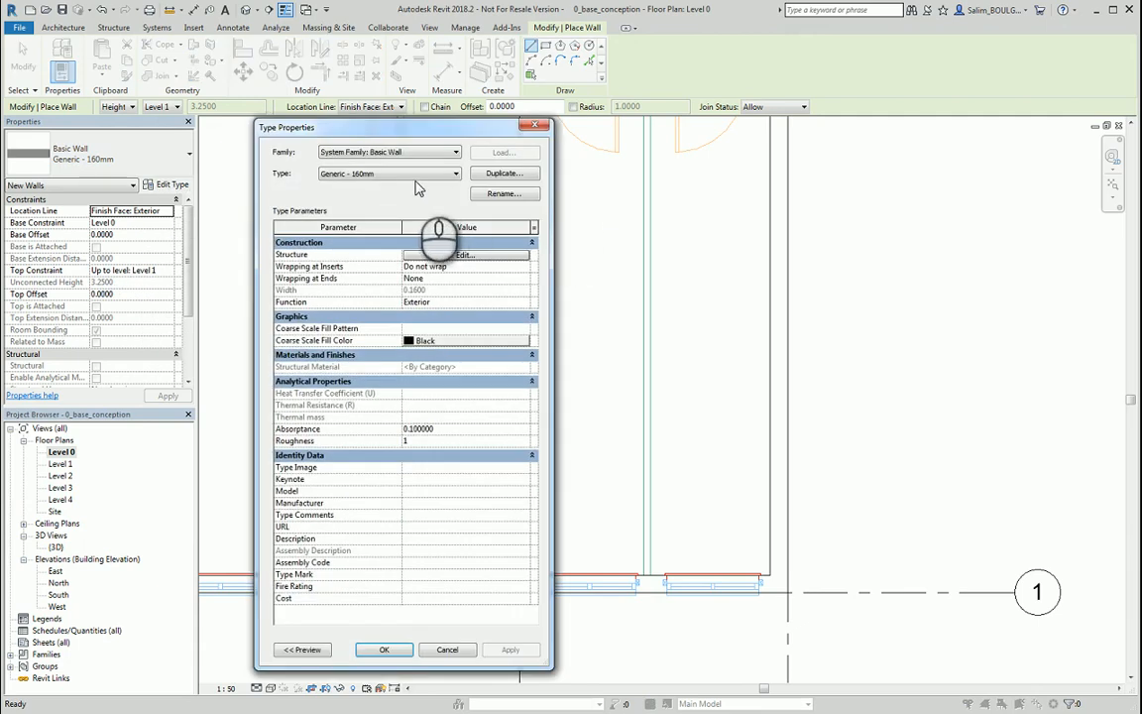
{"action": "left_click", "coordinate": [502, 173]}
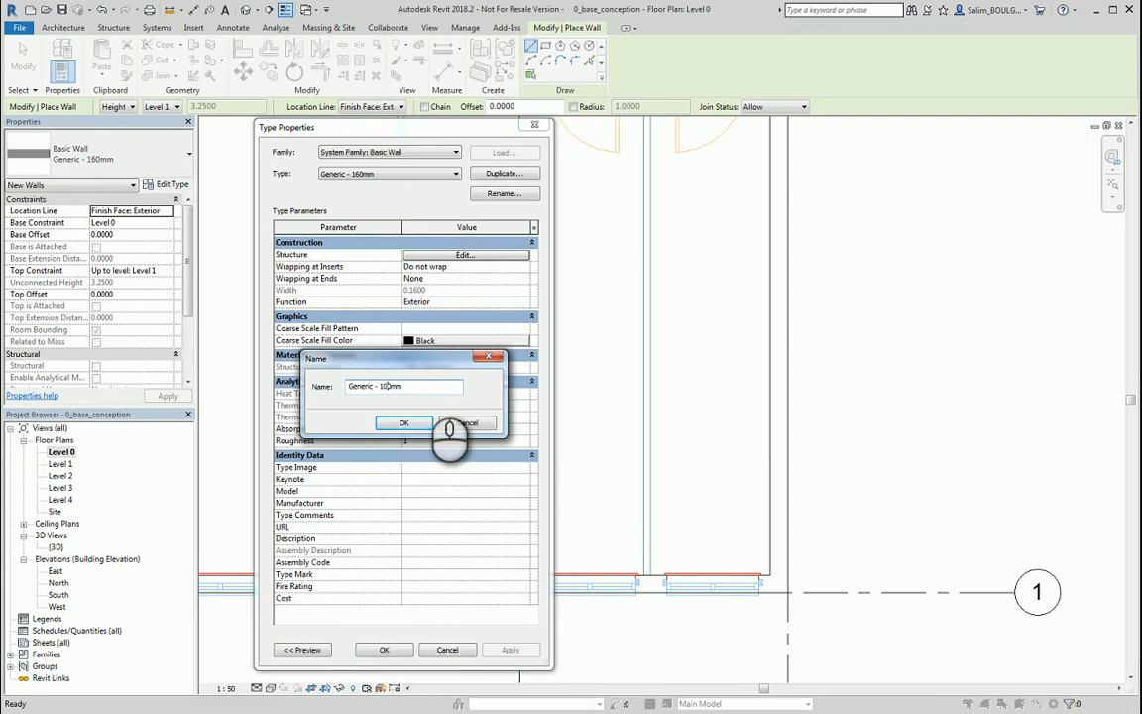
{"action": "left_click", "coordinate": [422, 423]}
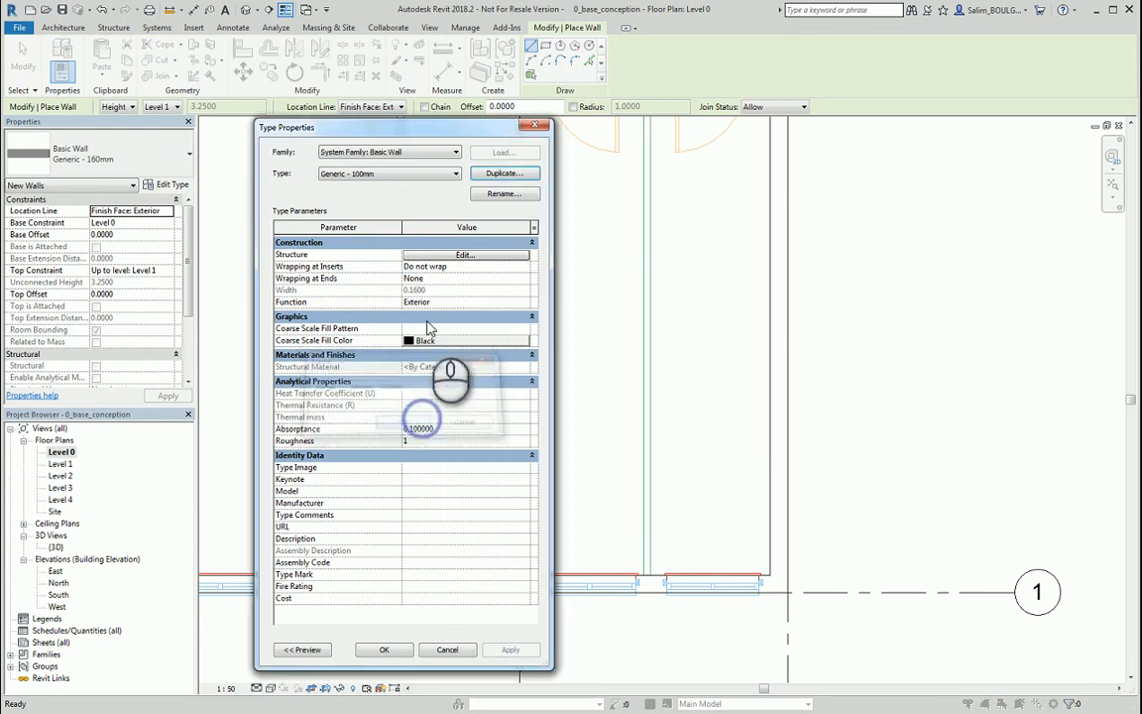
Step: Set the structure layer thickness of the Generic - 100mm wall type to 0.1000 and apply the type
{"action": "left_click", "coordinate": [451, 255]}
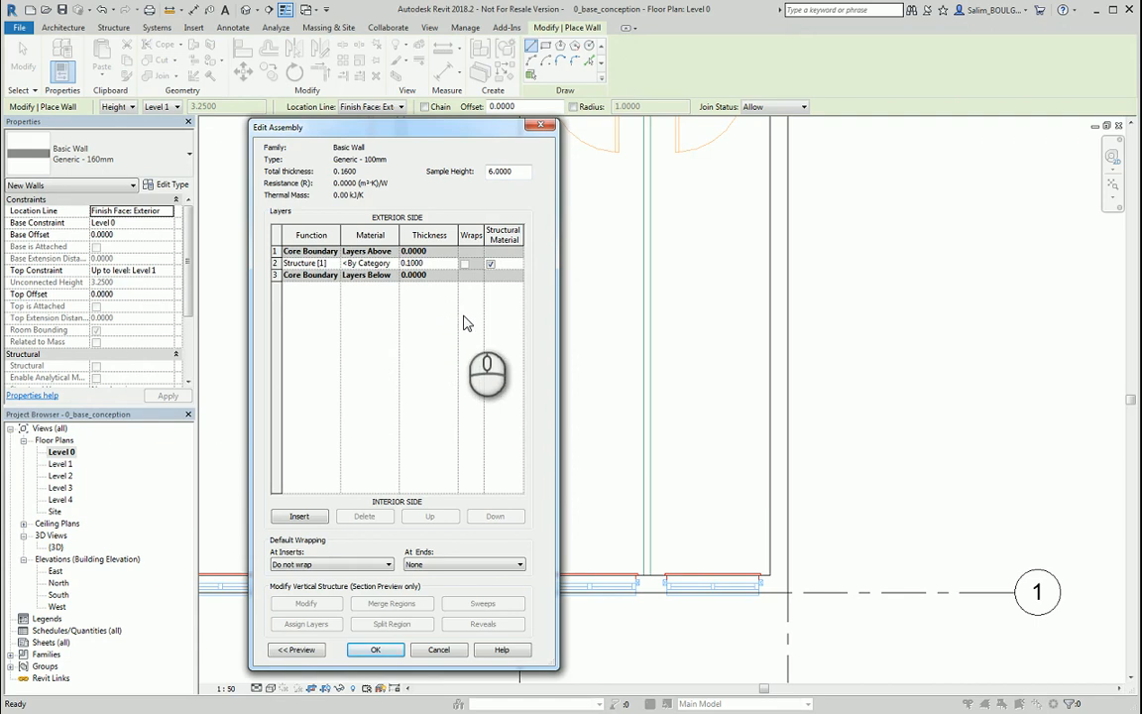
{"action": "left_click", "coordinate": [377, 649]}
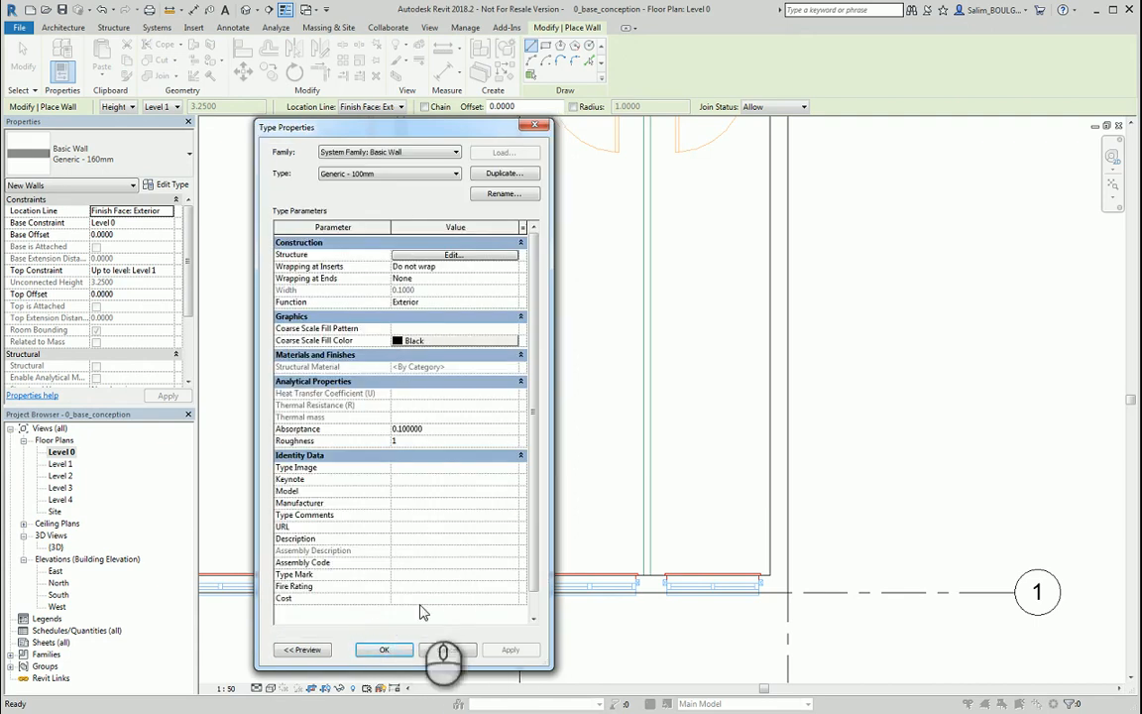
{"action": "left_click", "coordinate": [394, 651]}
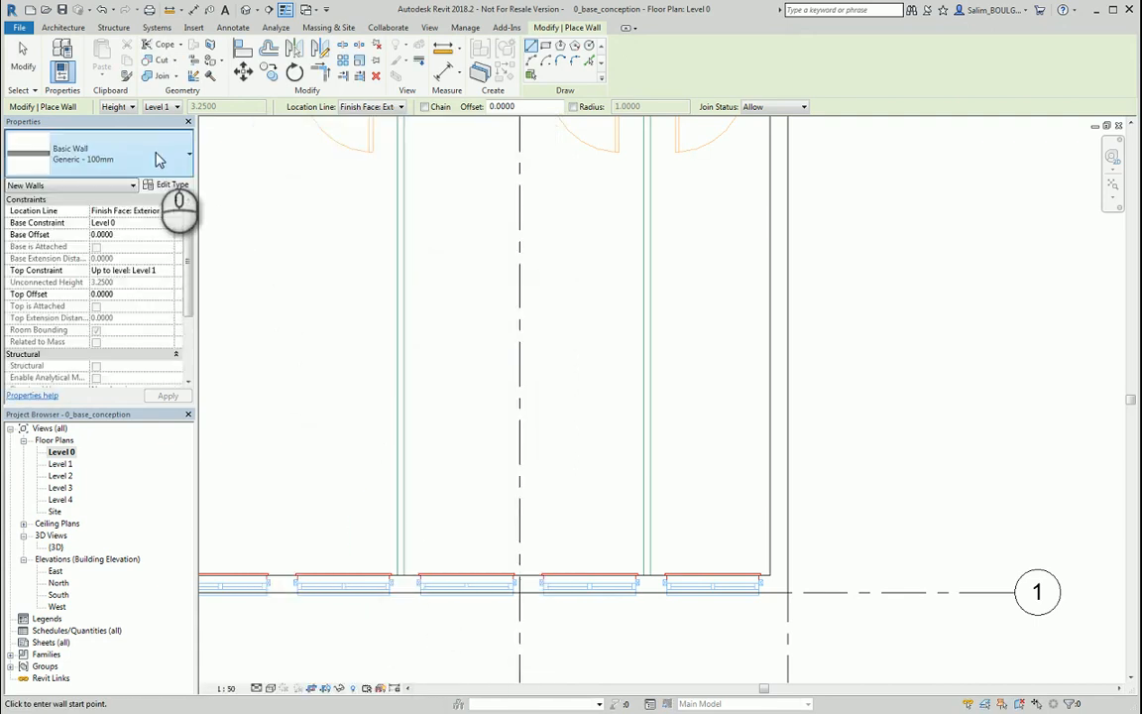
Step: Duplicate the Generic - 100mm wall type as Generic - 70mm
{"action": "left_click", "coordinate": [156, 156]}
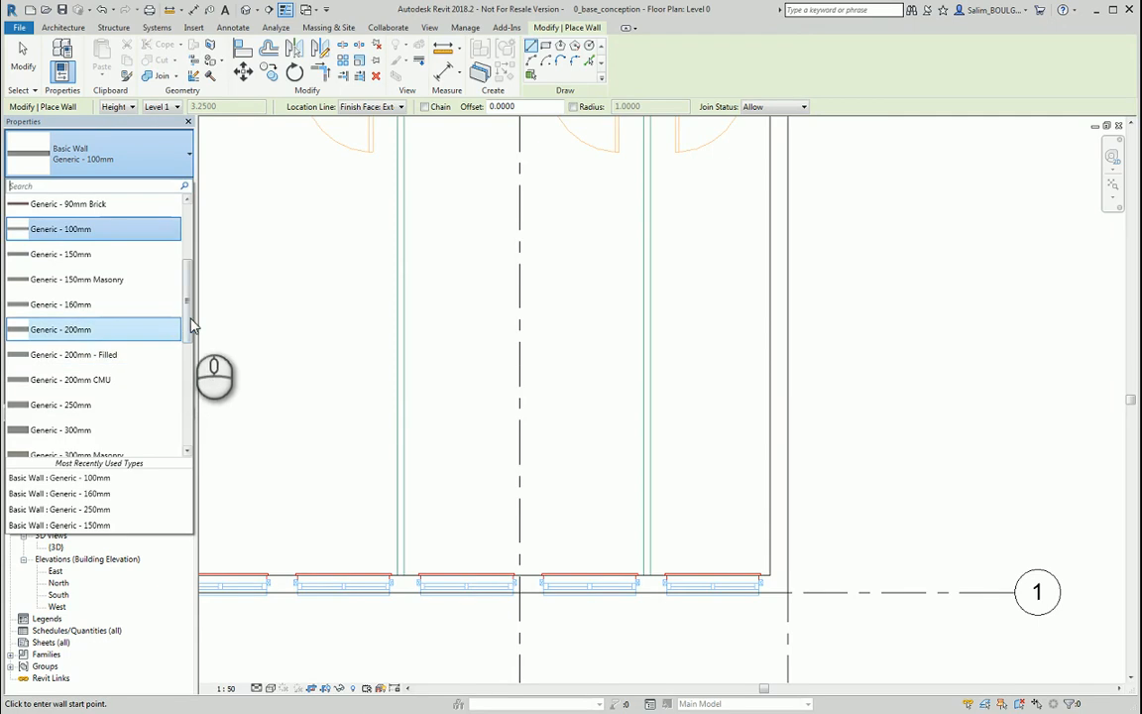
{"action": "left_click_drag", "start_coordinate": [189, 317], "coordinate": [186, 285]}
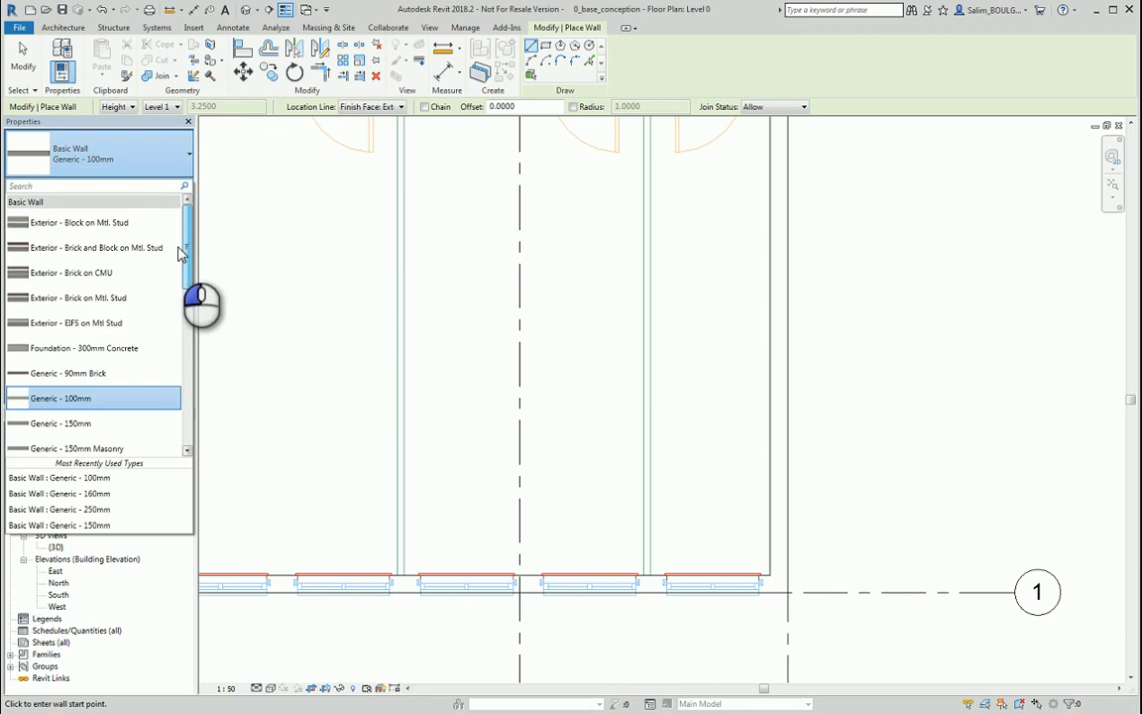
{"action": "left_click", "coordinate": [148, 170]}
{"action": "left_click", "coordinate": [165, 185]}
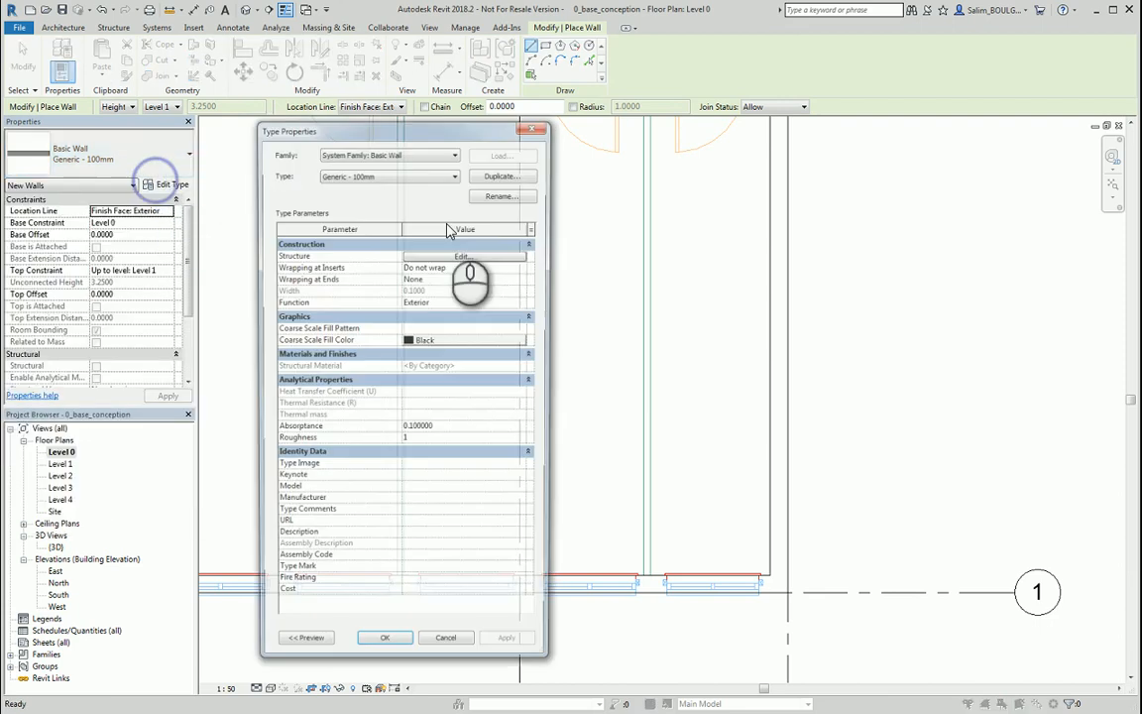
{"action": "left_click", "coordinate": [507, 173]}
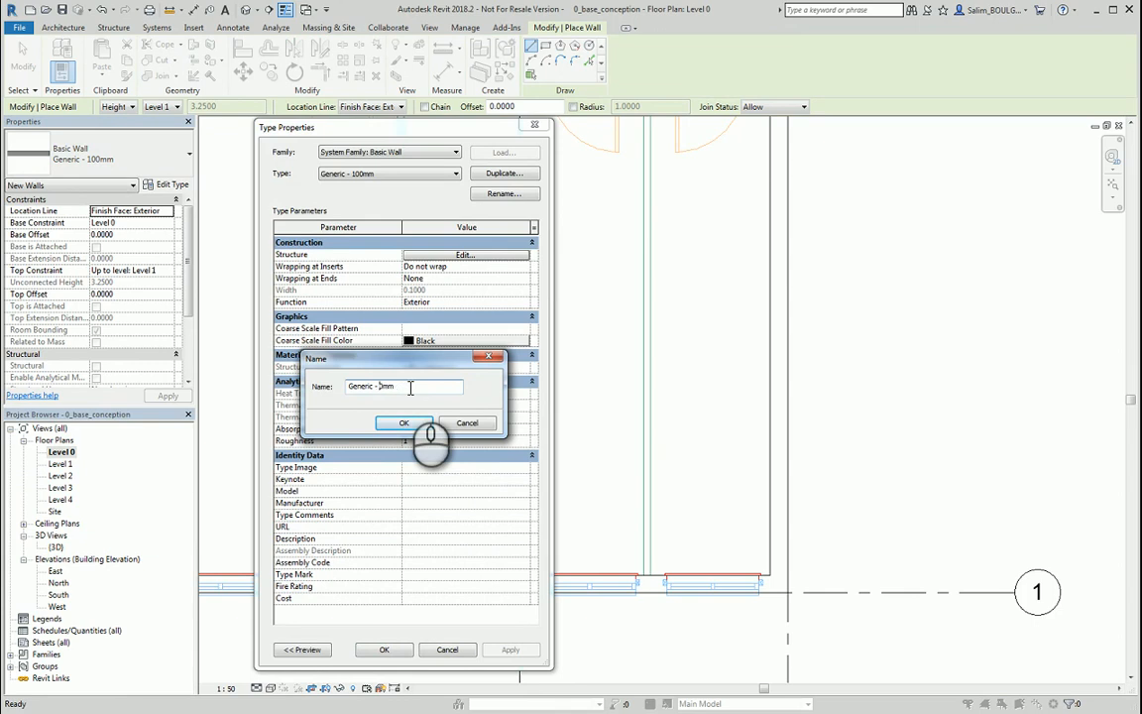
{"action": "left_click", "coordinate": [412, 425]}
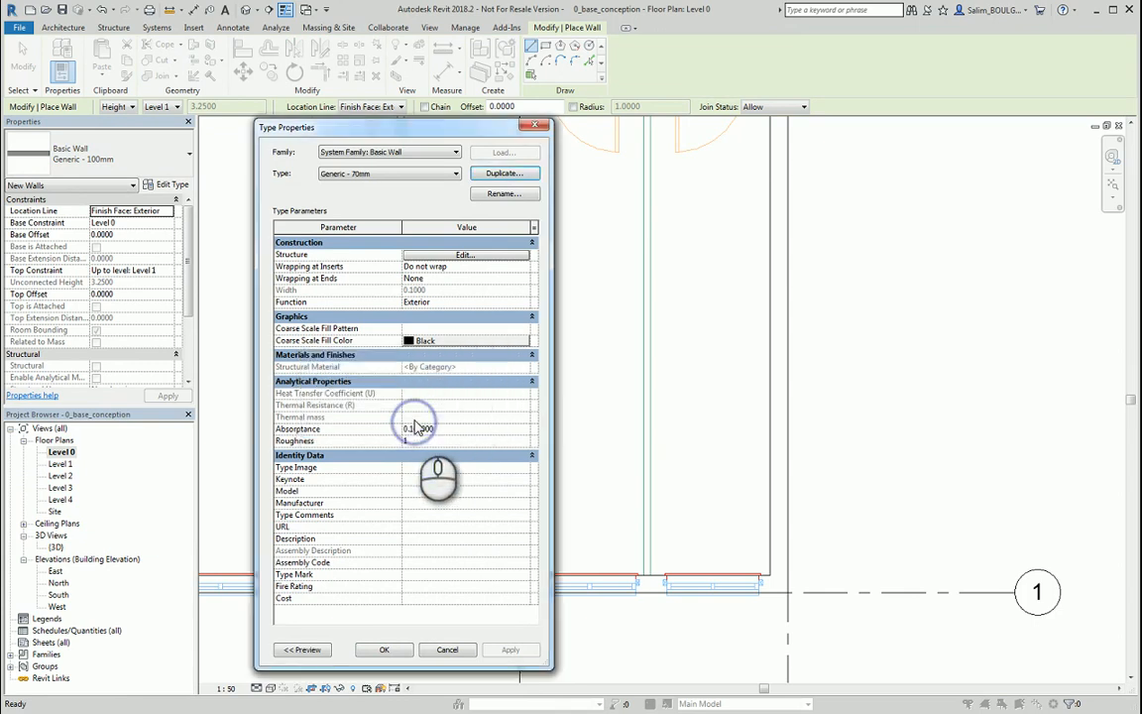
Step: Change the structure layer thickness of the Generic - 70mm wall type, apply the type and leave the Wall tool
{"action": "left_click", "coordinate": [462, 256]}
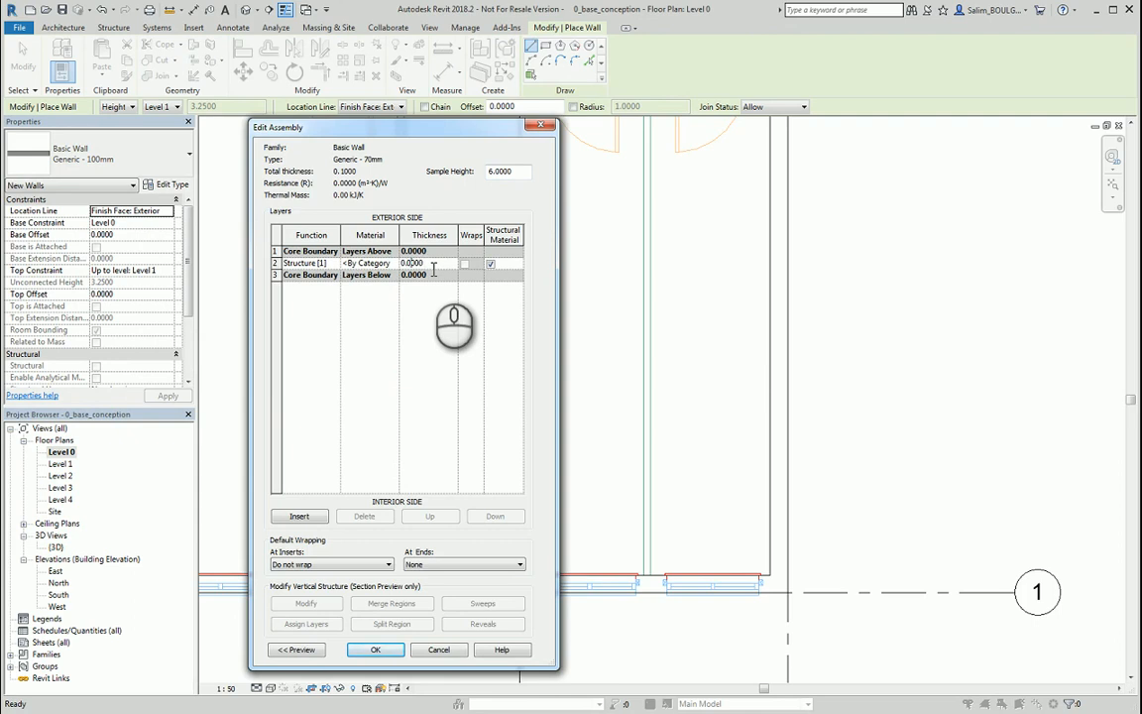
{"action": "left_click", "coordinate": [387, 650]}
{"action": "left_click", "coordinate": [386, 650]}
{"action": "key", "text": "Escape"}
{"action": "key", "text": "Escape"}
{"action": "scroll", "coordinate": [592, 461], "scroll_direction": "down", "scroll_amount": 3}
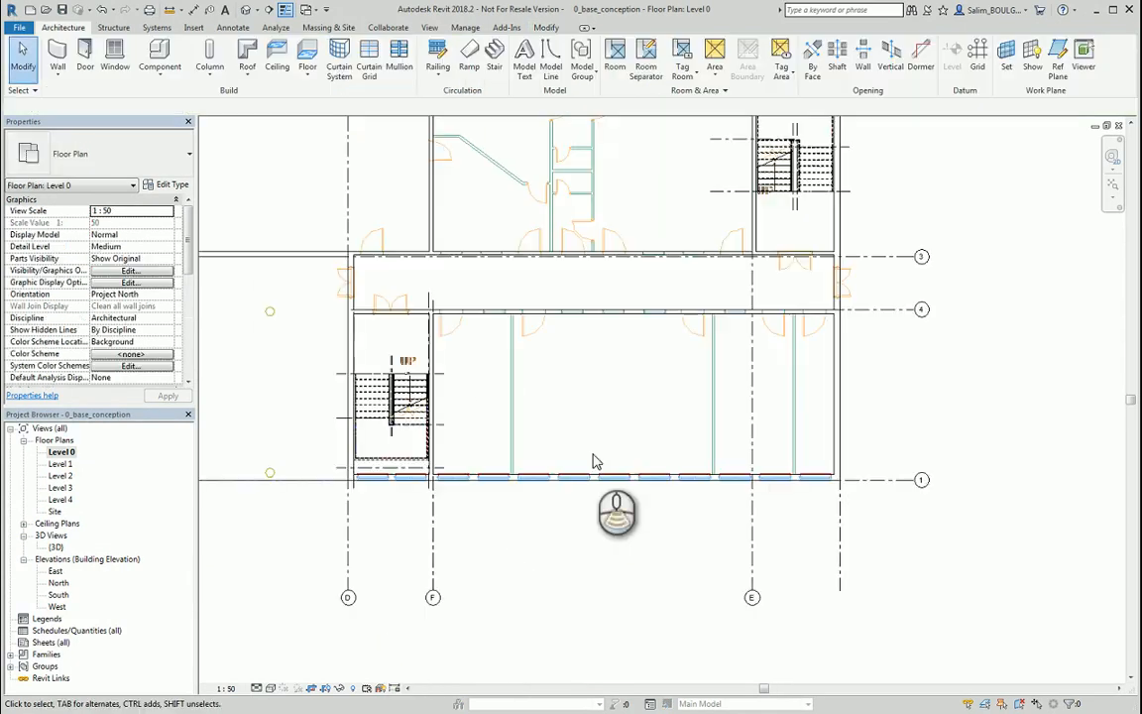
Step: Draw a Generic - 100mm wall along the easternmost DWG partition, from the wall at grid 4 to the exterior wall at grid 1
{"action": "left_click", "coordinate": [58, 51]}
{"action": "left_click", "coordinate": [149, 154]}
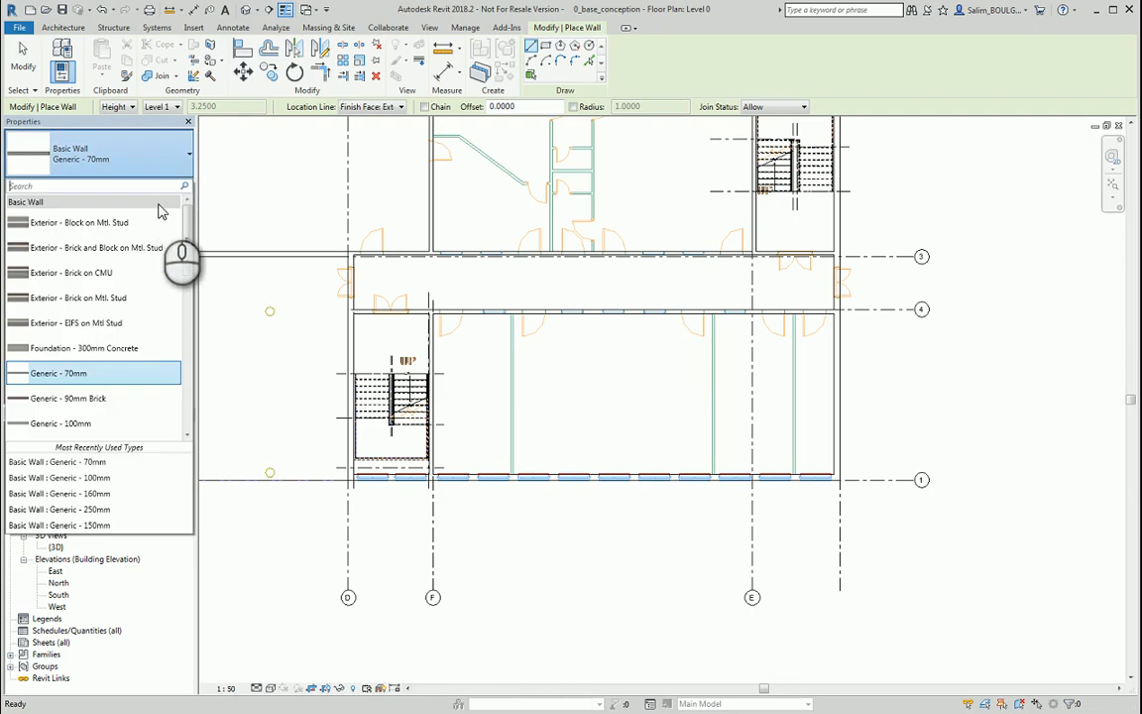
{"action": "scroll", "coordinate": [104, 416], "scroll_direction": "down", "scroll_amount": 1}
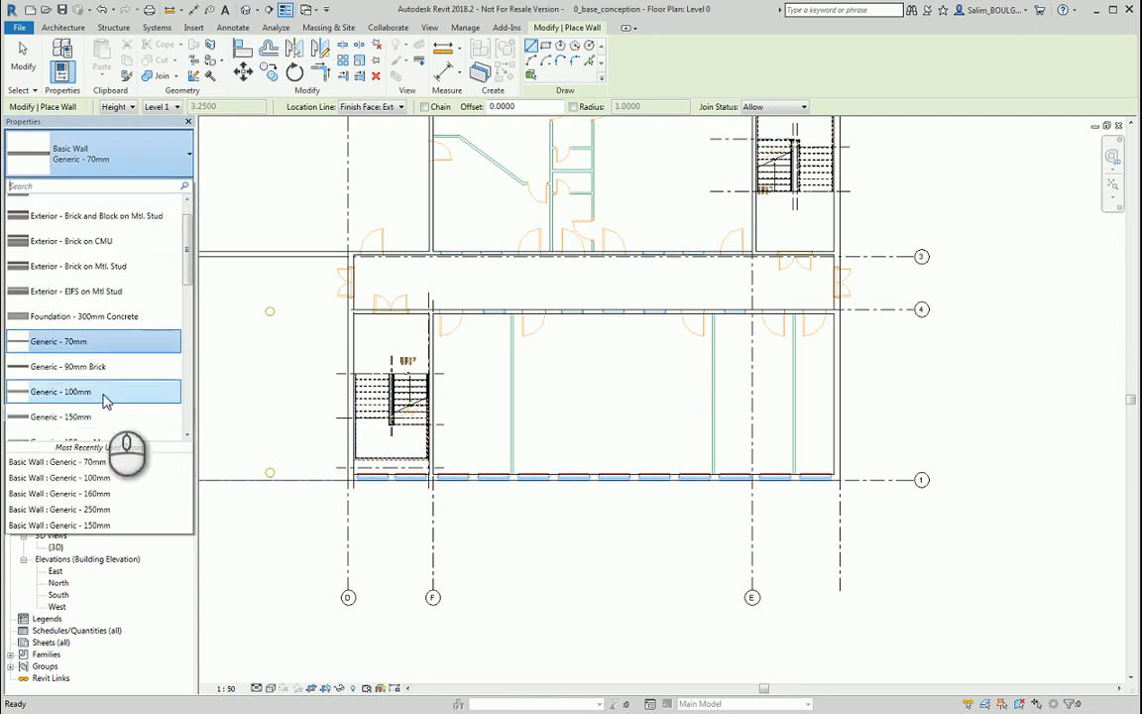
{"action": "left_click", "coordinate": [106, 395]}
{"action": "middle_click_drag", "start_coordinate": [832, 367], "coordinate": [566, 356]}
{"action": "scroll", "coordinate": [536, 322], "scroll_direction": "up", "scroll_amount": 1}
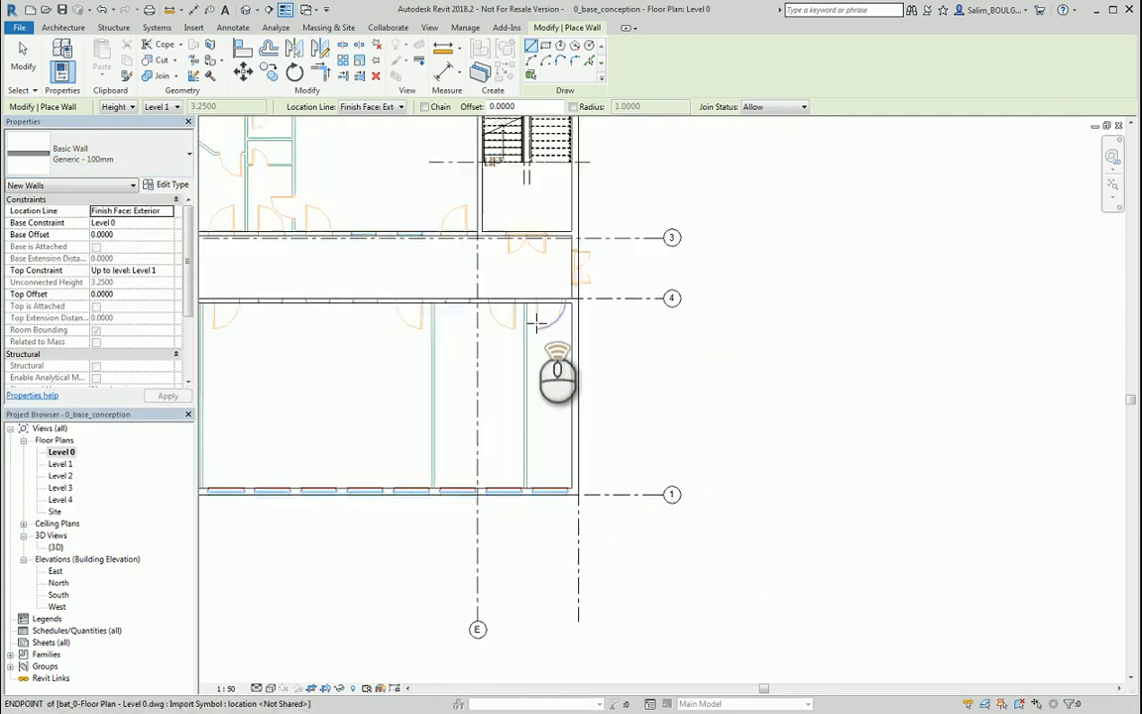
{"action": "scroll", "coordinate": [536, 322], "scroll_direction": "up", "scroll_amount": 5}
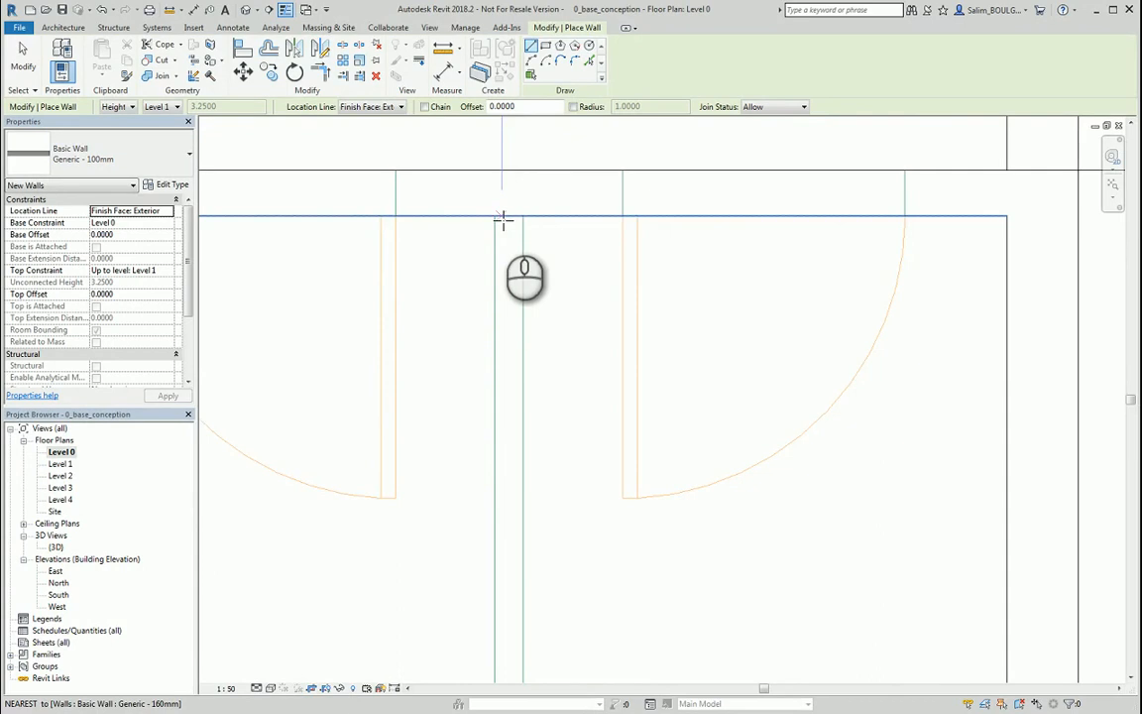
{"action": "left_click", "coordinate": [523, 216]}
{"action": "scroll", "coordinate": [530, 331], "scroll_direction": "down", "scroll_amount": 4}
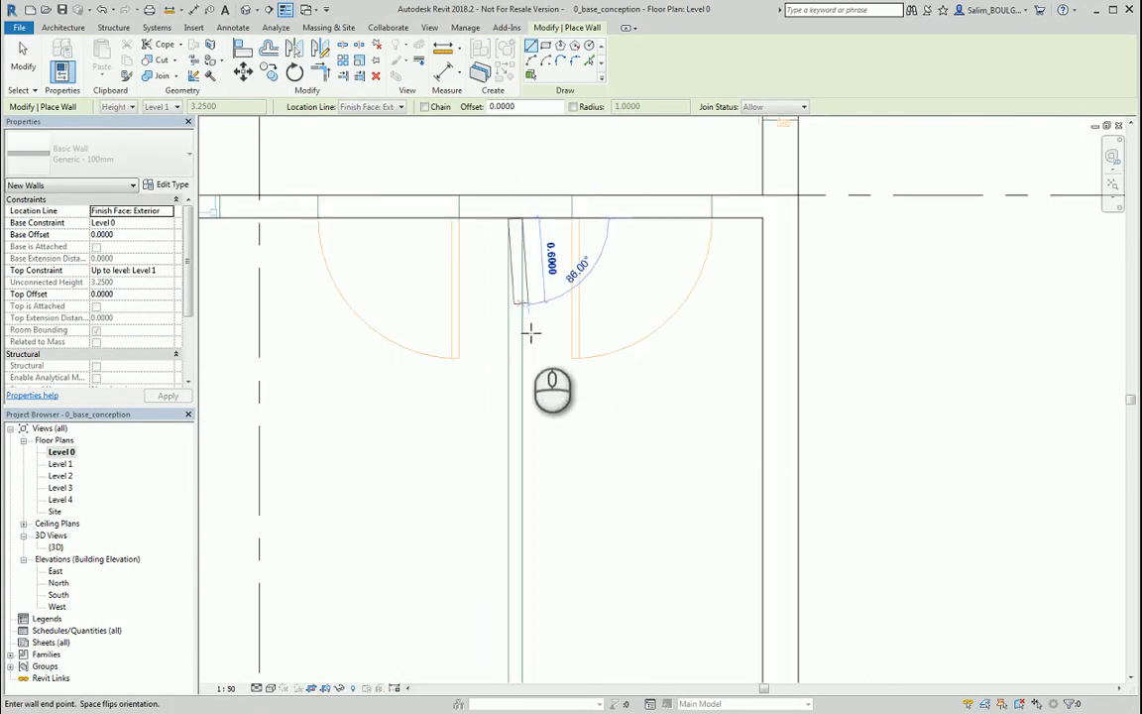
{"action": "middle_click_drag", "start_coordinate": [529, 368], "coordinate": [491, 190]}
{"action": "scroll", "coordinate": [485, 263], "scroll_direction": "up", "scroll_amount": 1}
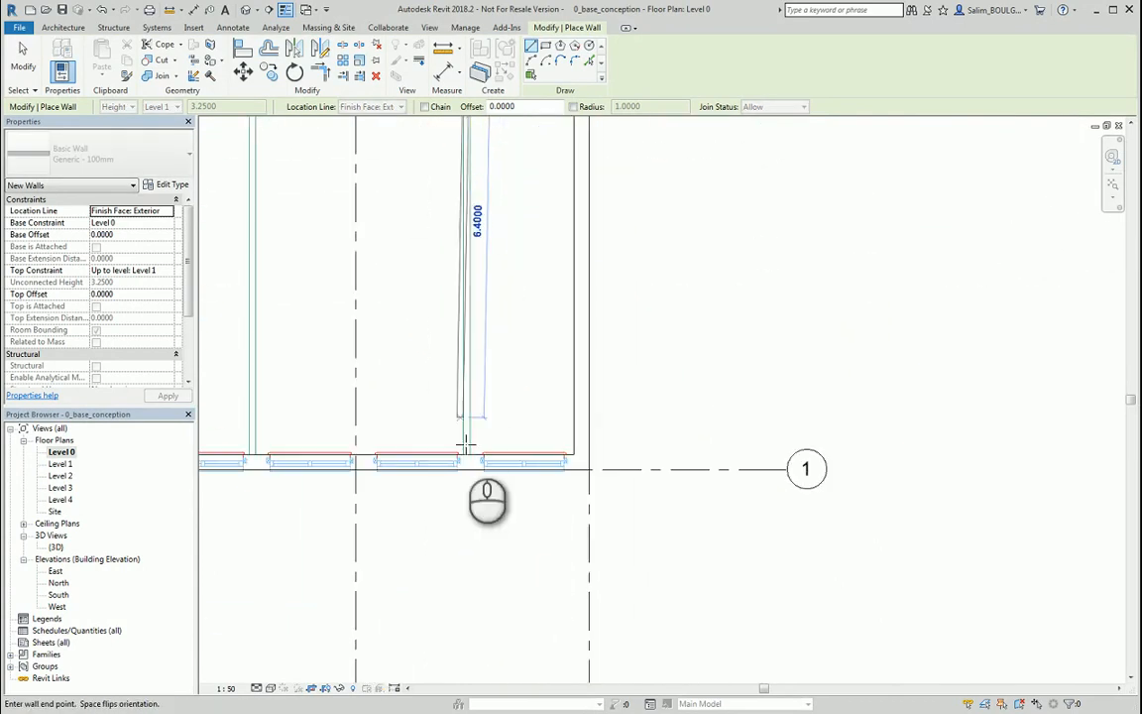
{"action": "scroll", "coordinate": [467, 448], "scroll_direction": "up", "scroll_amount": 3}
{"action": "scroll", "coordinate": [469, 437], "scroll_direction": "up", "scroll_amount": 3}
{"action": "left_click", "coordinate": [483, 471]}
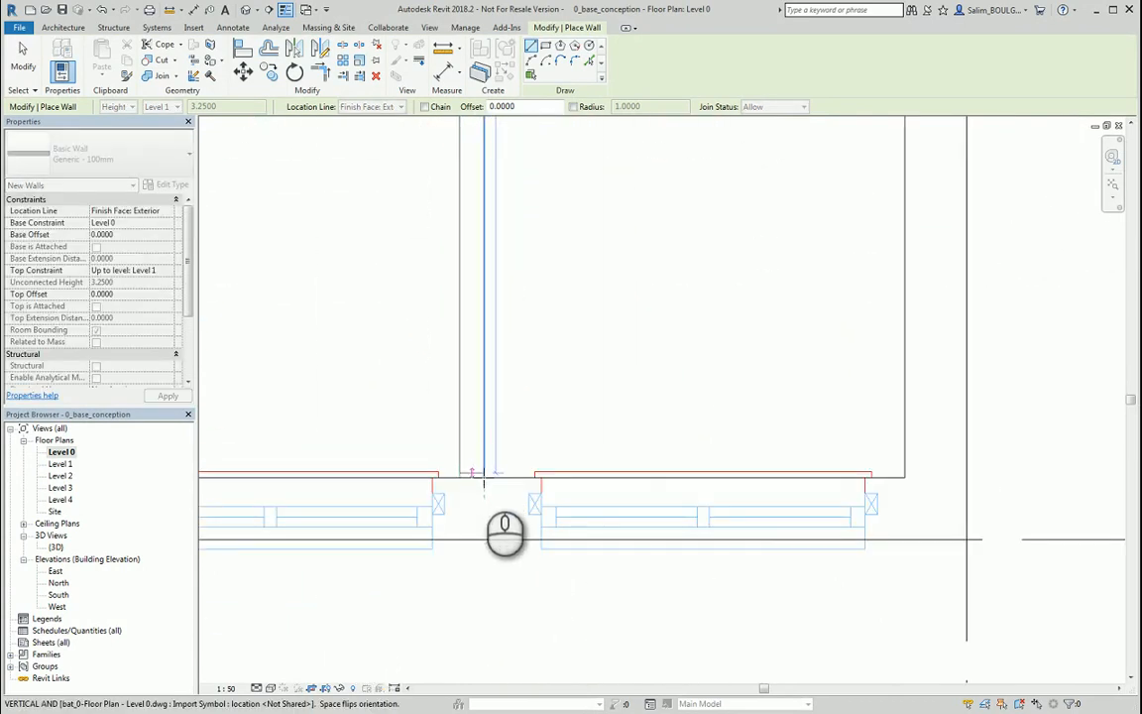
Step: Draw a Generic - 100mm wall about 1.52 m long down from the grid 4 wall along the partition just west of grid E
{"action": "scroll", "coordinate": [732, 451], "scroll_direction": "down", "scroll_amount": 4}
{"action": "scroll", "coordinate": [733, 451], "scroll_direction": "down", "scroll_amount": 3}
{"action": "middle_click_drag", "start_coordinate": [545, 296], "coordinate": [683, 553]}
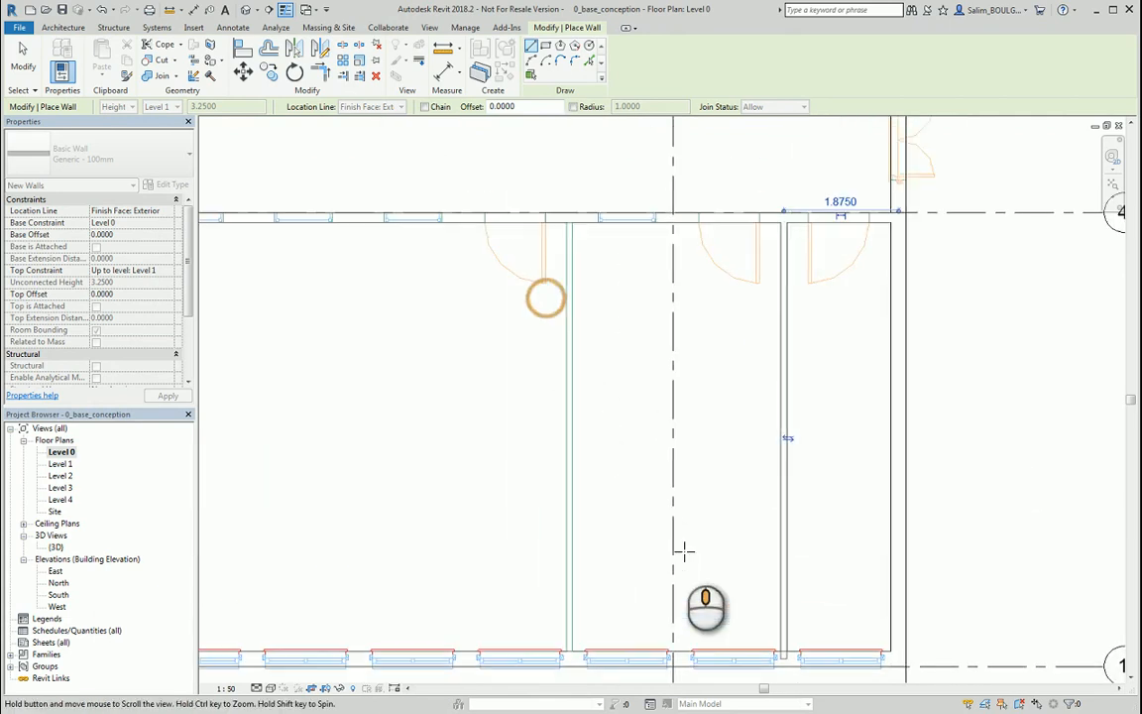
{"action": "scroll", "coordinate": [565, 256], "scroll_direction": "up", "scroll_amount": 5}
{"action": "left_click", "coordinate": [585, 177]}
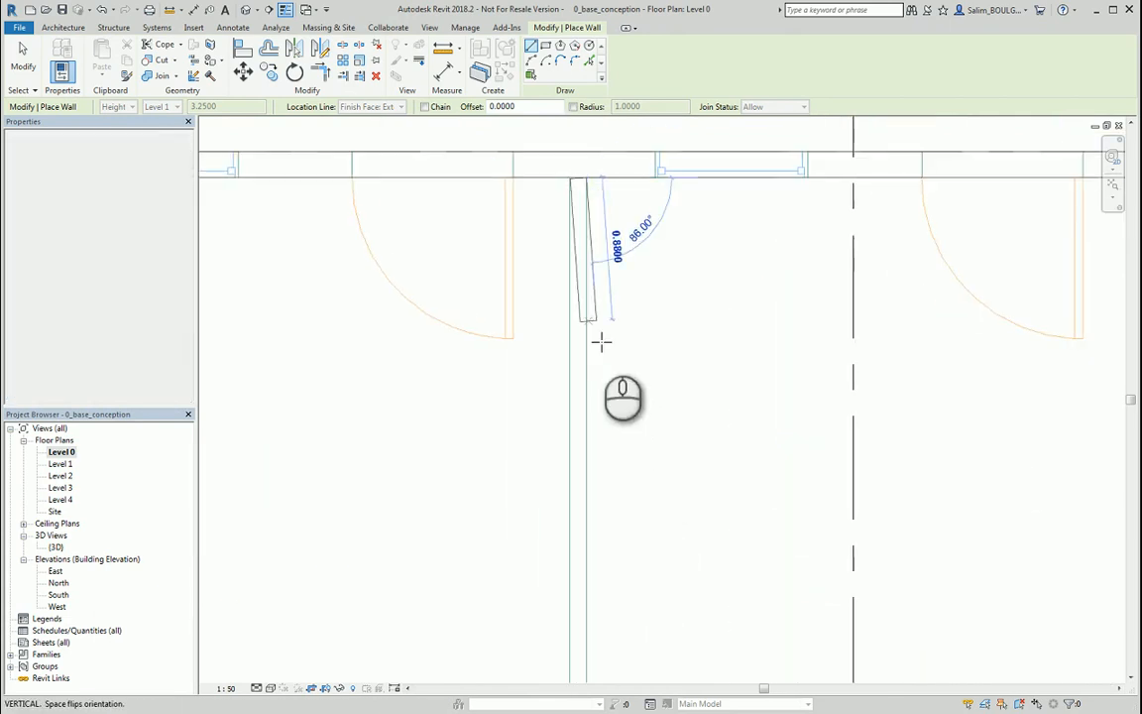
{"action": "left_click", "coordinate": [589, 407]}
{"action": "scroll", "coordinate": [684, 424], "scroll_direction": "down", "scroll_amount": 2}
{"action": "middle_click_drag", "start_coordinate": [687, 424], "coordinate": [892, 433]}
{"action": "key", "text": "Escape"}
{"action": "key", "text": "Escape"}
Step: Copy the short wall near grid E onto the DWG partition east of grid F, aligned to the grid 4 wall
{"action": "left_click", "coordinate": [838, 414]}
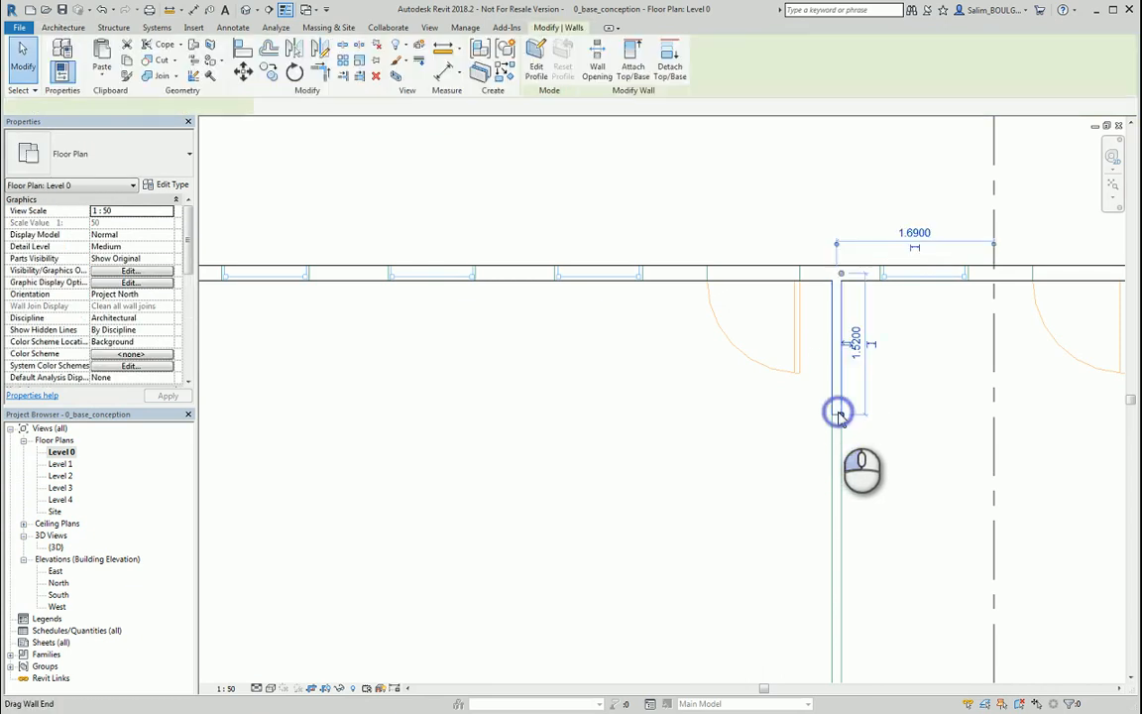
{"action": "left_click", "coordinate": [269, 73]}
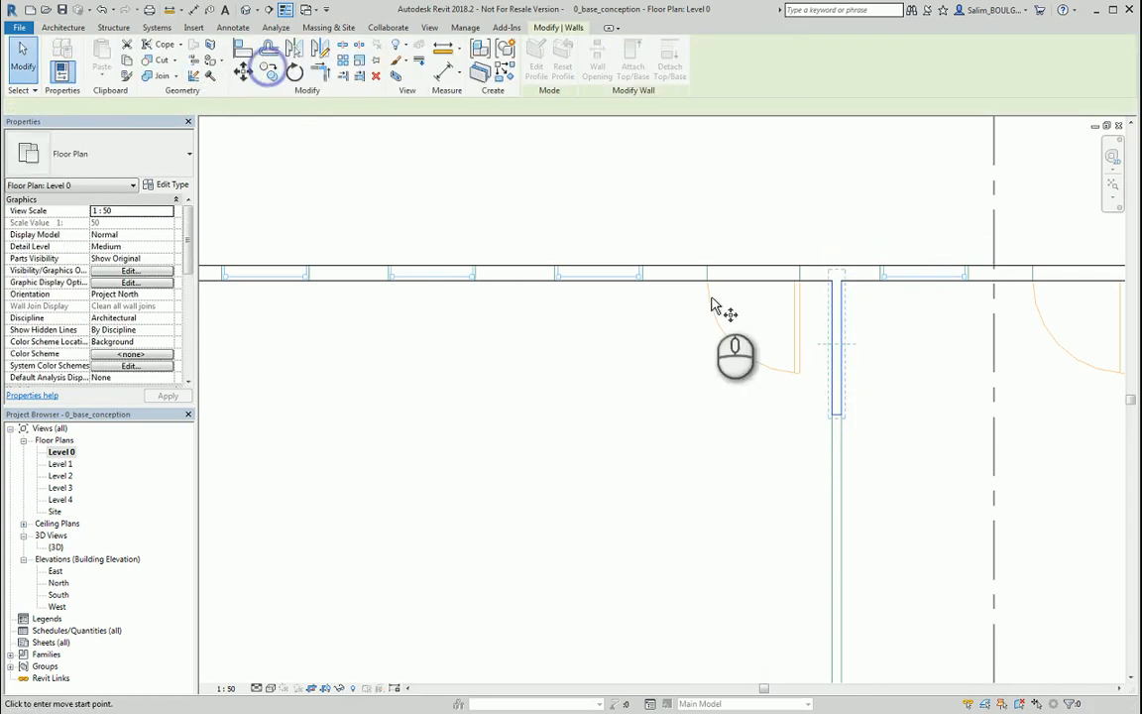
{"action": "left_click", "coordinate": [838, 283]}
{"action": "scroll", "coordinate": [838, 283], "scroll_direction": "down", "scroll_amount": 2}
{"action": "middle_click_drag", "start_coordinate": [497, 341], "coordinate": [843, 372]}
{"action": "scroll", "coordinate": [723, 333], "scroll_direction": "up", "scroll_amount": 2}
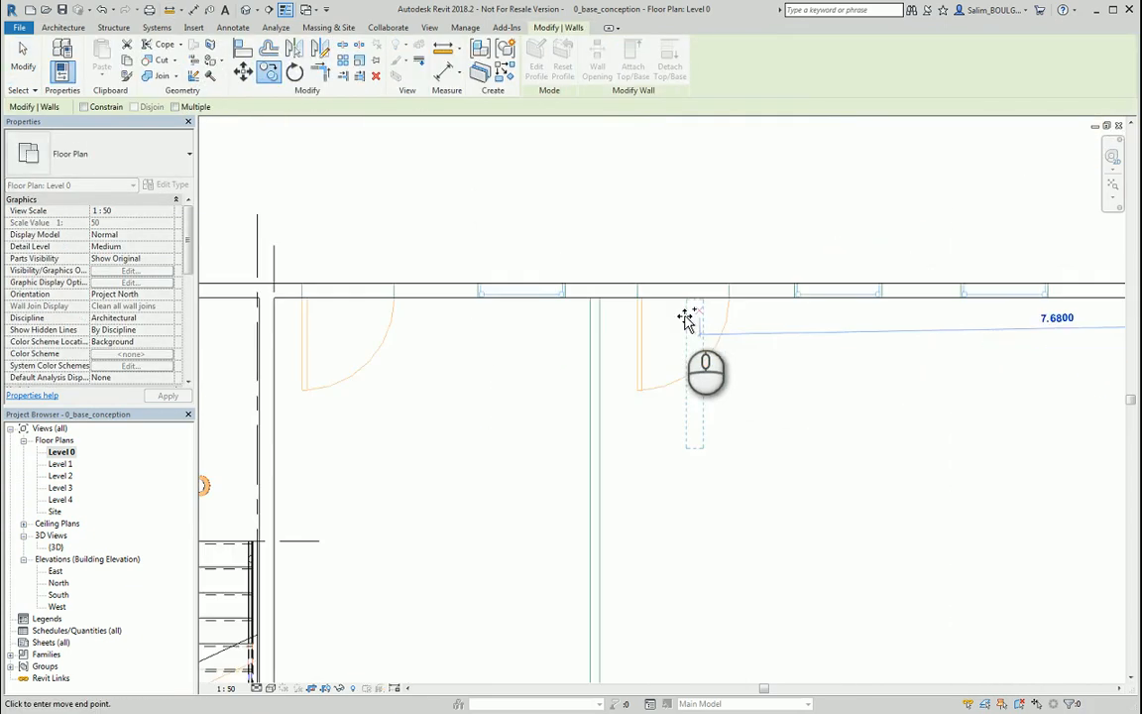
{"action": "left_click", "coordinate": [589, 291]}
{"action": "scroll", "coordinate": [637, 394], "scroll_direction": "down", "scroll_amount": 4}
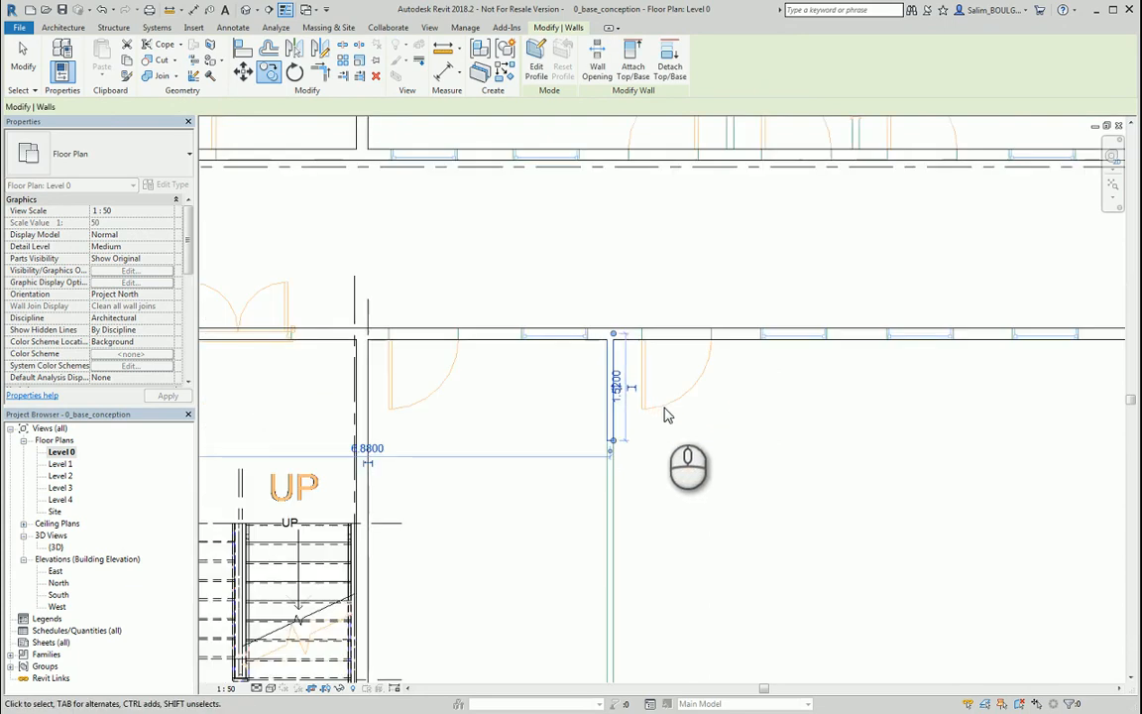
{"action": "middle_click_drag", "start_coordinate": [683, 428], "coordinate": [486, 449]}
{"action": "key", "text": "Escape"}
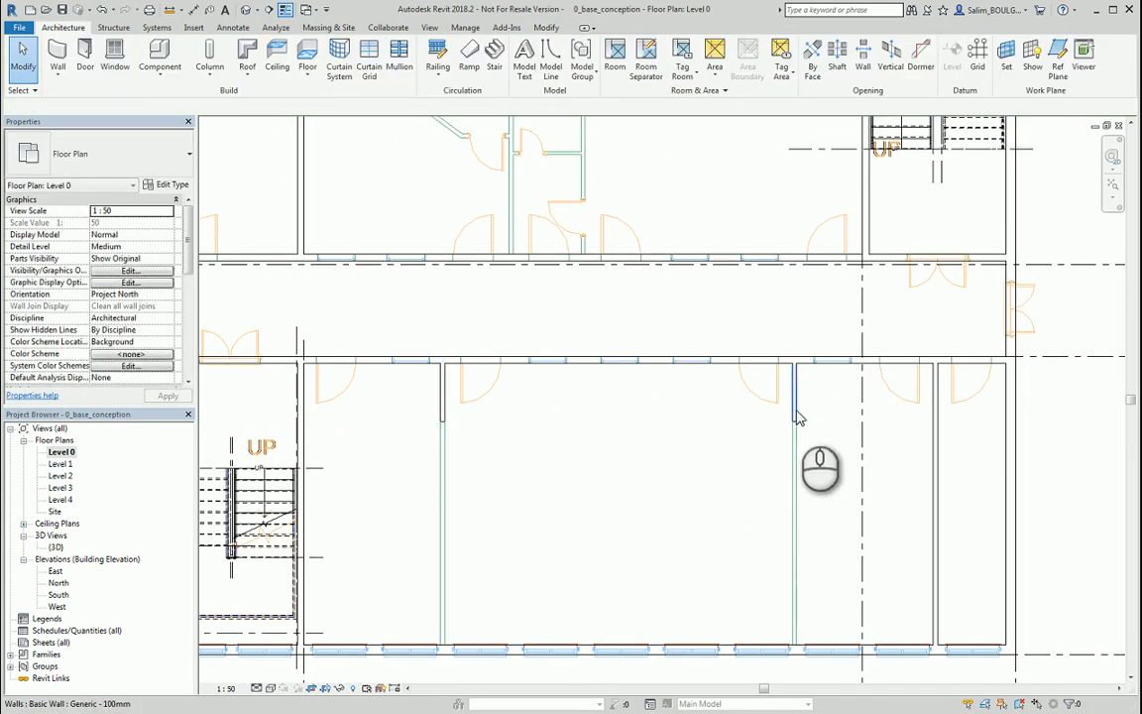
Step: Copy the short wall near grid E with Multiple enabled, onto the back partition of the single row of cubicles
{"action": "left_click", "coordinate": [795, 408]}
{"action": "left_click", "coordinate": [271, 75]}
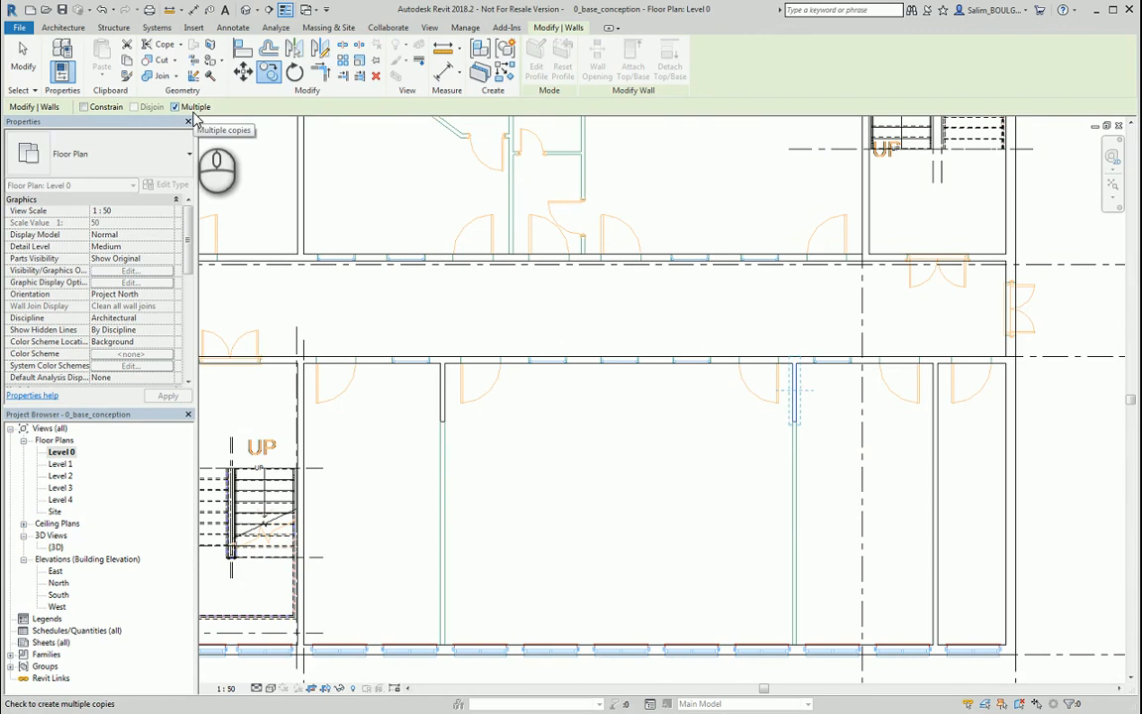
{"action": "scroll", "coordinate": [832, 391], "scroll_direction": "up", "scroll_amount": 5}
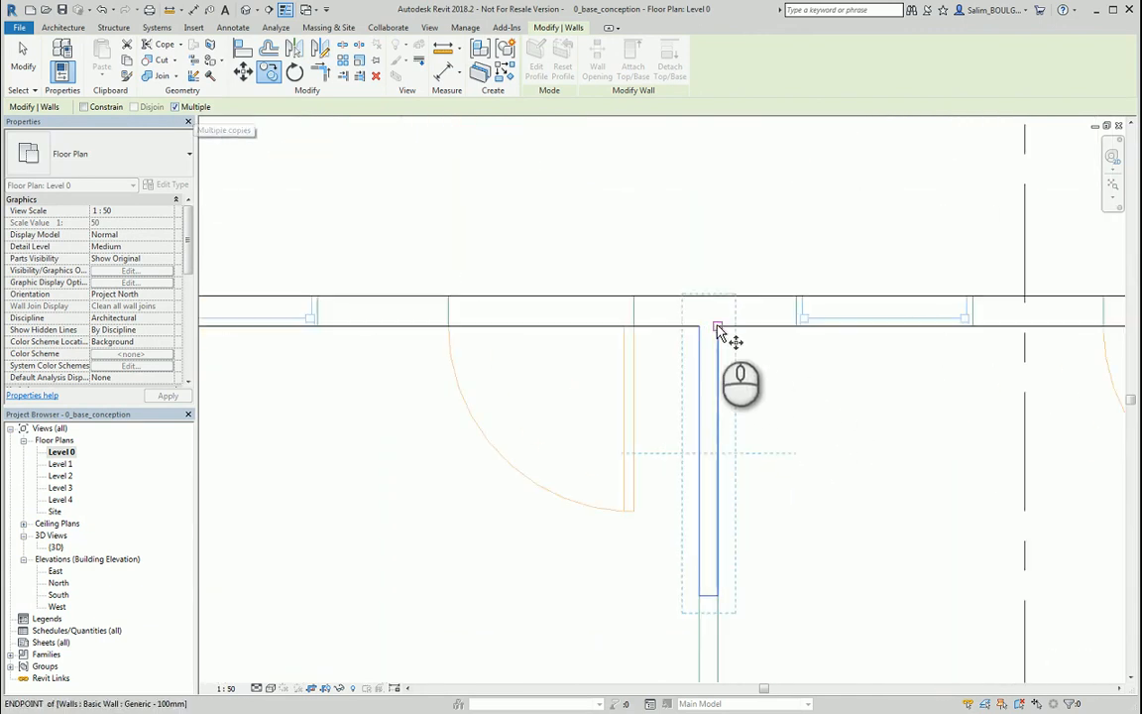
{"action": "left_click", "coordinate": [717, 328]}
{"action": "scroll", "coordinate": [694, 446], "scroll_direction": "down", "scroll_amount": 6}
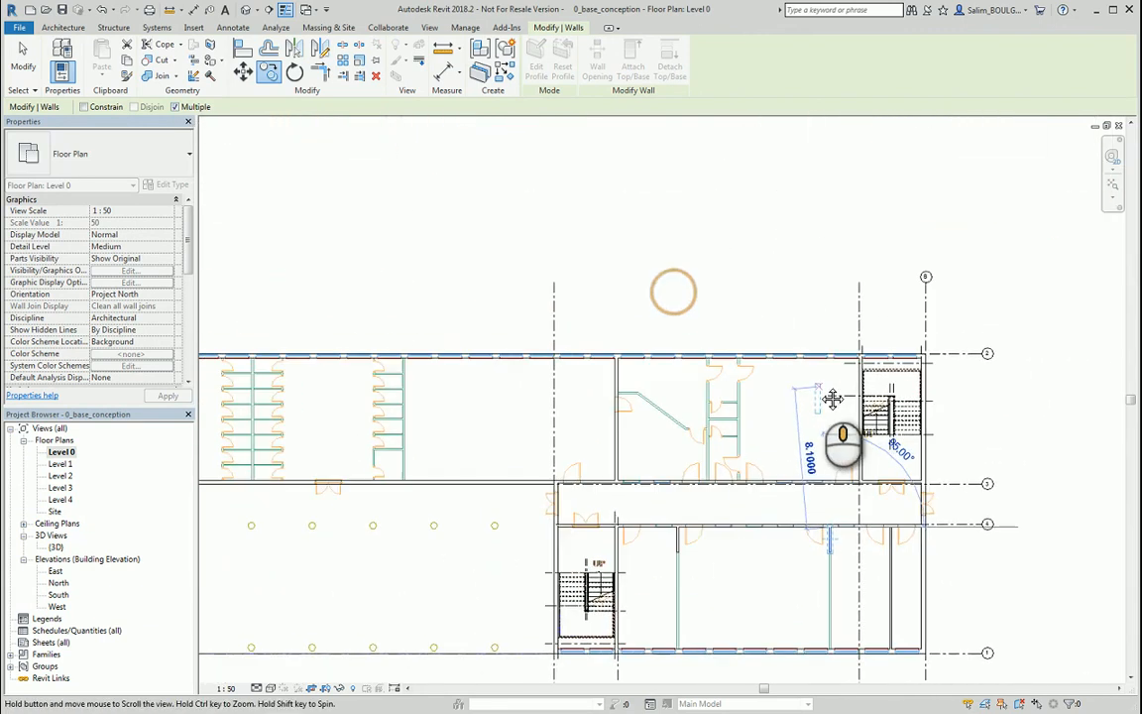
{"action": "scroll", "coordinate": [833, 397], "scroll_direction": "up", "scroll_amount": 8}
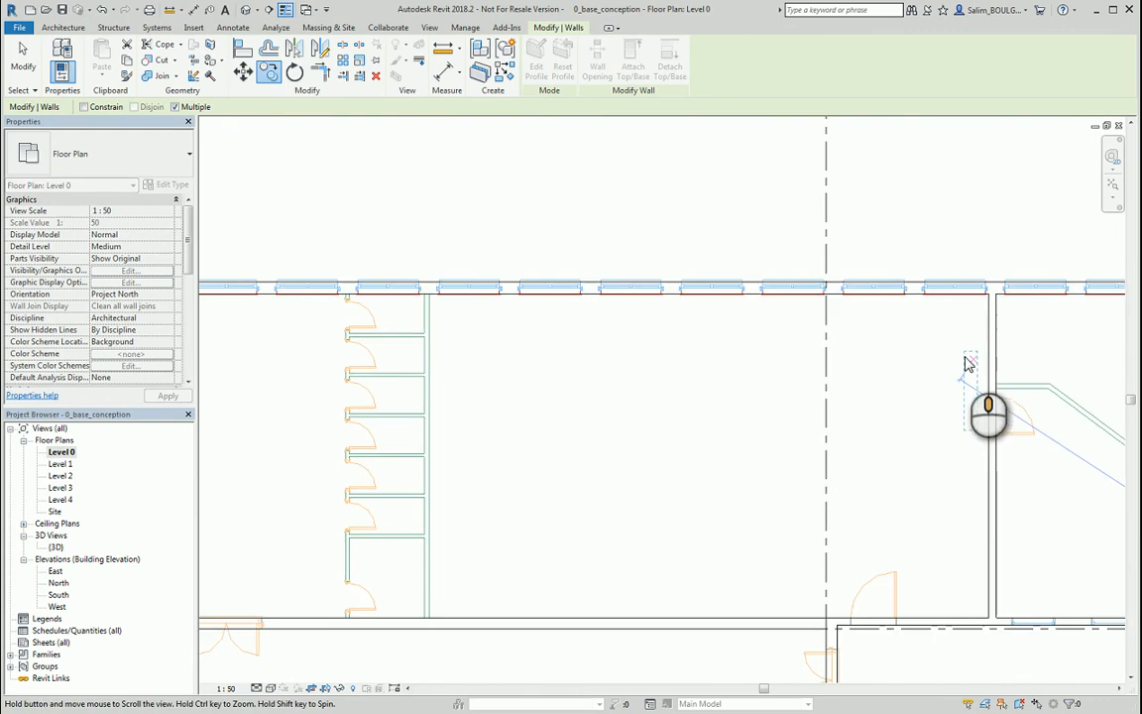
{"action": "scroll", "coordinate": [648, 327], "scroll_direction": "up", "scroll_amount": 6}
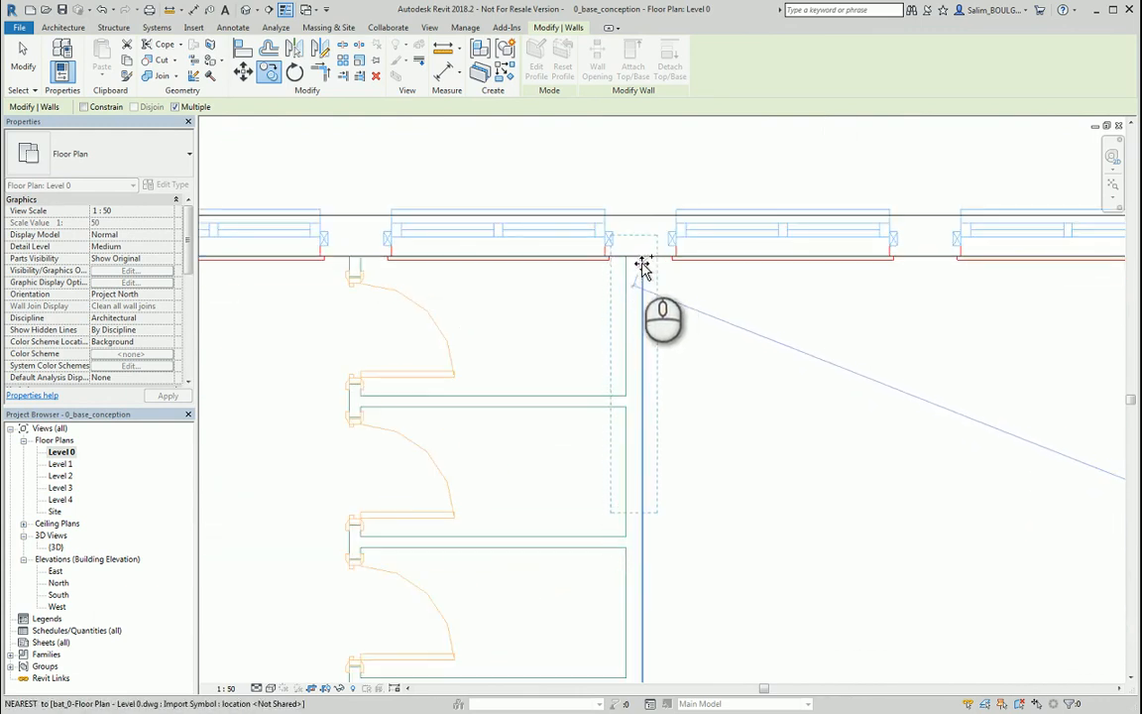
Step: Place two more copies on the double cubicle row's central partition and the partition between it and grid A, then end the copying
{"action": "scroll", "coordinate": [643, 260], "scroll_direction": "down", "scroll_amount": 4}
{"action": "middle_click_drag", "start_coordinate": [436, 376], "coordinate": [721, 379]}
{"action": "middle_click_drag", "start_coordinate": [548, 374], "coordinate": [926, 388]}
{"action": "scroll", "coordinate": [697, 338], "scroll_direction": "up", "scroll_amount": 3}
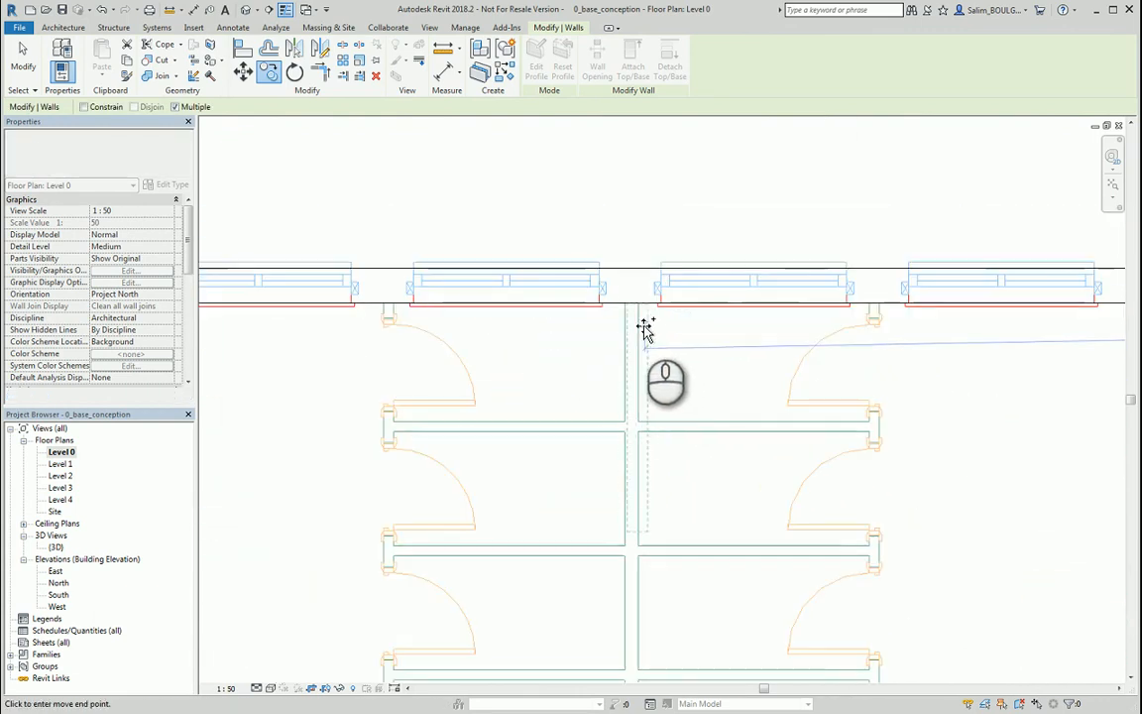
{"action": "scroll", "coordinate": [644, 327], "scroll_direction": "down", "scroll_amount": 2}
{"action": "scroll", "coordinate": [607, 400], "scroll_direction": "down", "scroll_amount": 3}
{"action": "middle_click_drag", "start_coordinate": [459, 408], "coordinate": [826, 394]}
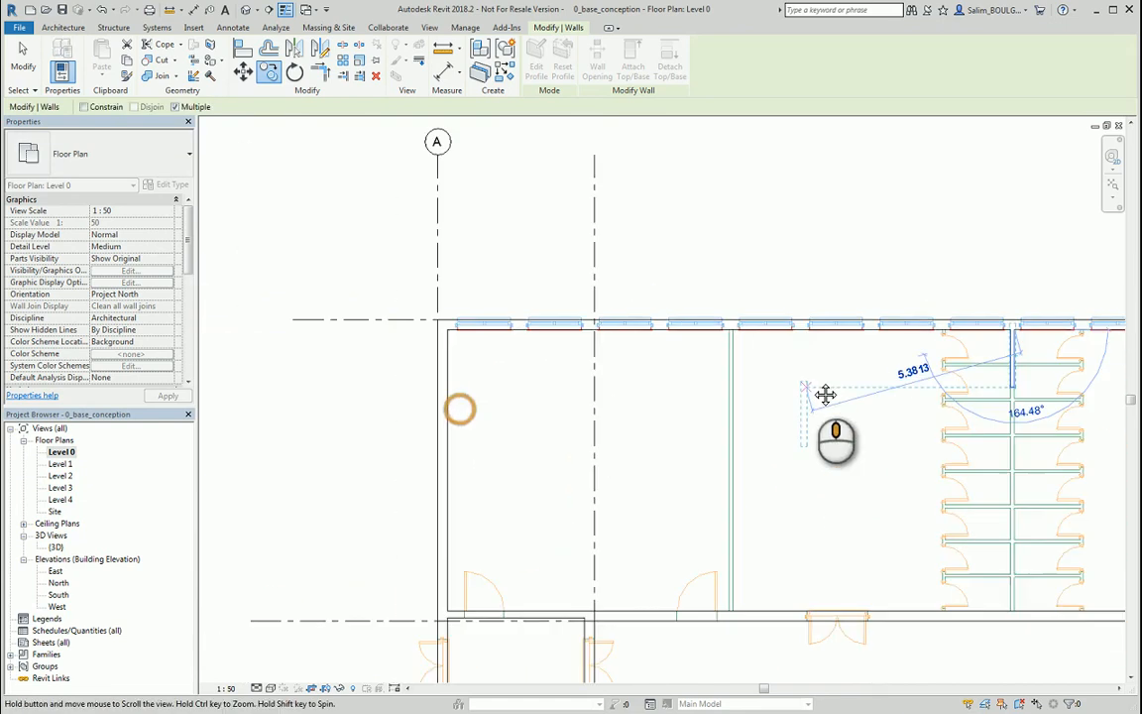
{"action": "scroll", "coordinate": [751, 339], "scroll_direction": "up", "scroll_amount": 5}
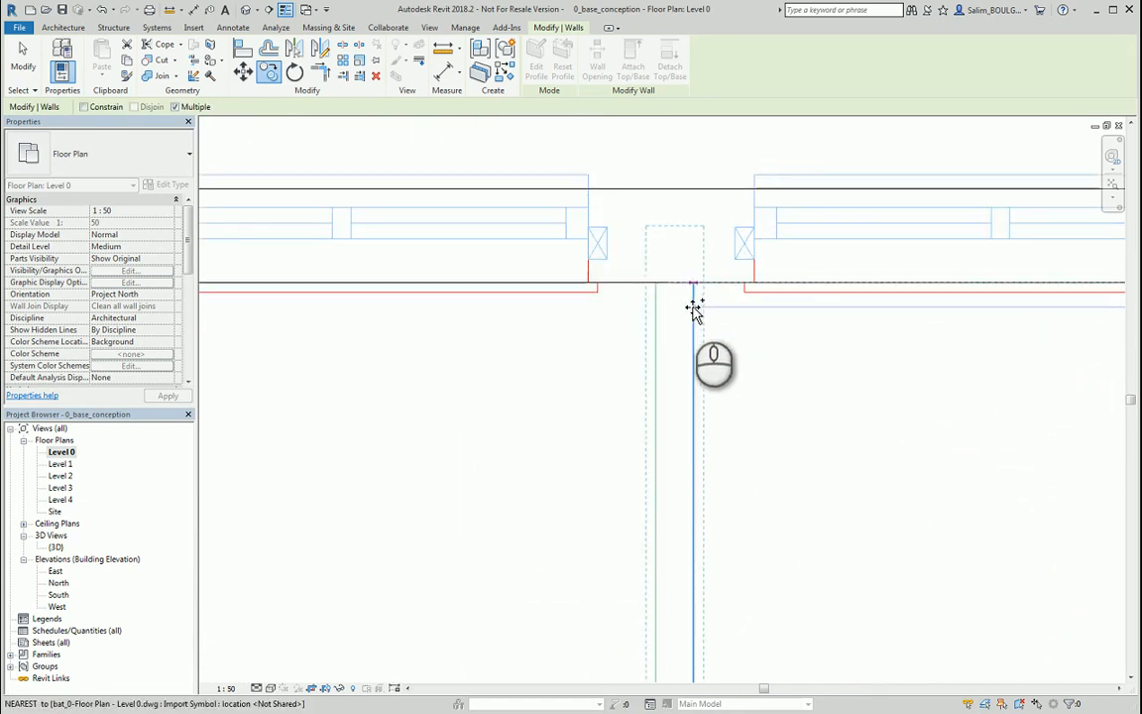
{"action": "left_click", "coordinate": [694, 288]}
{"action": "left_click", "coordinate": [721, 393]}
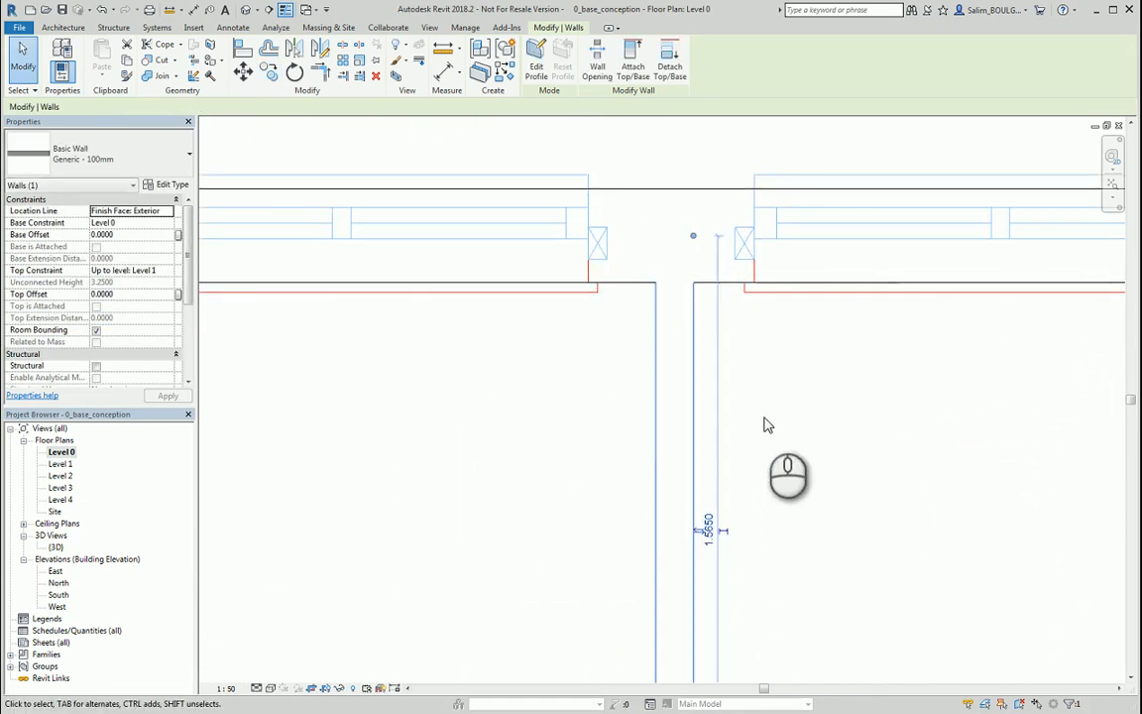
{"action": "scroll", "coordinate": [800, 425], "scroll_direction": "down", "scroll_amount": 4}
{"action": "middle_click_drag", "start_coordinate": [913, 449], "coordinate": [563, 394]}
{"action": "left_click", "coordinate": [666, 430]}
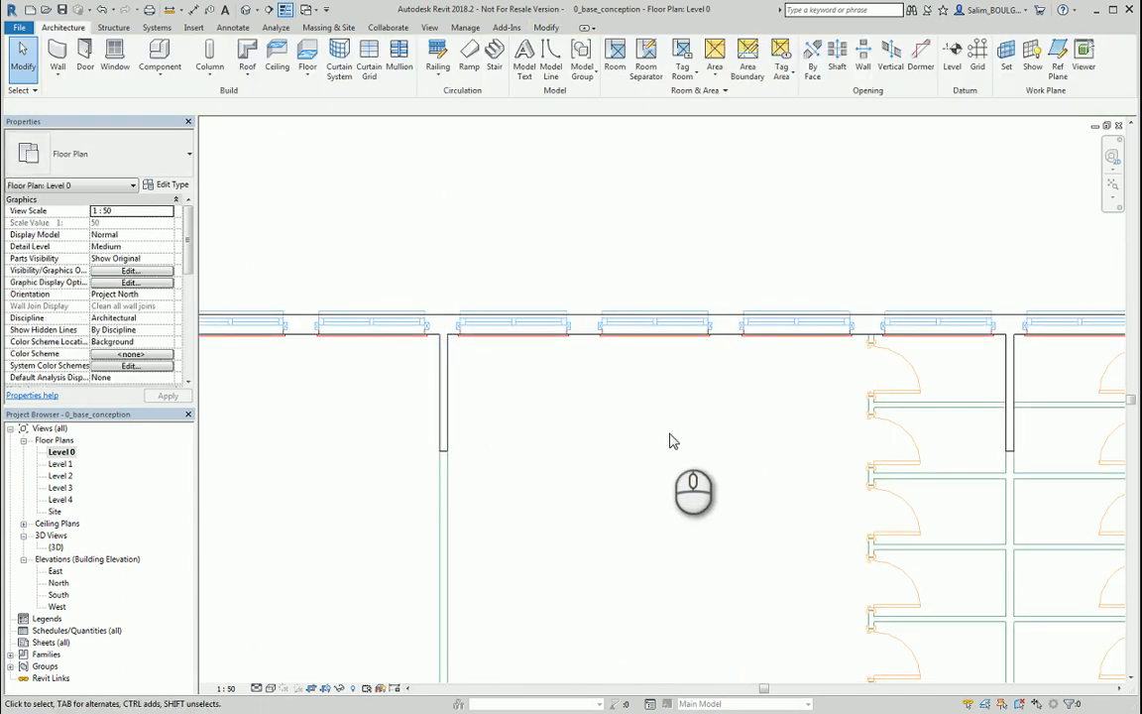
Step: Change the Level 0 plan's visual style to Hidden Line
{"action": "scroll", "coordinate": [674, 436], "scroll_direction": "down", "scroll_amount": 3}
{"action": "middle_click_drag", "start_coordinate": [674, 436], "coordinate": [555, 417]}
{"action": "left_click", "coordinate": [273, 688]}
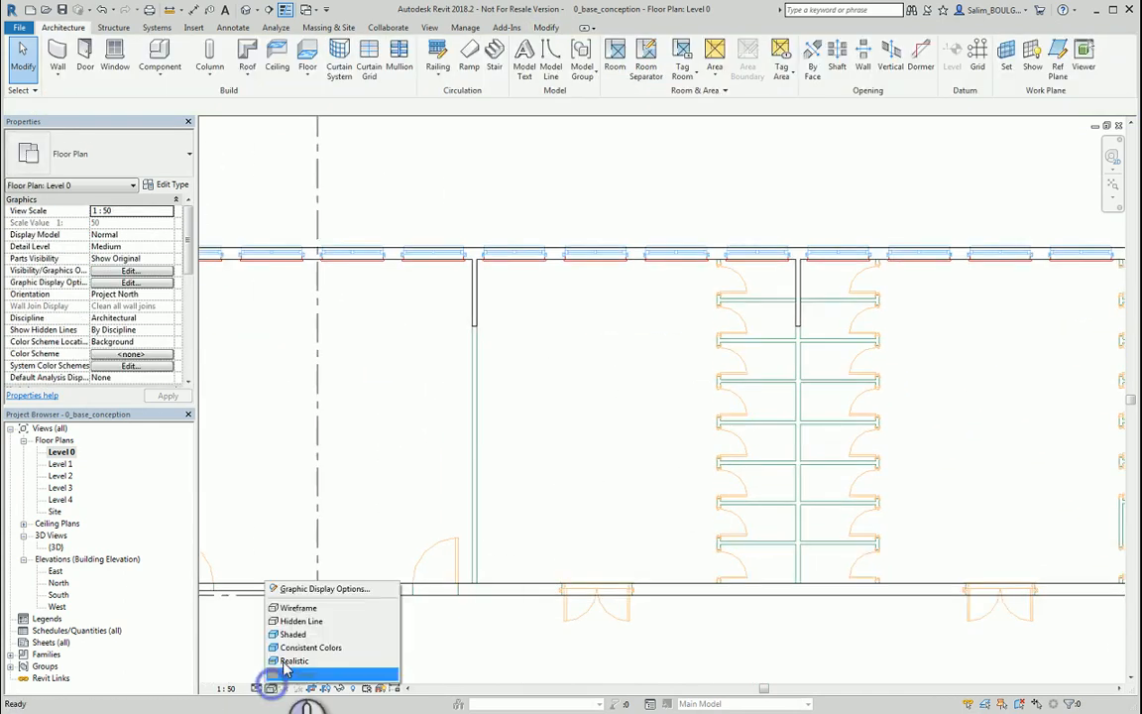
{"action": "left_click", "coordinate": [317, 621]}
{"action": "scroll", "coordinate": [612, 404], "scroll_direction": "down", "scroll_amount": 5}
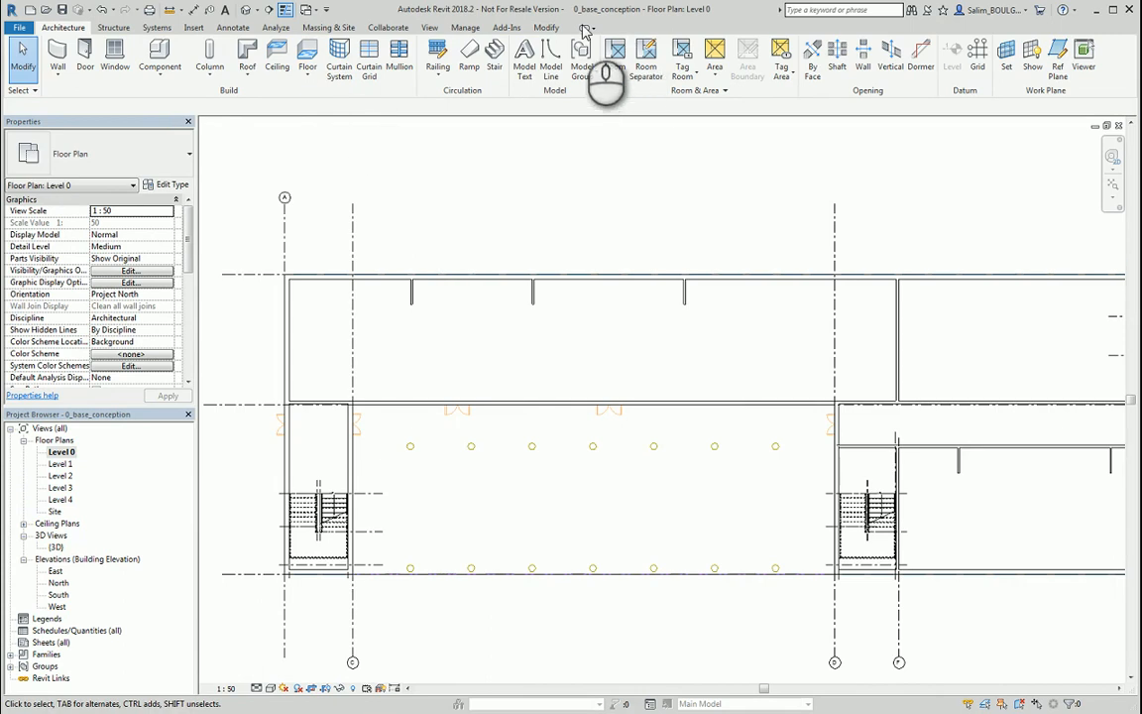
Step: Extend the three short walls in the upper wing to the wall at grid 3 with Trim/Extend Multiple Elements
{"action": "left_click", "coordinate": [545, 28]}
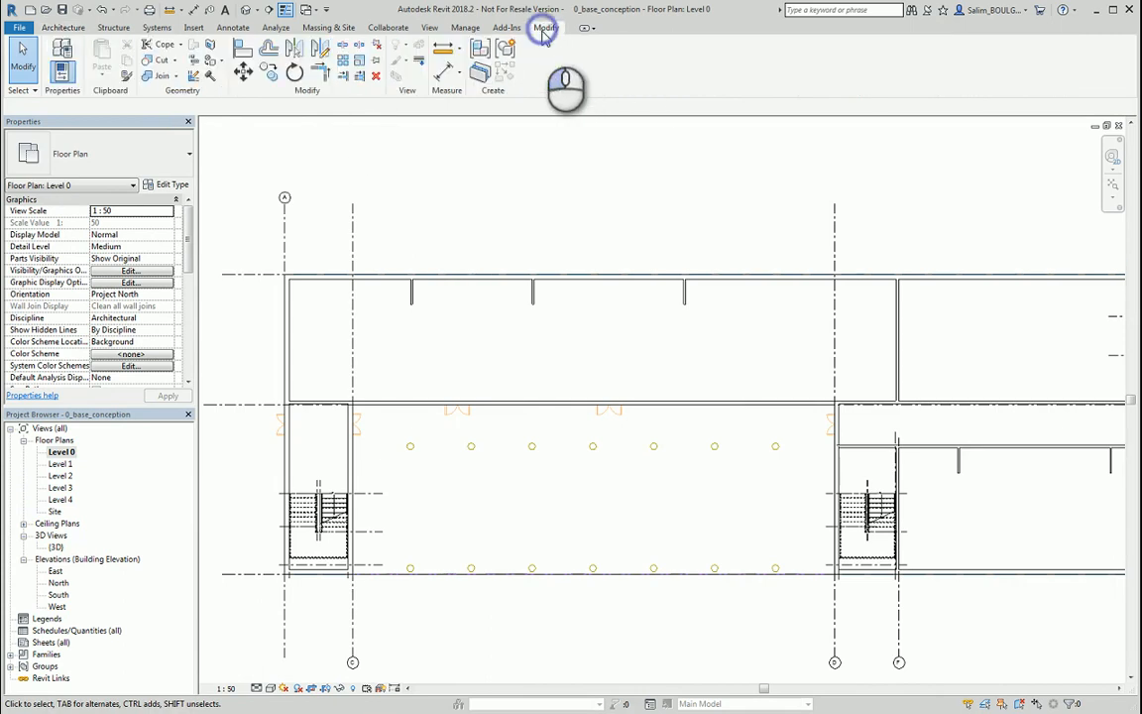
{"action": "left_click", "coordinate": [360, 76]}
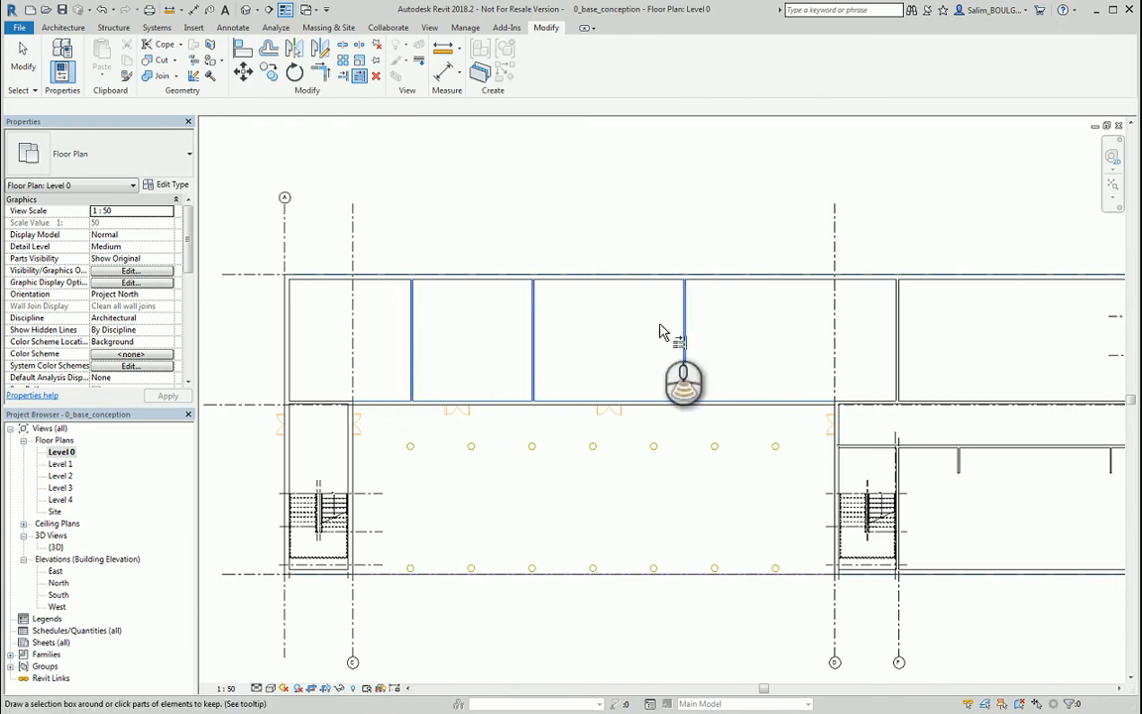
{"action": "scroll", "coordinate": [662, 332], "scroll_direction": "down", "scroll_amount": 2}
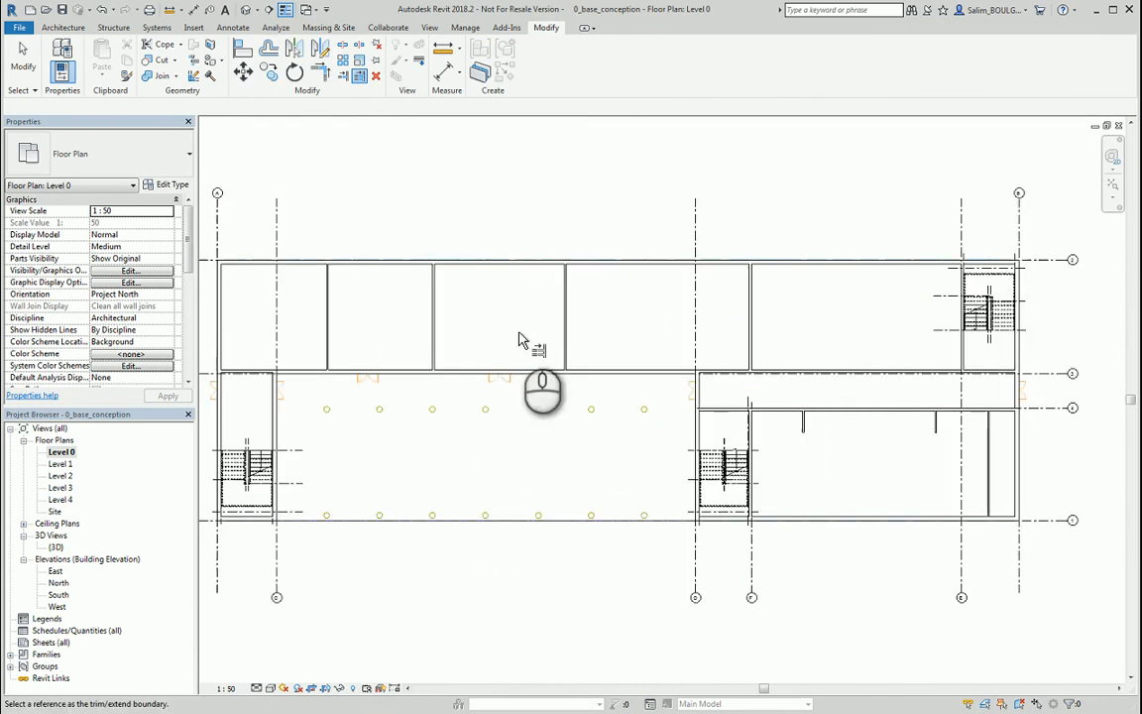
{"action": "key", "text": "Escape"}
Step: Extend the two short walls below grid 4 to the exterior wall at grid 1 with Trim/Extend Multiple Elements
{"action": "middle_click_drag", "start_coordinate": [929, 467], "coordinate": [679, 420]}
{"action": "scroll", "coordinate": [563, 377], "scroll_direction": "up", "scroll_amount": 2}
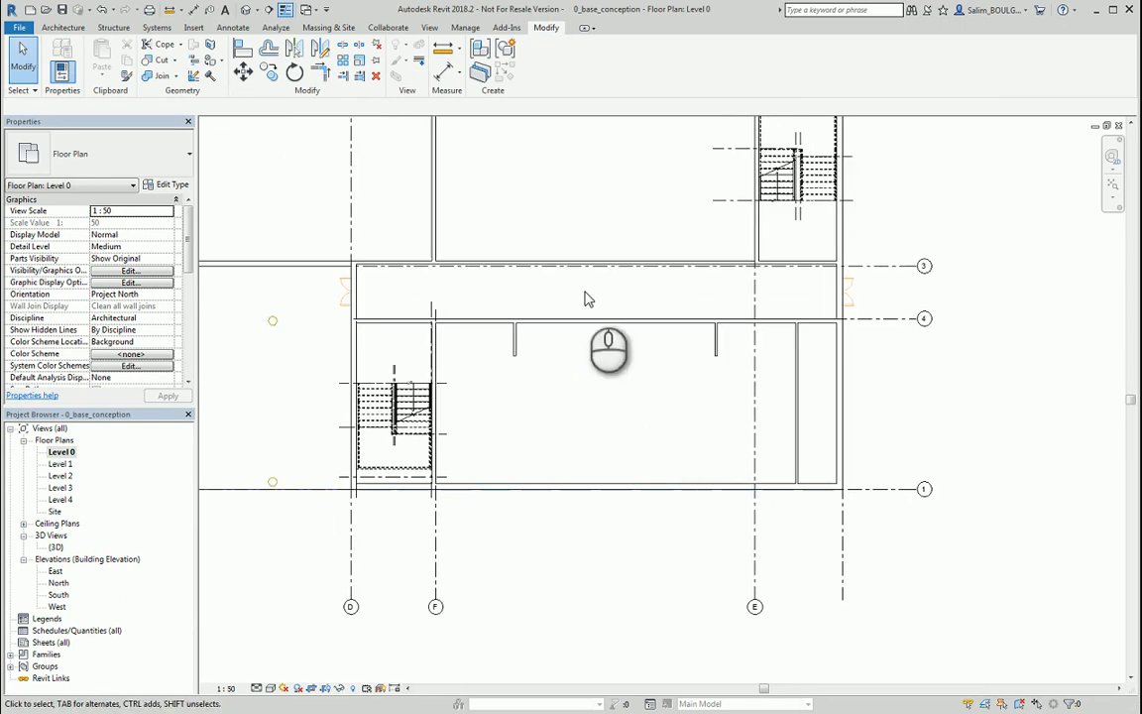
{"action": "left_click", "coordinate": [359, 79]}
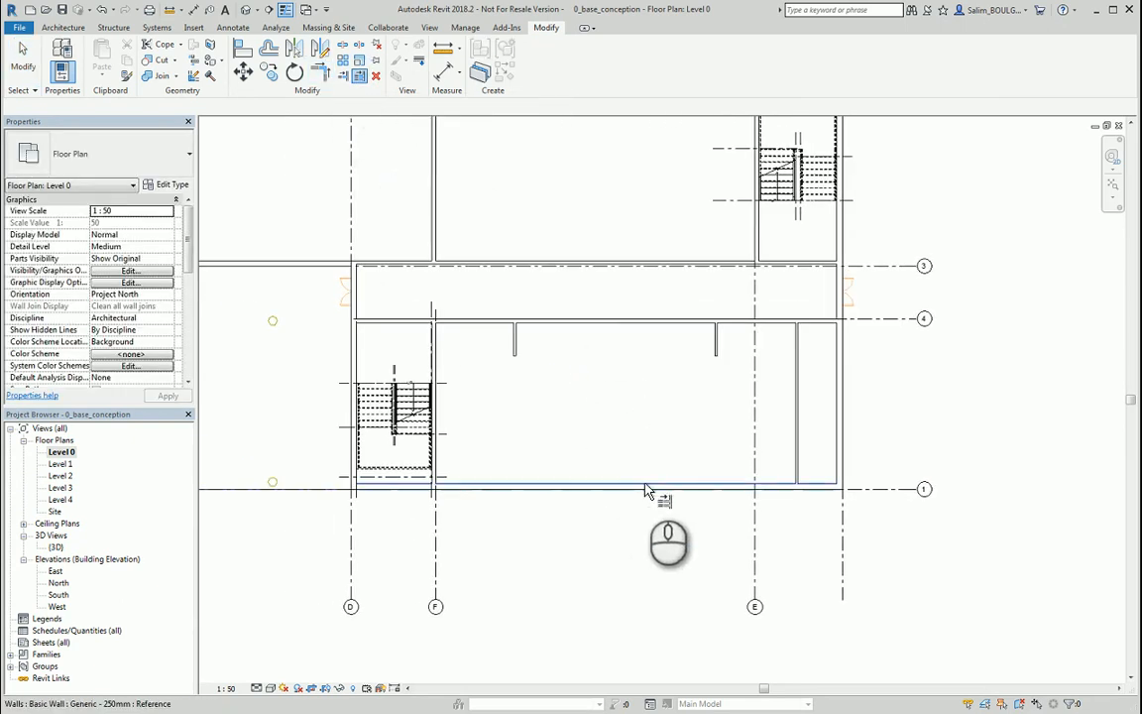
{"action": "left_click_drag", "start_coordinate": [730, 340], "coordinate": [526, 408]}
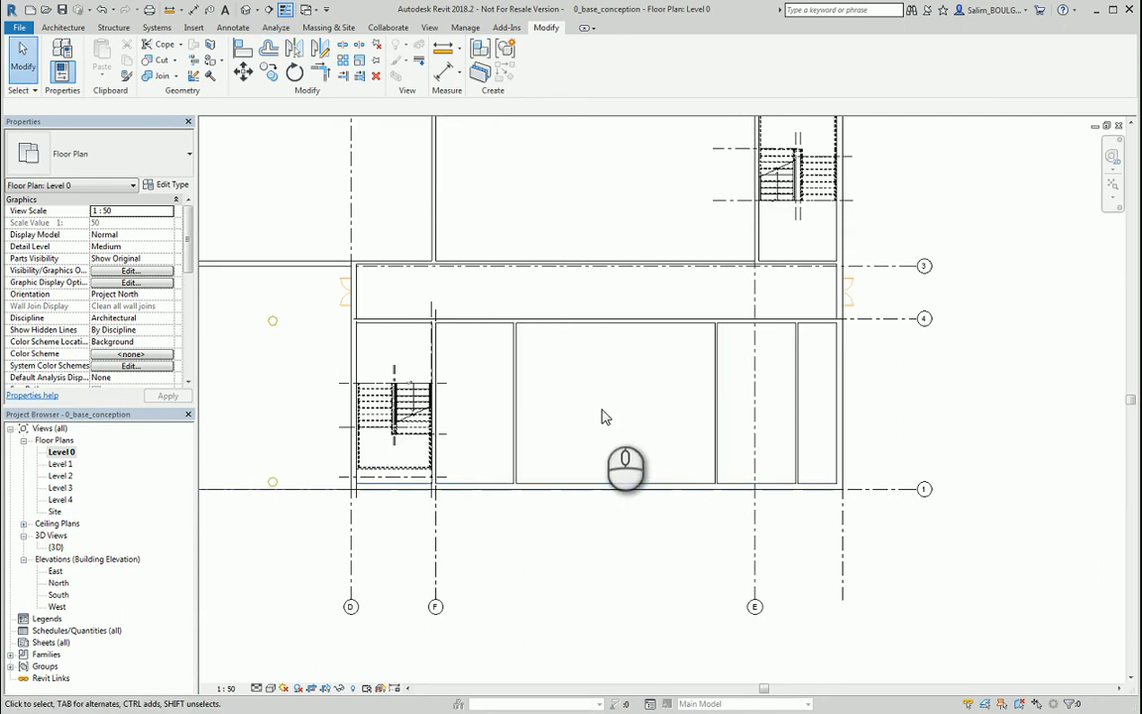
{"action": "scroll", "coordinate": [639, 415], "scroll_direction": "down", "scroll_amount": 3}
{"action": "middle_click_drag", "start_coordinate": [634, 413], "coordinate": [929, 434]}
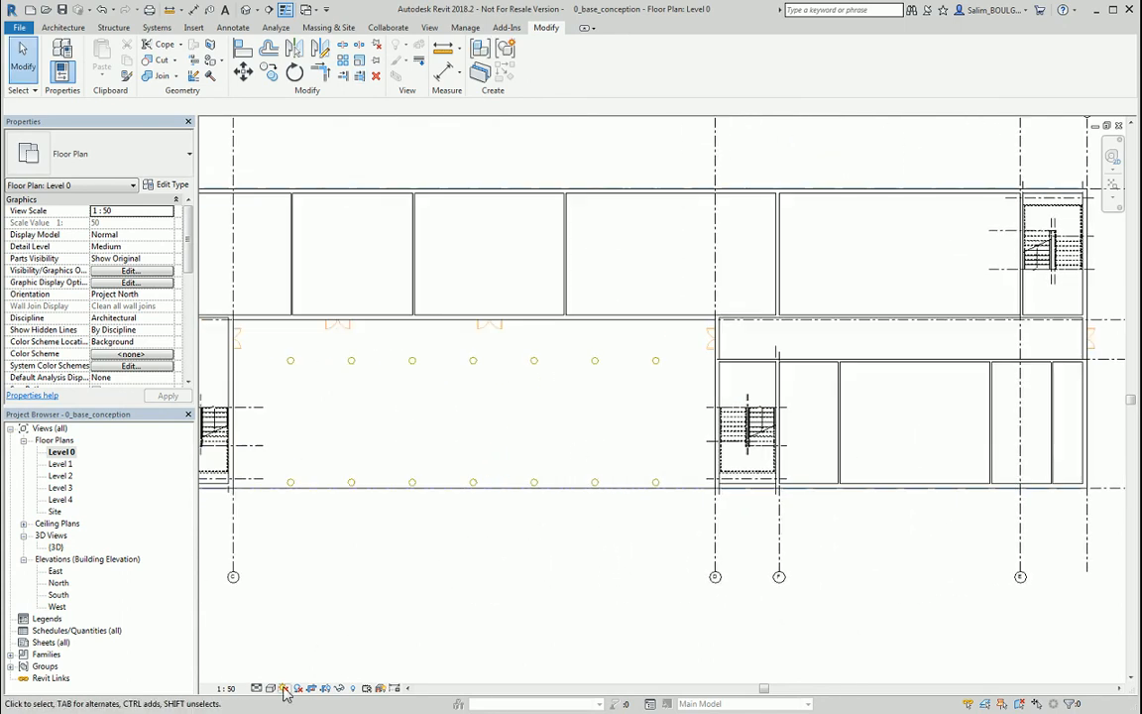
Step: Change the Level 0 plan's visual style to Wireframe
{"action": "left_click", "coordinate": [271, 687]}
{"action": "left_click", "coordinate": [308, 609]}
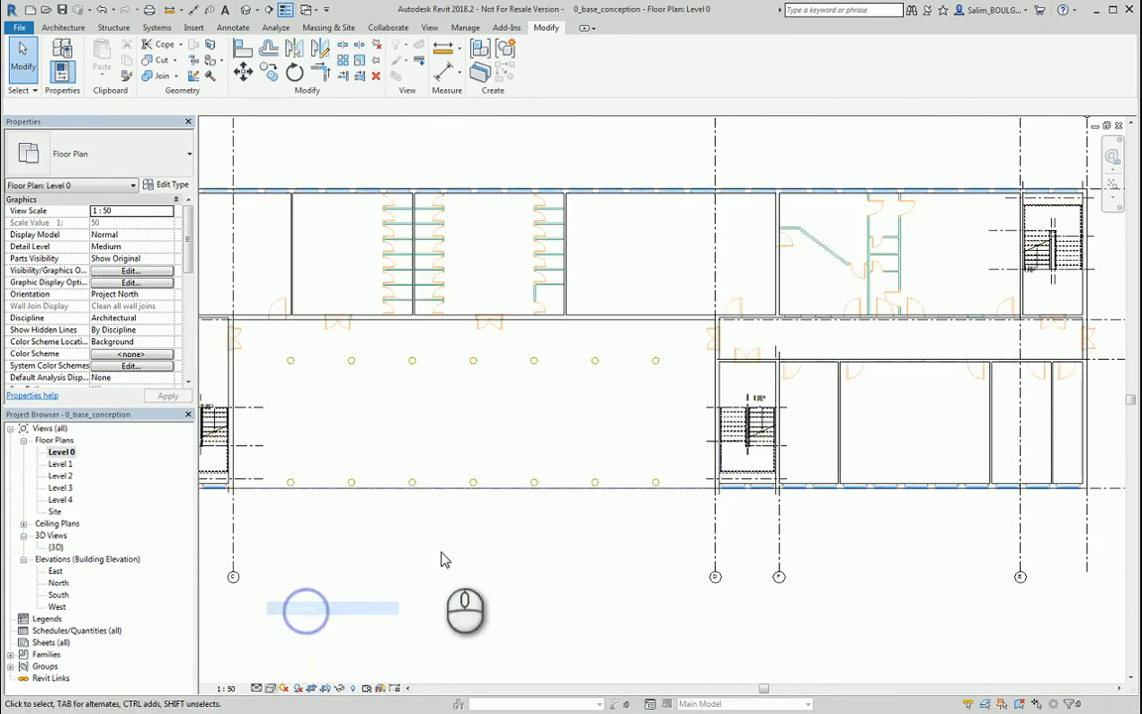
{"action": "scroll", "coordinate": [491, 446], "scroll_direction": "up", "scroll_amount": 5}
{"action": "scroll", "coordinate": [468, 318], "scroll_direction": "up", "scroll_amount": 3}
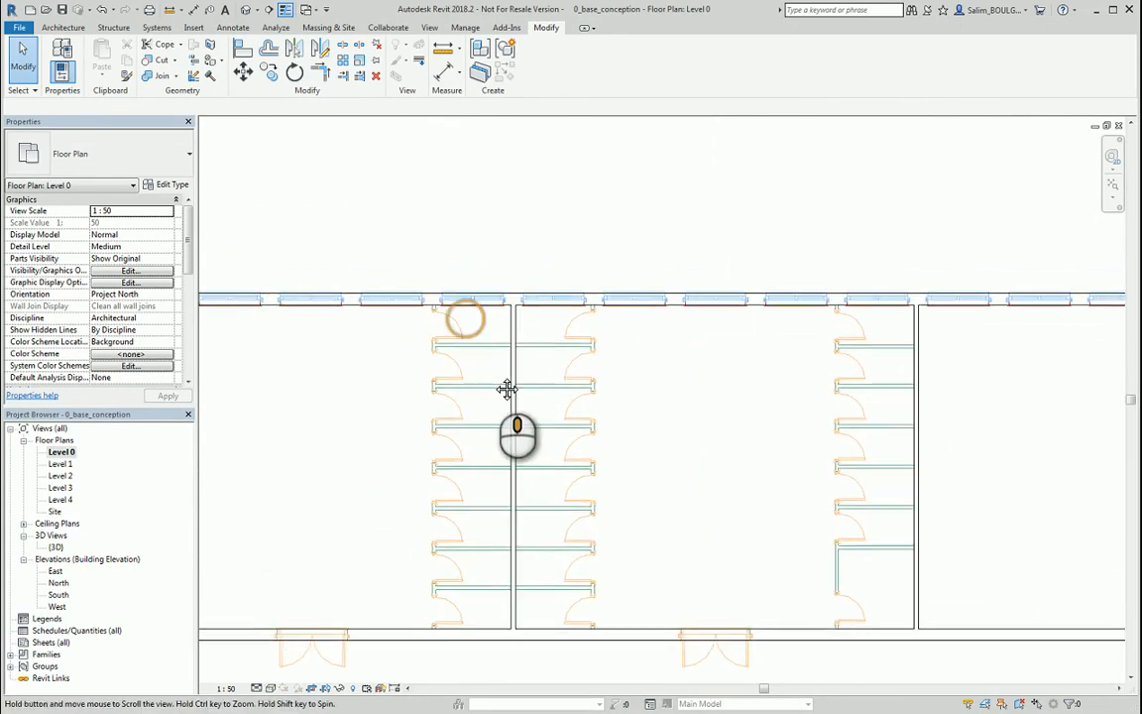
{"action": "scroll", "coordinate": [474, 314], "scroll_direction": "up", "scroll_amount": 2}
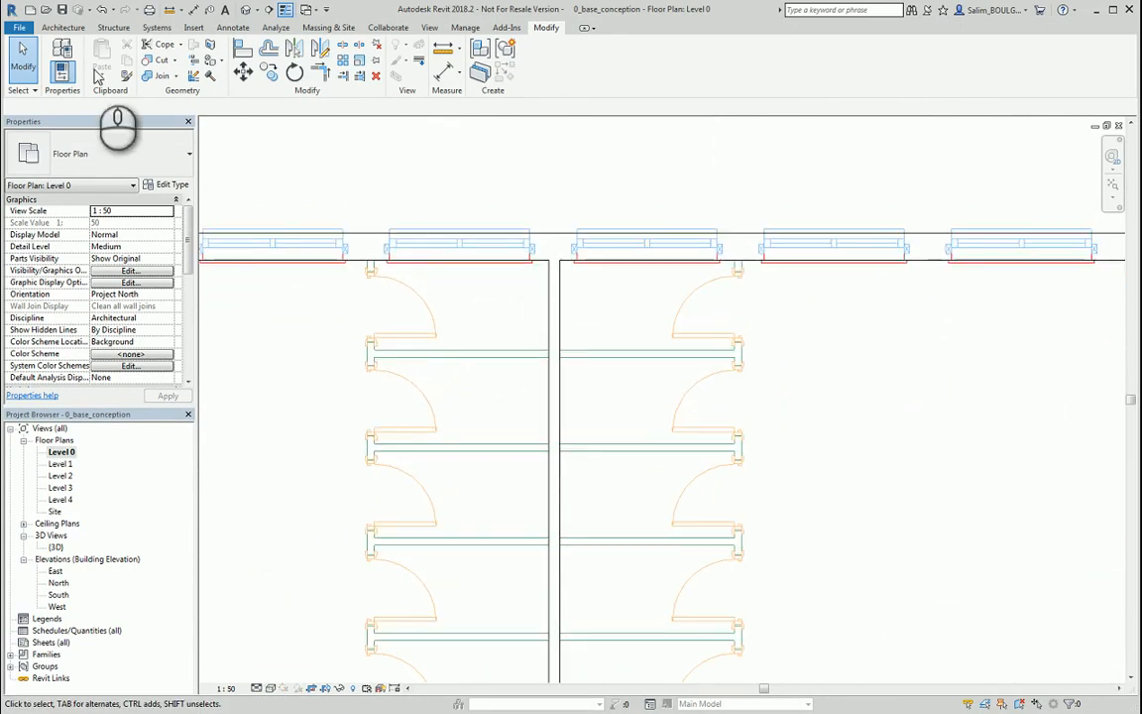
Step: Draw a Generic - 70mm architectural wall along the west door line of the double cubicle row, from the exterior wall to the corridor wall
{"action": "left_click", "coordinate": [64, 28]}
{"action": "left_click", "coordinate": [58, 77]}
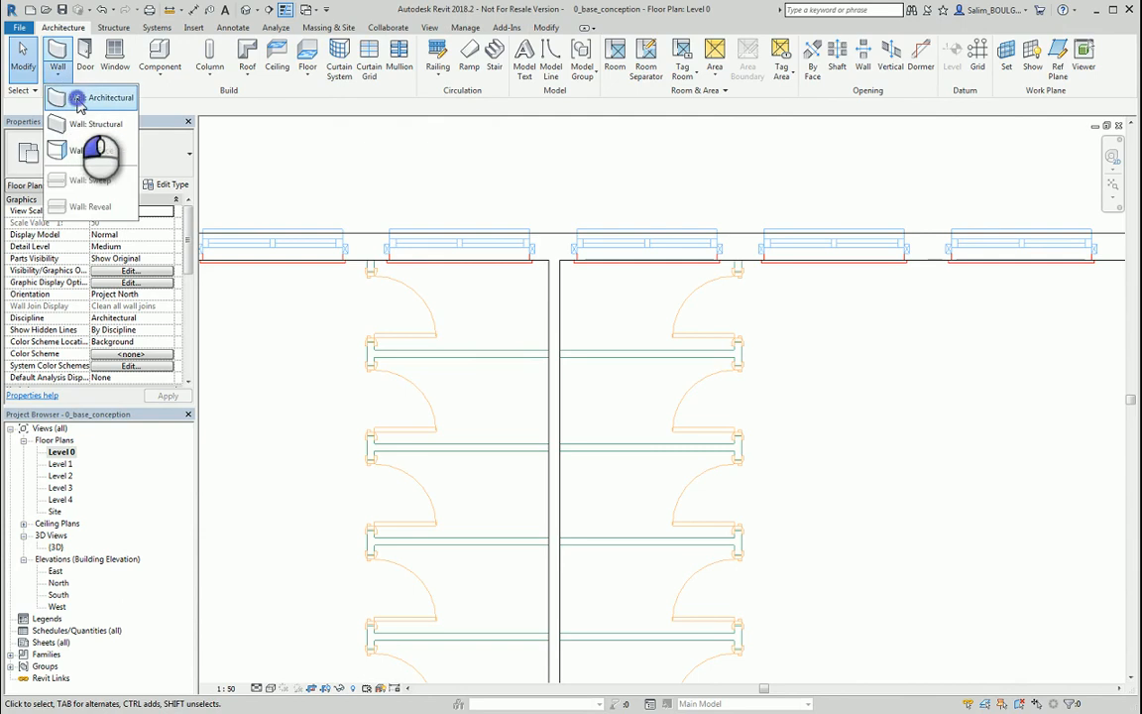
{"action": "left_click", "coordinate": [80, 99]}
{"action": "left_click", "coordinate": [120, 154]}
{"action": "scroll", "coordinate": [136, 284], "scroll_direction": "up", "scroll_amount": 1}
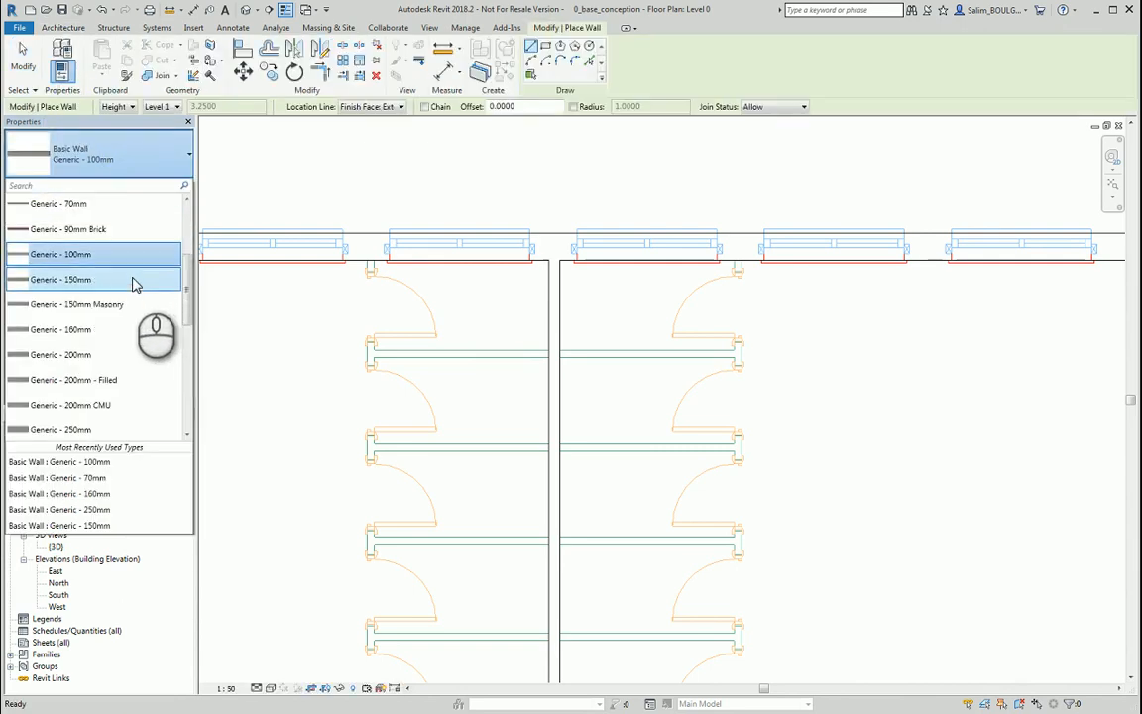
{"action": "scroll", "coordinate": [136, 284], "scroll_direction": "up", "scroll_amount": 2}
{"action": "left_click", "coordinate": [117, 265]}
{"action": "scroll", "coordinate": [403, 288], "scroll_direction": "up", "scroll_amount": 1}
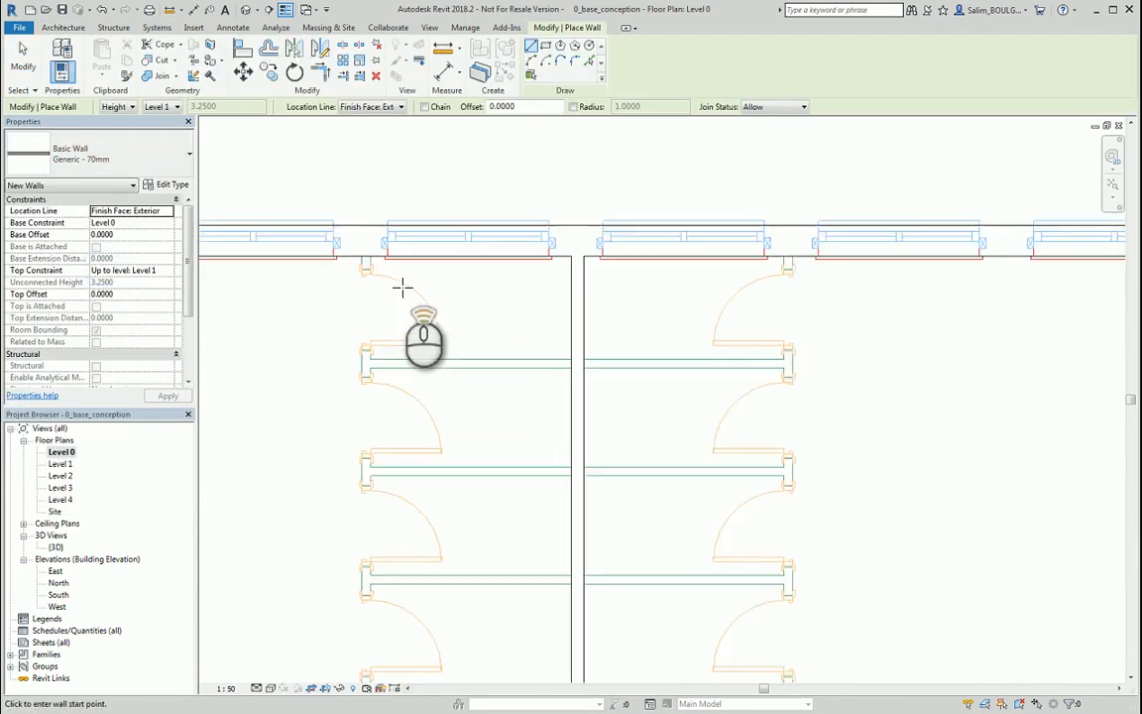
{"action": "scroll", "coordinate": [402, 287], "scroll_direction": "up", "scroll_amount": 3}
{"action": "left_click", "coordinate": [343, 220]}
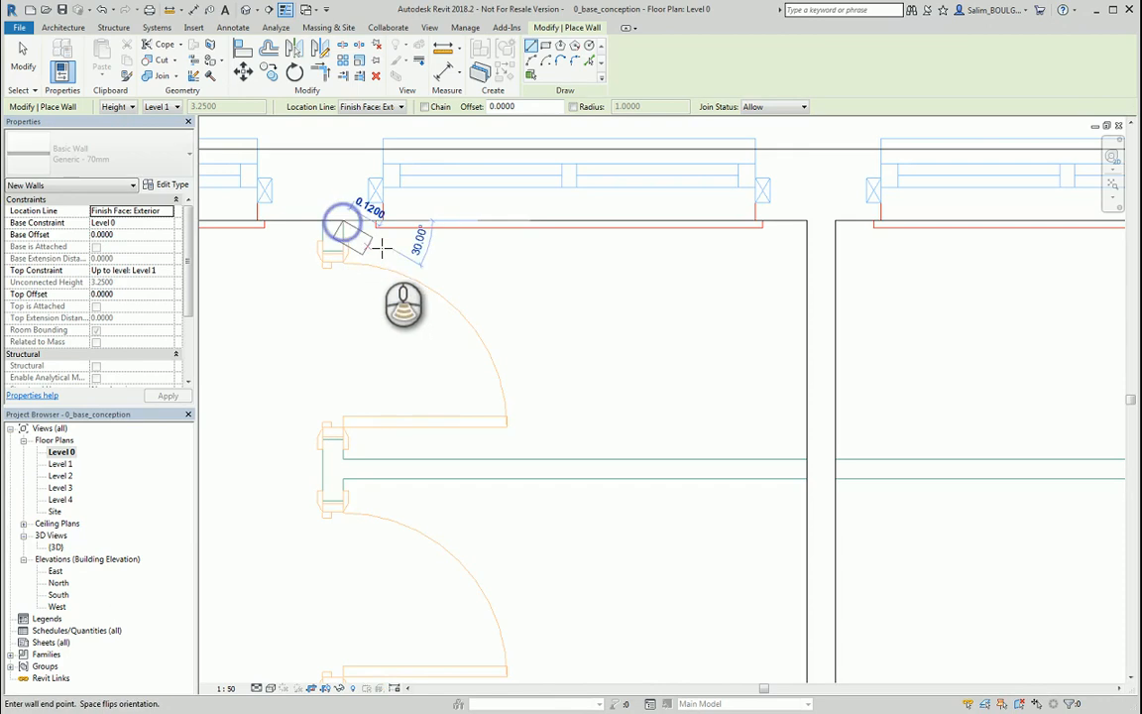
{"action": "scroll", "coordinate": [383, 247], "scroll_direction": "down", "scroll_amount": 5}
{"action": "scroll", "coordinate": [407, 386], "scroll_direction": "up", "scroll_amount": 5}
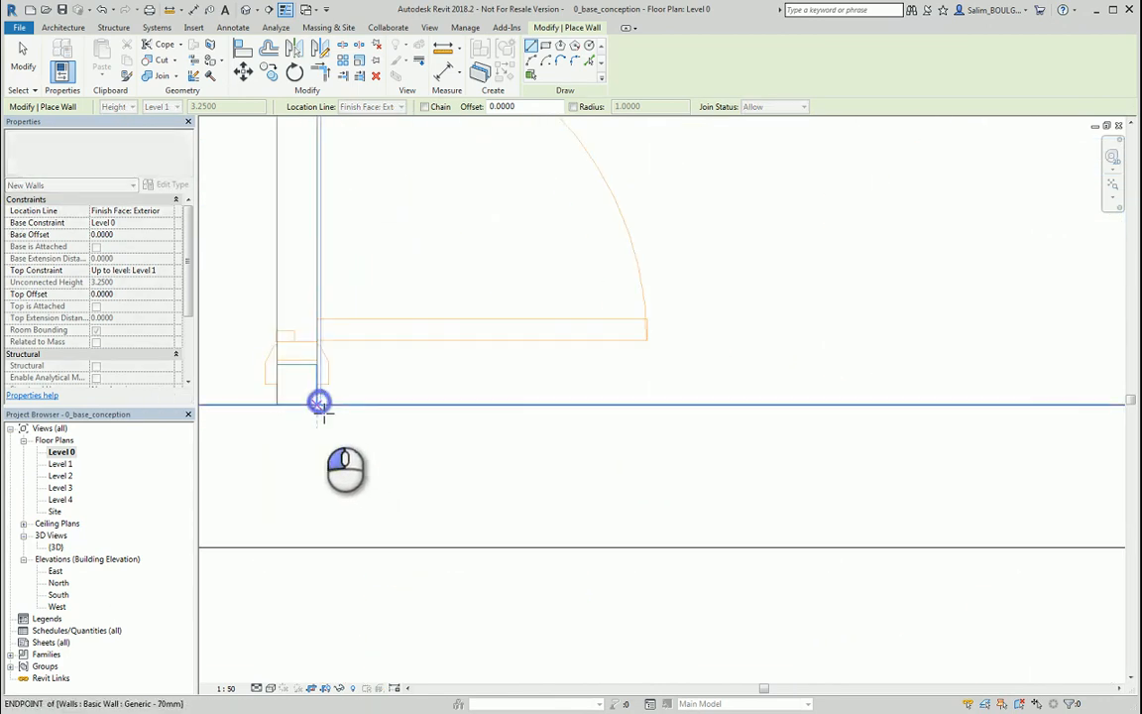
{"action": "scroll", "coordinate": [344, 469], "scroll_direction": "down", "scroll_amount": 4}
{"action": "middle_click_drag", "start_coordinate": [408, 458], "coordinate": [503, 541]}
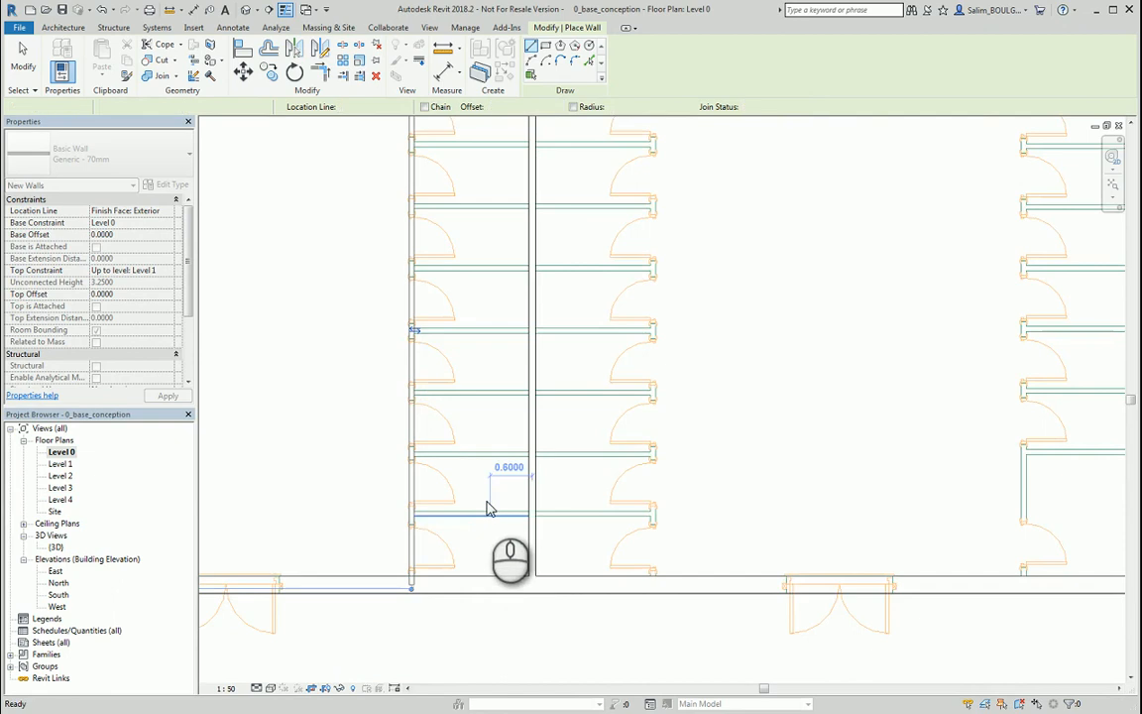
{"action": "scroll", "coordinate": [482, 396], "scroll_direction": "up", "scroll_amount": 5}
{"action": "scroll", "coordinate": [475, 338], "scroll_direction": "down", "scroll_amount": 5}
{"action": "key", "text": "Escape"}
{"action": "middle_click_drag", "start_coordinate": [454, 268], "coordinate": [506, 496]}
{"action": "key", "text": "Escape"}
Step: Copy the new 70 mm wall onto the east door line of the double cubicle row, with multiple copies enabled
{"action": "middle_click_drag", "start_coordinate": [460, 311], "coordinate": [479, 373]}
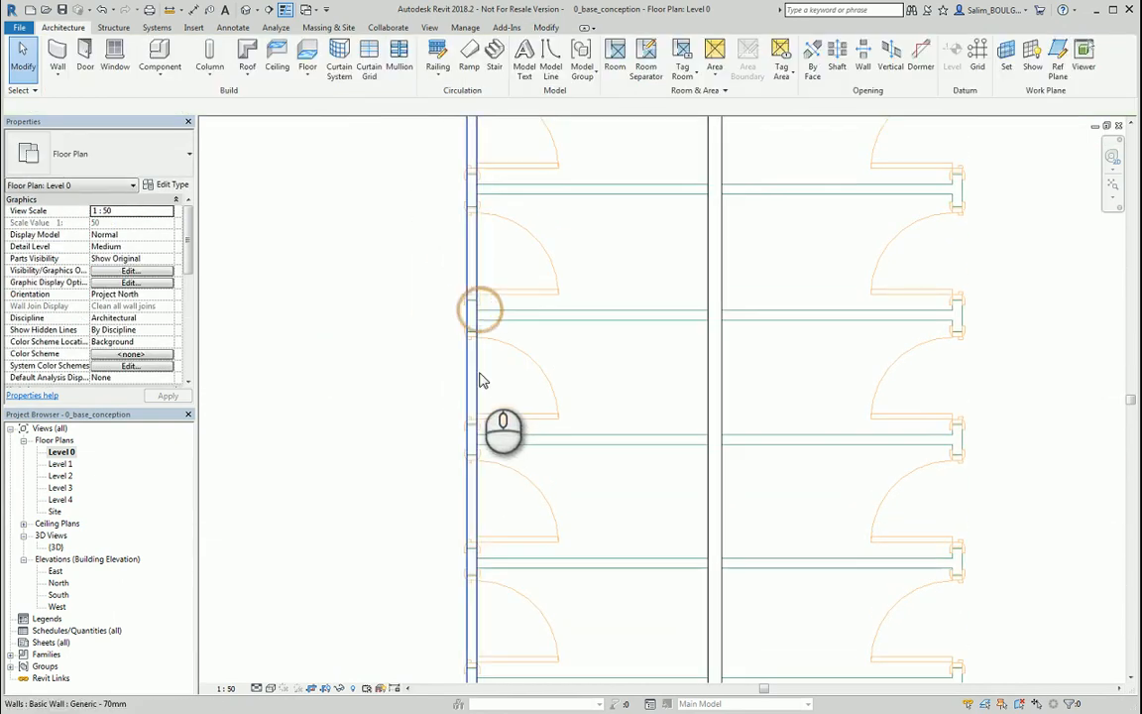
{"action": "left_click", "coordinate": [479, 378]}
{"action": "left_click", "coordinate": [269, 72]}
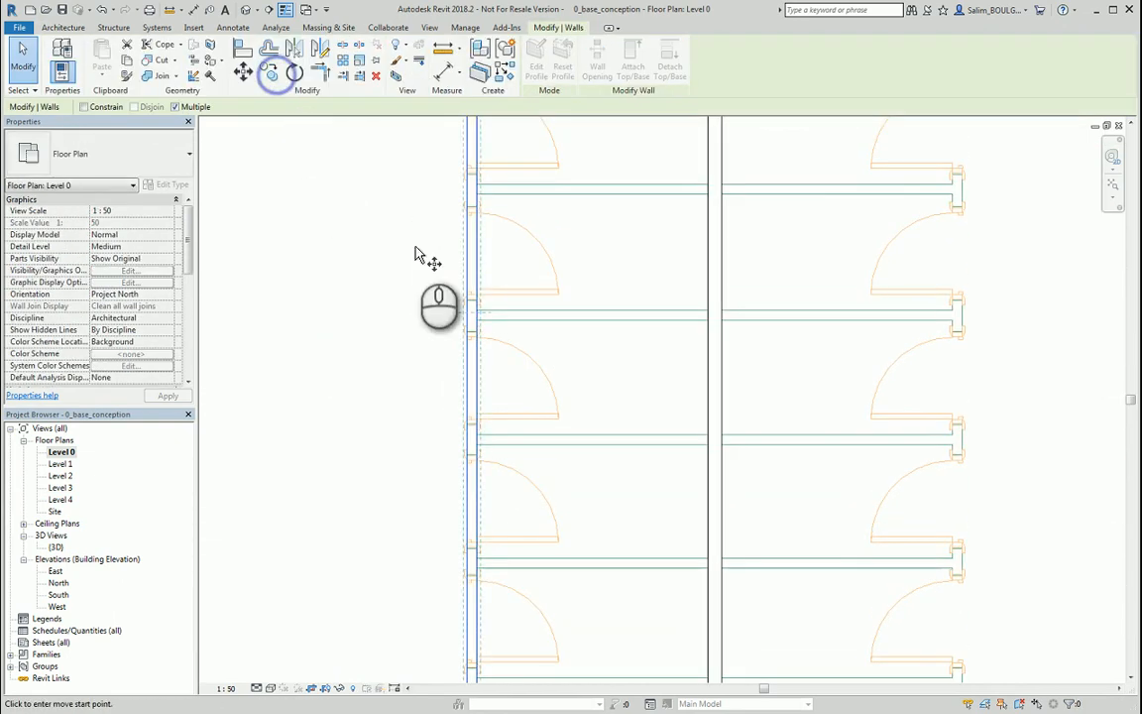
{"action": "scroll", "coordinate": [540, 555], "scroll_direction": "down", "scroll_amount": 3}
{"action": "scroll", "coordinate": [487, 357], "scroll_direction": "up", "scroll_amount": 5}
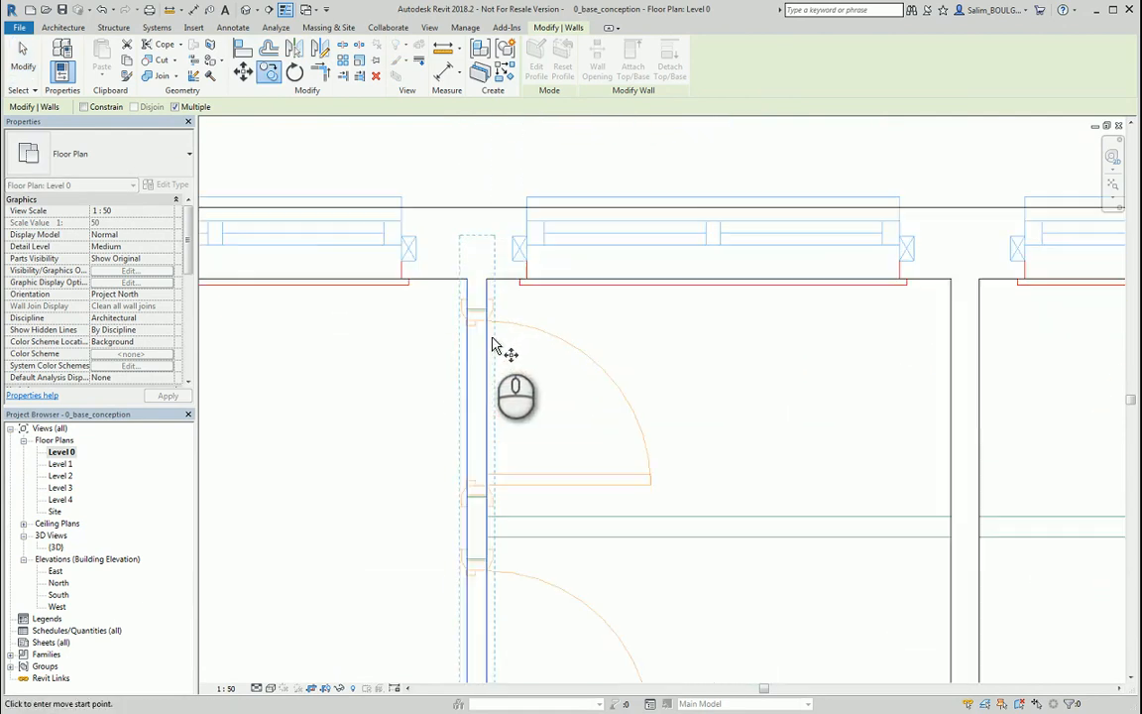
{"action": "scroll", "coordinate": [456, 311], "scroll_direction": "down", "scroll_amount": 5}
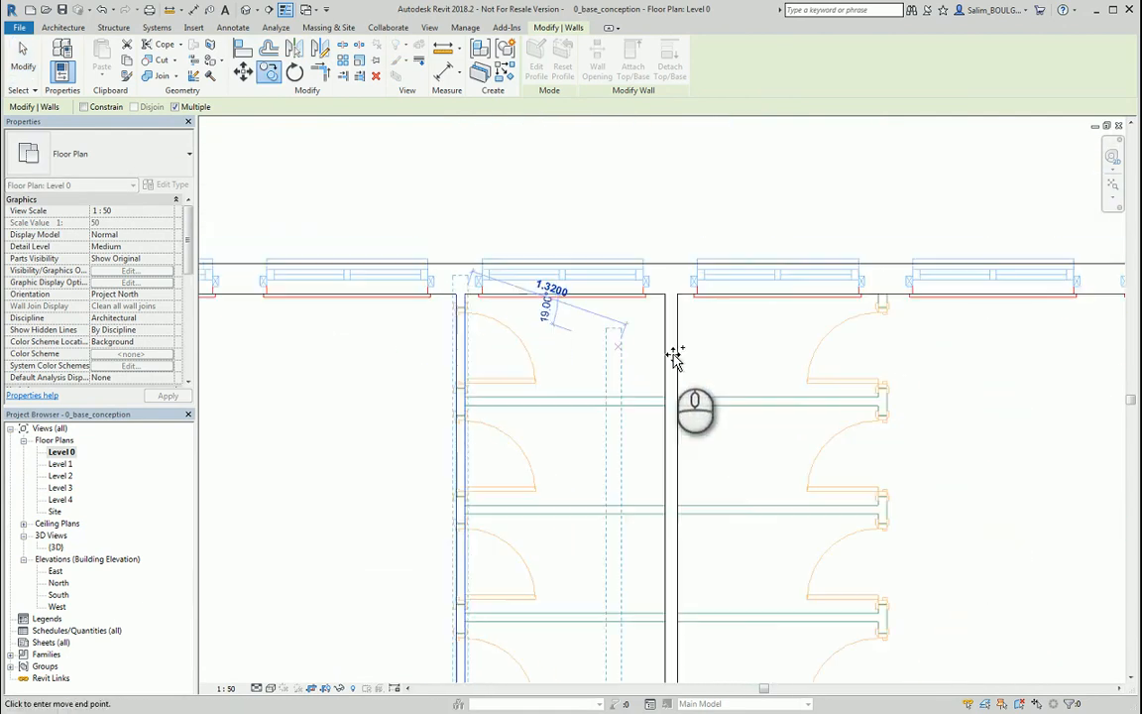
{"action": "middle_click_drag", "start_coordinate": [768, 353], "coordinate": [456, 359]}
{"action": "scroll", "coordinate": [588, 320], "scroll_direction": "up", "scroll_amount": 5}
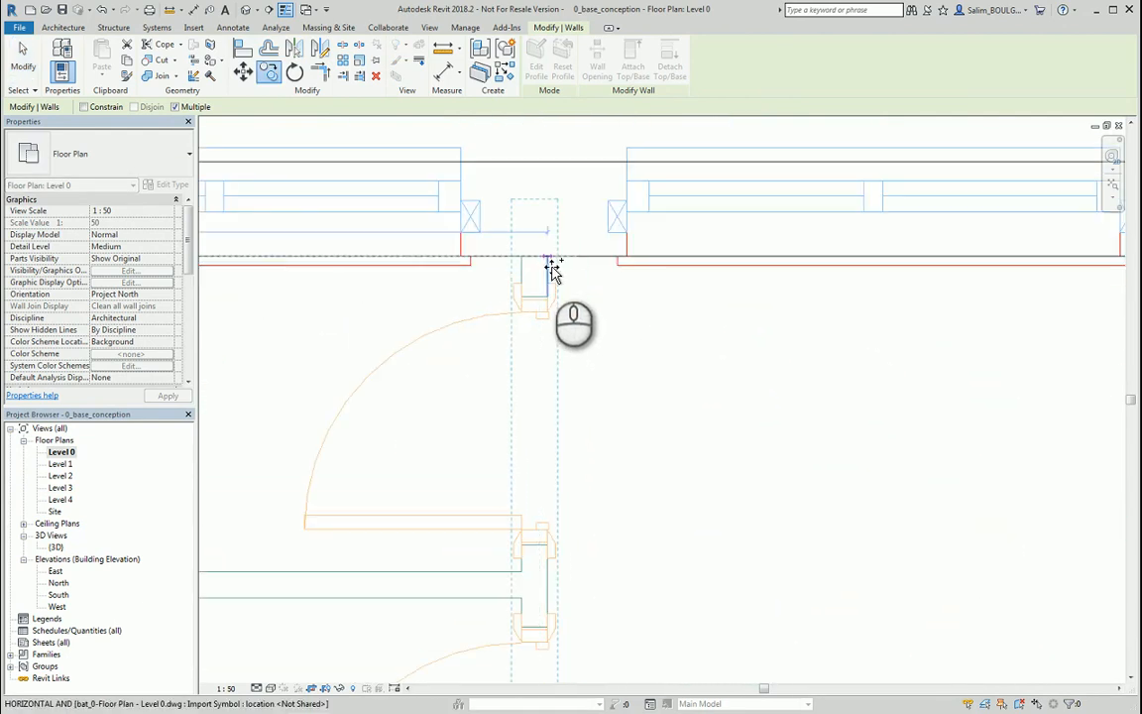
{"action": "scroll", "coordinate": [489, 372], "scroll_direction": "down", "scroll_amount": 5}
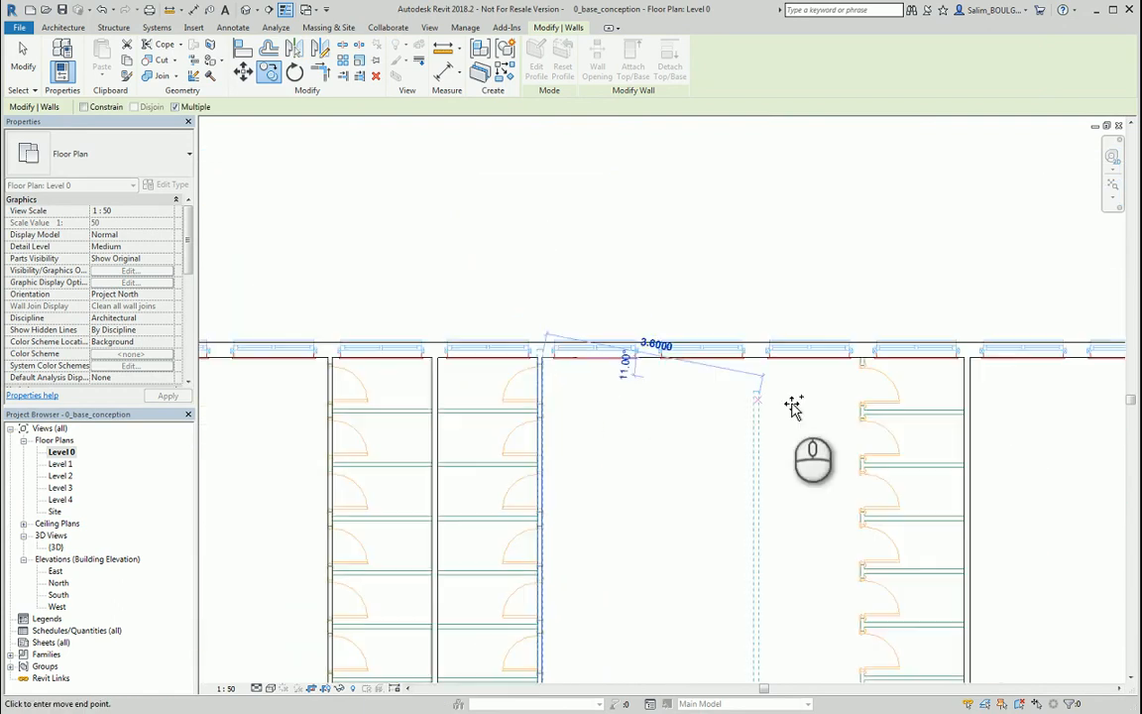
Step: Place another copy on the west partition of the narrow room block beside the slanted partition, aligned with the DWG line at the exterior wall
{"action": "middle_click_drag", "start_coordinate": [811, 399], "coordinate": [342, 387]}
{"action": "middle_click_drag", "start_coordinate": [706, 415], "coordinate": [129, 332]}
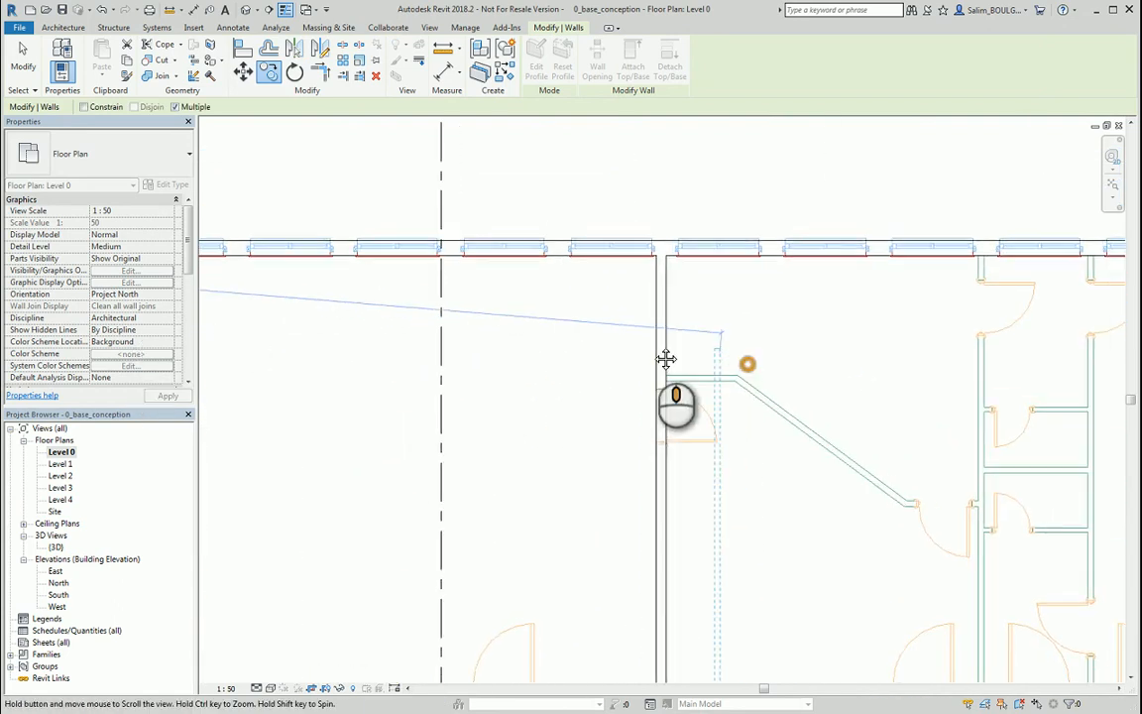
{"action": "middle_click_drag", "start_coordinate": [668, 357], "coordinate": [271, 301]}
{"action": "scroll", "coordinate": [507, 194], "scroll_direction": "up", "scroll_amount": 3}
{"action": "scroll", "coordinate": [507, 193], "scroll_direction": "up", "scroll_amount": 3}
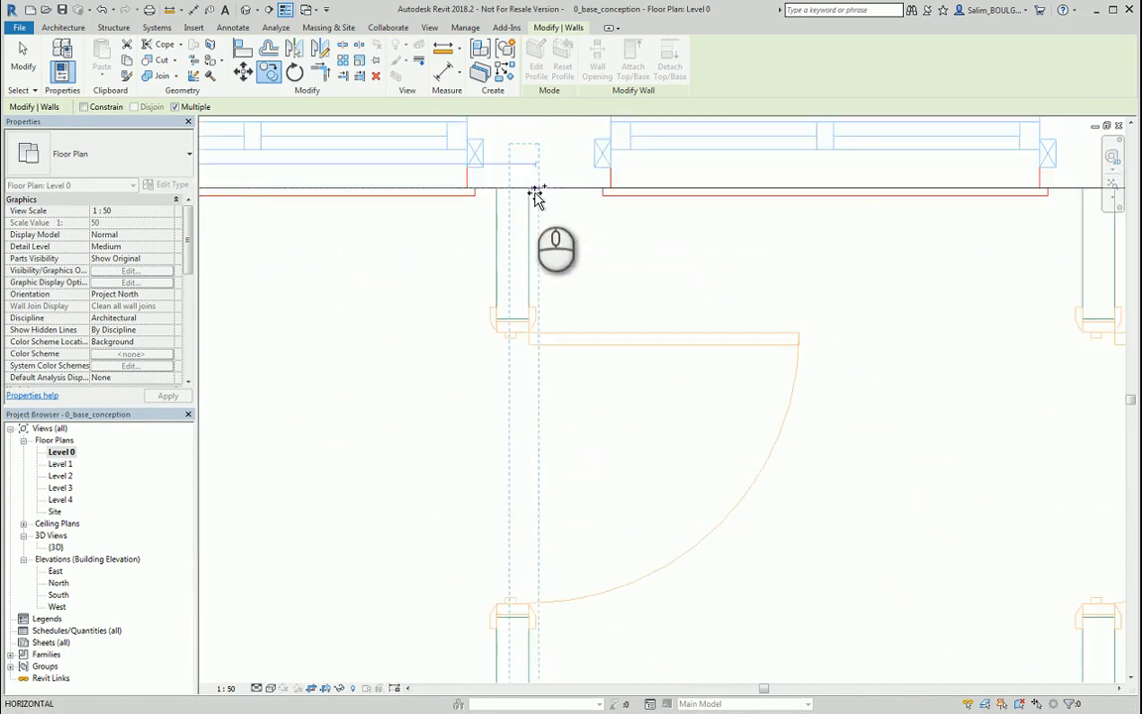
{"action": "left_click", "coordinate": [529, 190]}
{"action": "scroll", "coordinate": [532, 194], "scroll_direction": "down", "scroll_amount": 4}
{"action": "middle_click_drag", "start_coordinate": [844, 312], "coordinate": [443, 344]}
{"action": "scroll", "coordinate": [801, 216], "scroll_direction": "up", "scroll_amount": 3}
{"action": "scroll", "coordinate": [616, 296], "scroll_direction": "down", "scroll_amount": 5}
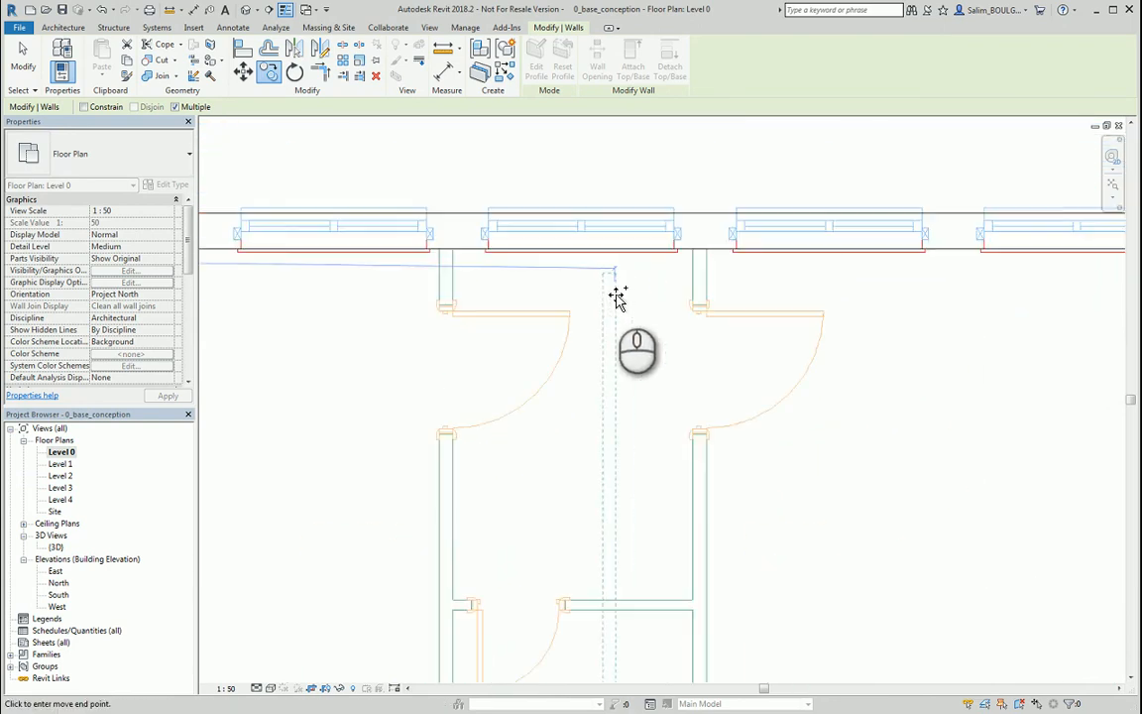
{"action": "middle_click_drag", "start_coordinate": [717, 381], "coordinate": [693, 482]}
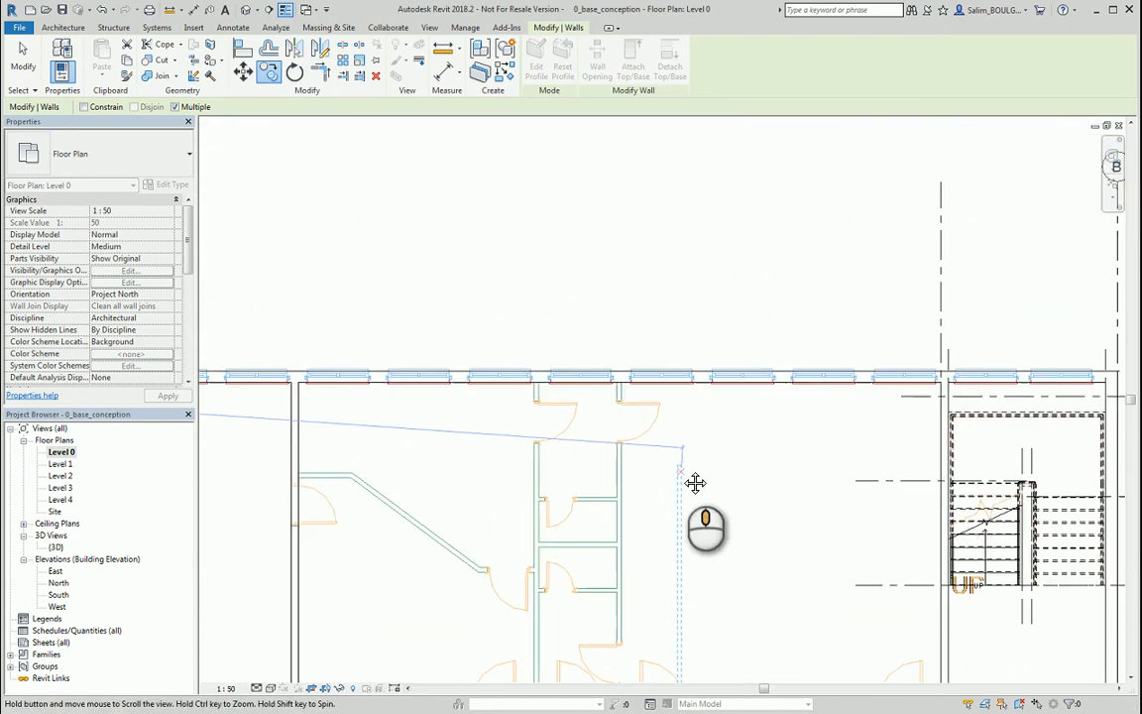
{"action": "scroll", "coordinate": [521, 405], "scroll_direction": "up", "scroll_amount": 6}
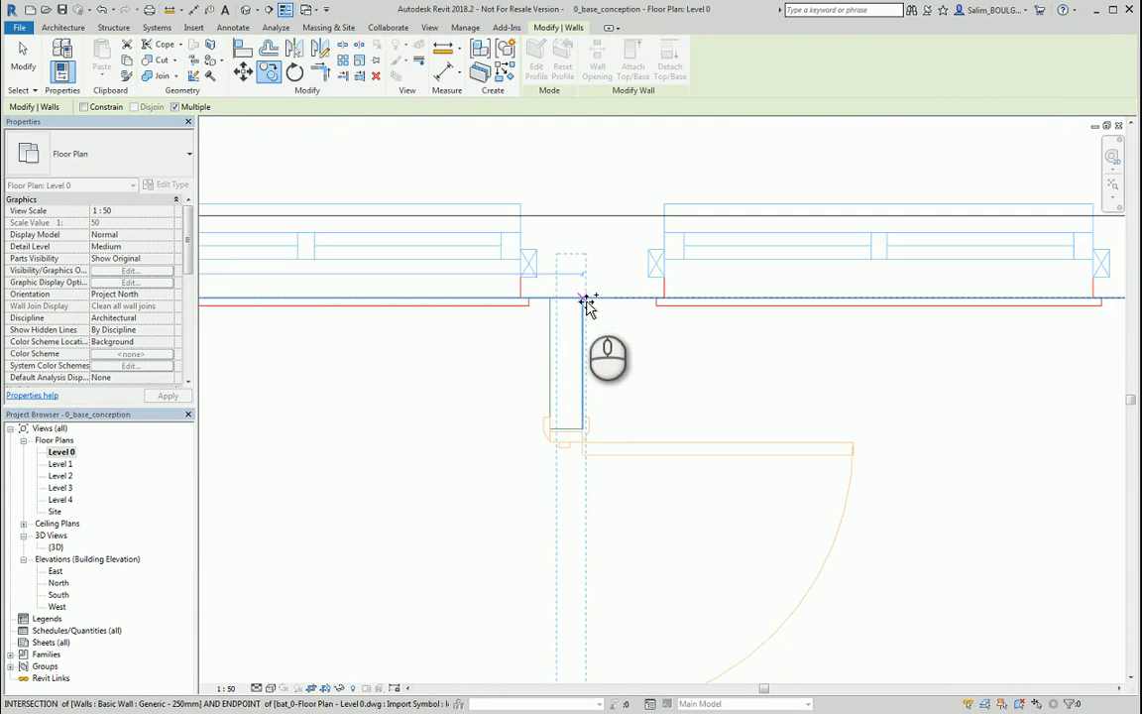
{"action": "left_click", "coordinate": [583, 299]}
Step: Place another copy on the narrow room block's east partition and end the copying
{"action": "scroll", "coordinate": [533, 359], "scroll_direction": "down", "scroll_amount": 4}
{"action": "scroll", "coordinate": [805, 359], "scroll_direction": "up", "scroll_amount": 5}
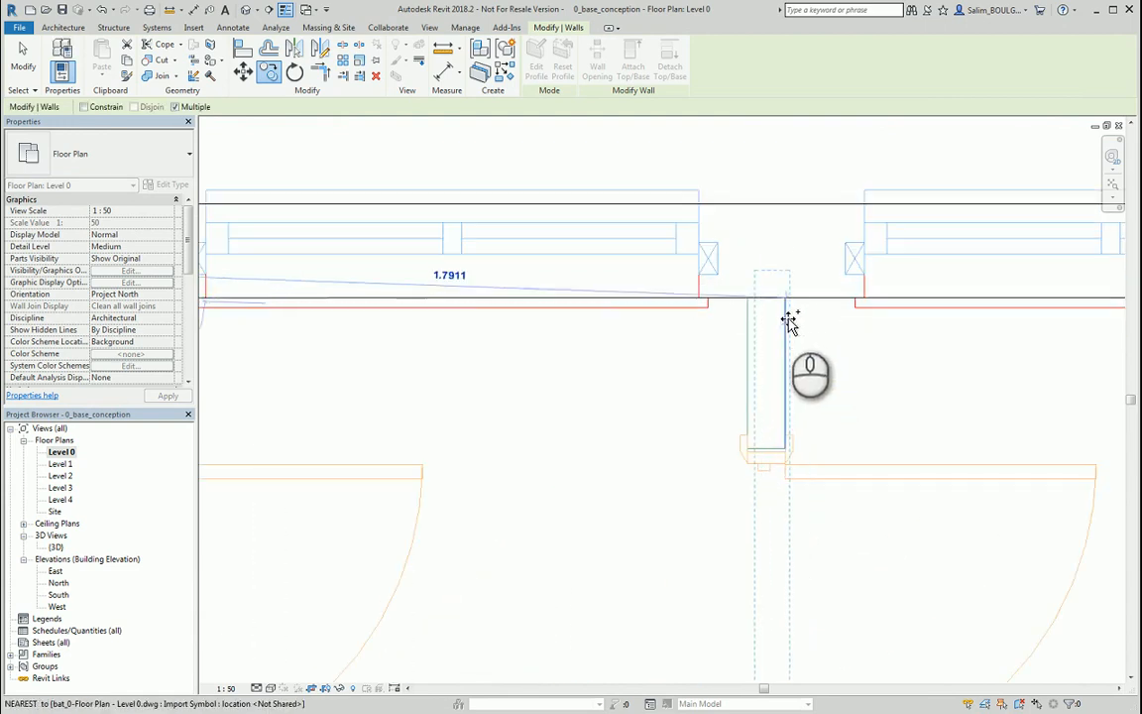
{"action": "left_click", "coordinate": [785, 307]}
{"action": "left_click", "coordinate": [817, 371]}
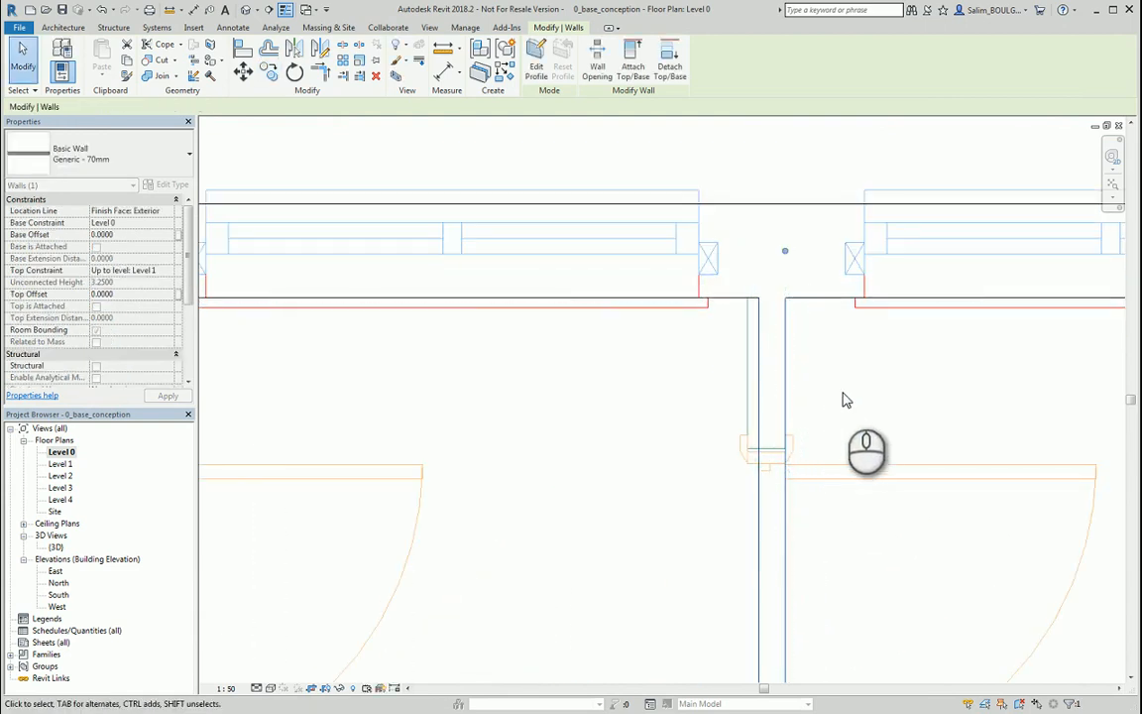
Step: Change both copied walls of the narrow room block to the Generic - 100mm type
{"action": "scroll", "coordinate": [854, 408], "scroll_direction": "down", "scroll_amount": 4}
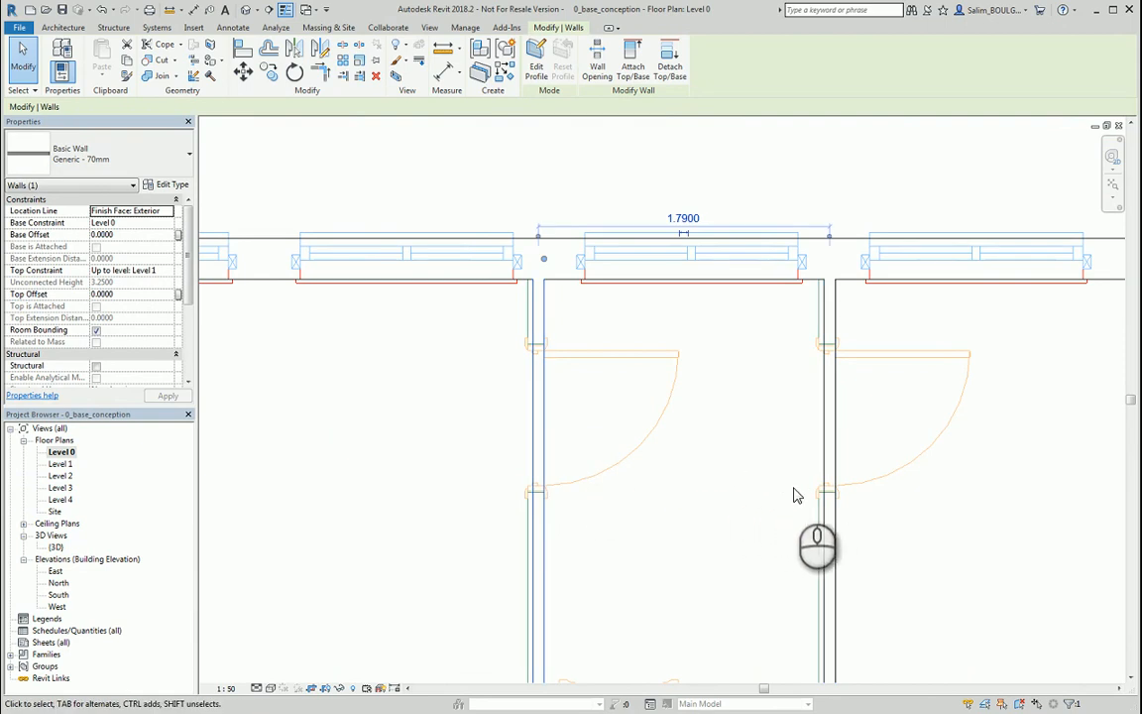
{"action": "left_click", "coordinate": [838, 461], "text": "ctrl"}
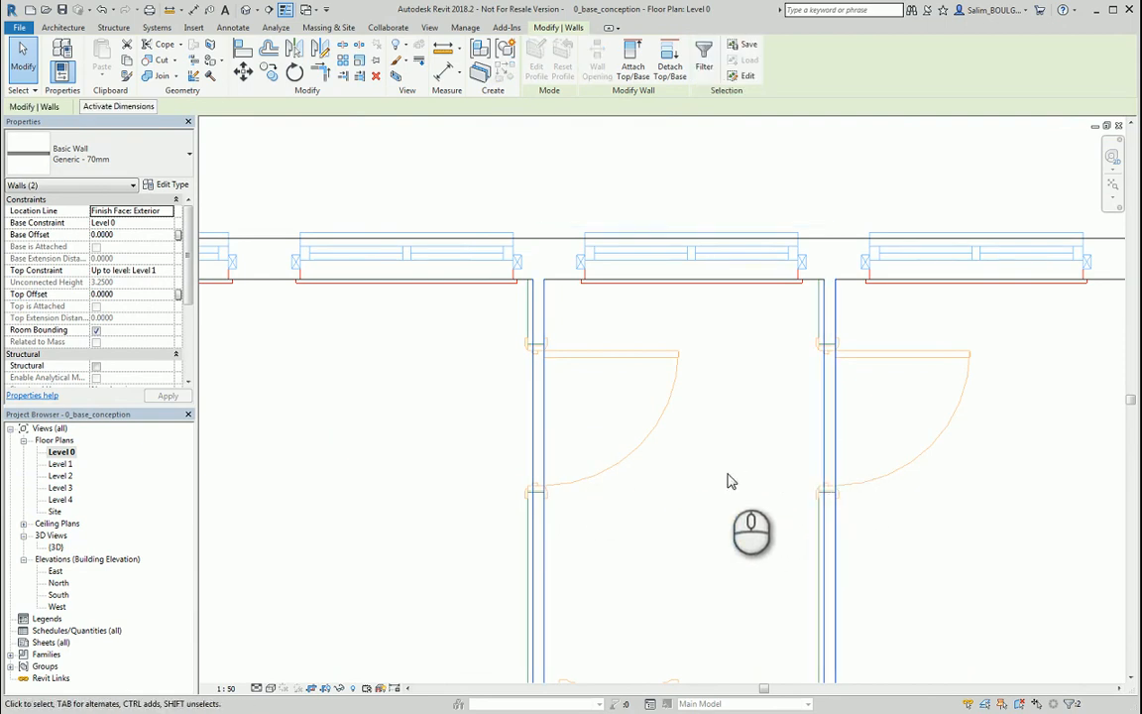
{"action": "left_click", "coordinate": [146, 165]}
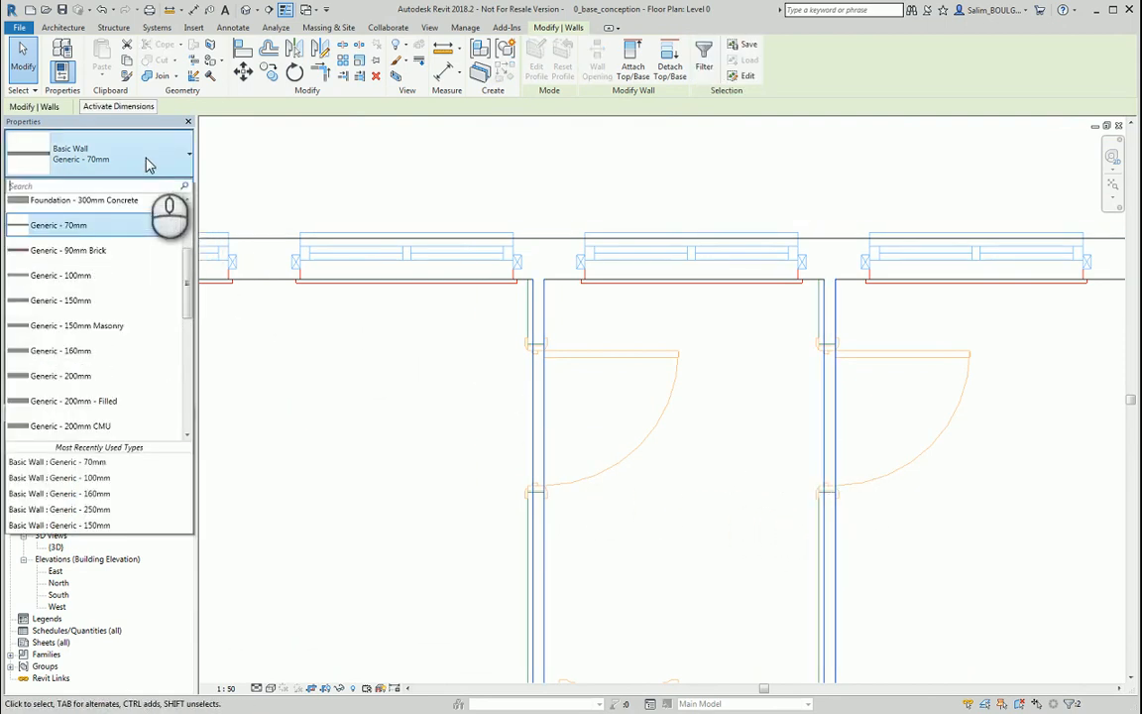
{"action": "left_click", "coordinate": [97, 281]}
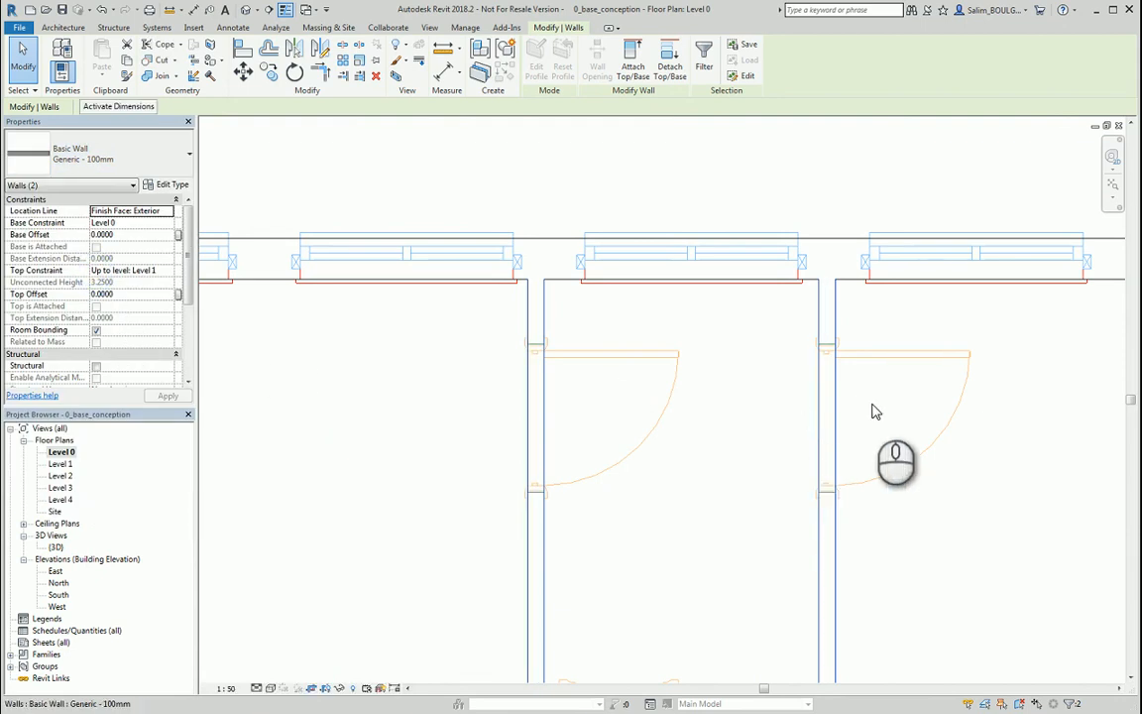
{"action": "left_click", "coordinate": [991, 401]}
Step: Draw a Generic - 70mm architectural wall along the short straight segment from the 100 mm partition to the start of the slanted partition
{"action": "middle_click_drag", "start_coordinate": [1006, 399], "coordinate": [1050, 545]}
{"action": "middle_click_drag", "start_coordinate": [823, 324], "coordinate": [856, 390]}
{"action": "scroll", "coordinate": [731, 353], "scroll_direction": "up", "scroll_amount": 3}
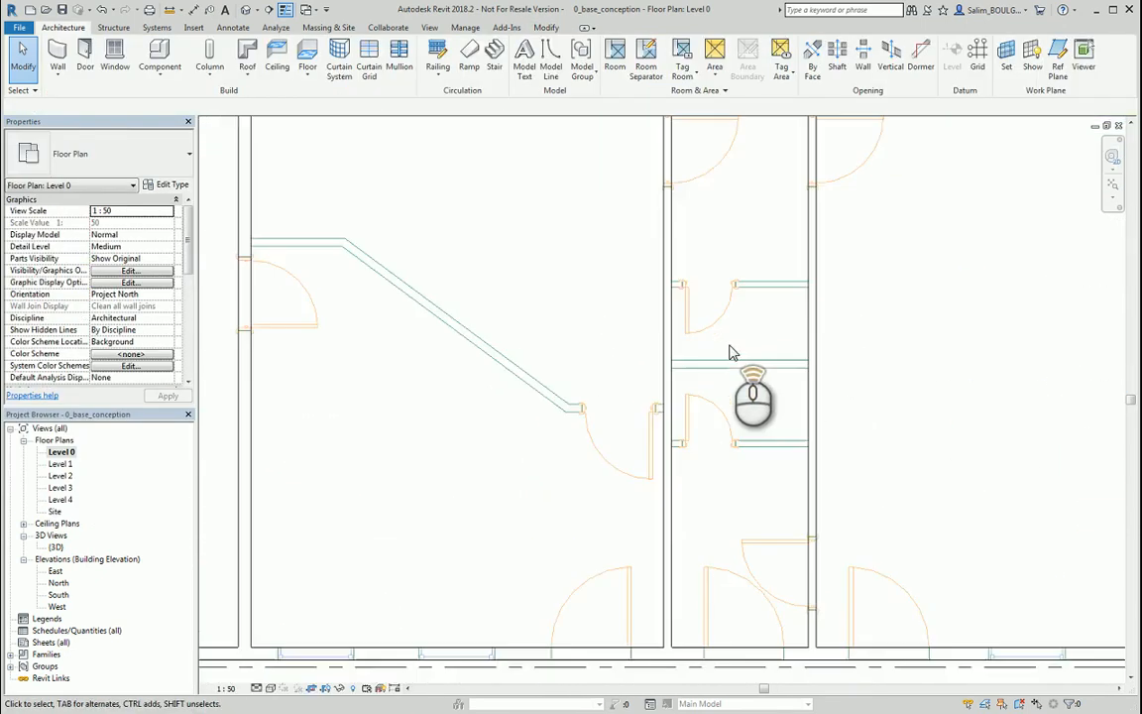
{"action": "scroll", "coordinate": [405, 269], "scroll_direction": "down", "scroll_amount": 3}
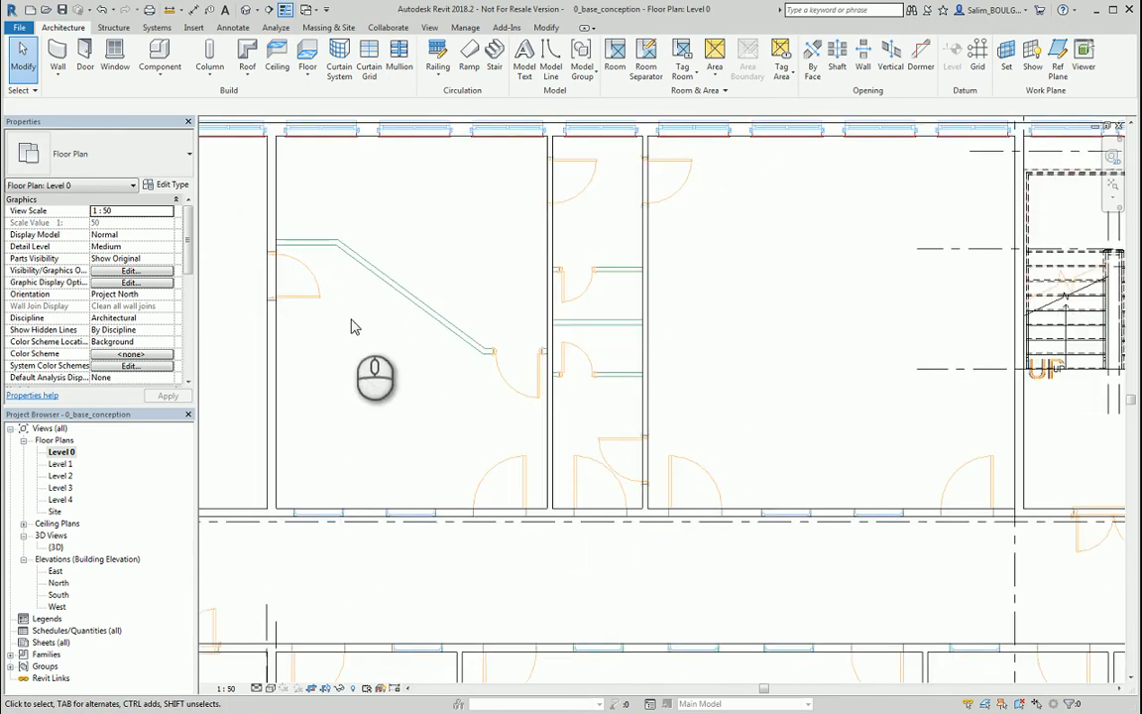
{"action": "middle_click_drag", "start_coordinate": [354, 326], "coordinate": [558, 410]}
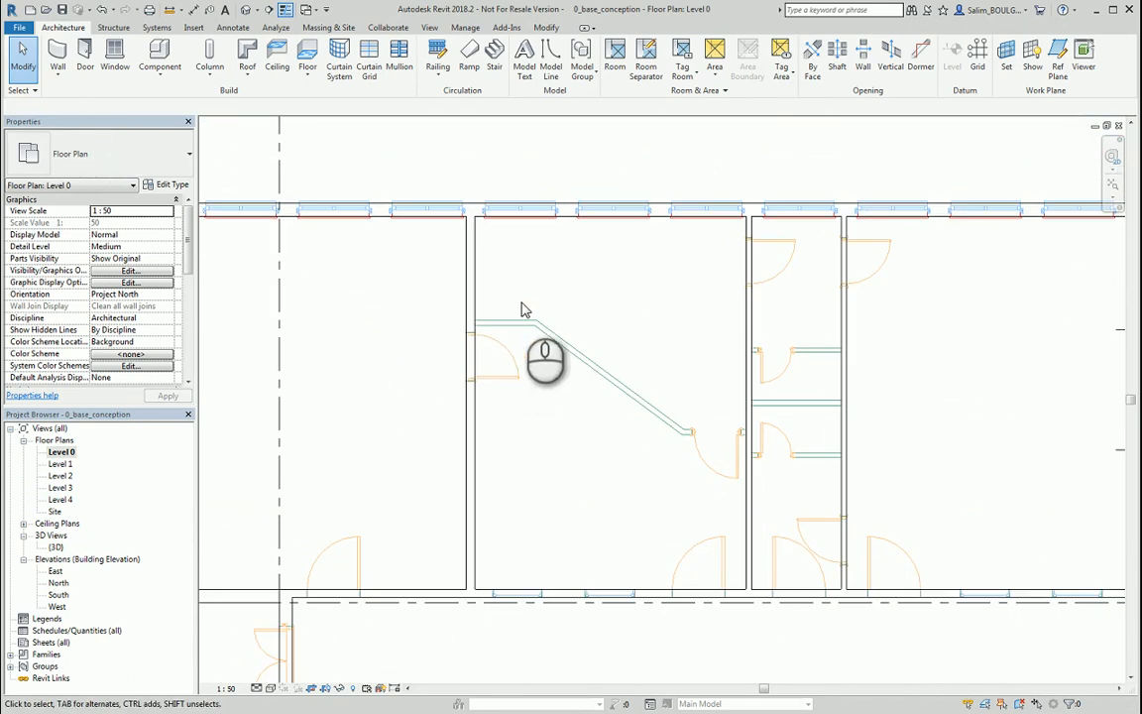
{"action": "left_click", "coordinate": [72, 143]}
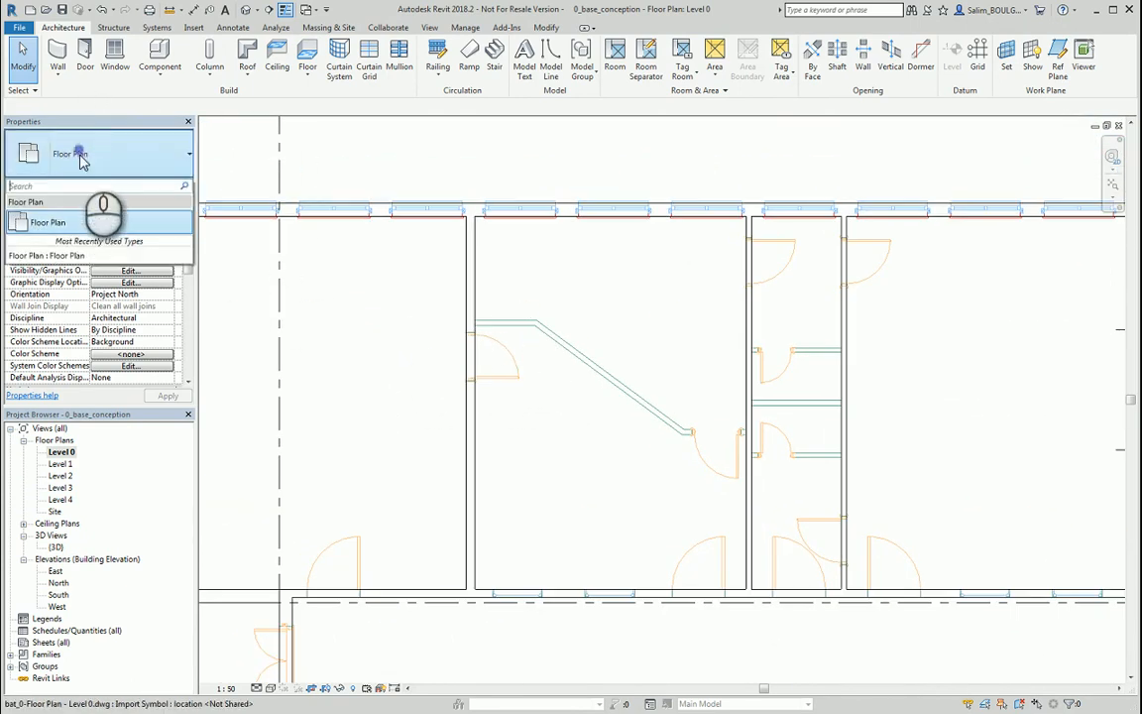
{"action": "left_click", "coordinate": [110, 228]}
{"action": "left_click", "coordinate": [59, 69]}
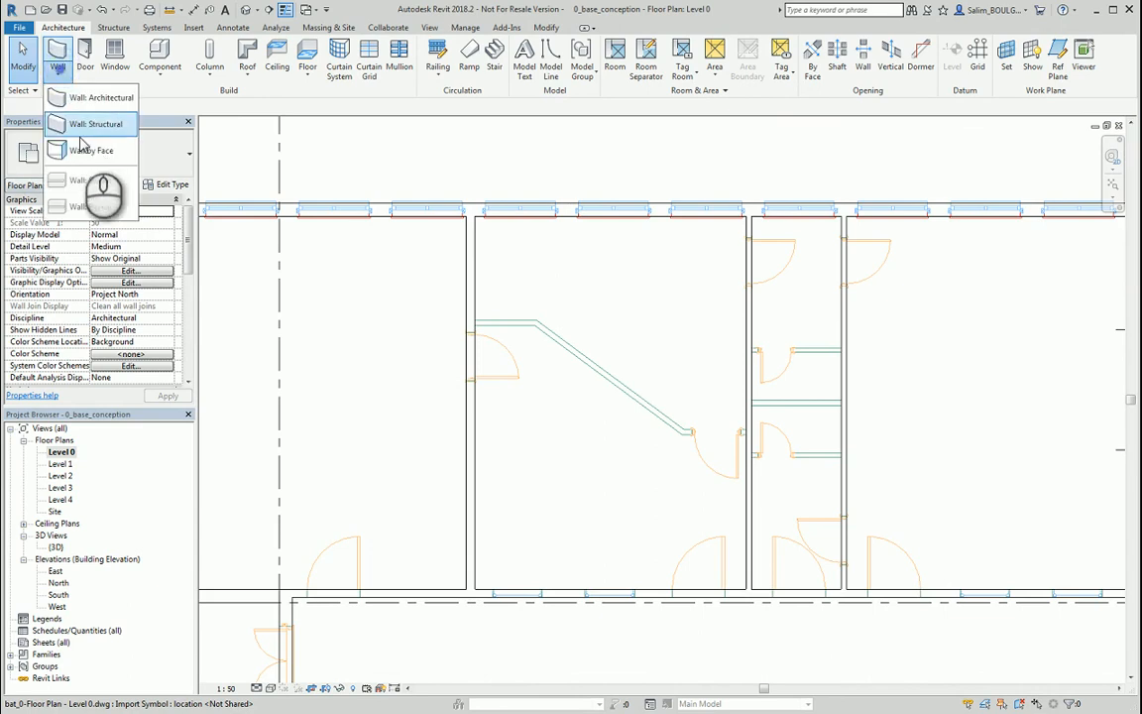
{"action": "left_click", "coordinate": [99, 97]}
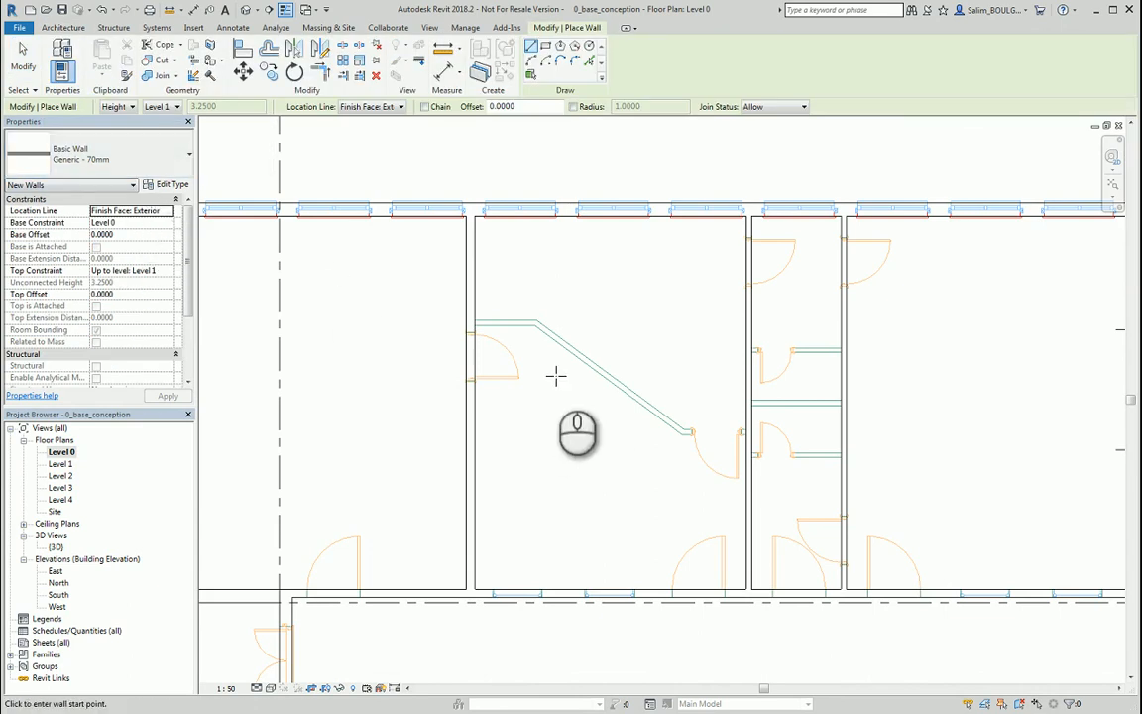
{"action": "scroll", "coordinate": [515, 352], "scroll_direction": "up", "scroll_amount": 5}
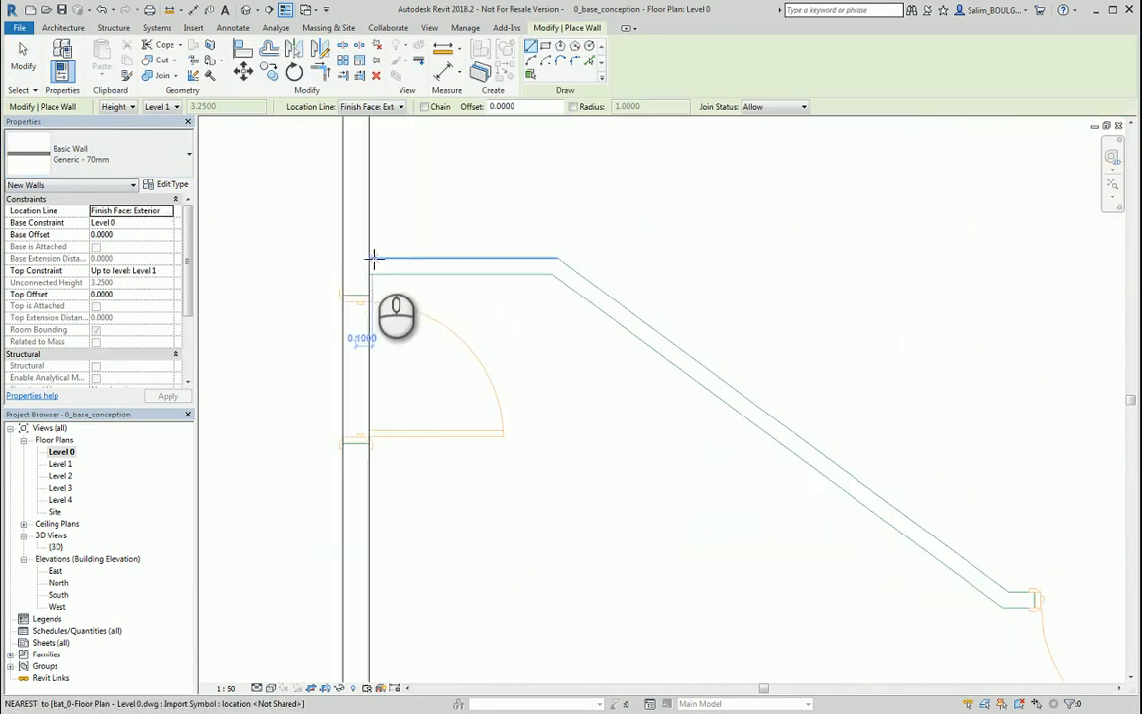
{"action": "left_click", "coordinate": [559, 259]}
{"action": "scroll", "coordinate": [446, 287], "scroll_direction": "down", "scroll_amount": 3}
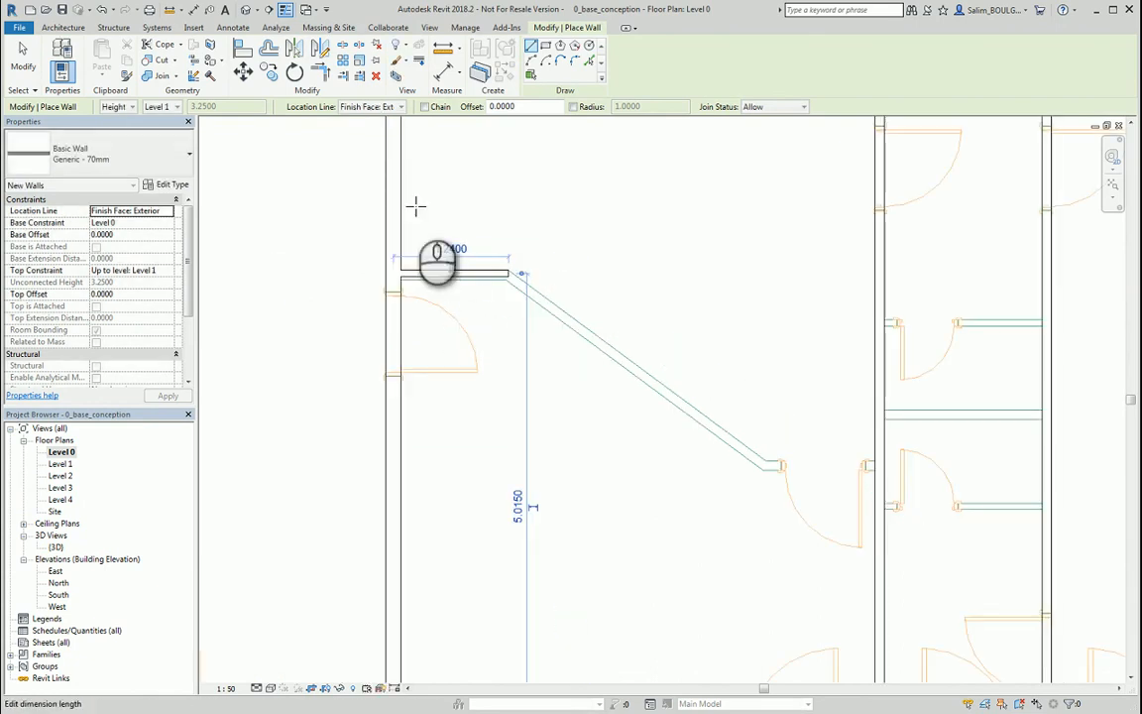
{"action": "scroll", "coordinate": [499, 297], "scroll_direction": "up", "scroll_amount": 3}
{"action": "key", "text": "Escape"}
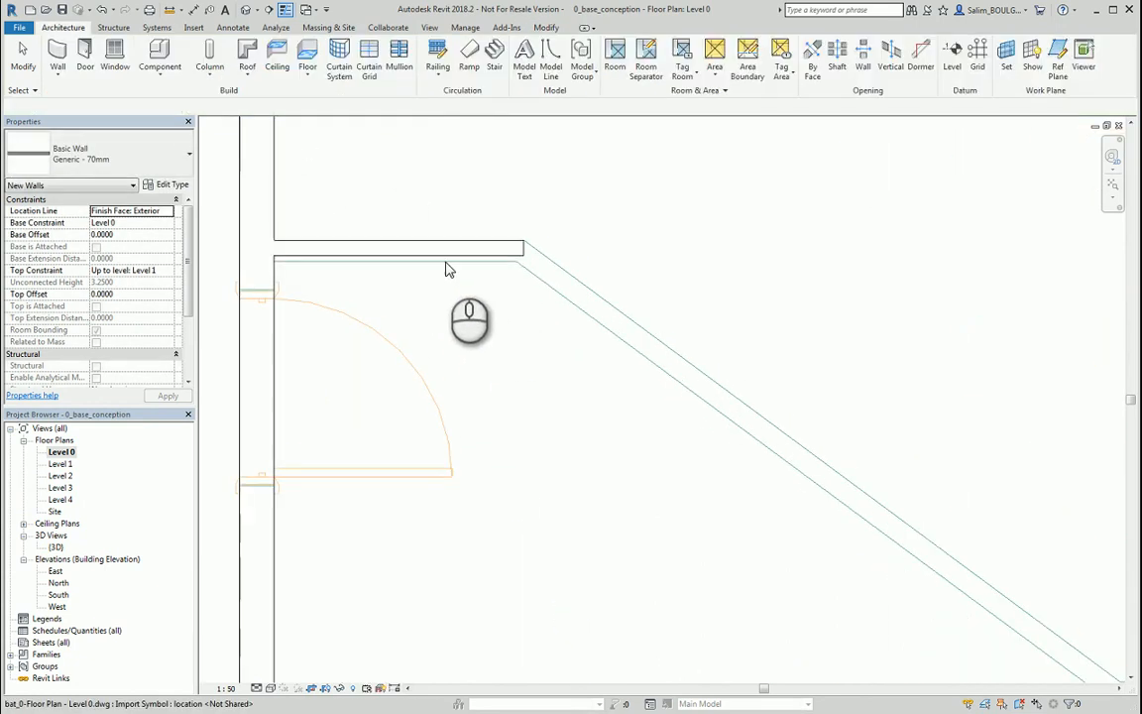
Step: Change the short straight wall before the slanted partition to the Generic - 100mm type
{"action": "left_click", "coordinate": [443, 256]}
{"action": "left_click", "coordinate": [104, 151]}
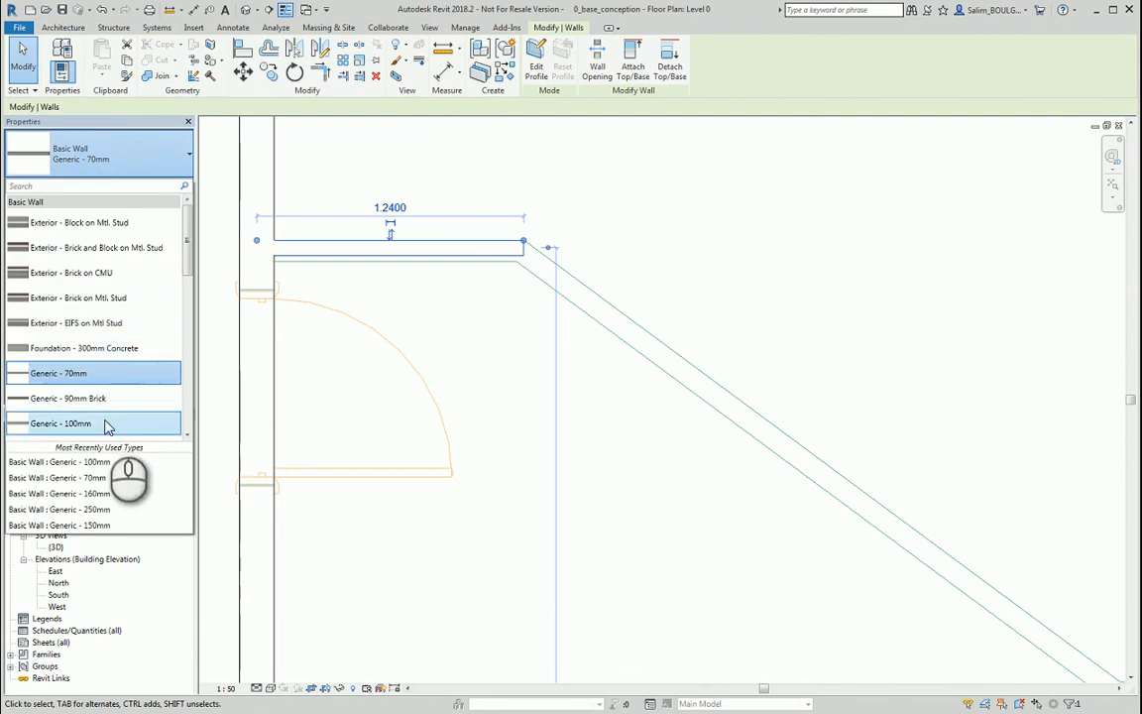
{"action": "left_click", "coordinate": [107, 425]}
{"action": "left_click", "coordinate": [385, 399]}
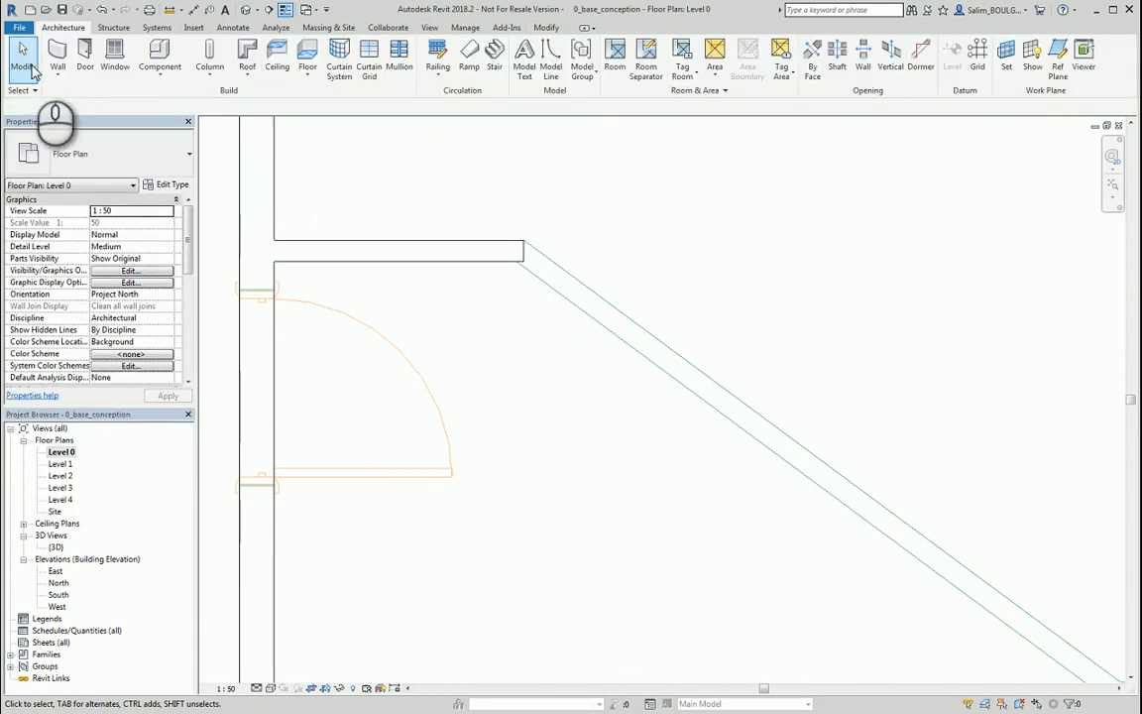
Step: Draw chained Generic - 100mm walls along the slanted DWG partition and on through the door opening to the narrow room block's west partition
{"action": "left_click", "coordinate": [58, 79]}
{"action": "left_click", "coordinate": [79, 92]}
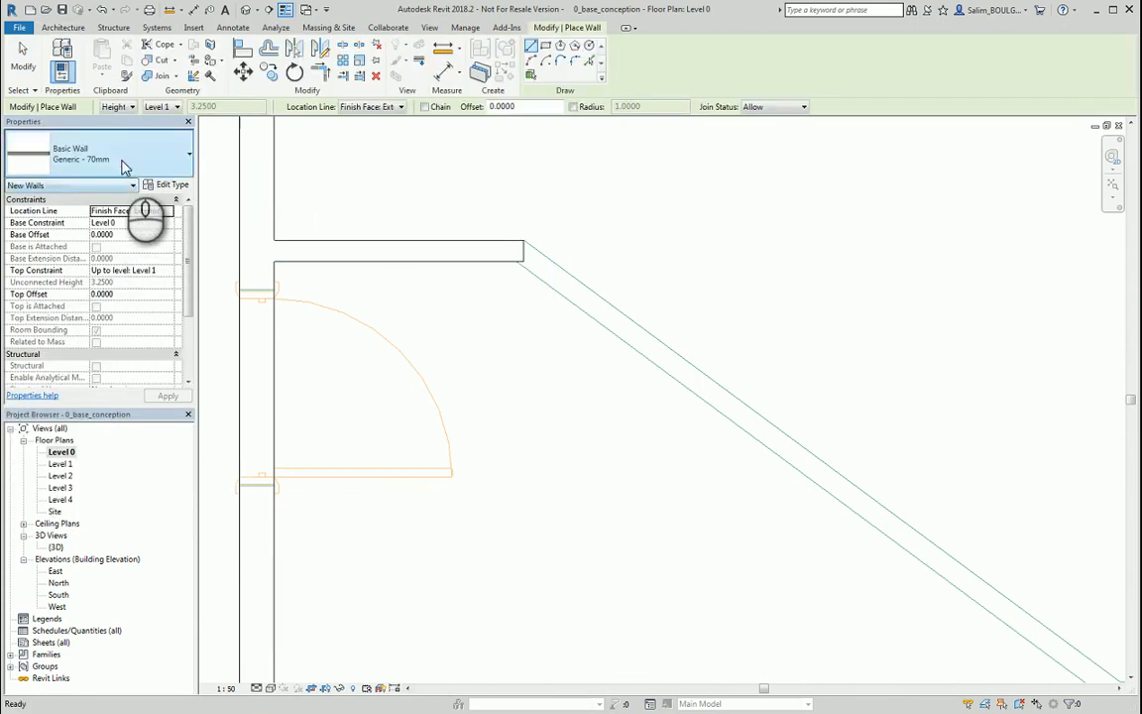
{"action": "left_click", "coordinate": [119, 154]}
{"action": "left_click", "coordinate": [107, 426]}
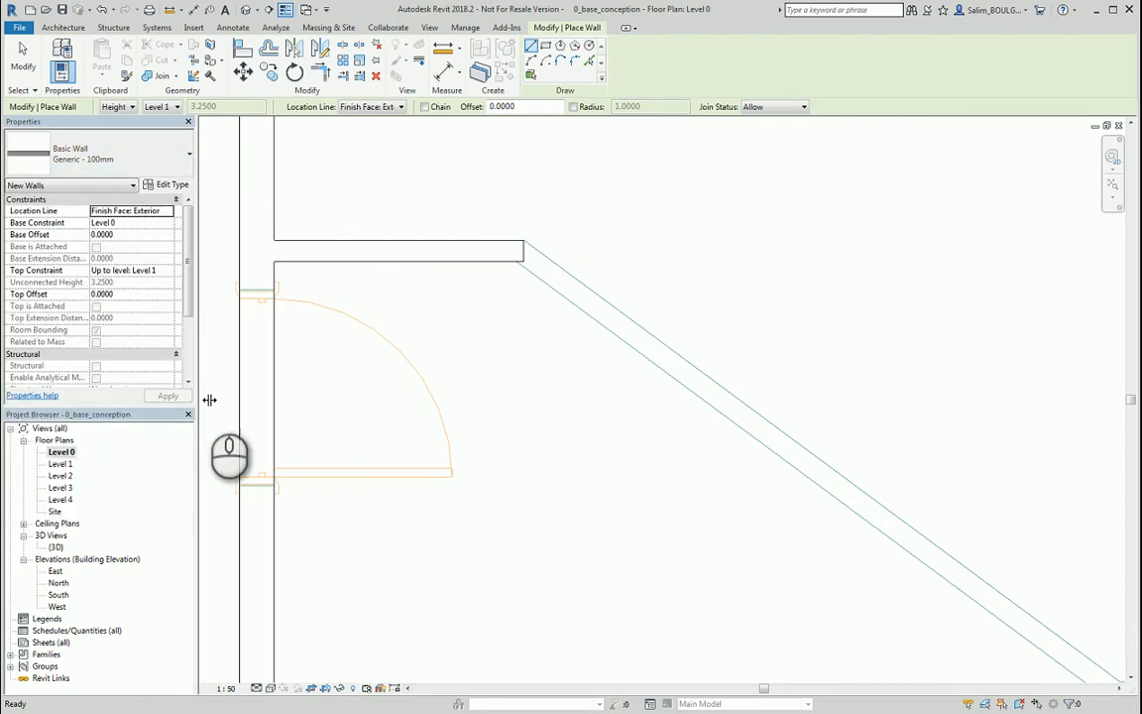
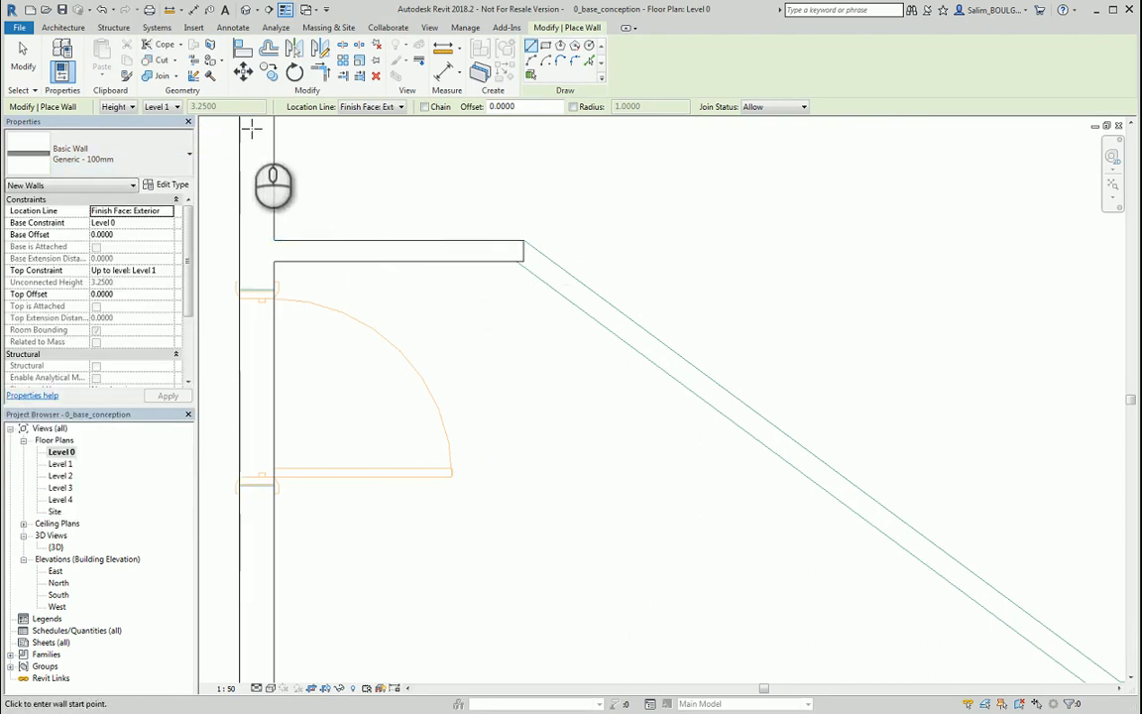
{"action": "left_click", "coordinate": [524, 241]}
{"action": "scroll", "coordinate": [394, 257], "scroll_direction": "down", "scroll_amount": 5}
{"action": "scroll", "coordinate": [607, 379], "scroll_direction": "up", "scroll_amount": 5}
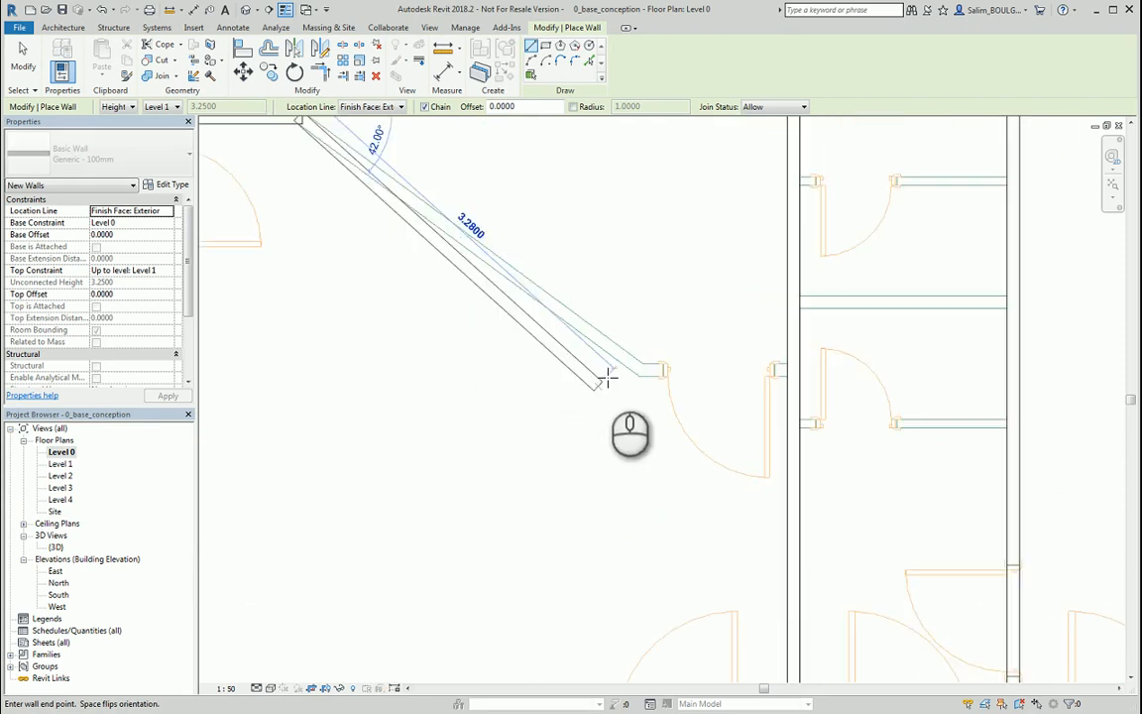
{"action": "left_click", "coordinate": [664, 341]}
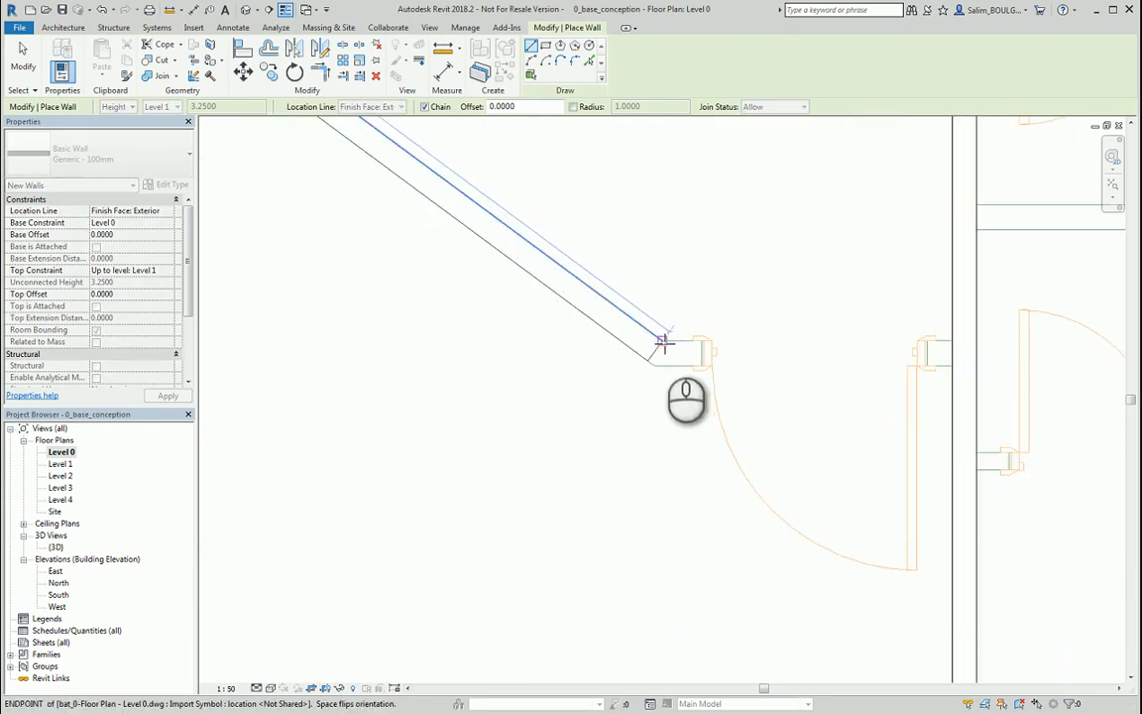
{"action": "scroll", "coordinate": [518, 425], "scroll_direction": "up", "scroll_amount": 3}
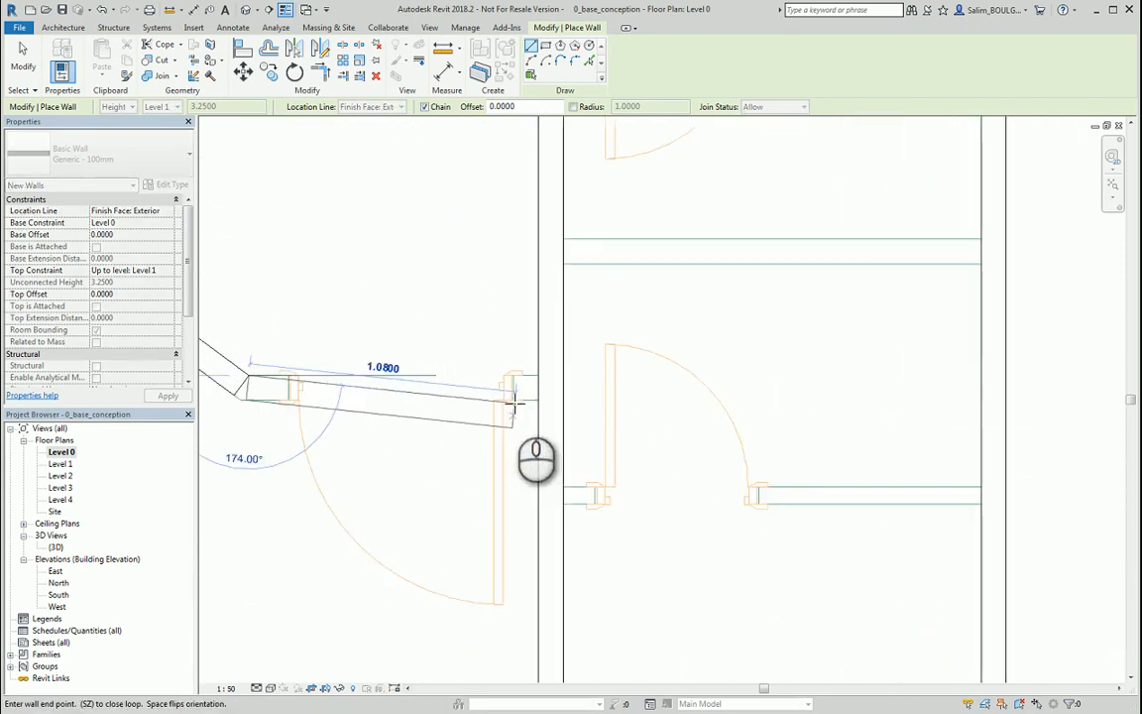
{"action": "scroll", "coordinate": [553, 371], "scroll_direction": "up", "scroll_amount": 4}
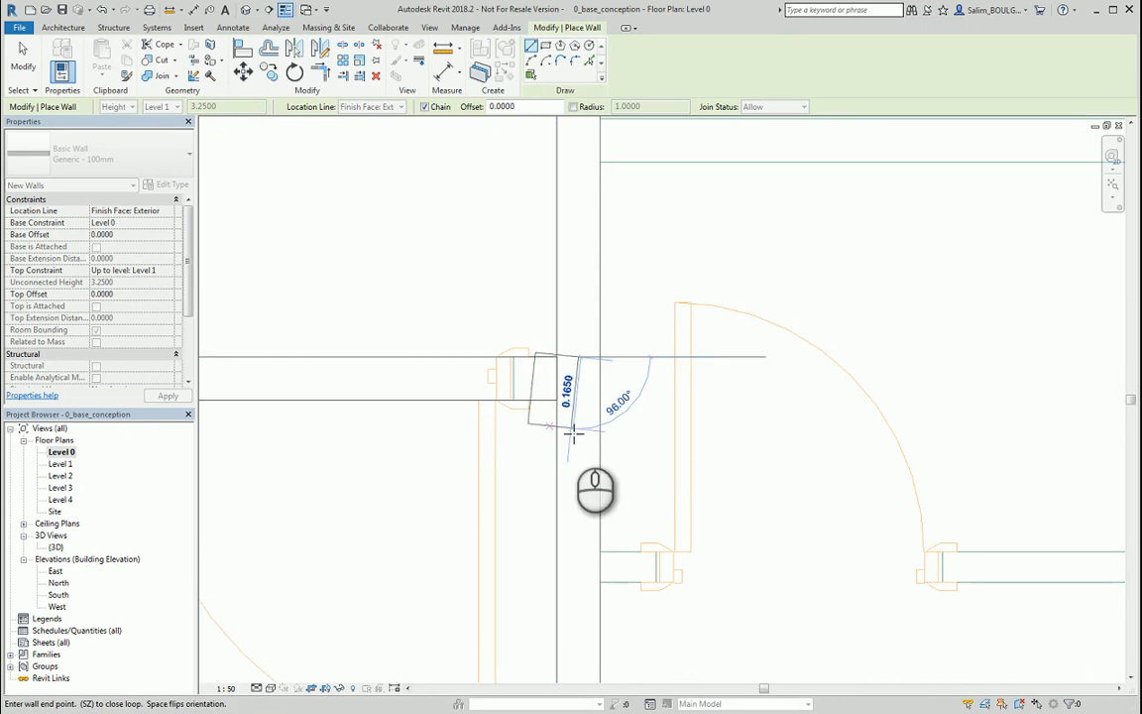
{"action": "scroll", "coordinate": [573, 436], "scroll_direction": "down", "scroll_amount": 6}
{"action": "middle_click_drag", "start_coordinate": [592, 415], "coordinate": [606, 376]}
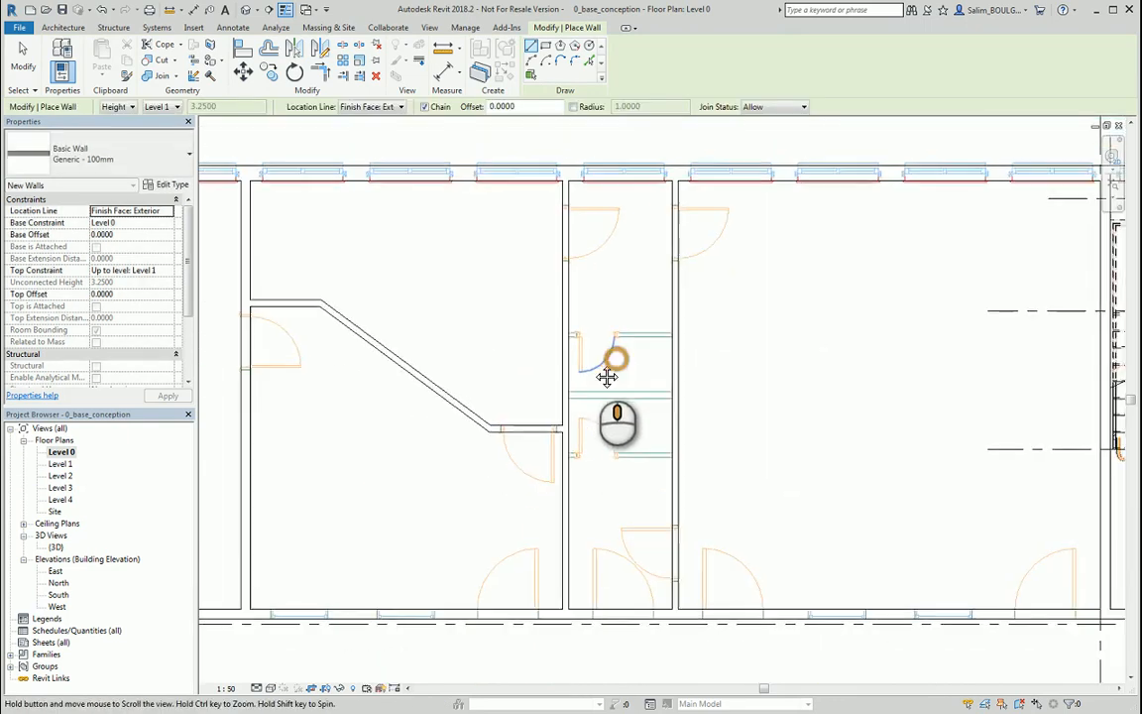
Step: Draw a Generic - 100mm wall across the narrow room block along the DWG lines between the two small doors
{"action": "scroll", "coordinate": [558, 388], "scroll_direction": "up", "scroll_amount": 5}
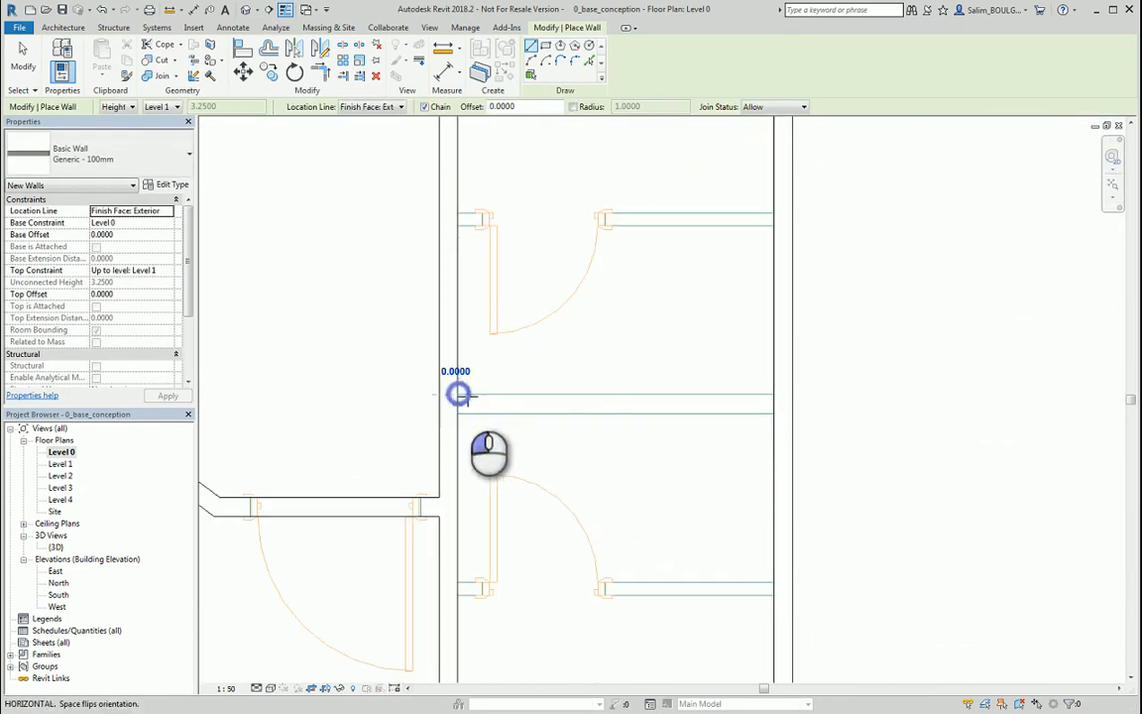
{"action": "left_click", "coordinate": [459, 395]}
{"action": "left_click", "coordinate": [772, 395]}
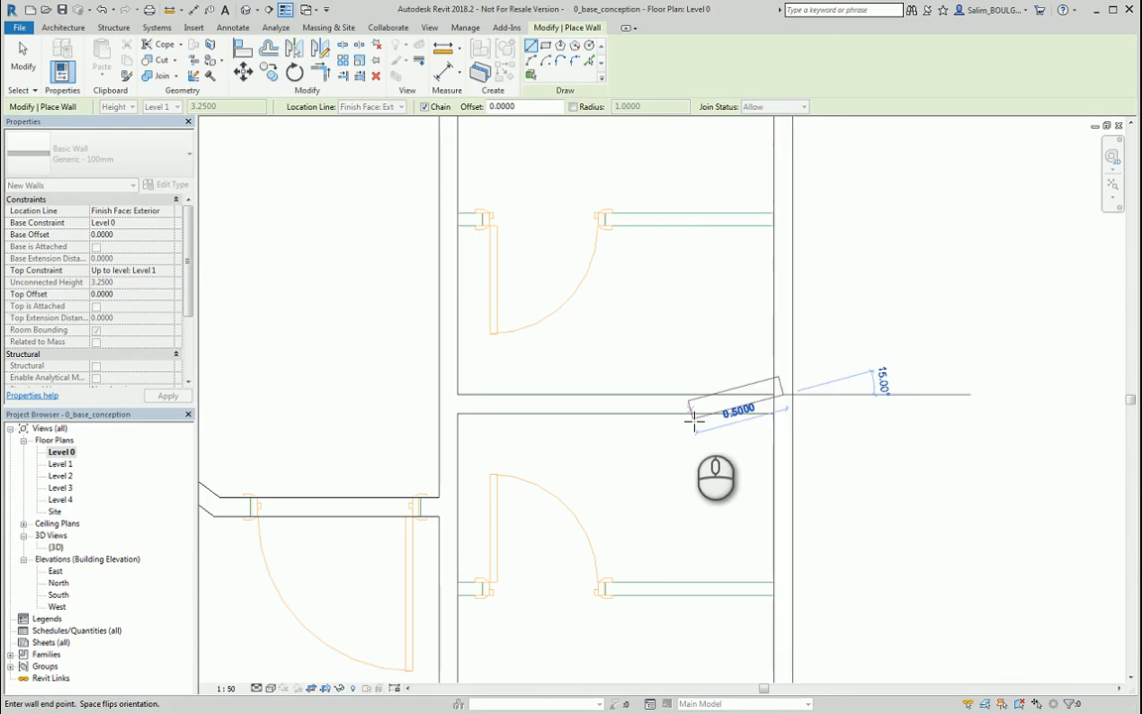
{"action": "scroll", "coordinate": [694, 422], "scroll_direction": "down", "scroll_amount": 4}
Step: Draw a Generic - 70mm wall across the narrow room block along the DWG partition at the door north of the 100 mm cross wall
{"action": "middle_click_drag", "start_coordinate": [688, 466], "coordinate": [691, 444]}
{"action": "middle_click_drag", "start_coordinate": [768, 491], "coordinate": [867, 487]}
{"action": "middle_click_drag", "start_coordinate": [405, 398], "coordinate": [282, 412]}
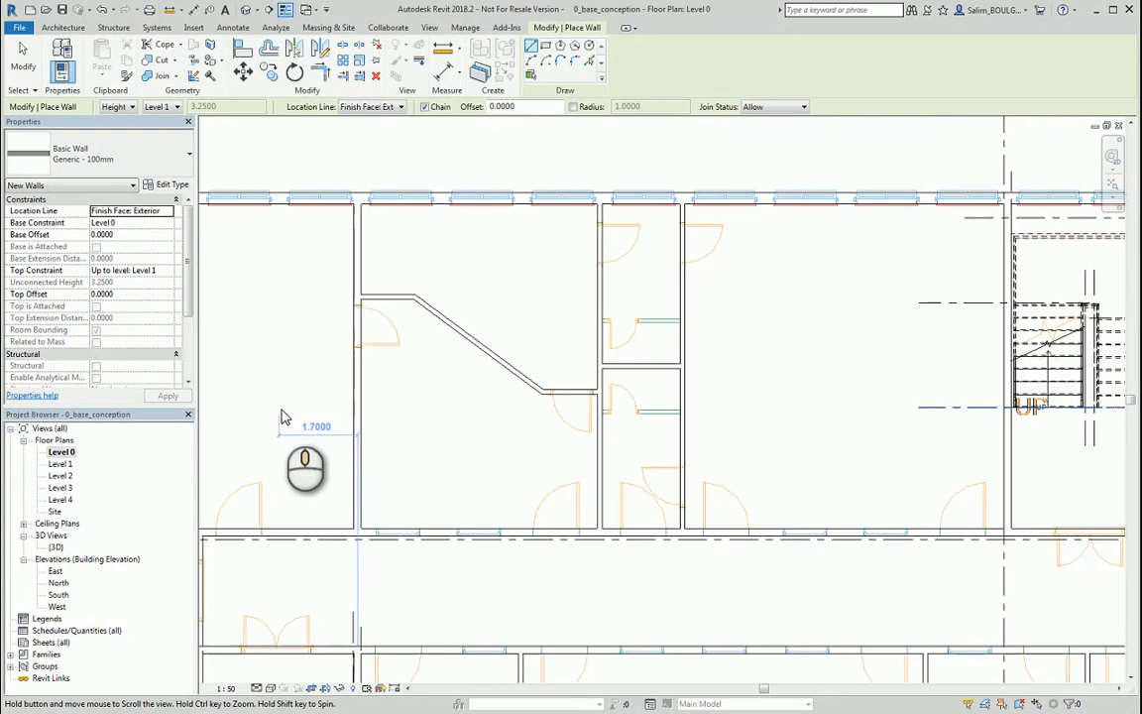
{"action": "scroll", "coordinate": [282, 414], "scroll_direction": "down", "scroll_amount": 1}
{"action": "left_click", "coordinate": [149, 154]}
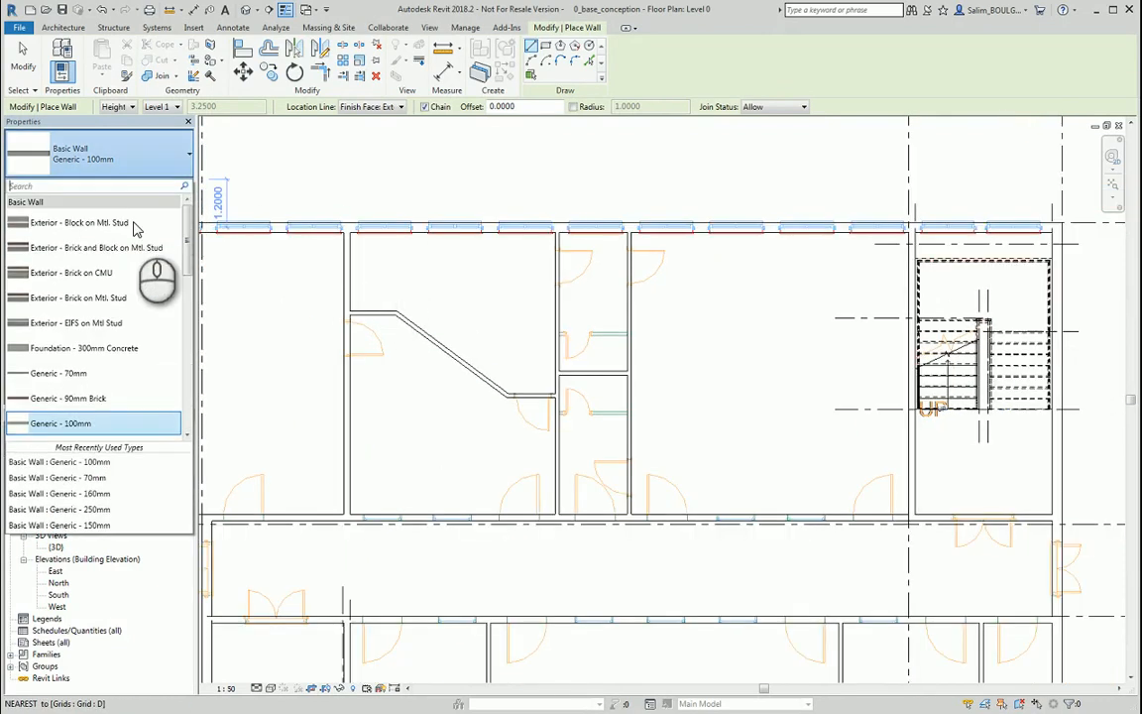
{"action": "scroll", "coordinate": [104, 310], "scroll_direction": "down", "scroll_amount": 2}
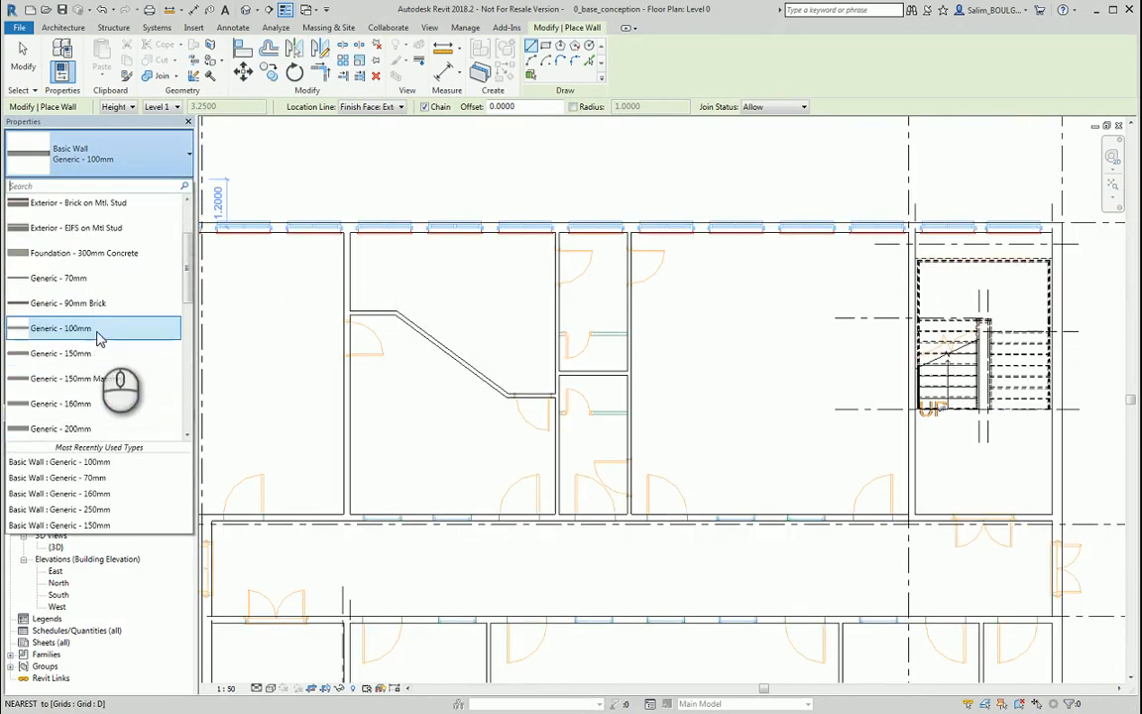
{"action": "left_click", "coordinate": [77, 280]}
{"action": "scroll", "coordinate": [594, 313], "scroll_direction": "up", "scroll_amount": 5}
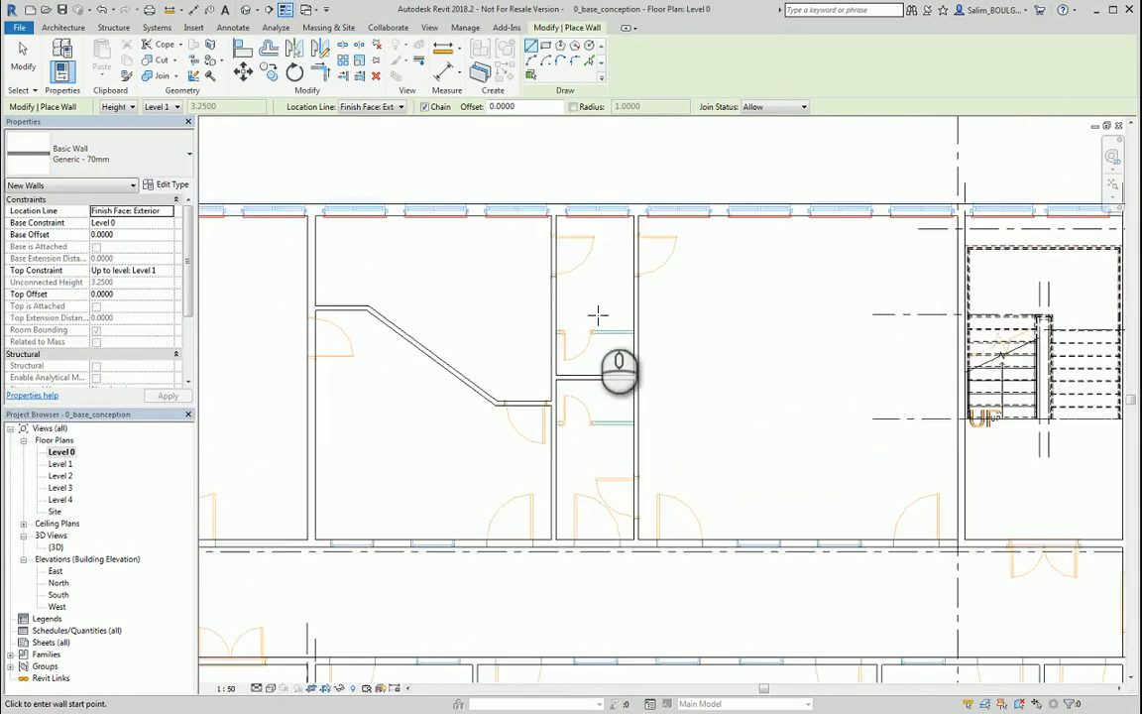
{"action": "left_click", "coordinate": [429, 289]}
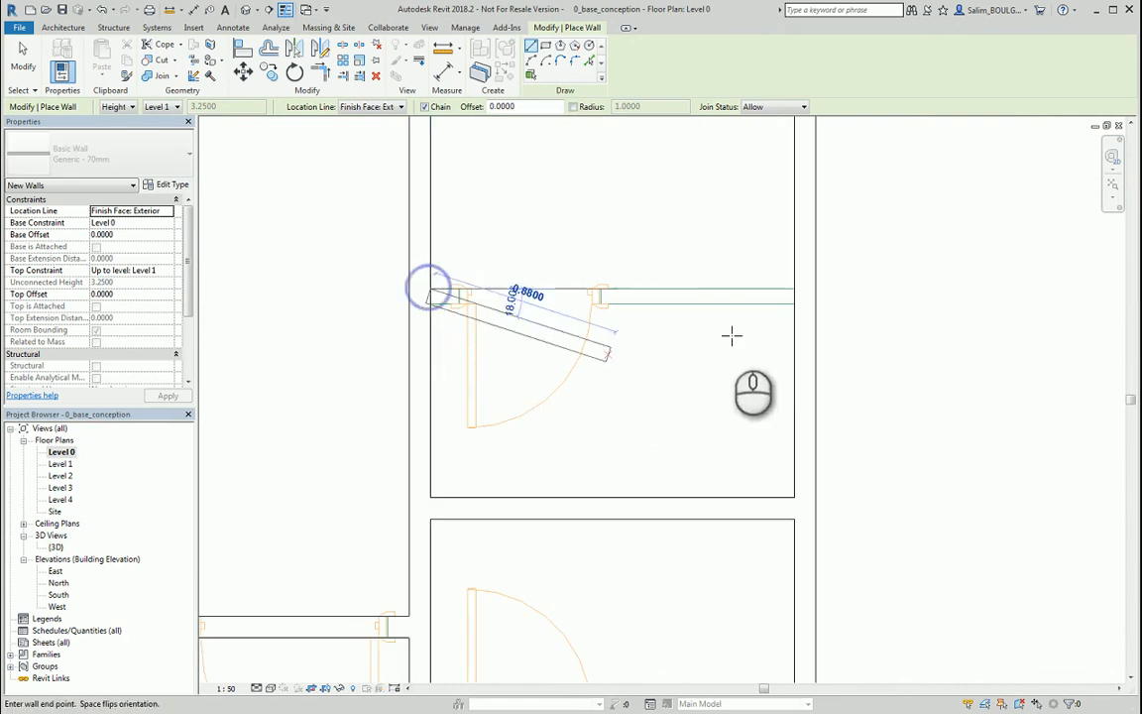
{"action": "left_click", "coordinate": [794, 289]}
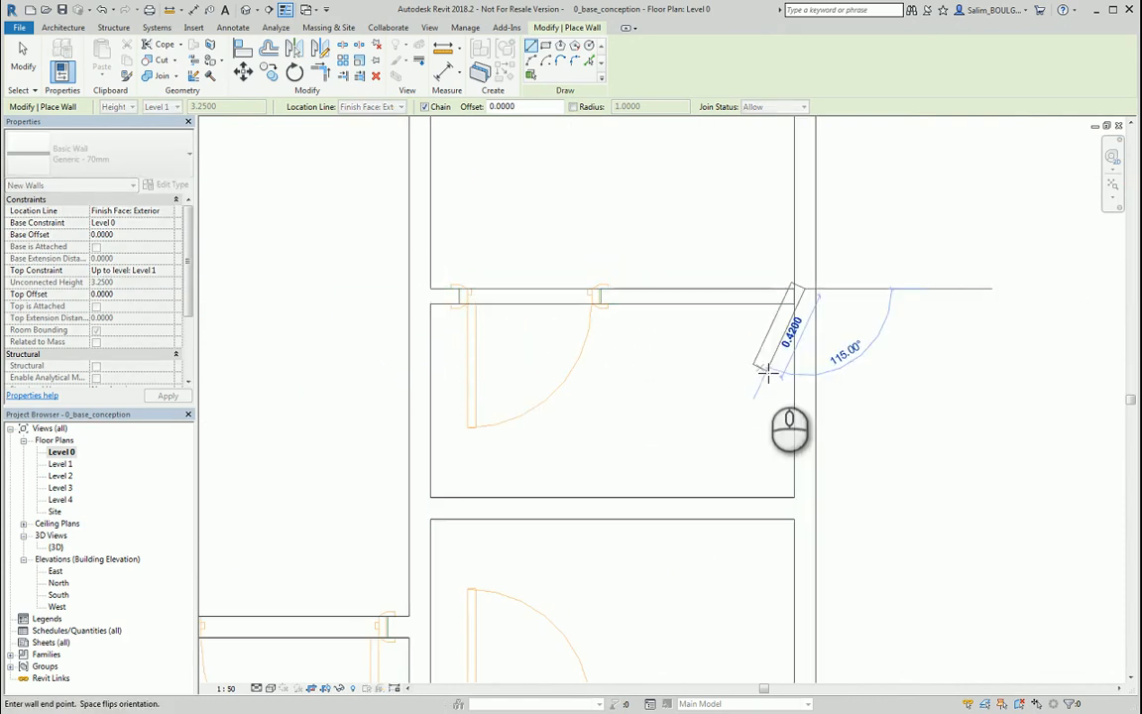
{"action": "key", "text": "Escape"}
{"action": "key", "text": "Escape"}
Step: Copy the 70 mm cross wall onto the DWG partition at the door south of the 100 mm cross wall
{"action": "left_click", "coordinate": [672, 292]}
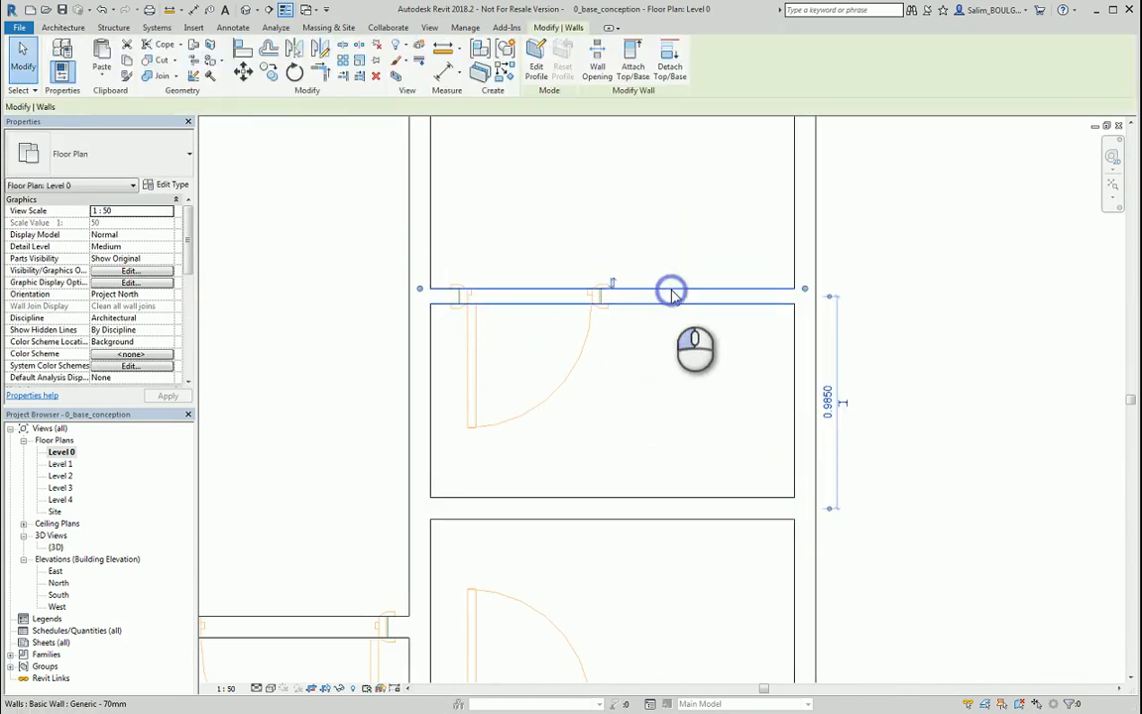
{"action": "left_click", "coordinate": [267, 76]}
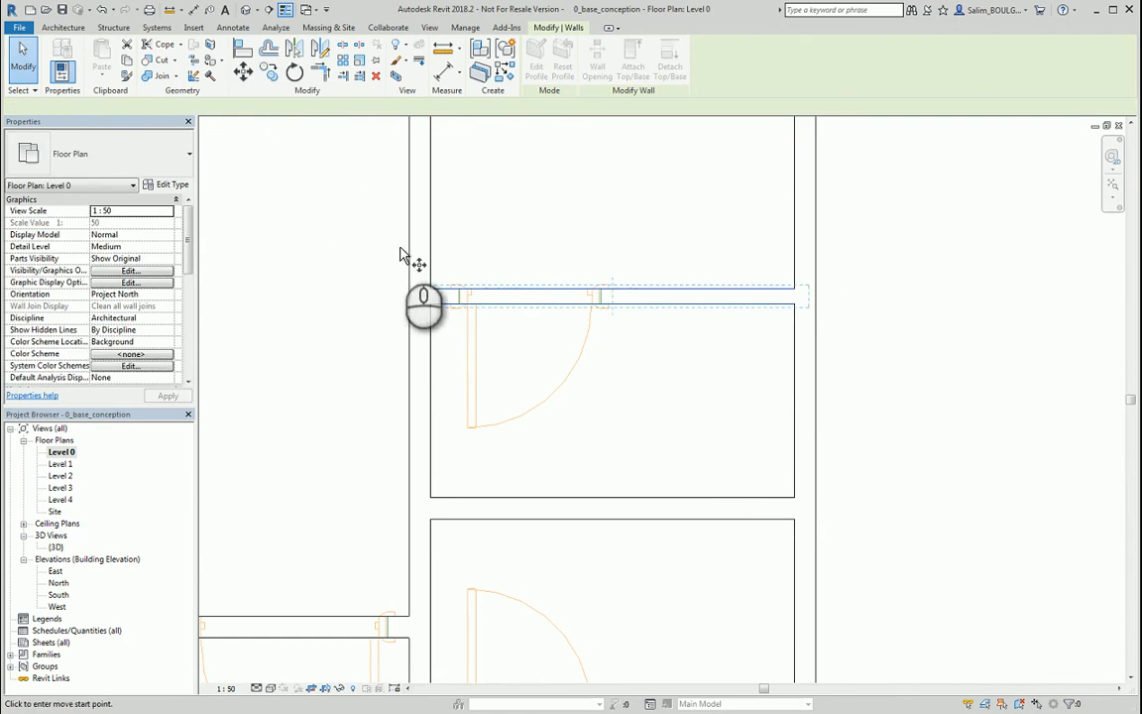
{"action": "left_click", "coordinate": [430, 288]}
{"action": "scroll", "coordinate": [482, 336], "scroll_direction": "down", "scroll_amount": 5}
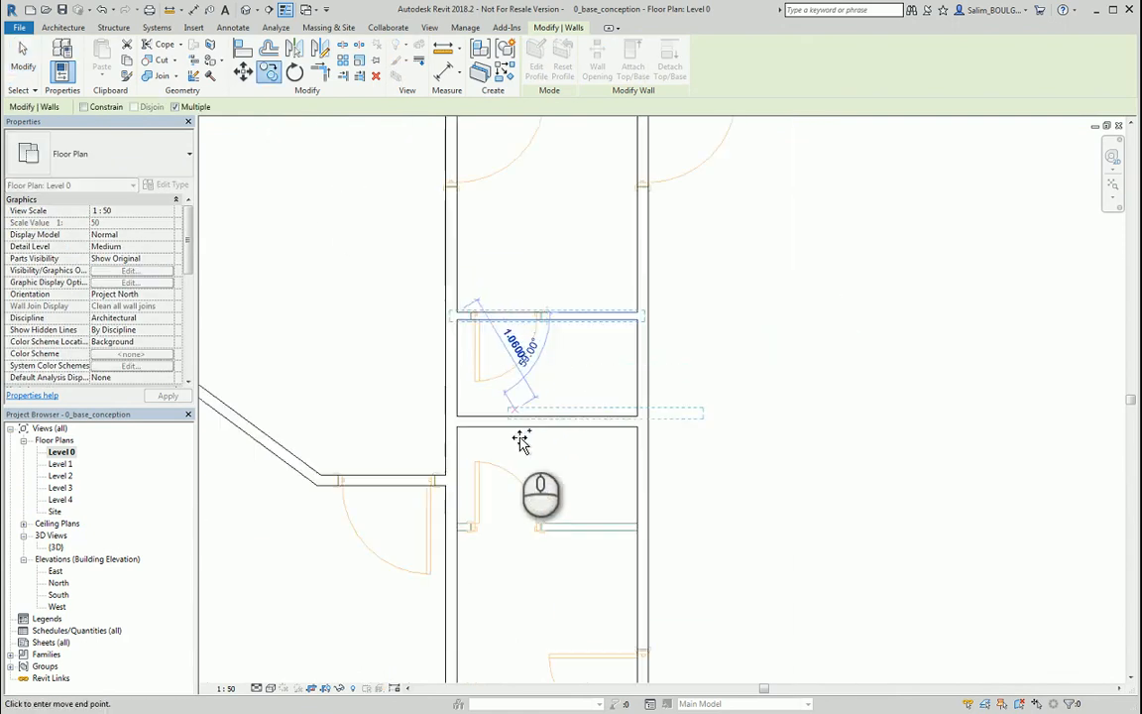
{"action": "middle_click_drag", "start_coordinate": [502, 469], "coordinate": [520, 276]}
{"action": "scroll", "coordinate": [500, 303], "scroll_direction": "up", "scroll_amount": 4}
{"action": "scroll", "coordinate": [486, 367], "scroll_direction": "up", "scroll_amount": 2}
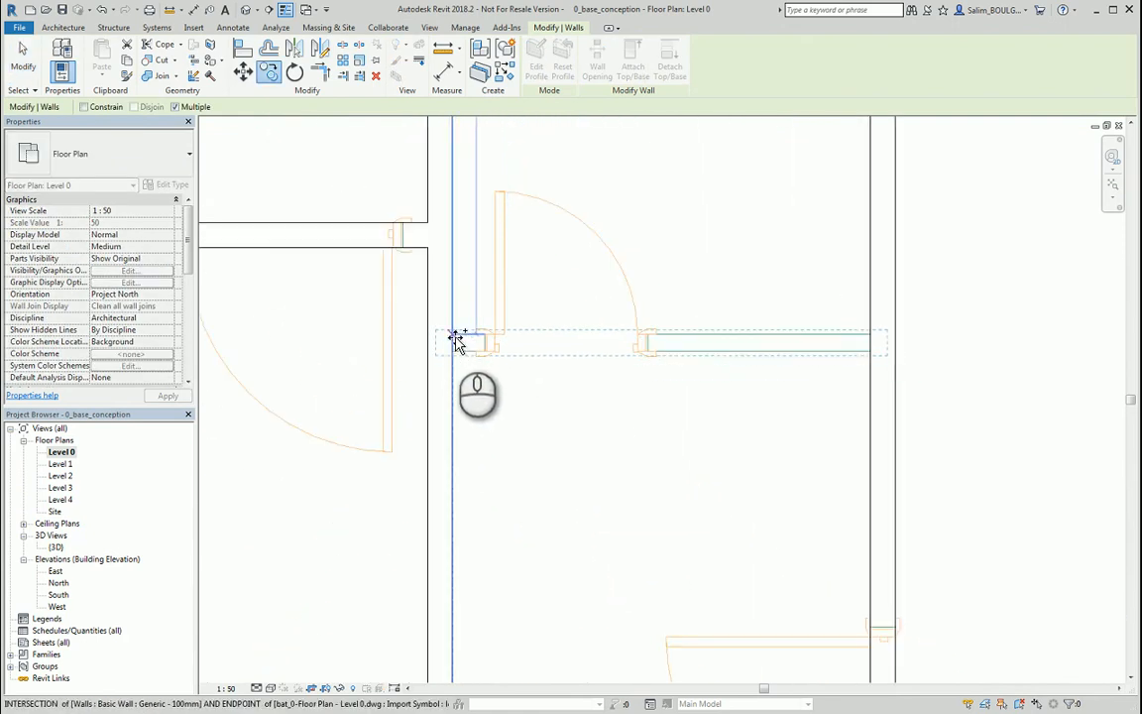
Step: Place another copy on the northernmost divider of the paired cubicle rows' west column and end the copying
{"action": "scroll", "coordinate": [532, 378], "scroll_direction": "down", "scroll_amount": 4}
{"action": "middle_click_drag", "start_coordinate": [565, 464], "coordinate": [806, 295]}
{"action": "middle_click_drag", "start_coordinate": [446, 383], "coordinate": [850, 539]}
{"action": "middle_click_drag", "start_coordinate": [522, 270], "coordinate": [938, 492]}
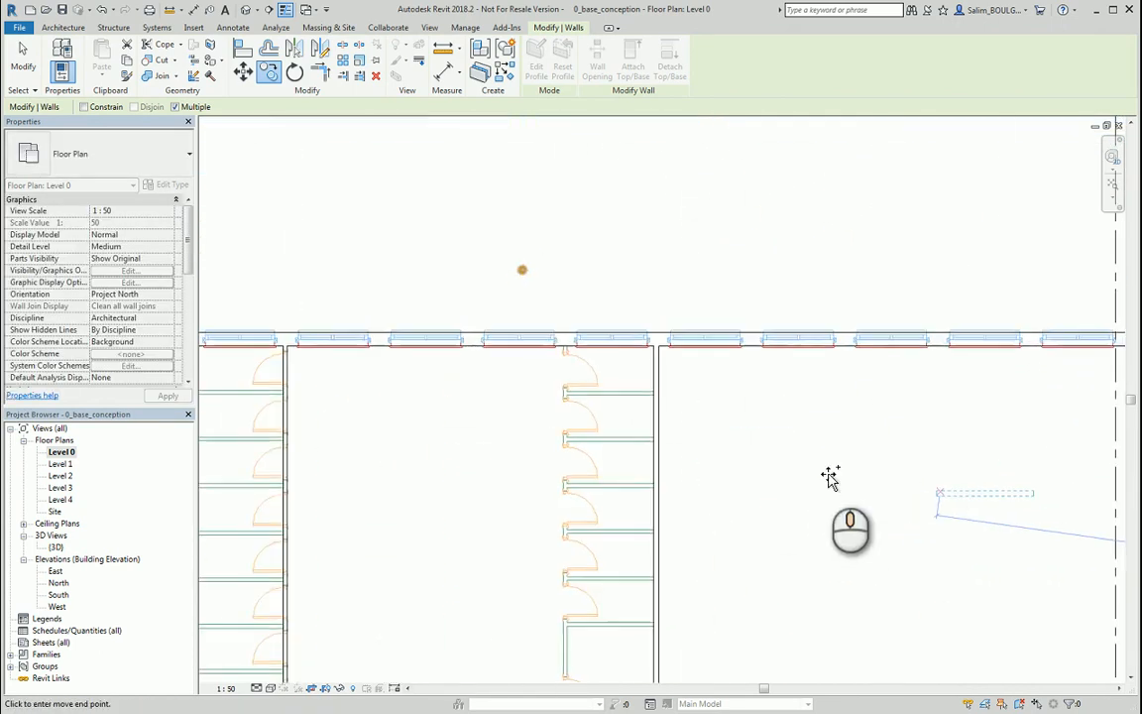
{"action": "scroll", "coordinate": [517, 427], "scroll_direction": "up", "scroll_amount": 3}
{"action": "middle_click_drag", "start_coordinate": [351, 430], "coordinate": [813, 445]}
{"action": "scroll", "coordinate": [329, 405], "scroll_direction": "up", "scroll_amount": 4}
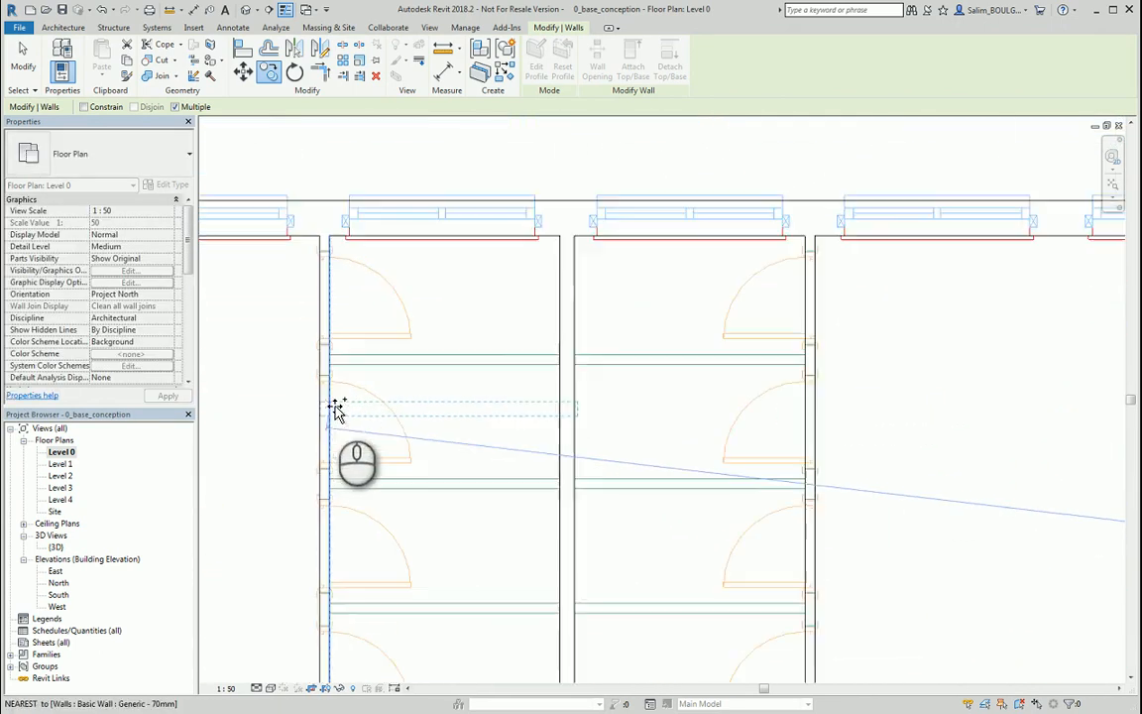
{"action": "scroll", "coordinate": [337, 411], "scroll_direction": "up", "scroll_amount": 6}
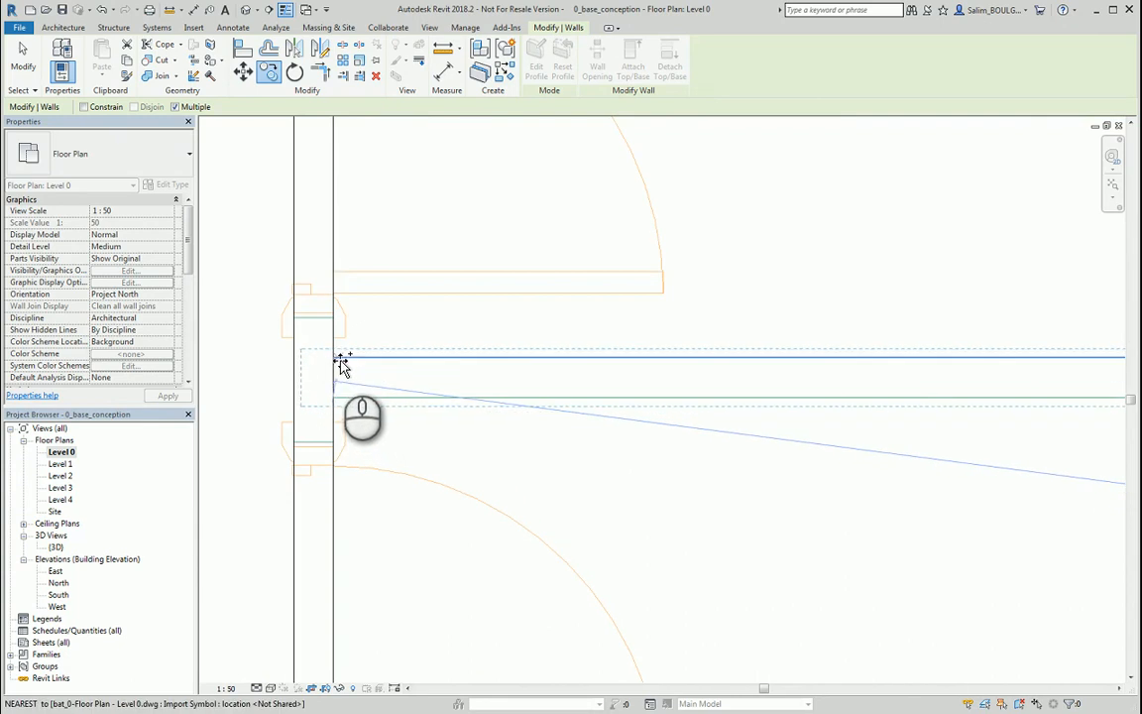
{"action": "scroll", "coordinate": [337, 361], "scroll_direction": "down", "scroll_amount": 5}
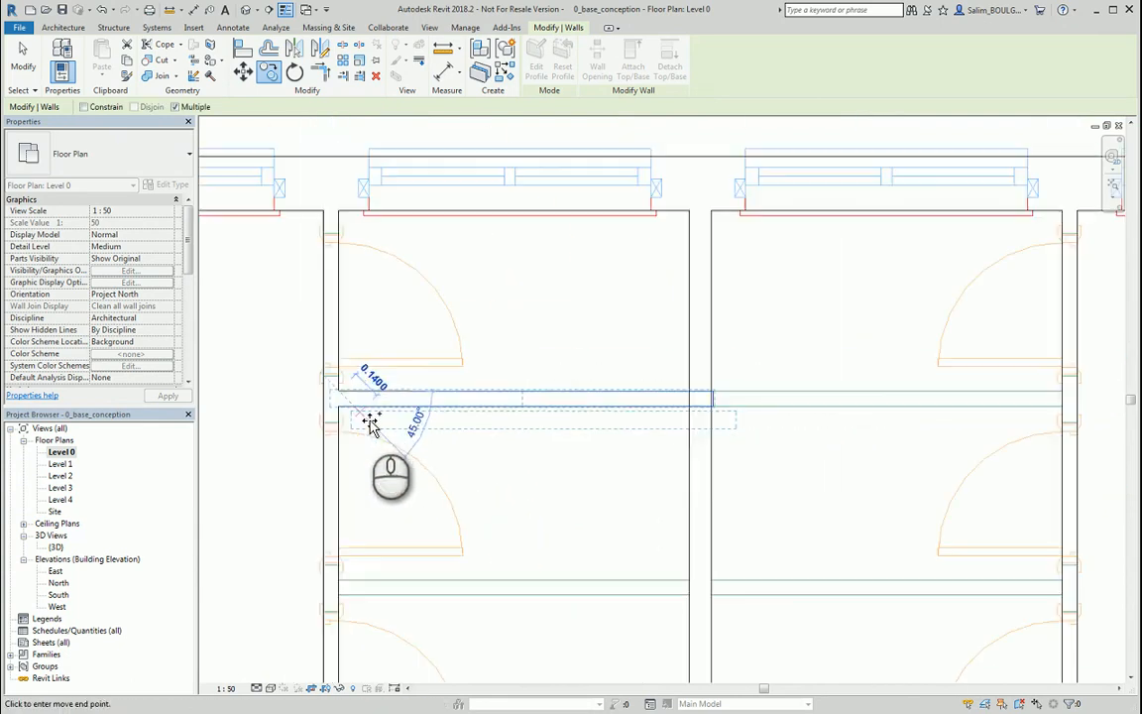
{"action": "middle_click_drag", "start_coordinate": [505, 438], "coordinate": [436, 404]}
{"action": "key", "text": "Escape"}
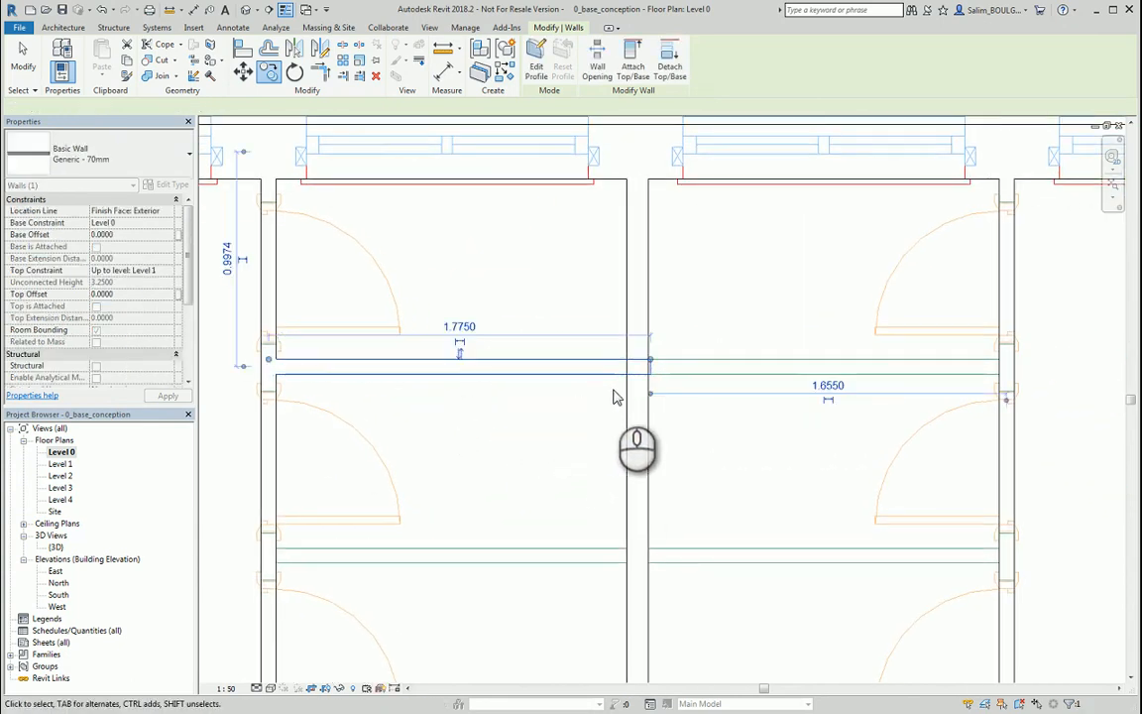
{"action": "key", "text": "Escape"}
Step: Pull the copied divider's east end back so the wall is about 1.24 m long
{"action": "left_click", "coordinate": [604, 375]}
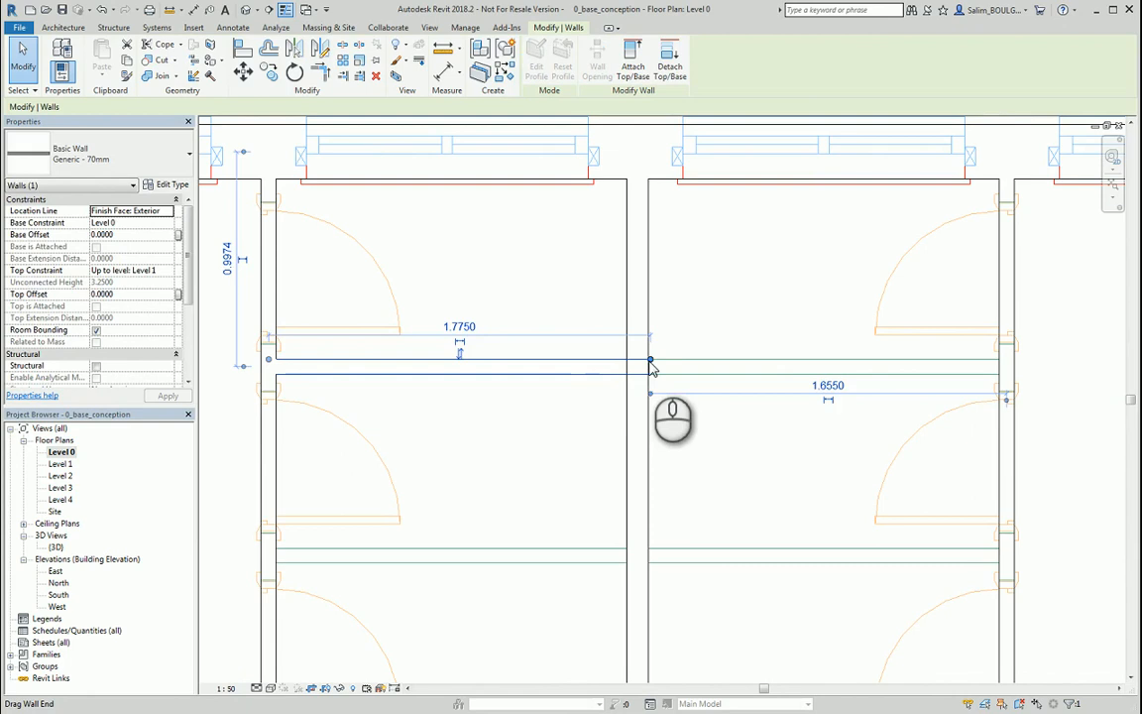
{"action": "left_click_drag", "start_coordinate": [651, 365], "coordinate": [538, 365]}
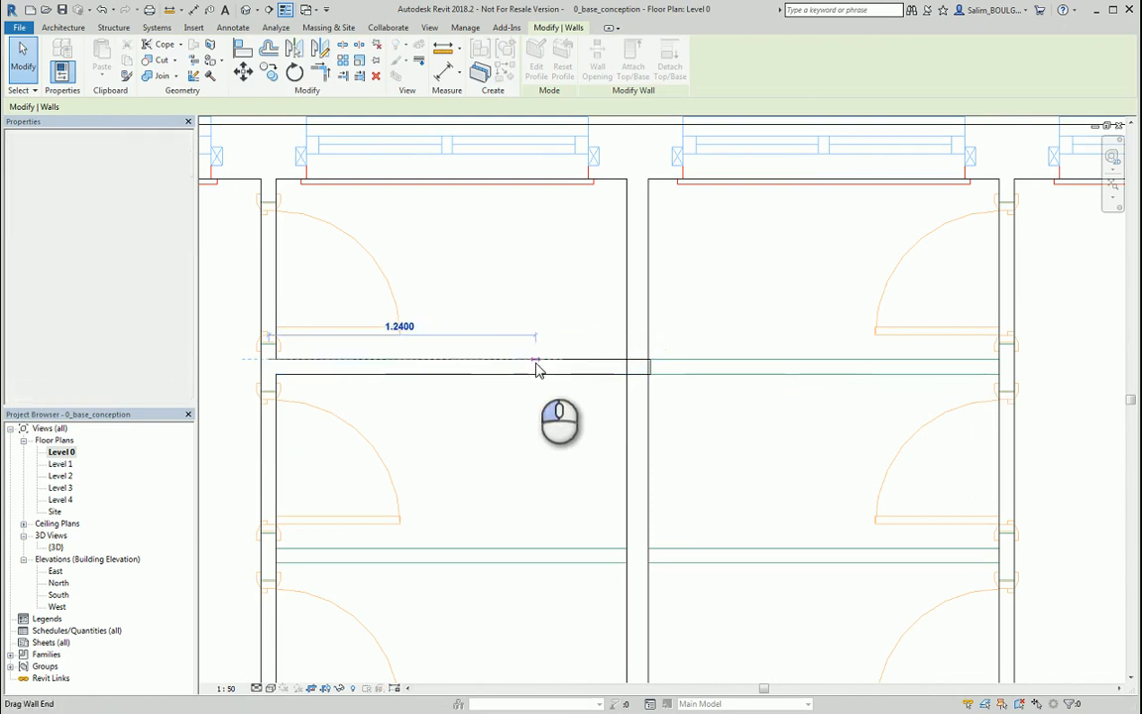
{"action": "key", "text": "Escape"}
Step: Copy the paired cubicle rows' east 70 mm door partition onto the DWG door partition of the single cubicle row farther east
{"action": "scroll", "coordinate": [541, 404], "scroll_direction": "down", "scroll_amount": 2}
{"action": "middle_click_drag", "start_coordinate": [525, 416], "coordinate": [479, 343]}
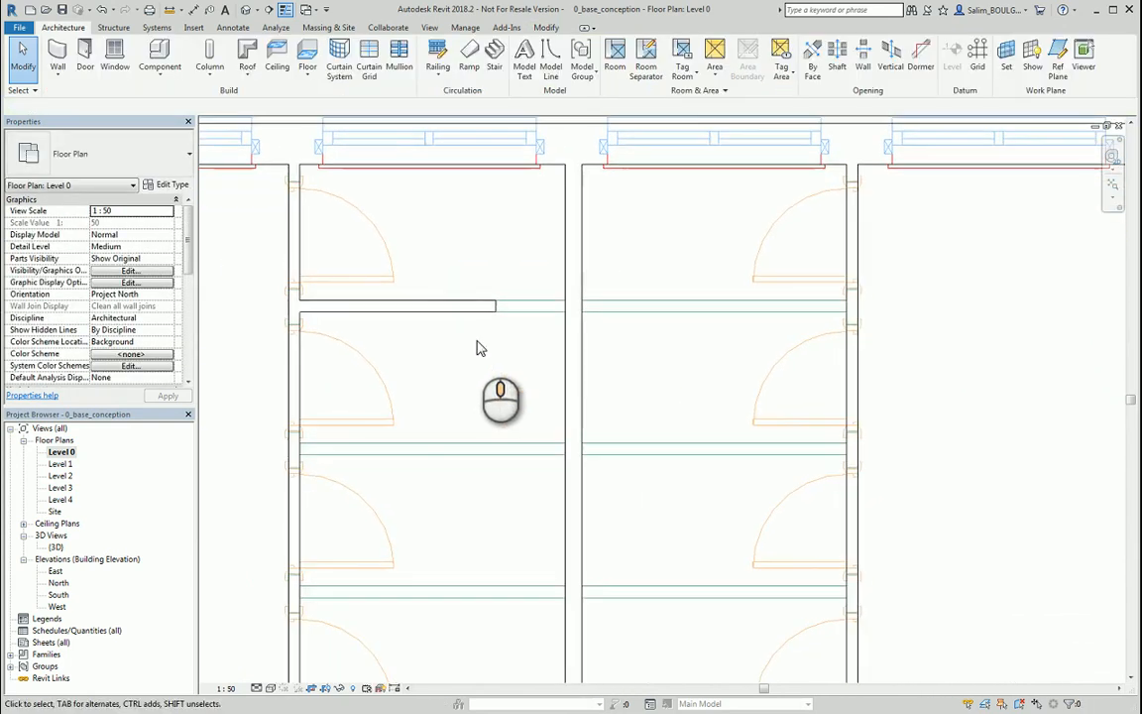
{"action": "scroll", "coordinate": [478, 343], "scroll_direction": "down", "scroll_amount": 2}
{"action": "scroll", "coordinate": [826, 402], "scroll_direction": "down", "scroll_amount": 1}
{"action": "middle_click_drag", "start_coordinate": [829, 402], "coordinate": [337, 378]}
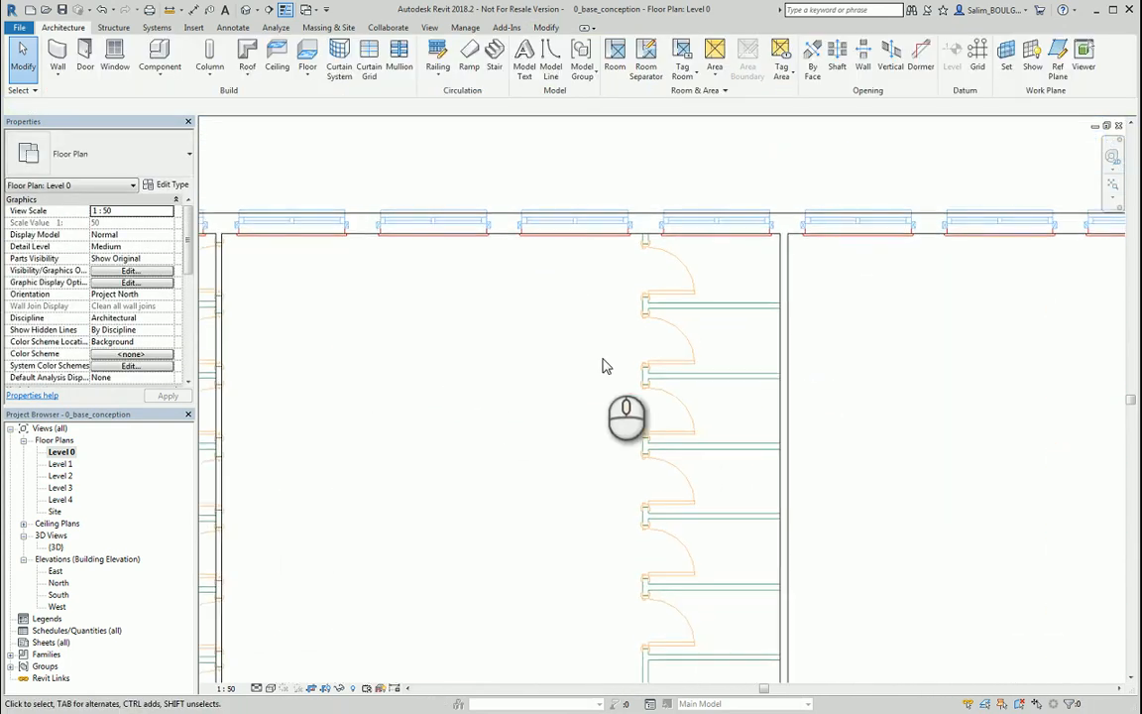
{"action": "middle_click_drag", "start_coordinate": [480, 343], "coordinate": [464, 306]}
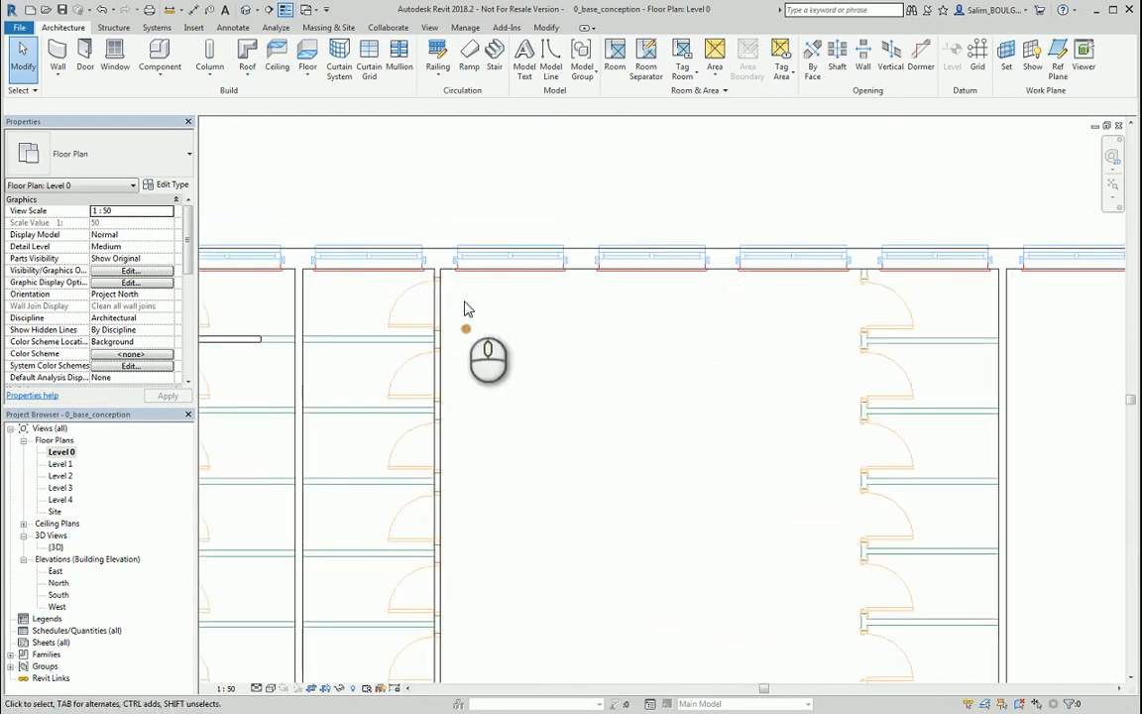
{"action": "scroll", "coordinate": [456, 322], "scroll_direction": "up", "scroll_amount": 4}
{"action": "left_click", "coordinate": [425, 298]}
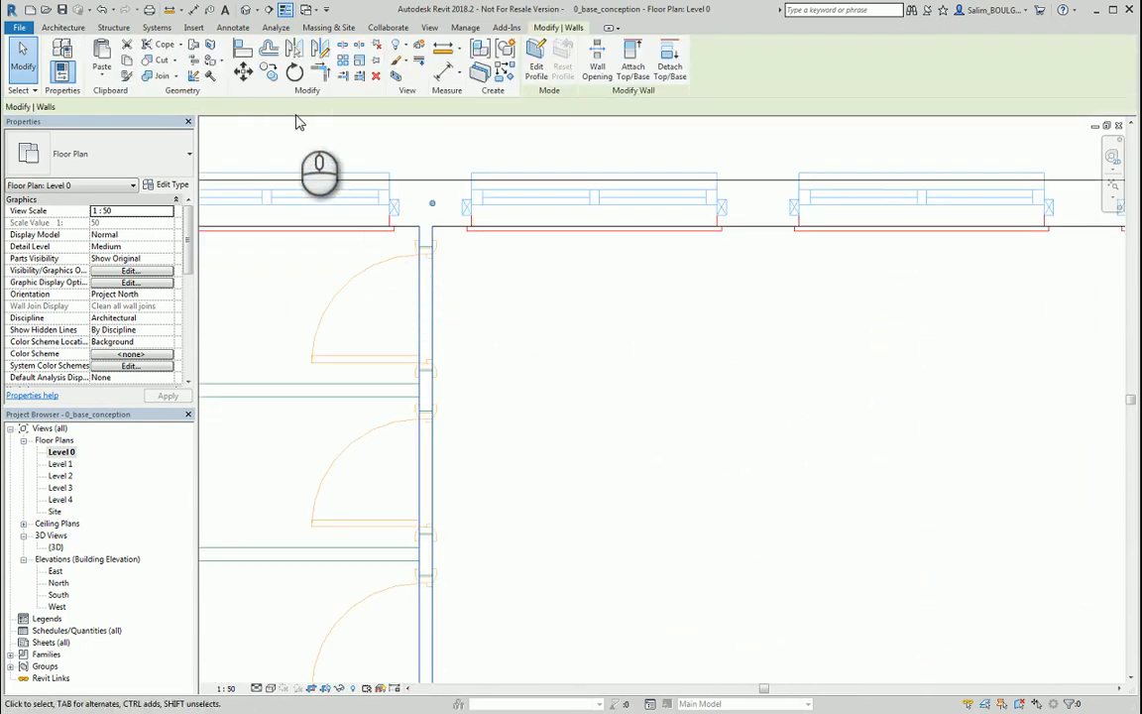
{"action": "left_click", "coordinate": [269, 72]}
{"action": "left_click", "coordinate": [433, 228]}
{"action": "scroll", "coordinate": [424, 289], "scroll_direction": "down", "scroll_amount": 2}
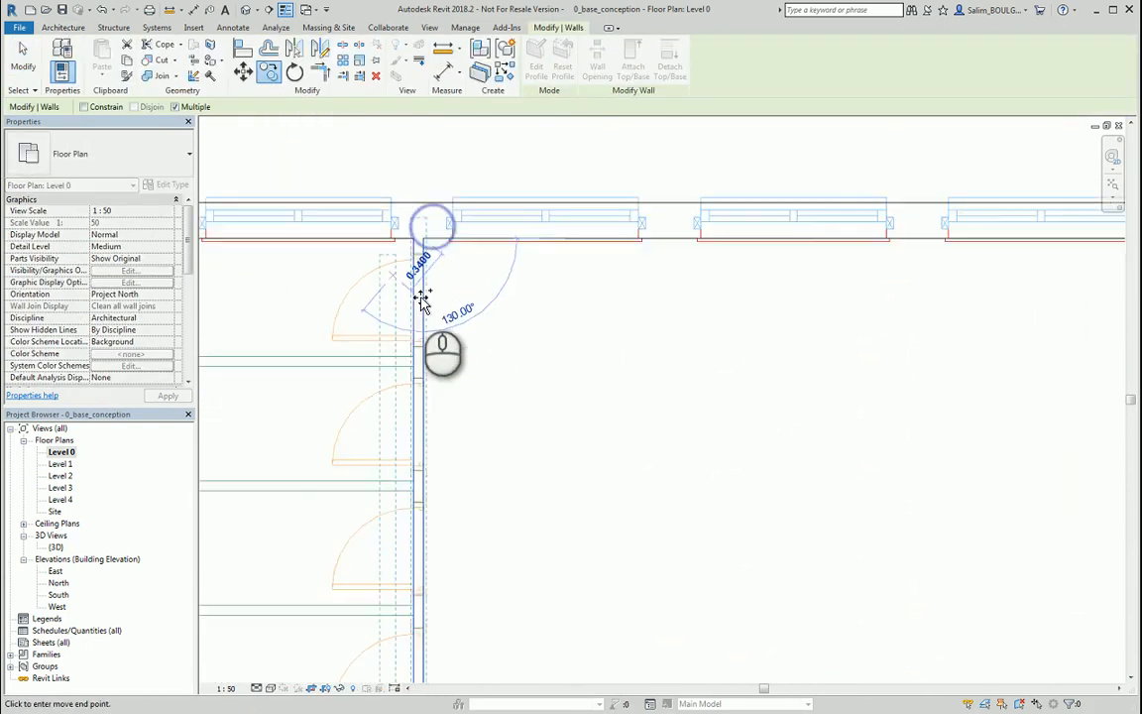
{"action": "middle_click_drag", "start_coordinate": [759, 319], "coordinate": [381, 352]}
{"action": "scroll", "coordinate": [595, 289], "scroll_direction": "up", "scroll_amount": 3}
{"action": "scroll", "coordinate": [635, 277], "scroll_direction": "up", "scroll_amount": 2}
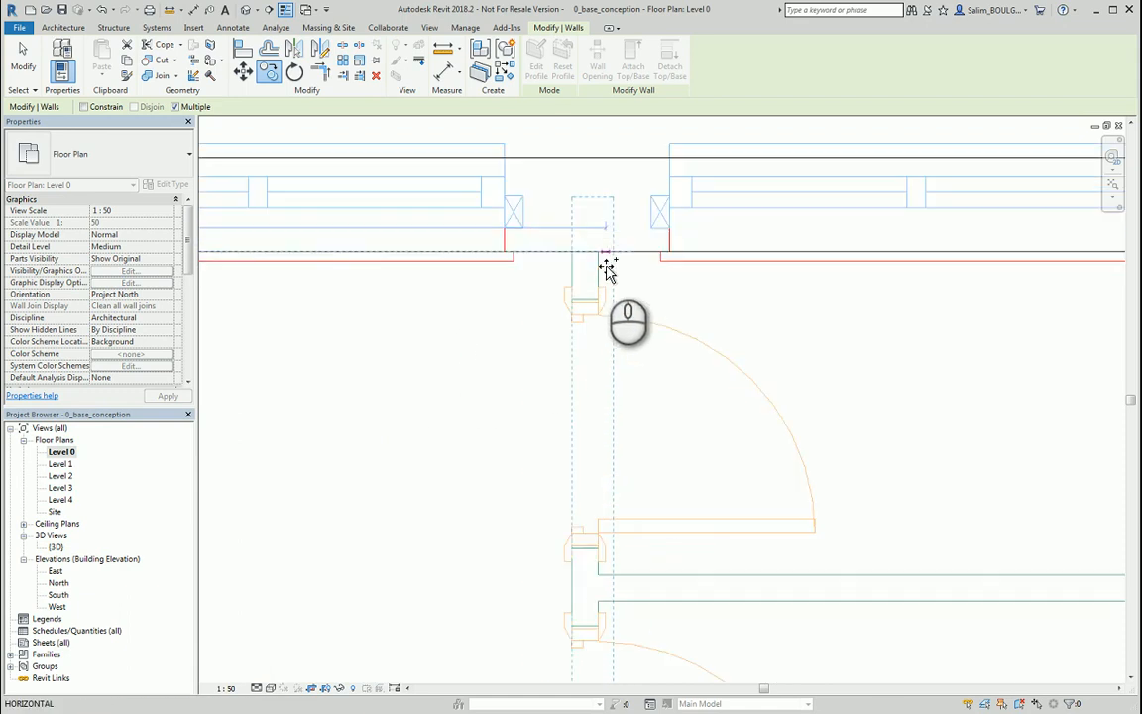
{"action": "left_click", "coordinate": [600, 255]}
{"action": "key", "text": "Escape"}
{"action": "key", "text": "Escape"}
Step: Copy the shortened 70 mm divider onto the northernmost DWG divider in the paired rows' east column, starting from the central wall
{"action": "scroll", "coordinate": [751, 388], "scroll_direction": "down", "scroll_amount": 5}
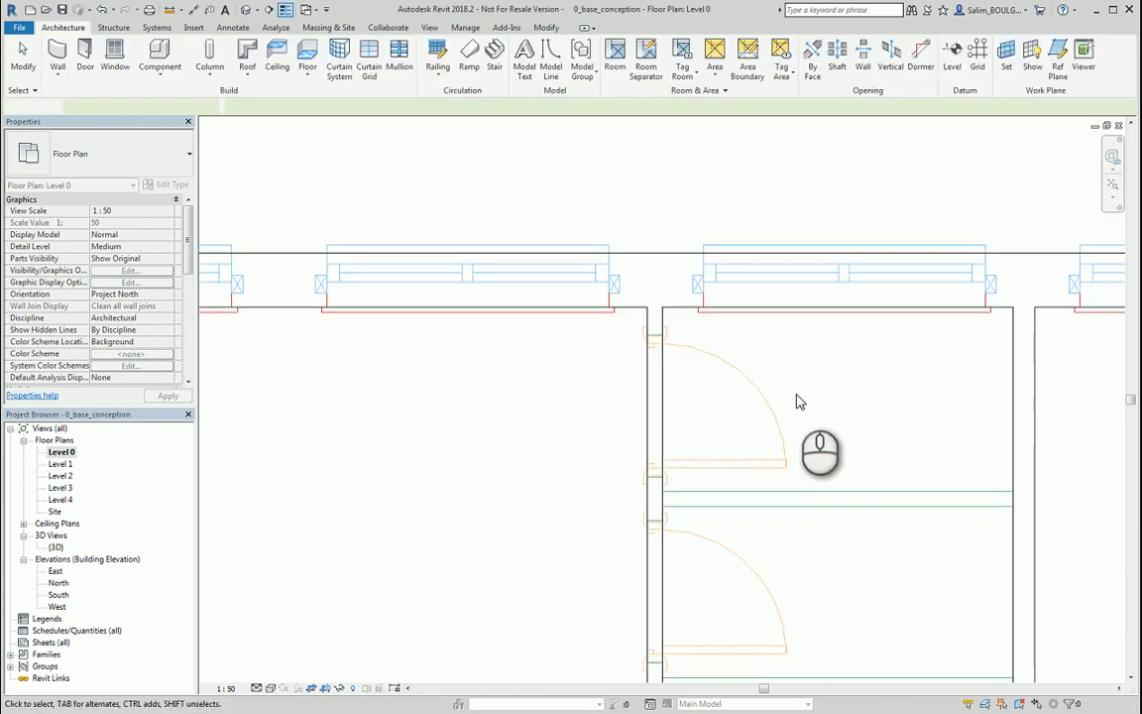
{"action": "middle_click_drag", "start_coordinate": [826, 454], "coordinate": [900, 383]}
{"action": "scroll", "coordinate": [892, 385], "scroll_direction": "down", "scroll_amount": 2}
{"action": "scroll", "coordinate": [812, 402], "scroll_direction": "down", "scroll_amount": 1}
{"action": "middle_click_drag", "start_coordinate": [558, 465], "coordinate": [806, 446]}
{"action": "scroll", "coordinate": [369, 343], "scroll_direction": "up", "scroll_amount": 3}
{"action": "left_click", "coordinate": [480, 363]}
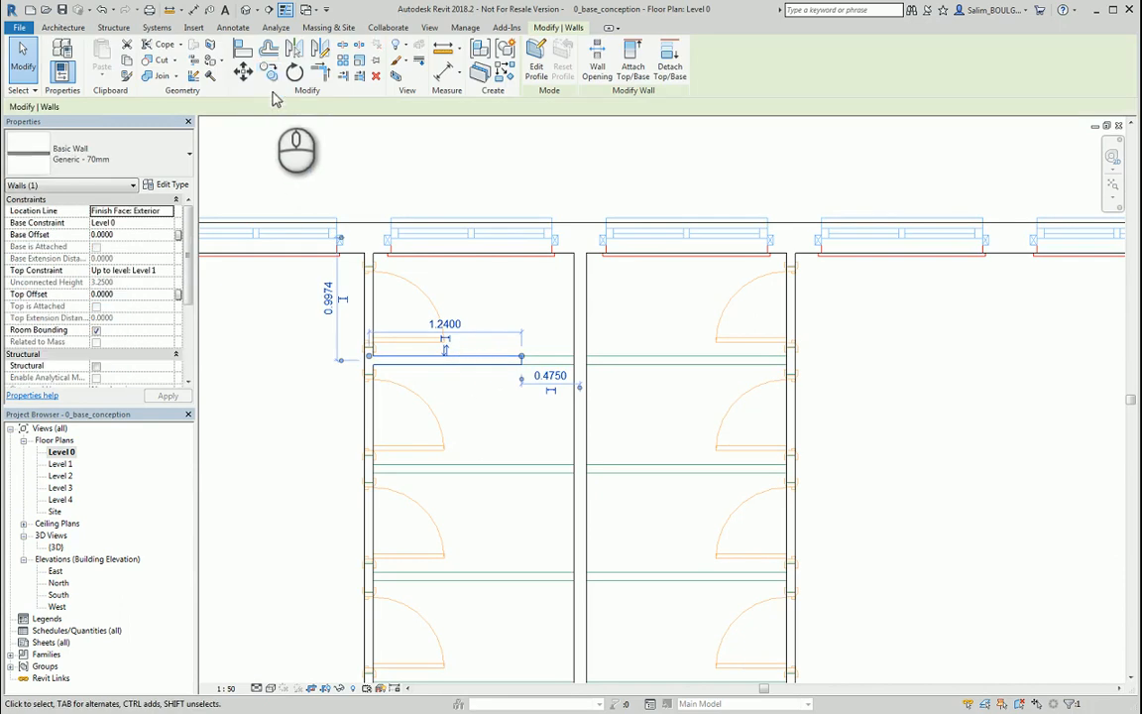
{"action": "left_click", "coordinate": [272, 79]}
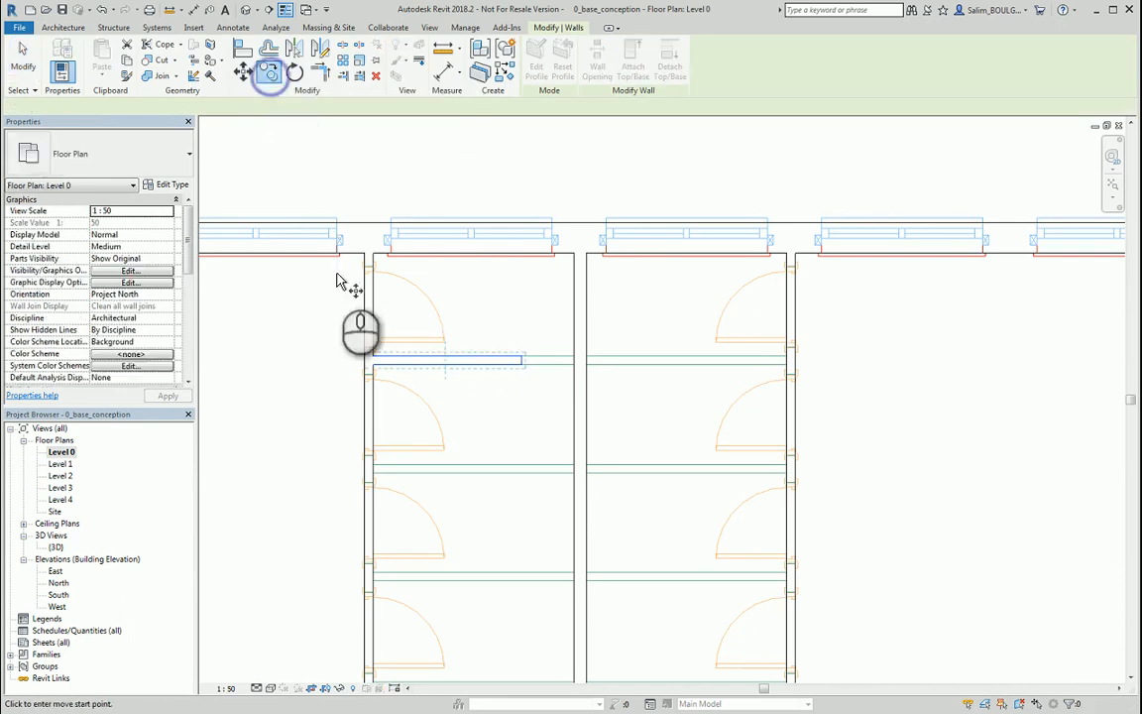
{"action": "scroll", "coordinate": [372, 342], "scroll_direction": "up", "scroll_amount": 6}
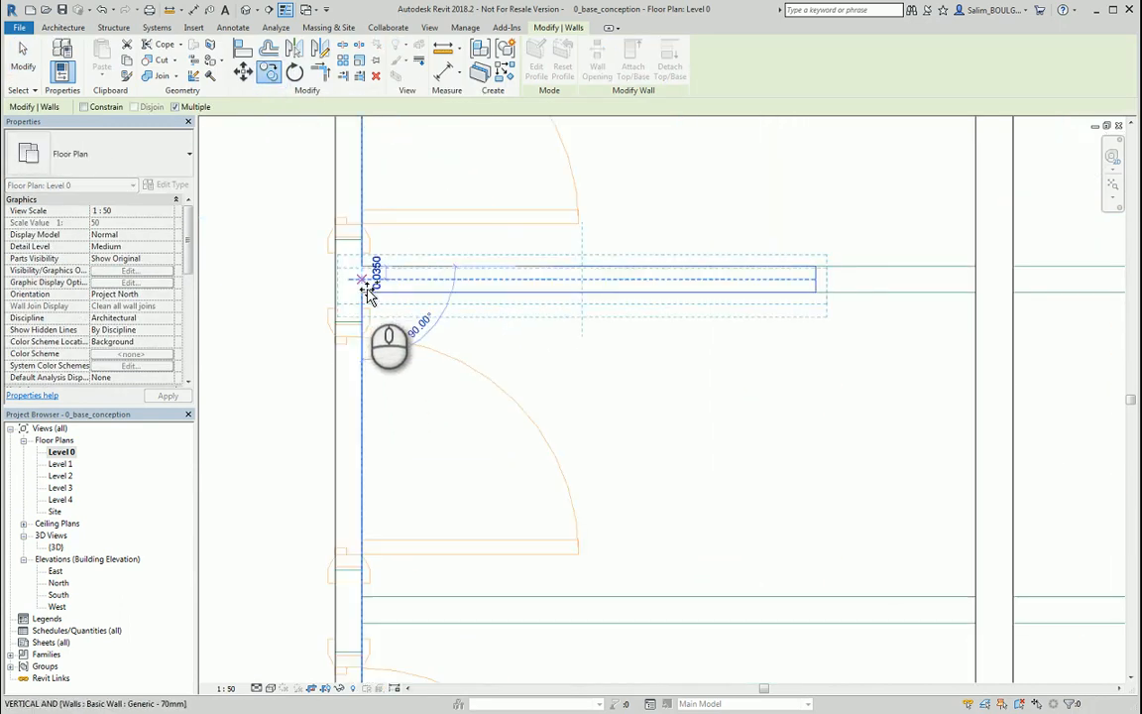
{"action": "scroll", "coordinate": [367, 294], "scroll_direction": "down", "scroll_amount": 5}
{"action": "middle_click_drag", "start_coordinate": [580, 383], "coordinate": [522, 420]}
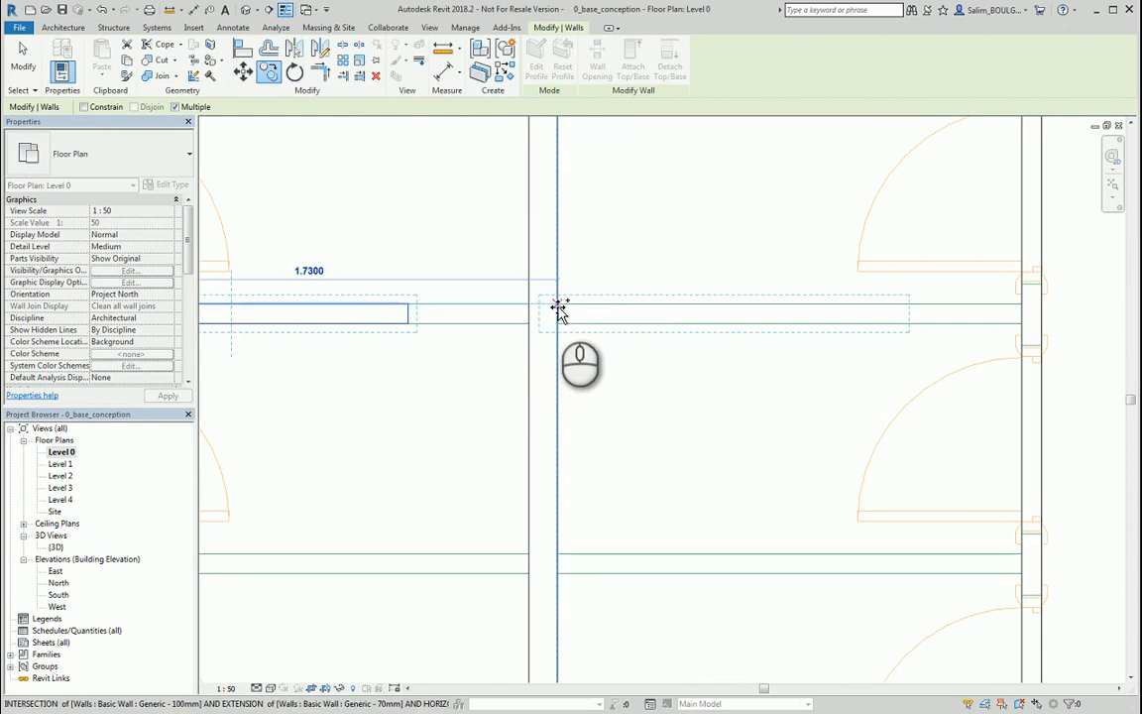
{"action": "left_click", "coordinate": [557, 305]}
Step: Place further divider copies on the remaining DWG dividers of the paired rows' east column, down to the southernmost one
{"action": "middle_click_drag", "start_coordinate": [585, 482], "coordinate": [568, 280]}
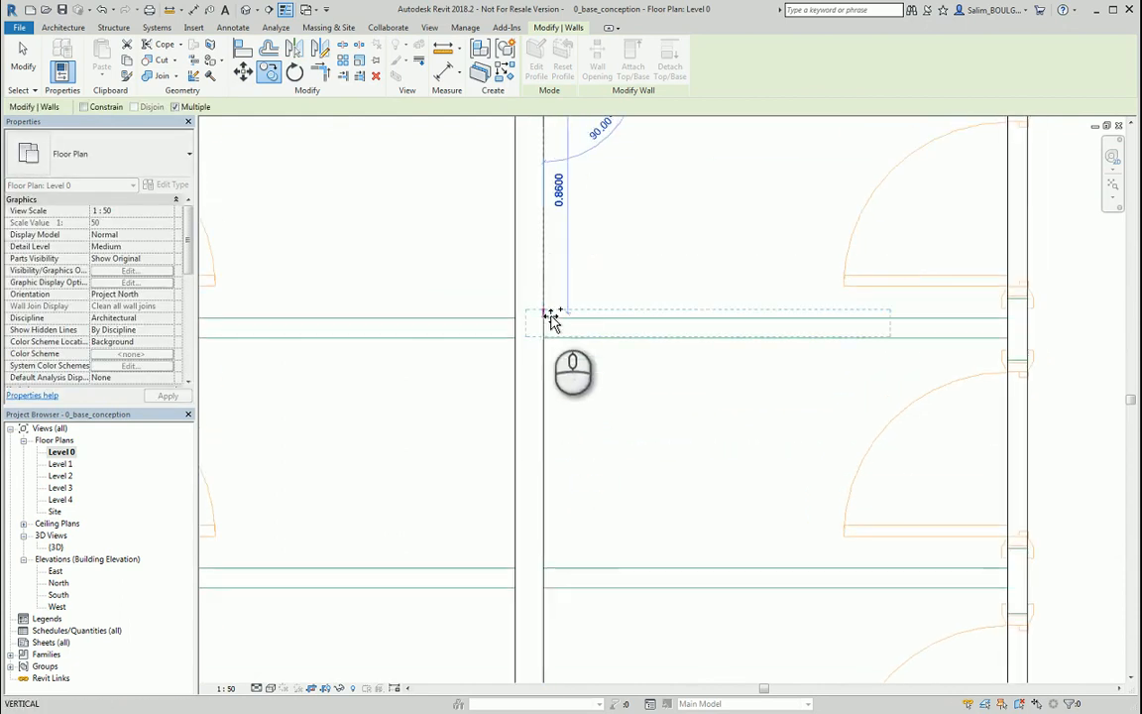
{"action": "middle_click_drag", "start_coordinate": [574, 504], "coordinate": [570, 283]}
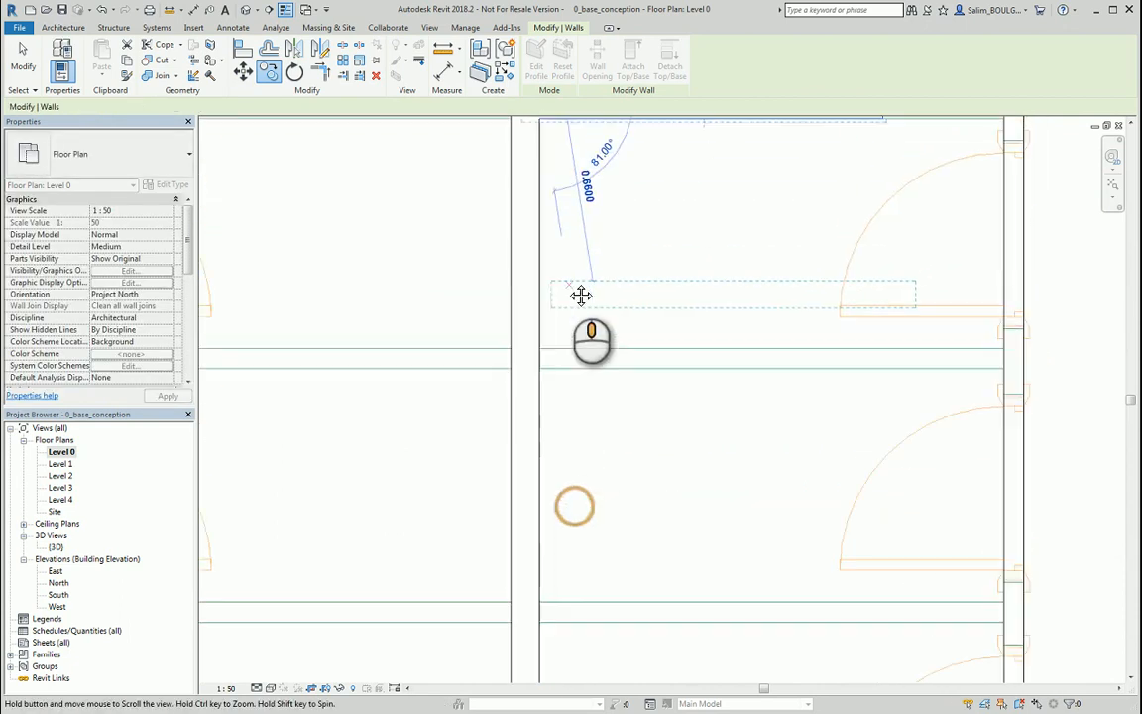
{"action": "left_click", "coordinate": [543, 352]}
{"action": "mouse_move", "coordinate": [572, 497]}
{"action": "middle_mouse_down"}
{"action": "mouse_move", "coordinate": [589, 324]}
{"action": "mouse_move", "coordinate": [562, 317]}
{"action": "middle_mouse_up"}
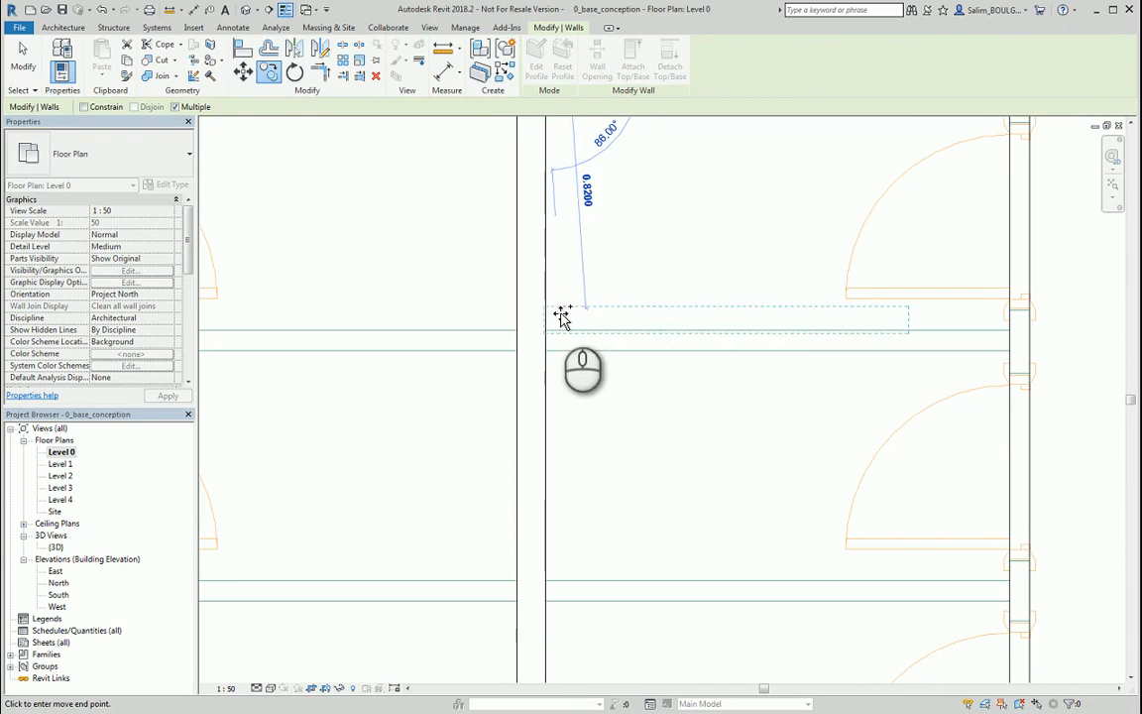
{"action": "left_click", "coordinate": [547, 331]}
{"action": "mouse_move", "coordinate": [586, 466]}
{"action": "middle_mouse_down"}
{"action": "mouse_move", "coordinate": [585, 324]}
{"action": "mouse_move", "coordinate": [576, 341]}
{"action": "middle_mouse_up"}
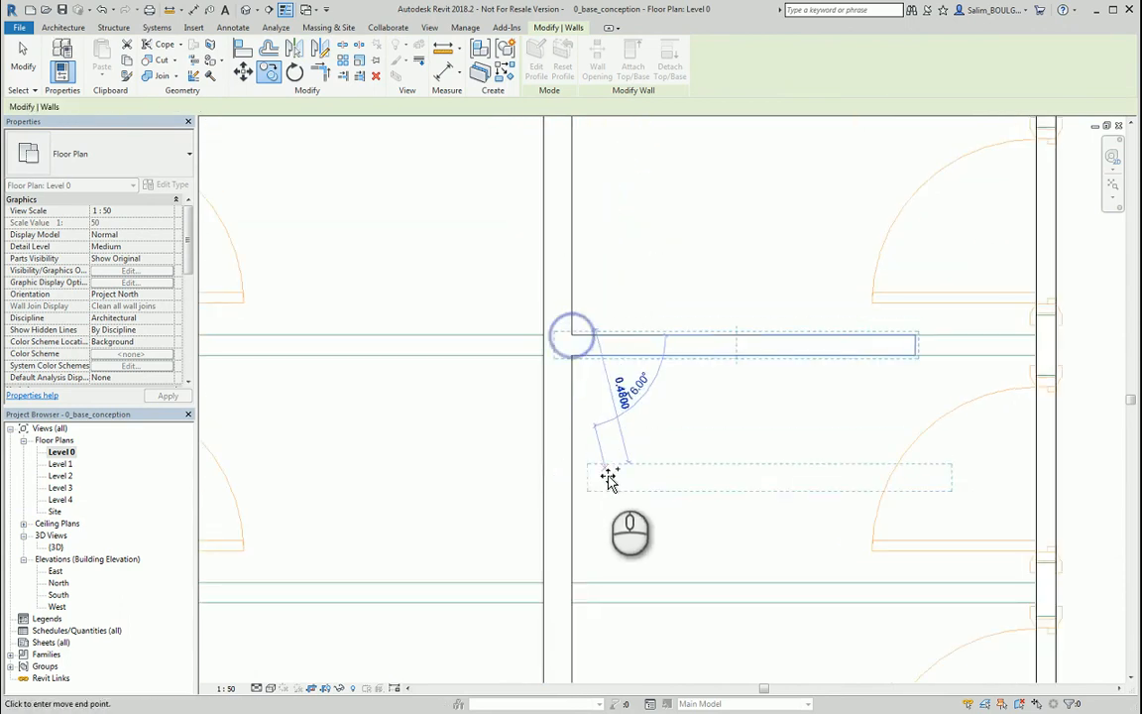
{"action": "middle_click_drag", "start_coordinate": [609, 479], "coordinate": [629, 237]}
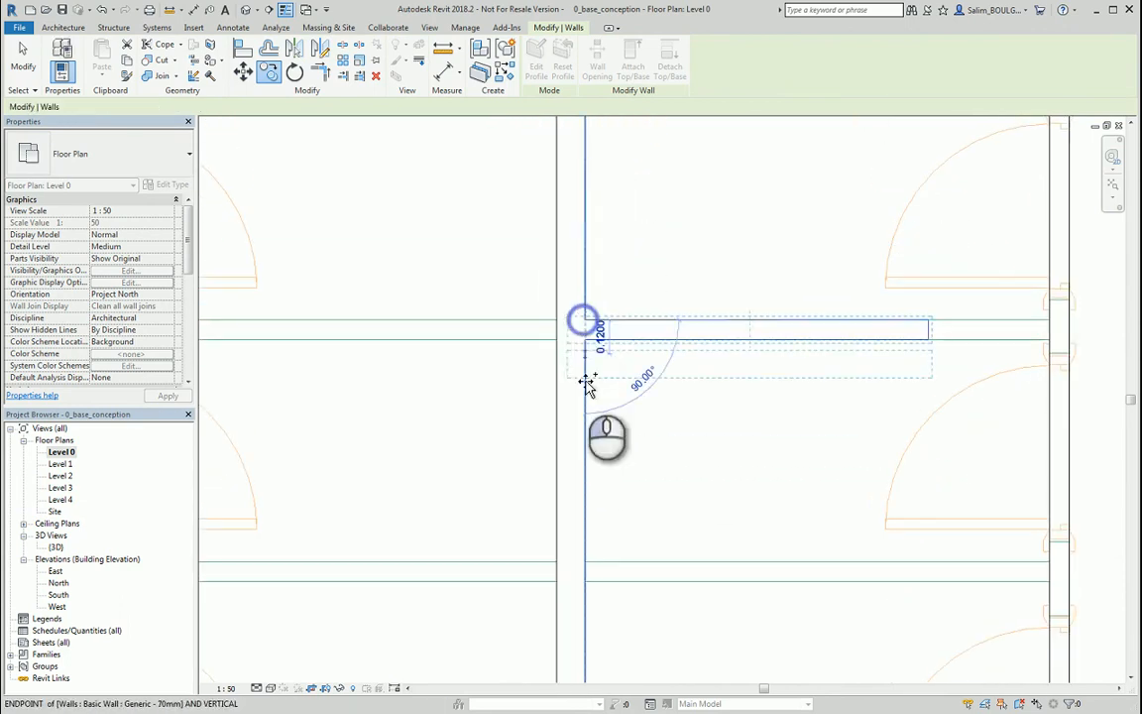
{"action": "middle_click_drag", "start_coordinate": [611, 485], "coordinate": [619, 229]}
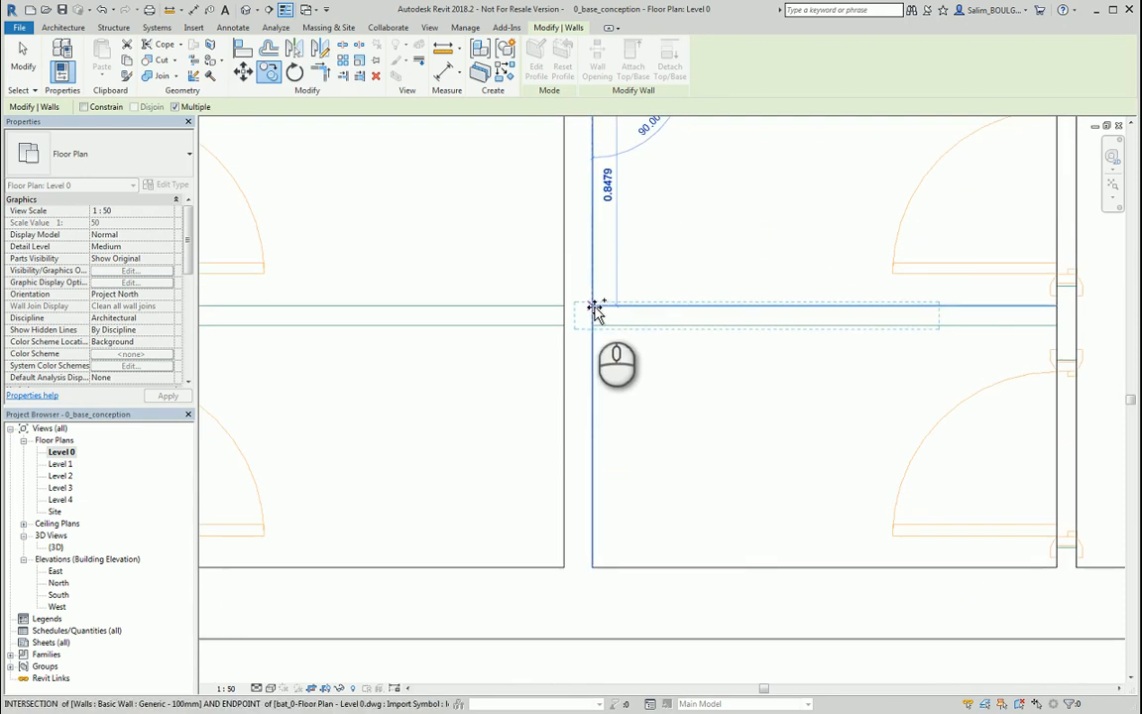
Step: Place divider copies on the two southernmost DWG dividers of the paired rows' west column, starting at the door partition
{"action": "scroll", "coordinate": [634, 382], "scroll_direction": "down", "scroll_amount": 3}
{"action": "middle_click_drag", "start_coordinate": [401, 395], "coordinate": [692, 404]}
{"action": "scroll", "coordinate": [656, 379], "scroll_direction": "up", "scroll_amount": 4}
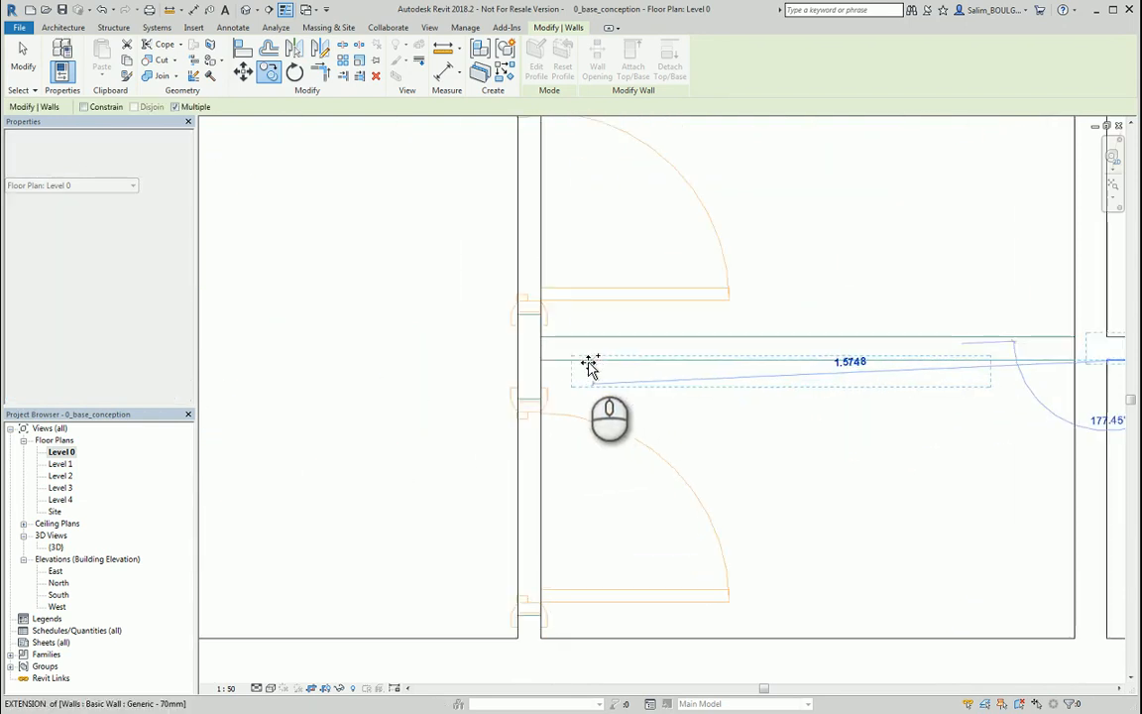
{"action": "left_click", "coordinate": [545, 339]}
{"action": "scroll", "coordinate": [635, 396], "scroll_direction": "down", "scroll_amount": 2}
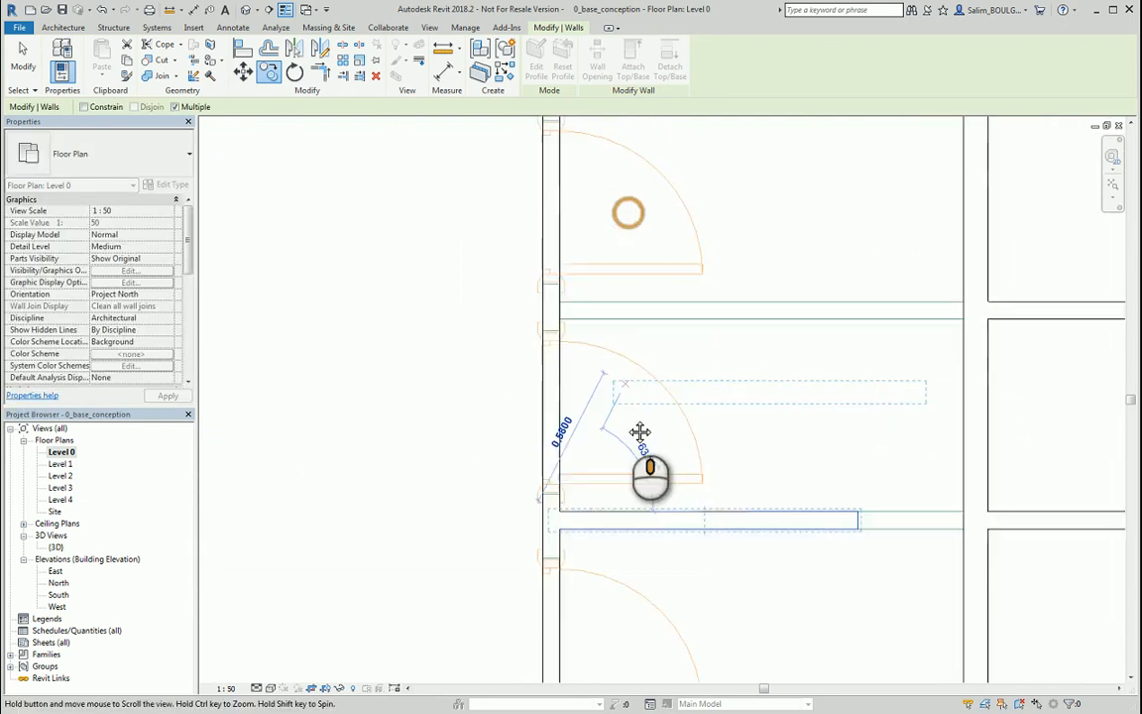
{"action": "scroll", "coordinate": [586, 365], "scroll_direction": "up", "scroll_amount": 3}
{"action": "left_click", "coordinate": [548, 343]}
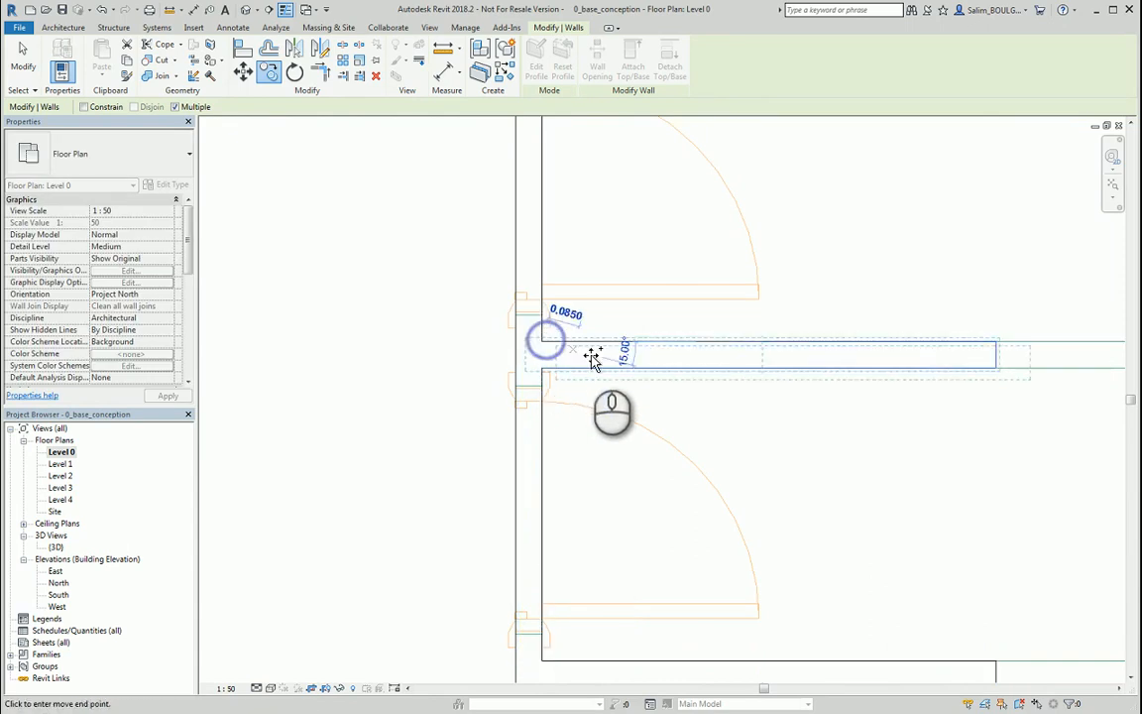
Step: Place divider copies on the next two DWG dividers to the north in the west column
{"action": "middle_click_drag", "start_coordinate": [646, 349], "coordinate": [632, 536]}
{"action": "middle_click_drag", "start_coordinate": [602, 301], "coordinate": [584, 403]}
{"action": "scroll", "coordinate": [544, 345], "scroll_direction": "up", "scroll_amount": 2}
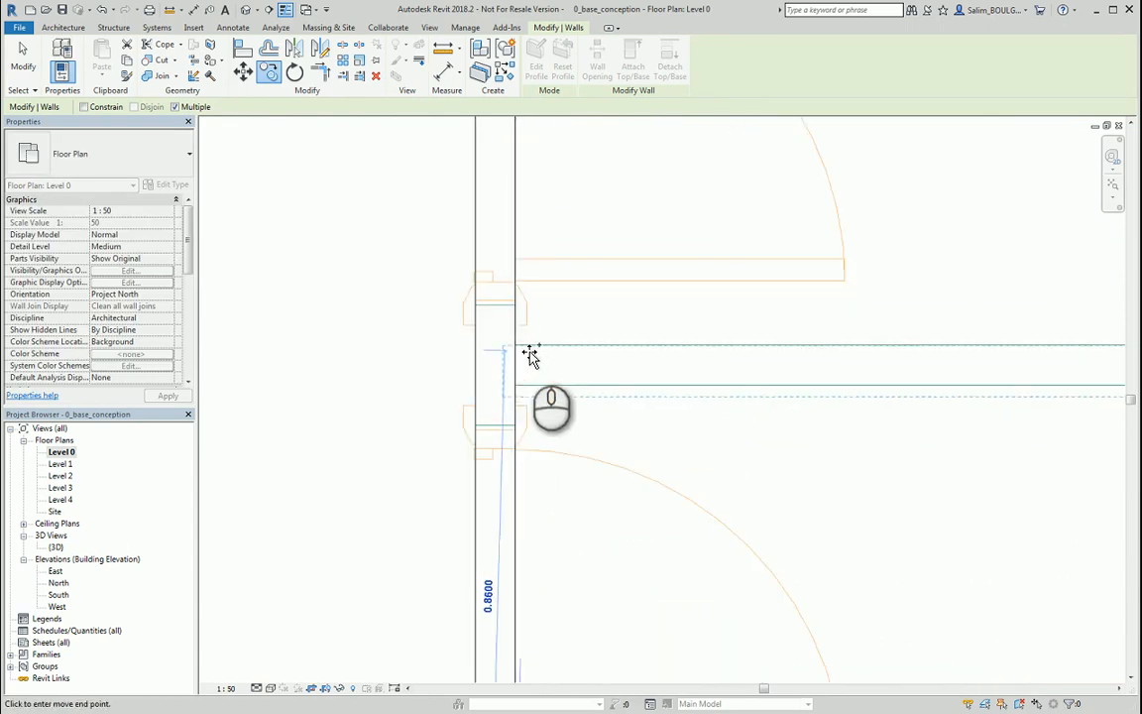
{"action": "left_click", "coordinate": [518, 346]}
{"action": "scroll", "coordinate": [553, 423], "scroll_direction": "down", "scroll_amount": 4}
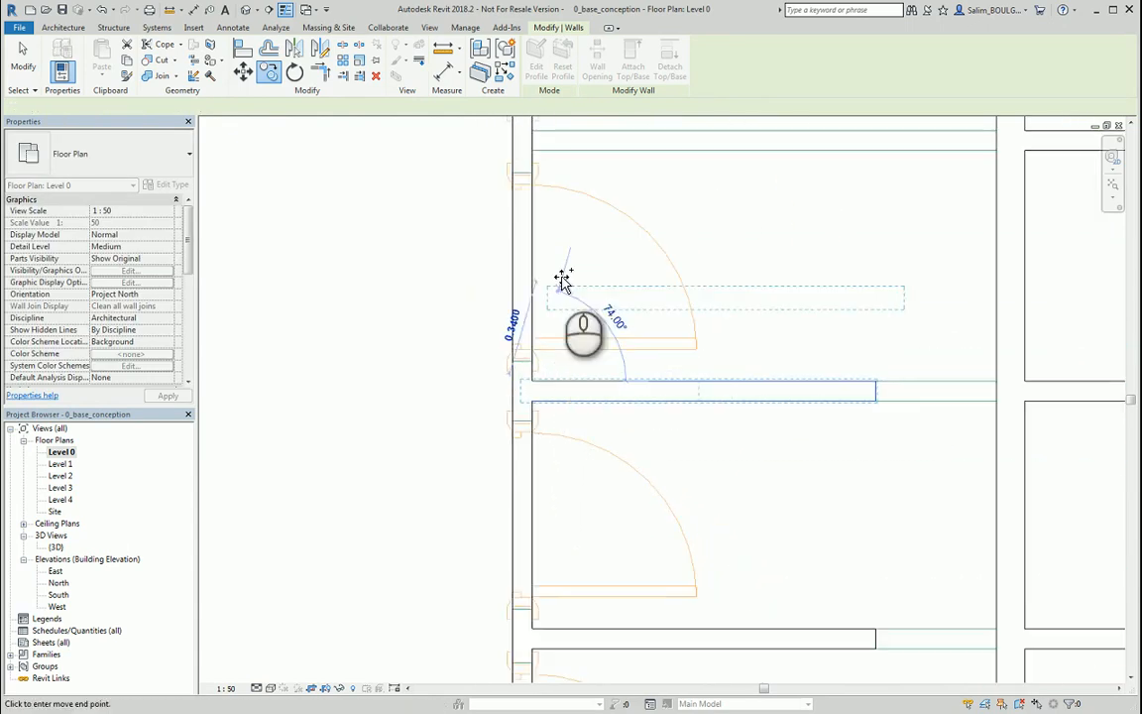
{"action": "middle_click_drag", "start_coordinate": [561, 274], "coordinate": [538, 512]}
{"action": "scroll", "coordinate": [513, 381], "scroll_direction": "up", "scroll_amount": 3}
{"action": "scroll", "coordinate": [517, 395], "scroll_direction": "up", "scroll_amount": 2}
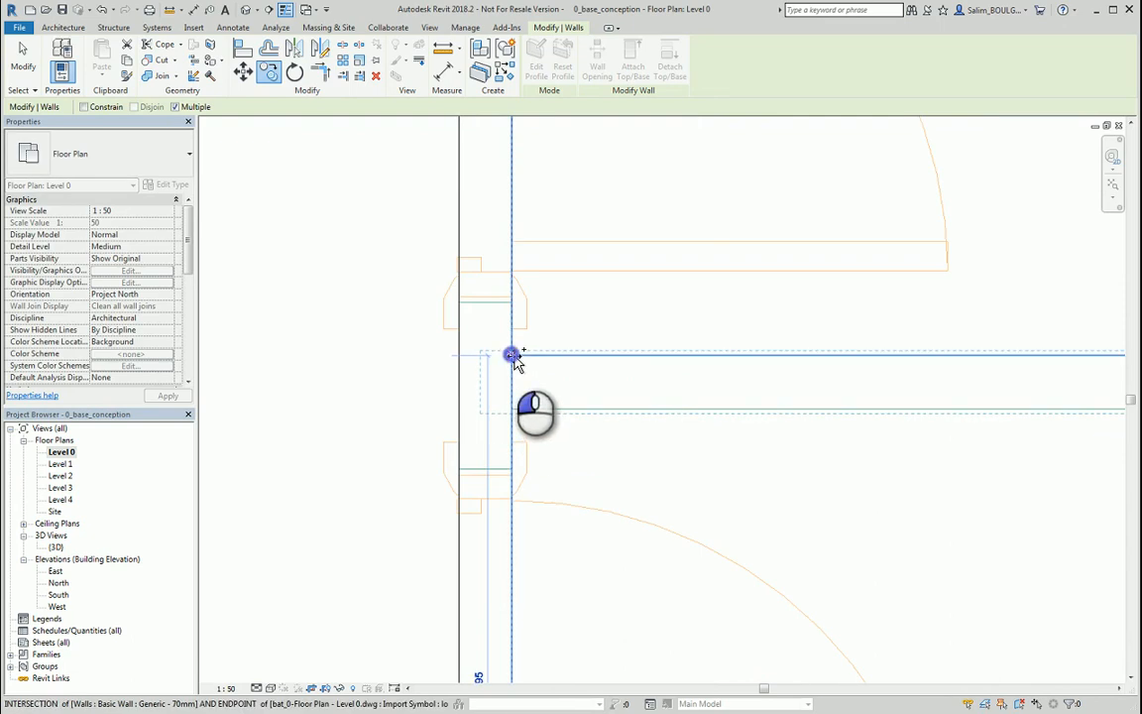
{"action": "left_click", "coordinate": [511, 354]}
Step: Place divider copies on the last two open DWG dividers in the north of the west column
{"action": "scroll", "coordinate": [543, 459], "scroll_direction": "down", "scroll_amount": 4}
{"action": "middle_click_drag", "start_coordinate": [589, 298], "coordinate": [588, 500]}
{"action": "scroll", "coordinate": [555, 412], "scroll_direction": "up", "scroll_amount": 1}
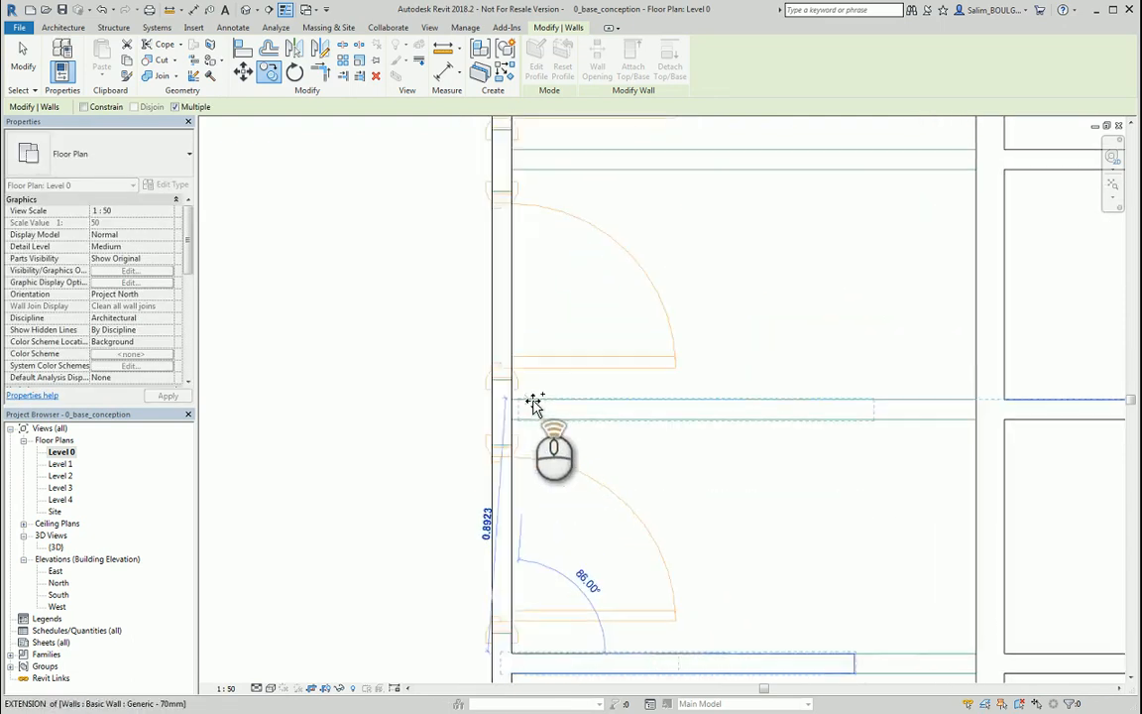
{"action": "scroll", "coordinate": [534, 403], "scroll_direction": "up", "scroll_amount": 3}
{"action": "left_click", "coordinate": [492, 385]}
{"action": "scroll", "coordinate": [528, 474], "scroll_direction": "down", "scroll_amount": 6}
{"action": "left_click", "coordinate": [492, 385]}
{"action": "scroll", "coordinate": [527, 474], "scroll_direction": "down", "scroll_amount": 6}
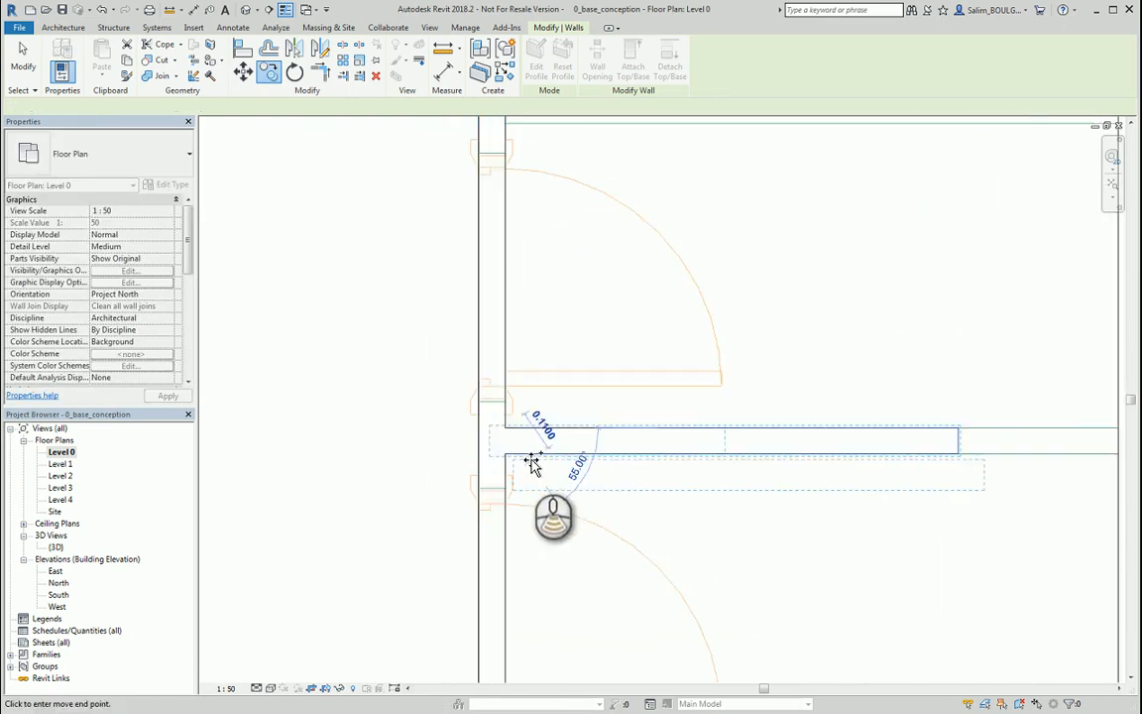
{"action": "middle_click_drag", "start_coordinate": [561, 337], "coordinate": [546, 503]}
{"action": "scroll", "coordinate": [522, 432], "scroll_direction": "up", "scroll_amount": 4}
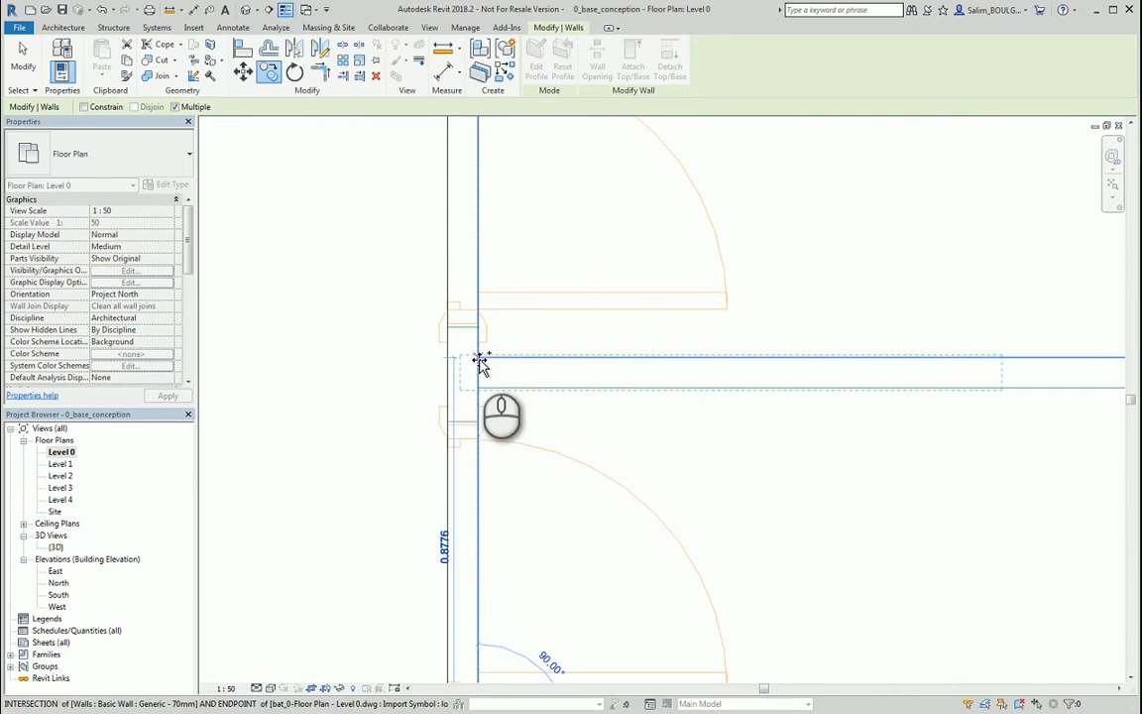
{"action": "scroll", "coordinate": [540, 436], "scroll_direction": "down", "scroll_amount": 2}
Step: Place divider copies on the two northernmost DWG dividers of the single cubicle row to the east, against its door partition
{"action": "middle_click_drag", "start_coordinate": [698, 317], "coordinate": [330, 250]}
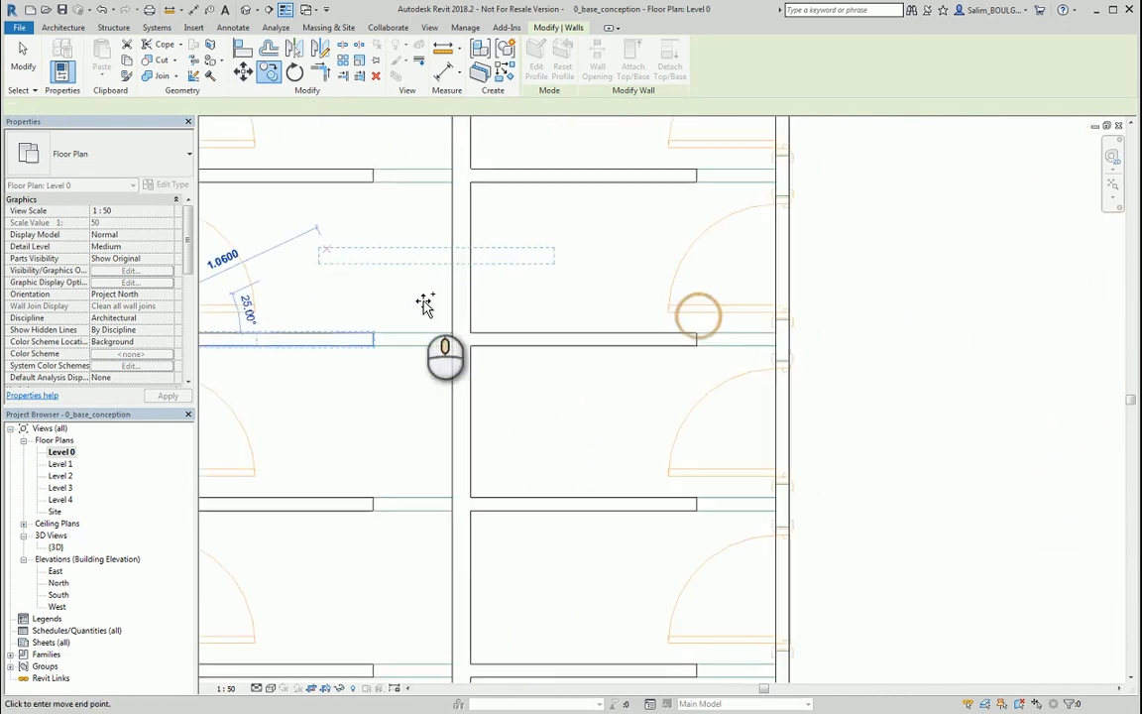
{"action": "scroll", "coordinate": [820, 369], "scroll_direction": "down", "scroll_amount": 1}
{"action": "scroll", "coordinate": [881, 375], "scroll_direction": "down", "scroll_amount": 1}
{"action": "middle_click_drag", "start_coordinate": [938, 382], "coordinate": [347, 382]}
{"action": "middle_click_drag", "start_coordinate": [655, 336], "coordinate": [400, 376]}
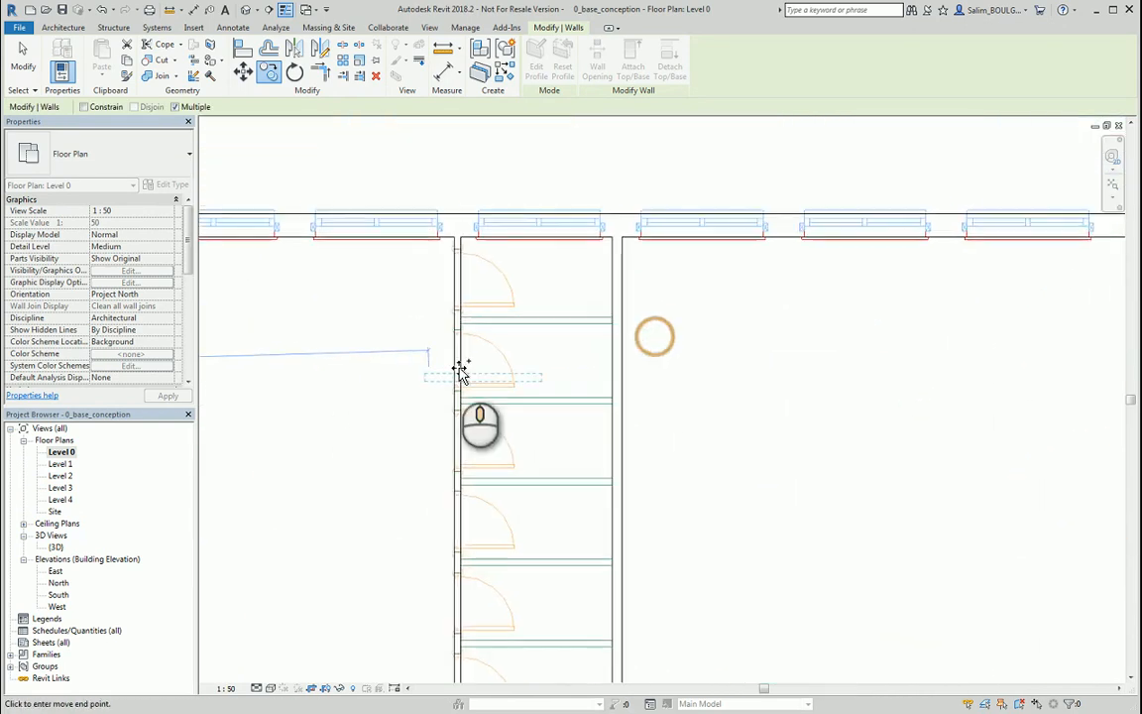
{"action": "scroll", "coordinate": [459, 337], "scroll_direction": "up", "scroll_amount": 3}
{"action": "scroll", "coordinate": [459, 326], "scroll_direction": "up", "scroll_amount": 2}
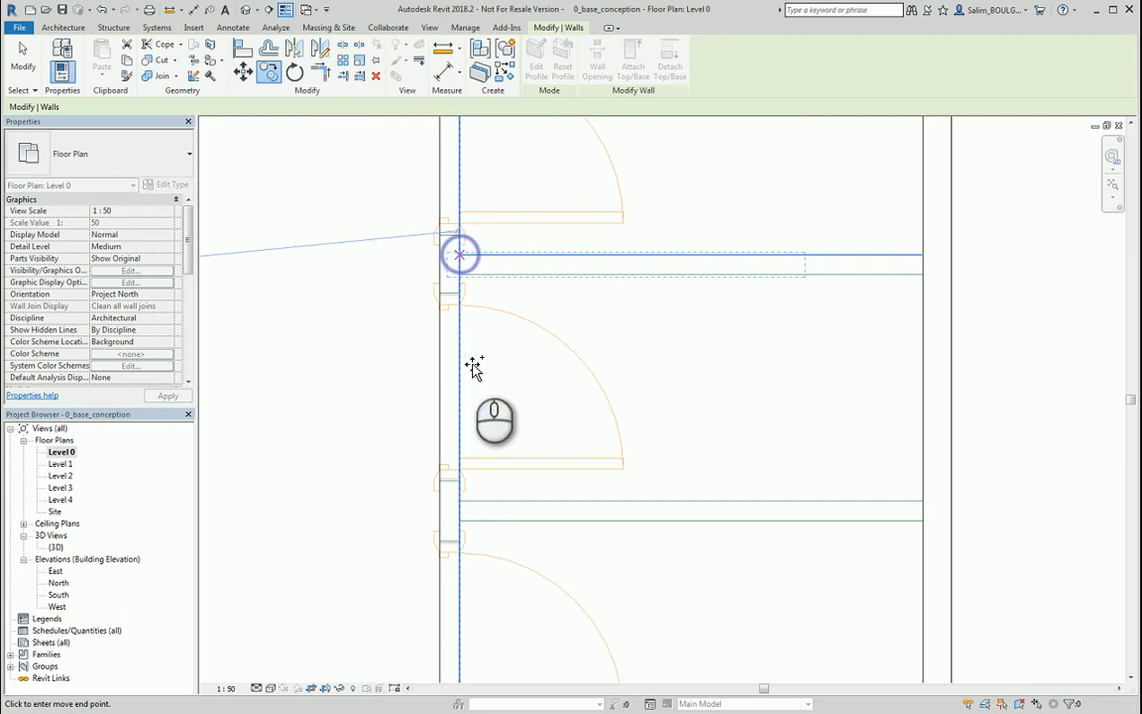
{"action": "left_click", "coordinate": [461, 501]}
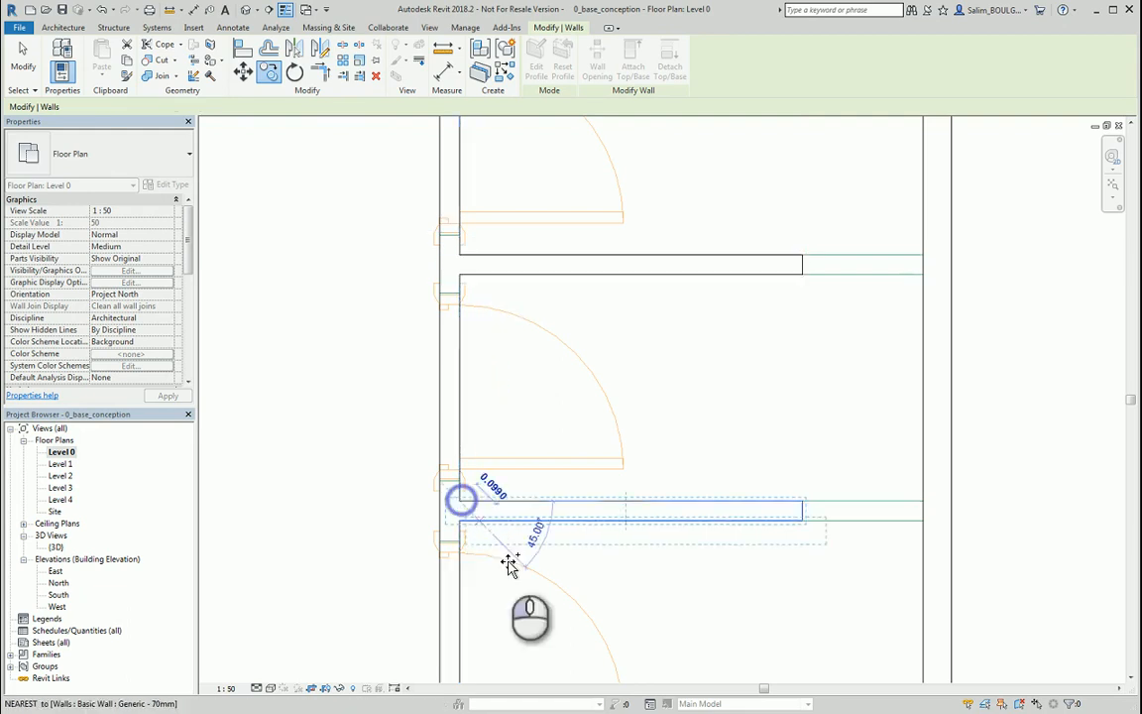
Step: Place divider copies on the third and fourth DWG dividers from the north in the single cubicle row
{"action": "scroll", "coordinate": [530, 591], "scroll_direction": "down", "scroll_amount": 2}
{"action": "middle_click_drag", "start_coordinate": [537, 604], "coordinate": [583, 310]}
{"action": "scroll", "coordinate": [573, 377], "scroll_direction": "up", "scroll_amount": 4}
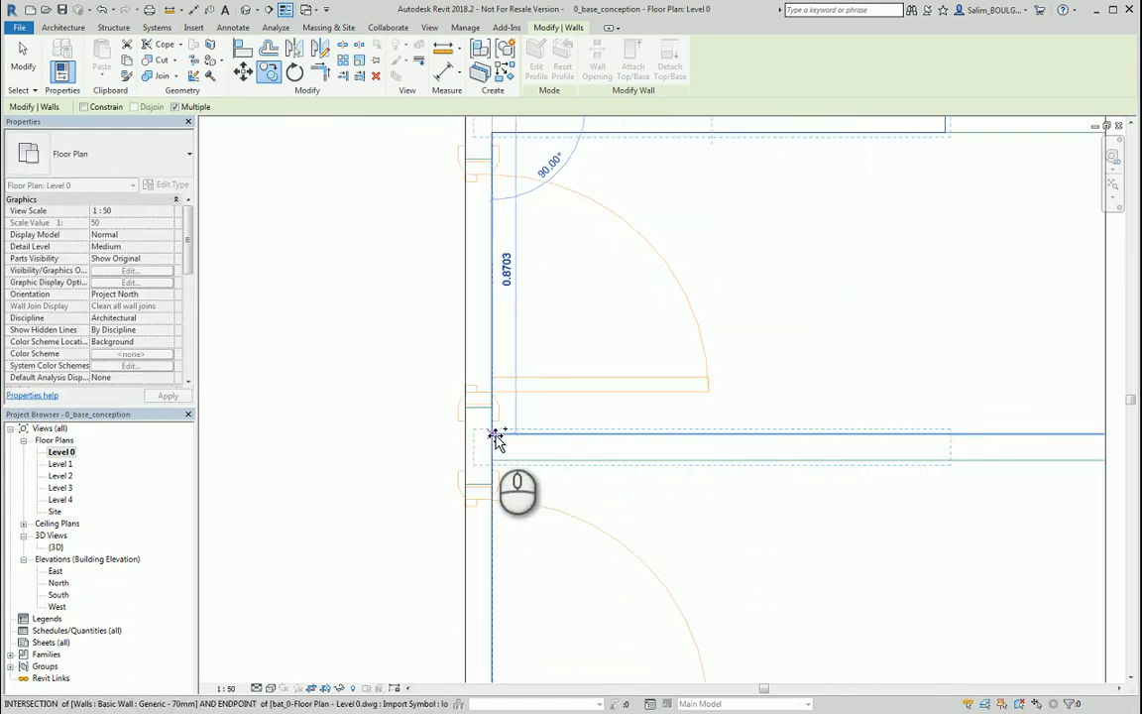
{"action": "left_click", "coordinate": [493, 434]}
{"action": "scroll", "coordinate": [547, 523], "scroll_direction": "down", "scroll_amount": 3}
{"action": "middle_click_drag", "start_coordinate": [568, 543], "coordinate": [587, 245]}
{"action": "scroll", "coordinate": [541, 374], "scroll_direction": "up", "scroll_amount": 3}
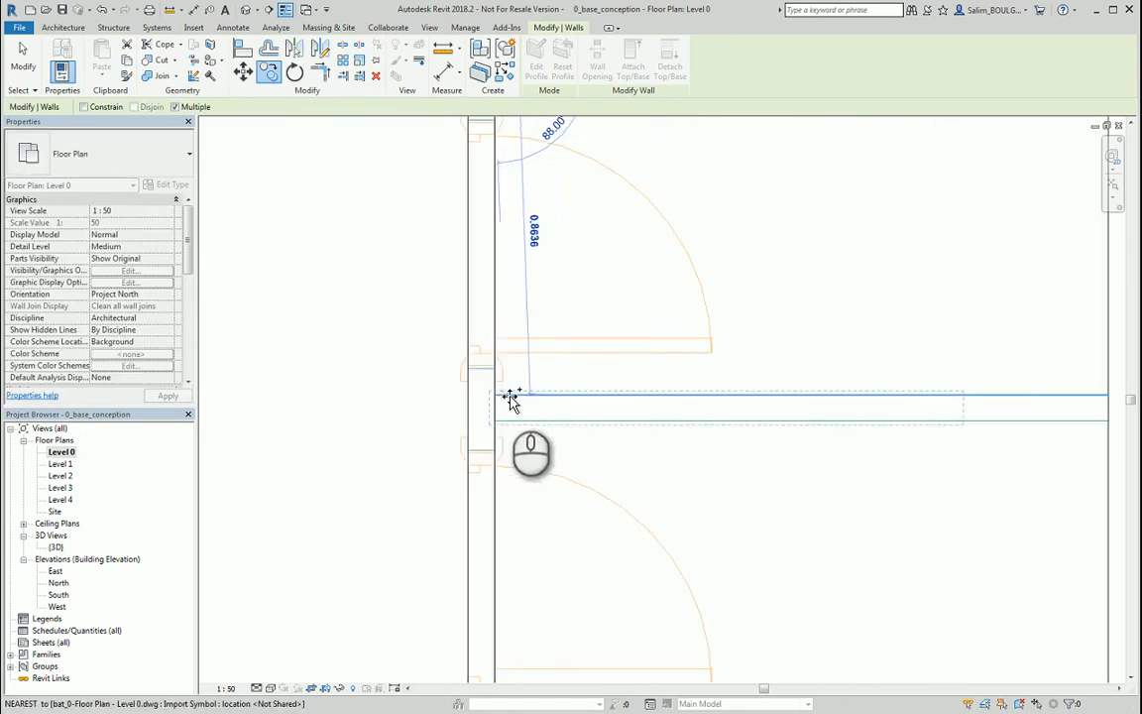
{"action": "left_click", "coordinate": [498, 400]}
Step: Place divider copies on the fifth and sixth DWG dividers from the north in the single cubicle row
{"action": "scroll", "coordinate": [571, 544], "scroll_direction": "down", "scroll_amount": 3}
{"action": "middle_click_drag", "start_coordinate": [571, 543], "coordinate": [563, 191]}
{"action": "scroll", "coordinate": [503, 365], "scroll_direction": "up", "scroll_amount": 3}
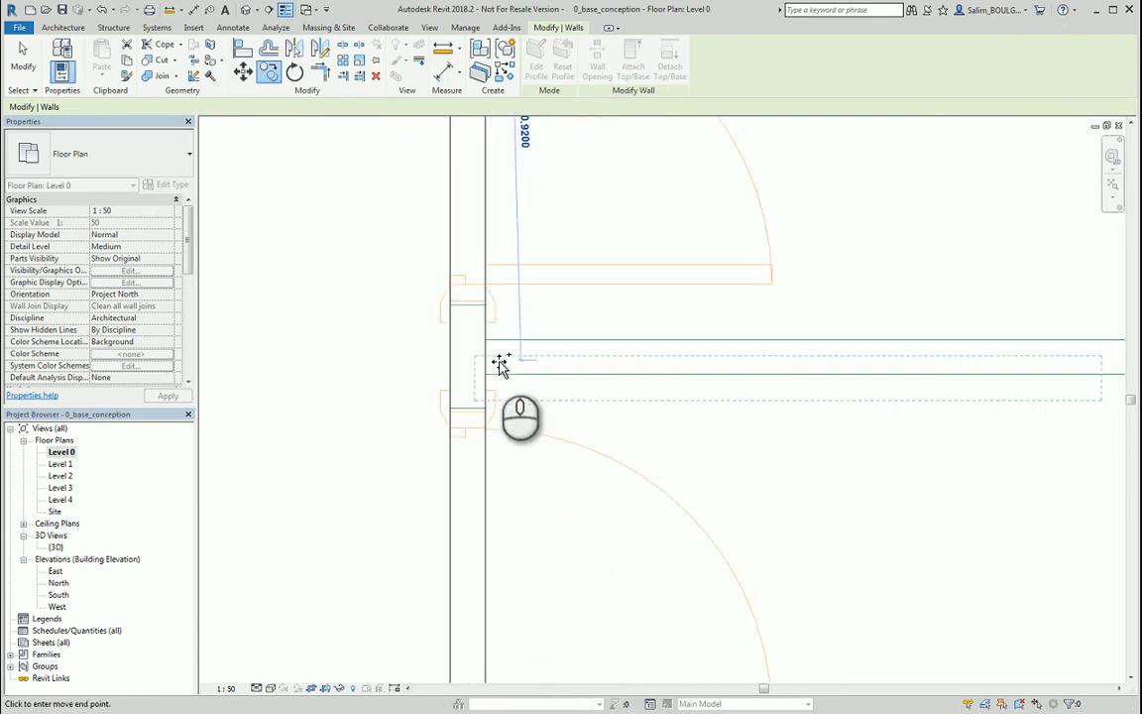
{"action": "scroll", "coordinate": [571, 520], "scroll_direction": "down", "scroll_amount": 3}
{"action": "middle_click_drag", "start_coordinate": [571, 520], "coordinate": [579, 321]}
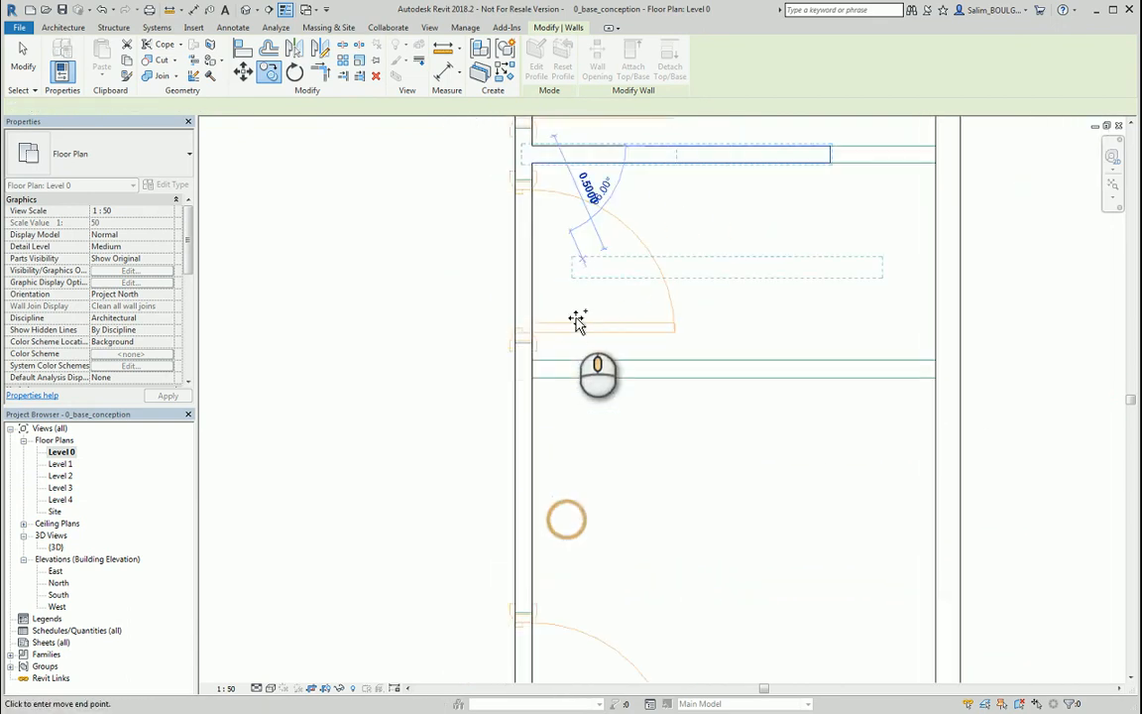
{"action": "scroll", "coordinate": [543, 378], "scroll_direction": "up", "scroll_amount": 3}
{"action": "left_click", "coordinate": [515, 368]}
{"action": "scroll", "coordinate": [587, 477], "scroll_direction": "down", "scroll_amount": 5}
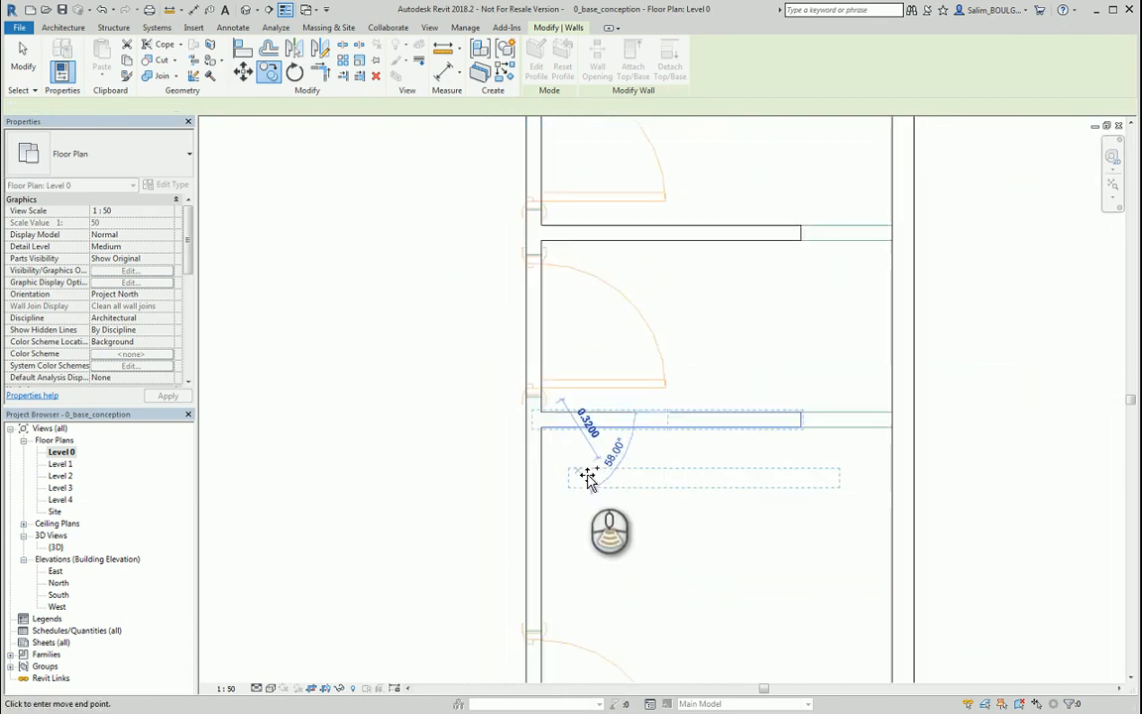
Step: End the divider copying, clear the selection and set the Level 0 plan's visual style to Hidden Line
{"action": "middle_click_drag", "start_coordinate": [719, 470], "coordinate": [730, 371]}
{"action": "middle_click_drag", "start_coordinate": [772, 324], "coordinate": [365, 403]}
{"action": "scroll", "coordinate": [540, 400], "scroll_direction": "down", "scroll_amount": 3}
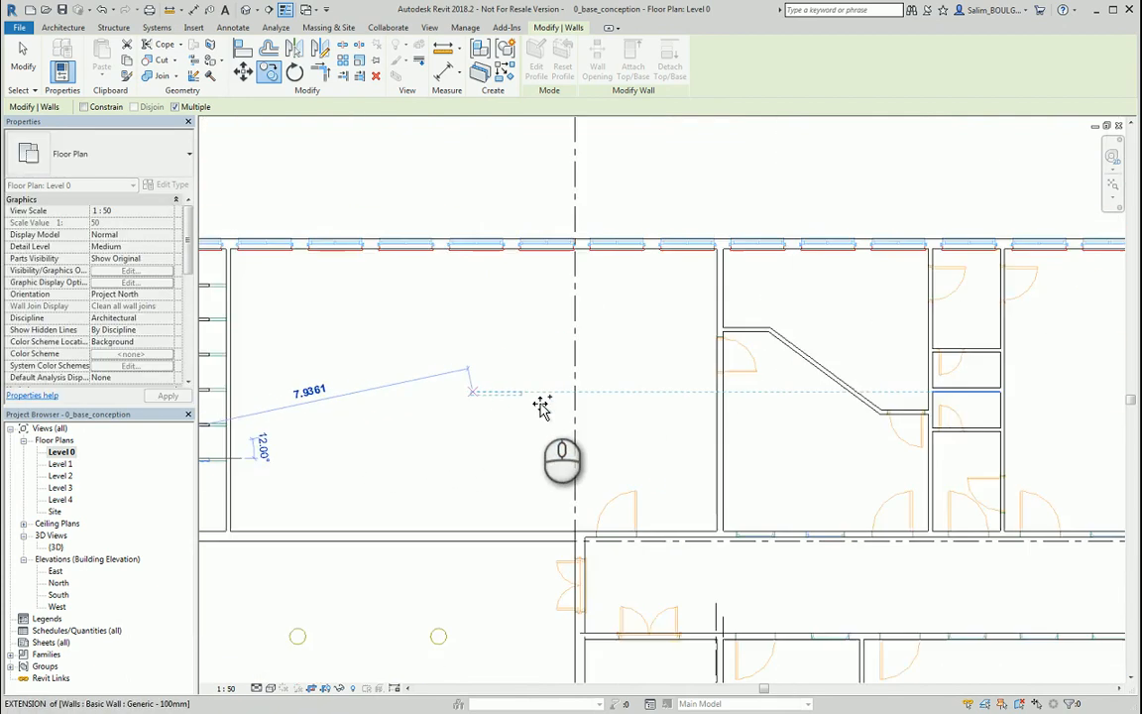
{"action": "scroll", "coordinate": [449, 407], "scroll_direction": "up", "scroll_amount": 3}
{"action": "scroll", "coordinate": [671, 411], "scroll_direction": "down", "scroll_amount": 4}
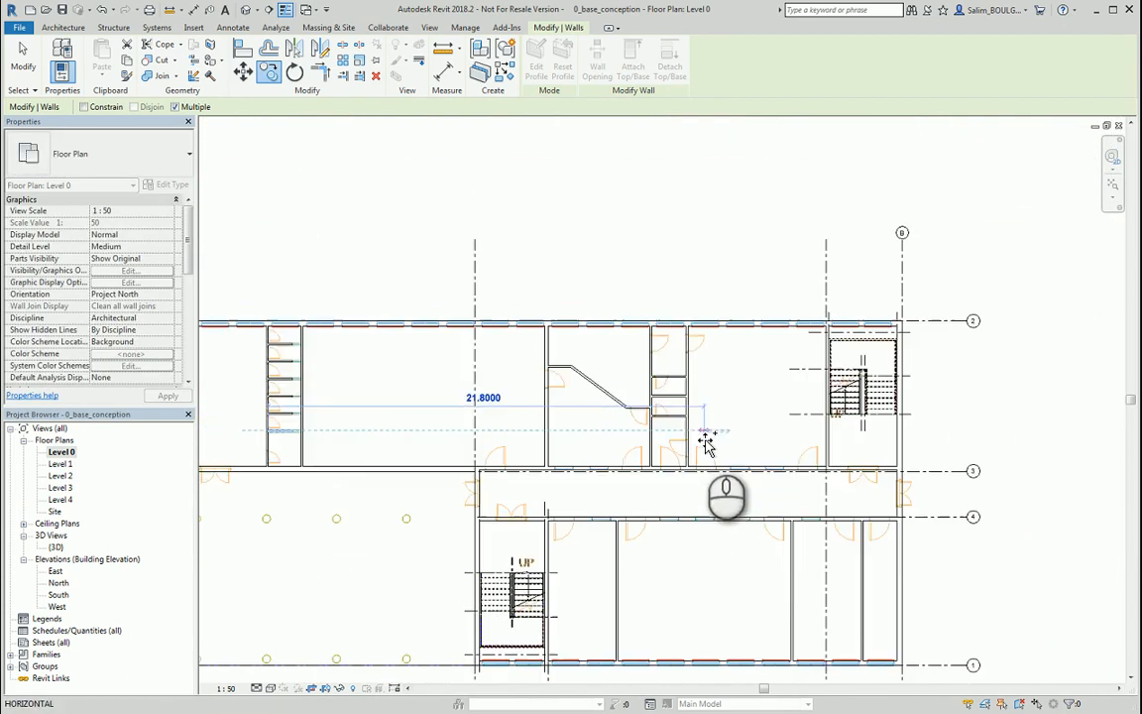
{"action": "middle_click_drag", "start_coordinate": [705, 442], "coordinate": [779, 472]}
{"action": "scroll", "coordinate": [555, 421], "scroll_direction": "up", "scroll_amount": 5}
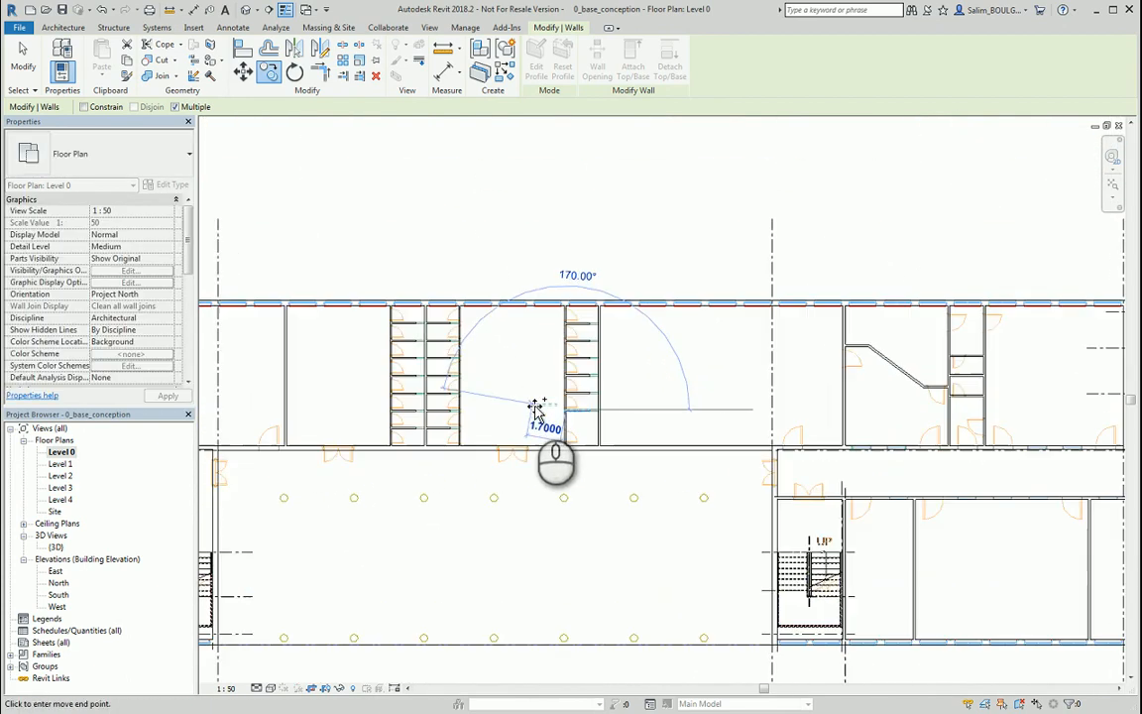
{"action": "left_click", "coordinate": [486, 396]}
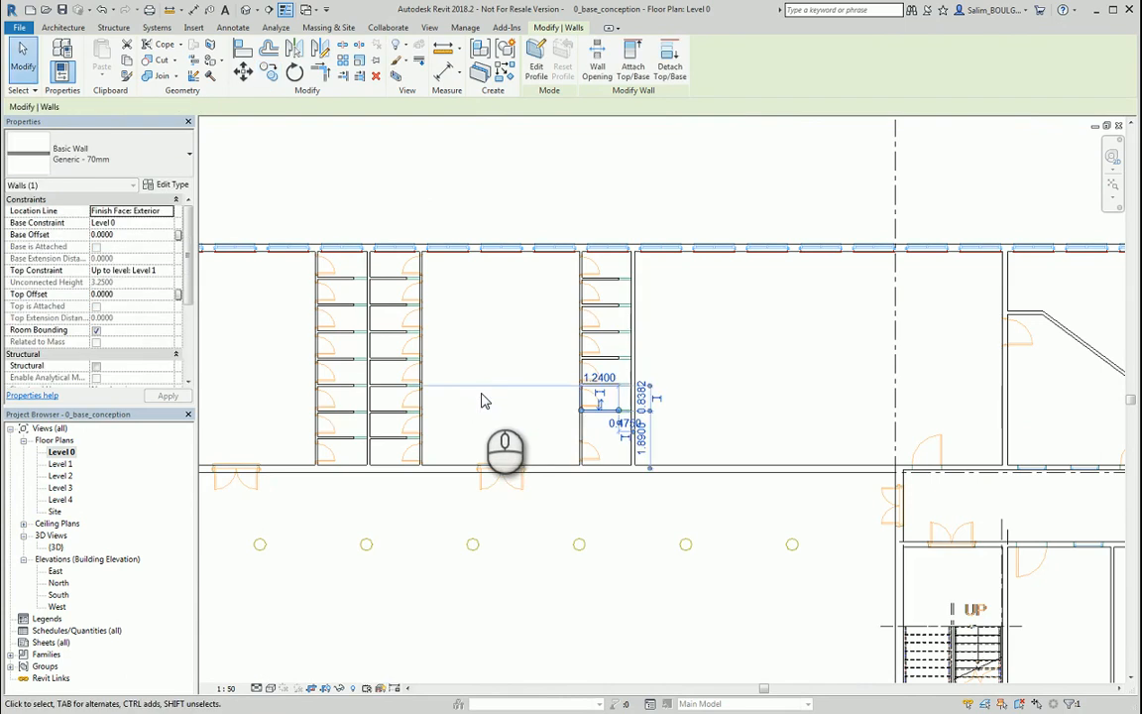
{"action": "left_click", "coordinate": [479, 402]}
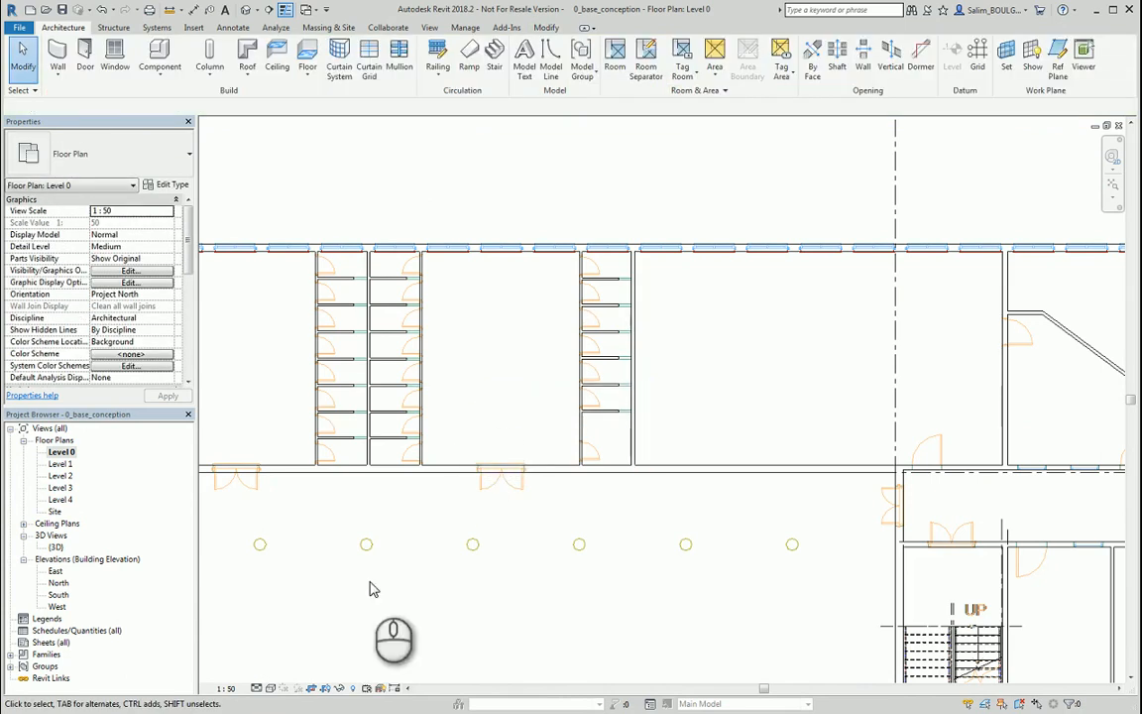
{"action": "left_click", "coordinate": [273, 689]}
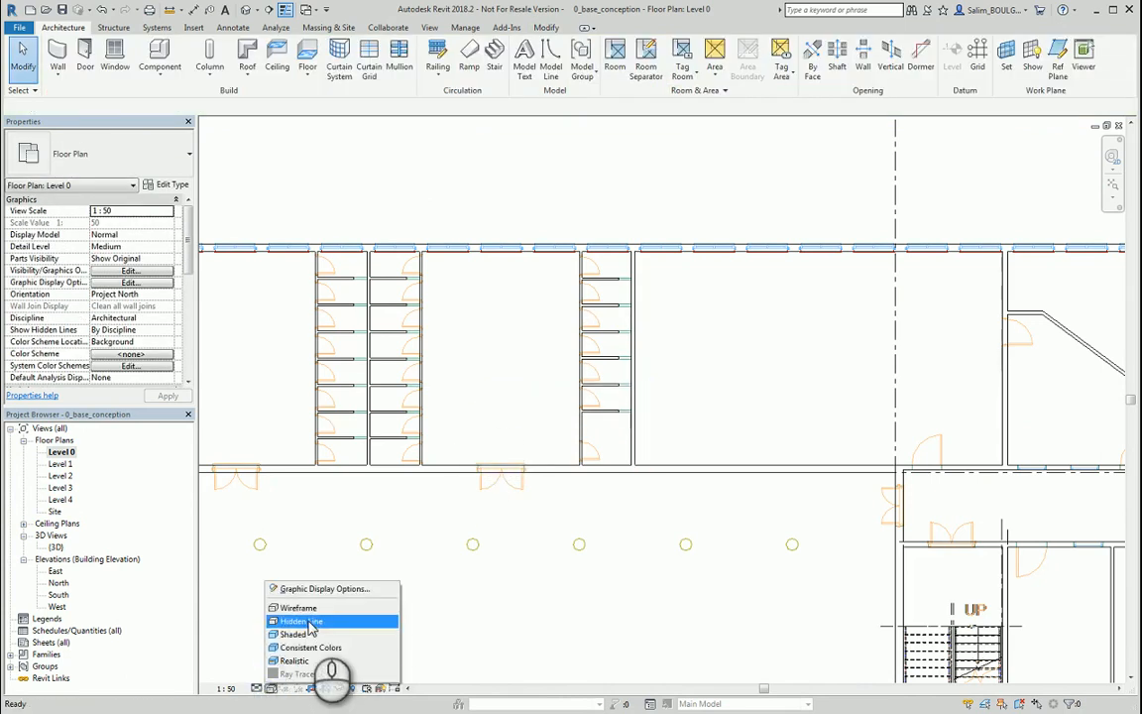
{"action": "left_click", "coordinate": [308, 621]}
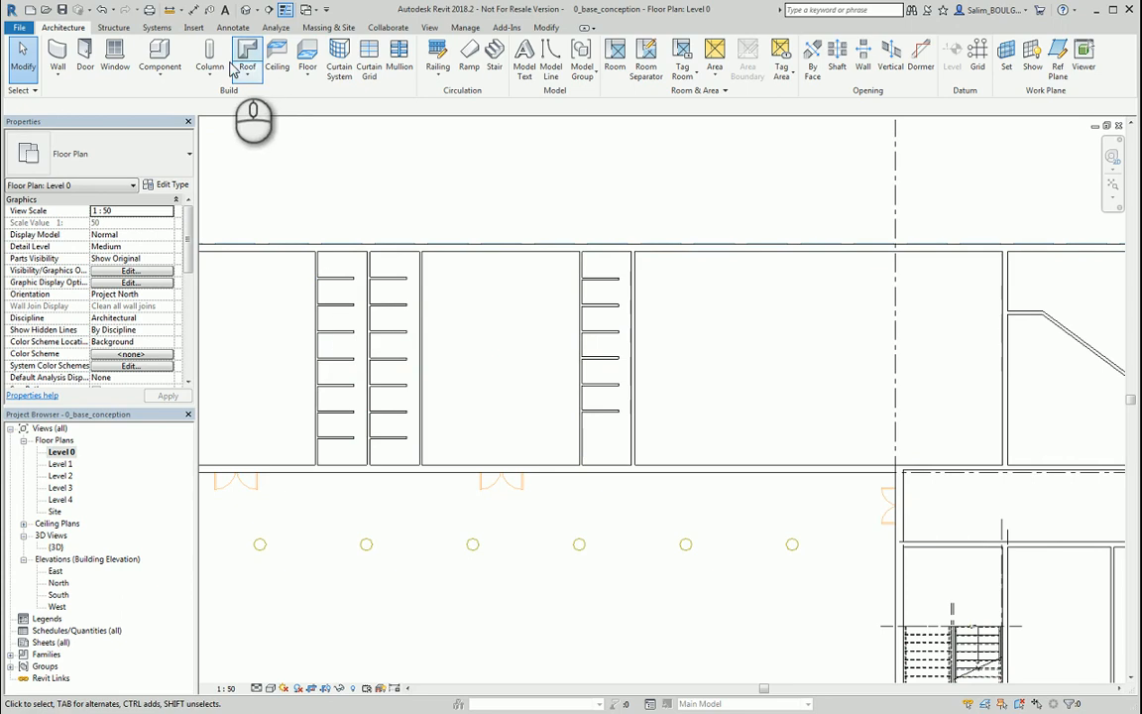
Step: Extend all seven dividers of the double cubicle row's west column to the central 100 mm wall with Trim/Extend Multiple Elements
{"action": "left_click", "coordinate": [545, 28]}
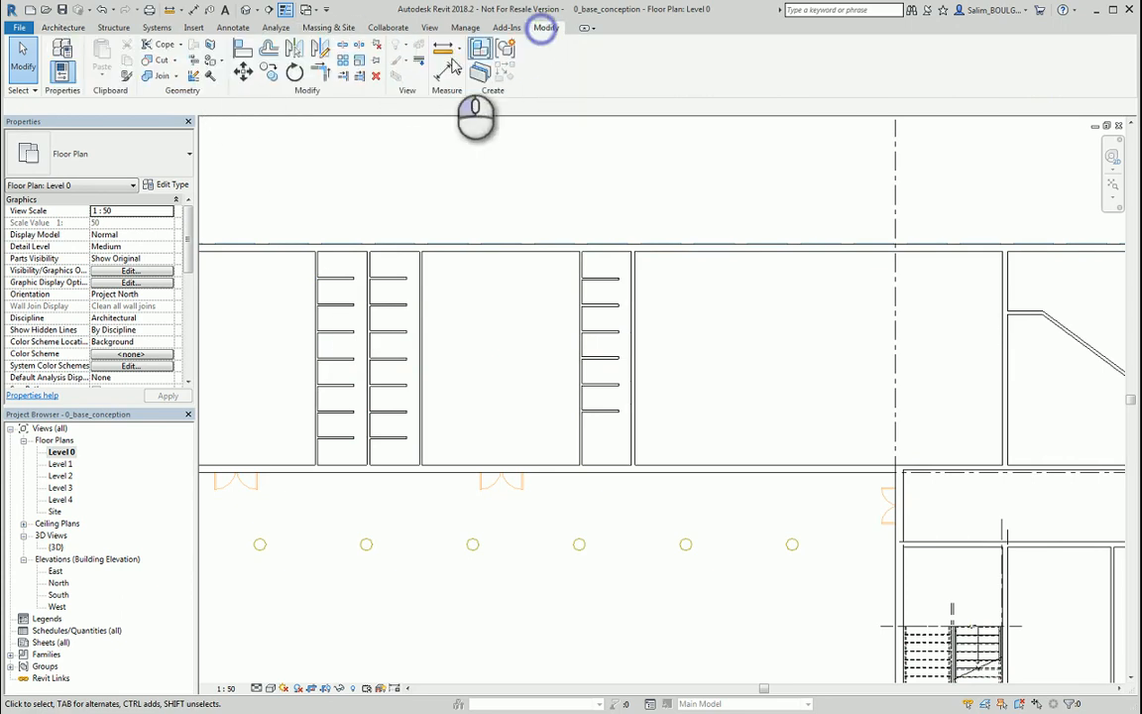
{"action": "left_click", "coordinate": [359, 76]}
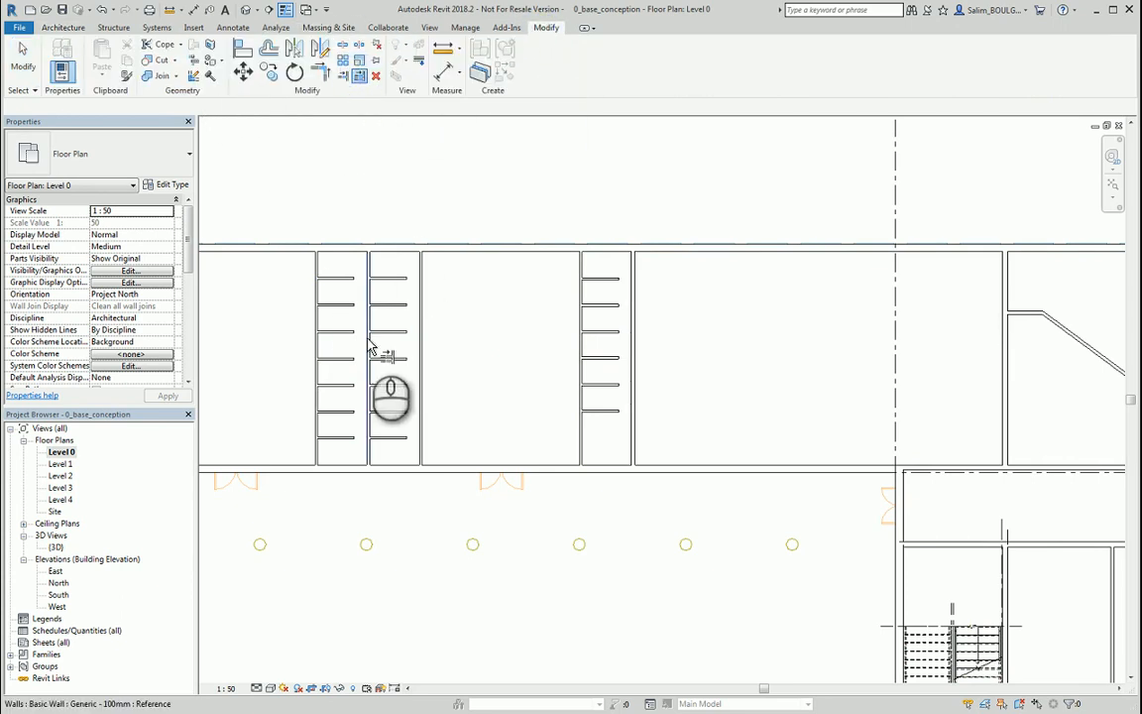
{"action": "scroll", "coordinate": [368, 348], "scroll_direction": "up", "scroll_amount": 3}
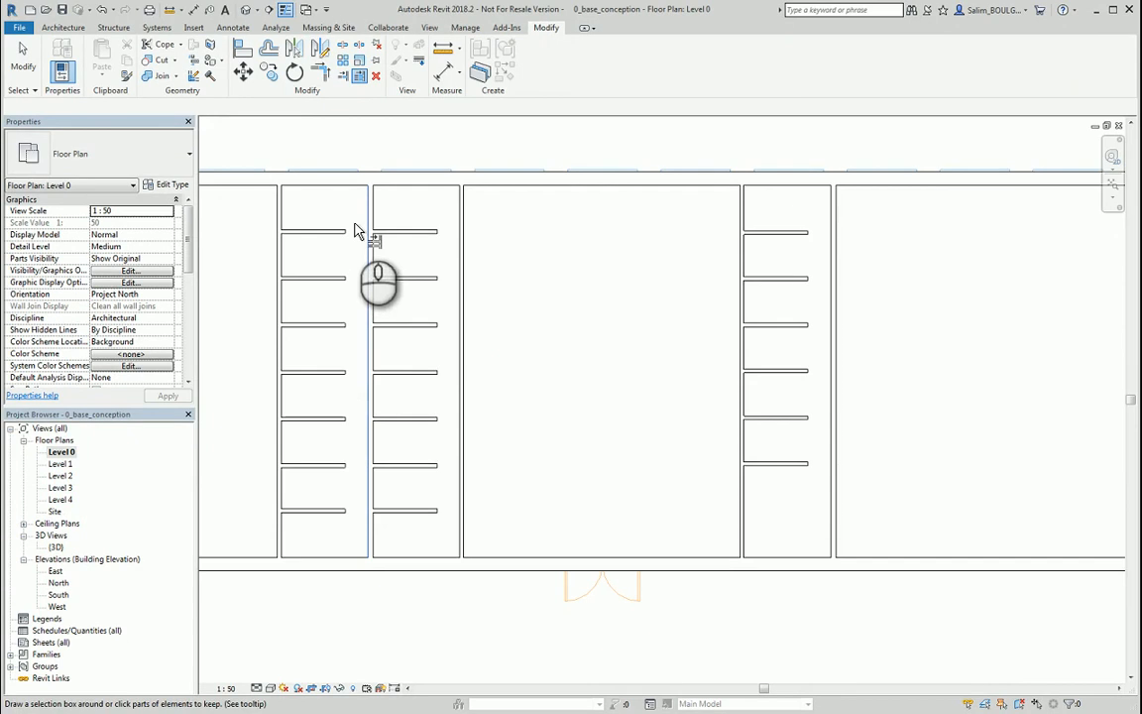
{"action": "left_click_drag", "start_coordinate": [354, 216], "coordinate": [346, 540]}
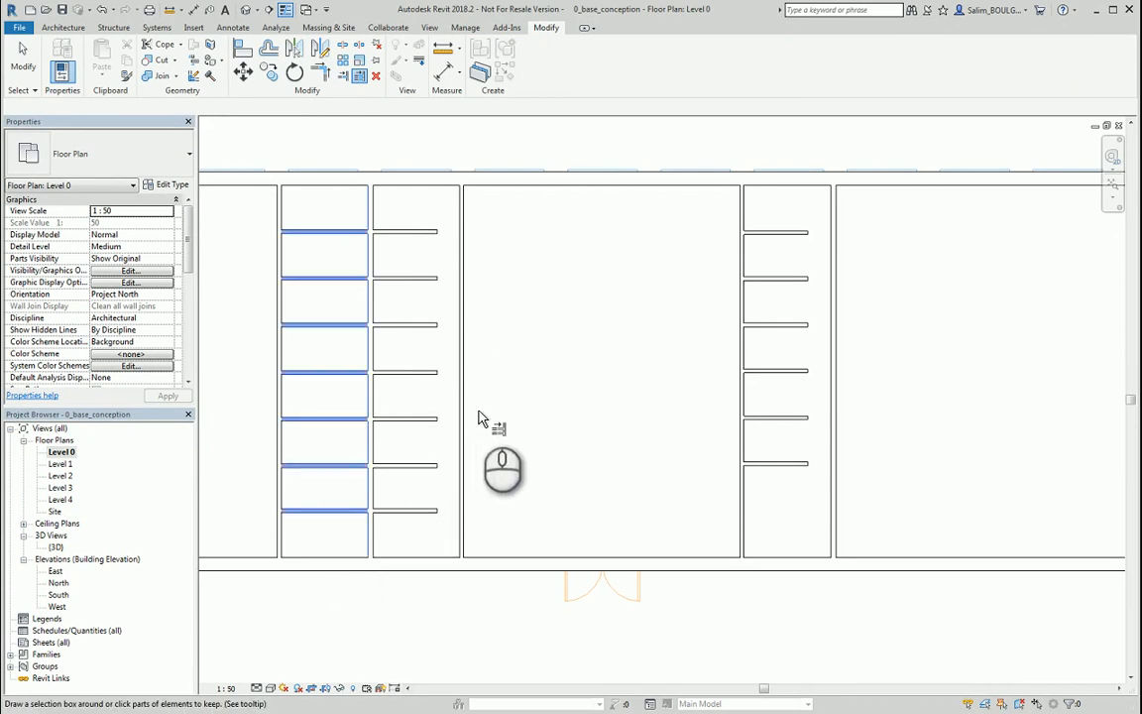
{"action": "key", "text": "Escape"}
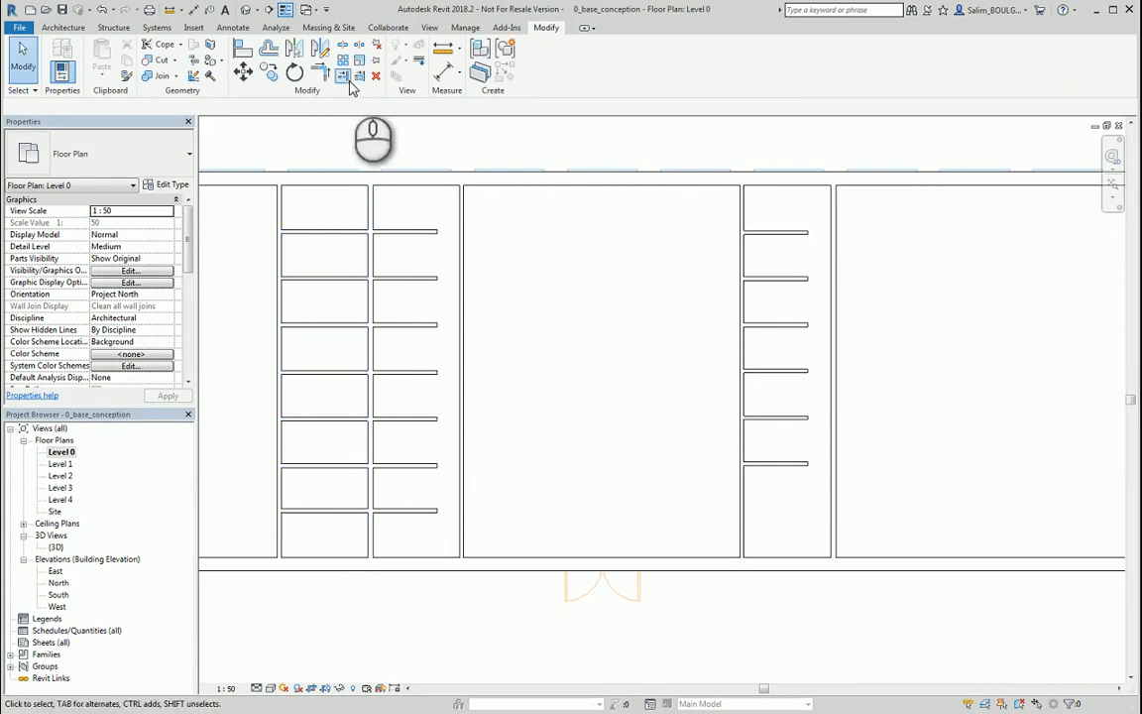
Step: Extend all seven dividers of the double row's east column to the partition on their east side with Trim/Extend Multiple Elements
{"action": "key", "text": "Return"}
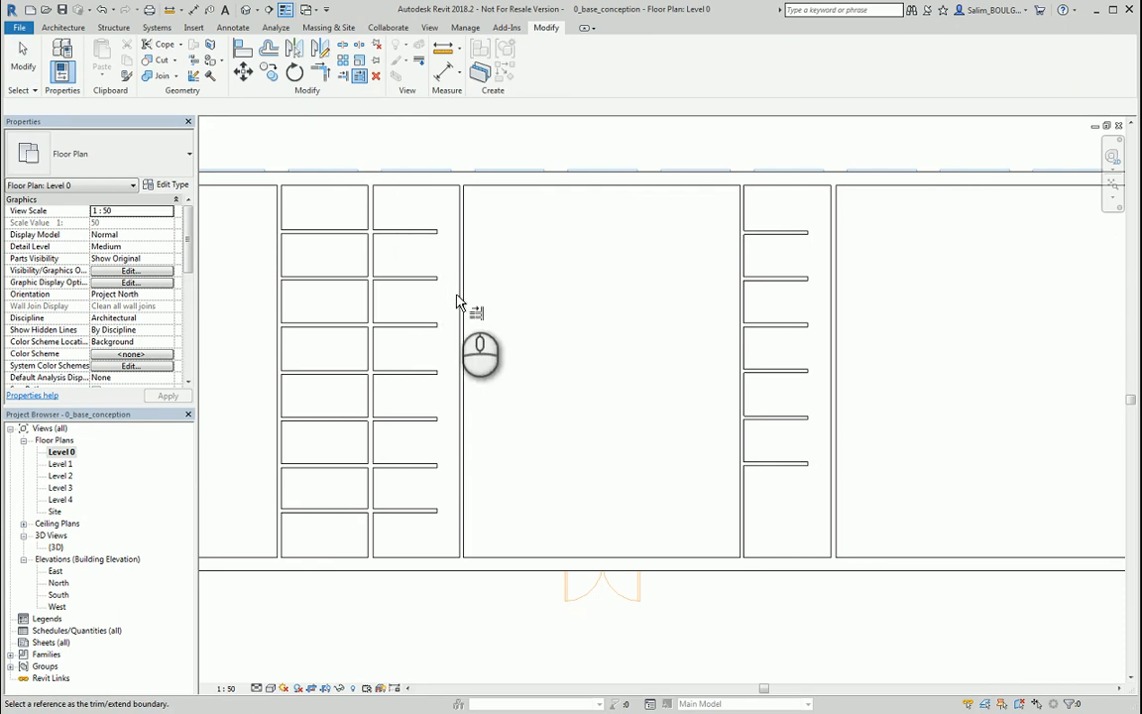
{"action": "left_click", "coordinate": [460, 305]}
{"action": "left_click_drag", "start_coordinate": [447, 212], "coordinate": [428, 538]}
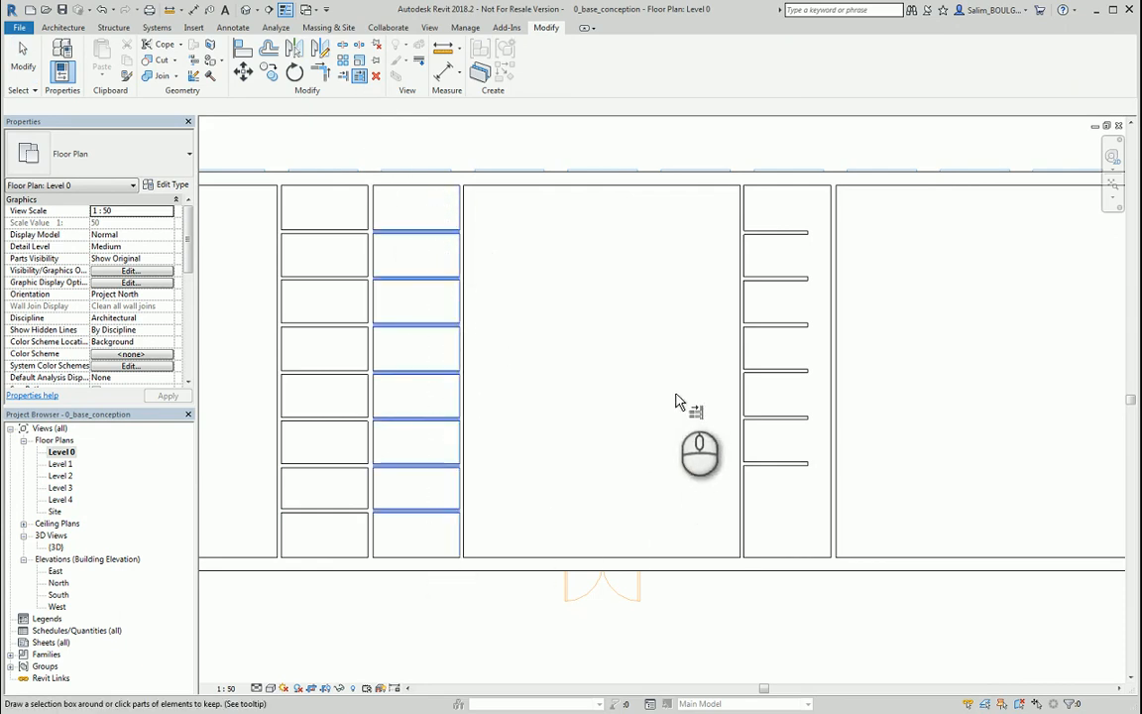
Step: Extend the six dividers of the single cubicle row to the 100 mm wall on their east side
{"action": "middle_click_drag", "start_coordinate": [683, 401], "coordinate": [458, 415]}
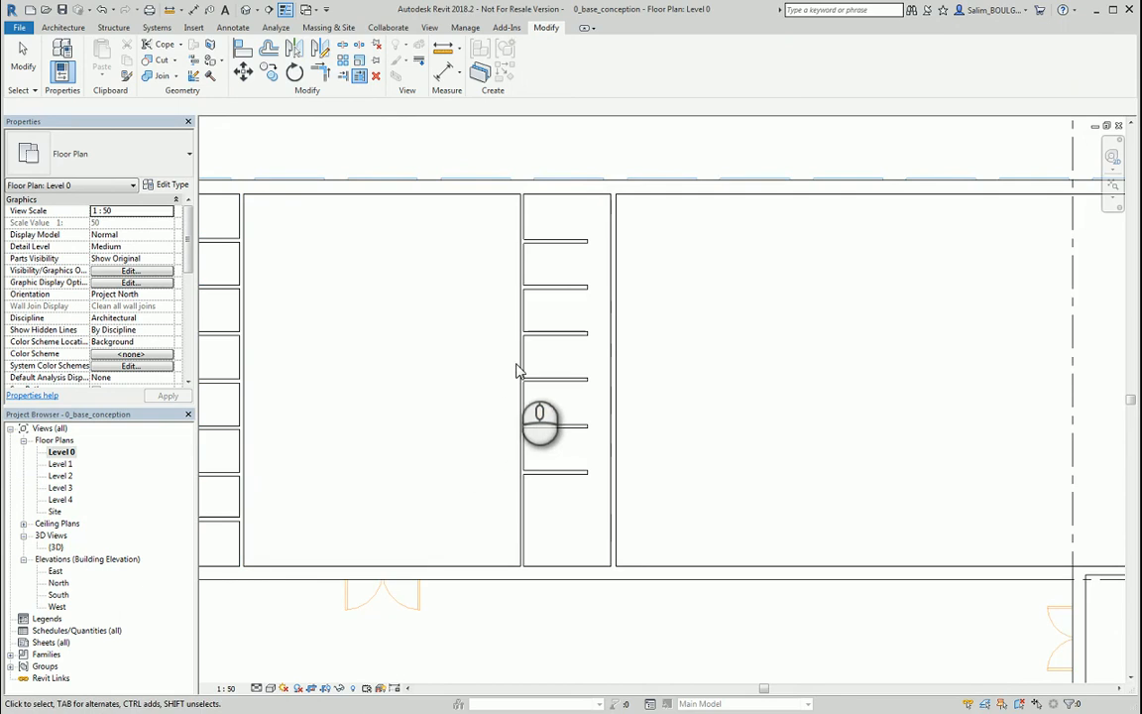
{"action": "left_click", "coordinate": [359, 76]}
{"action": "left_click", "coordinate": [611, 309]}
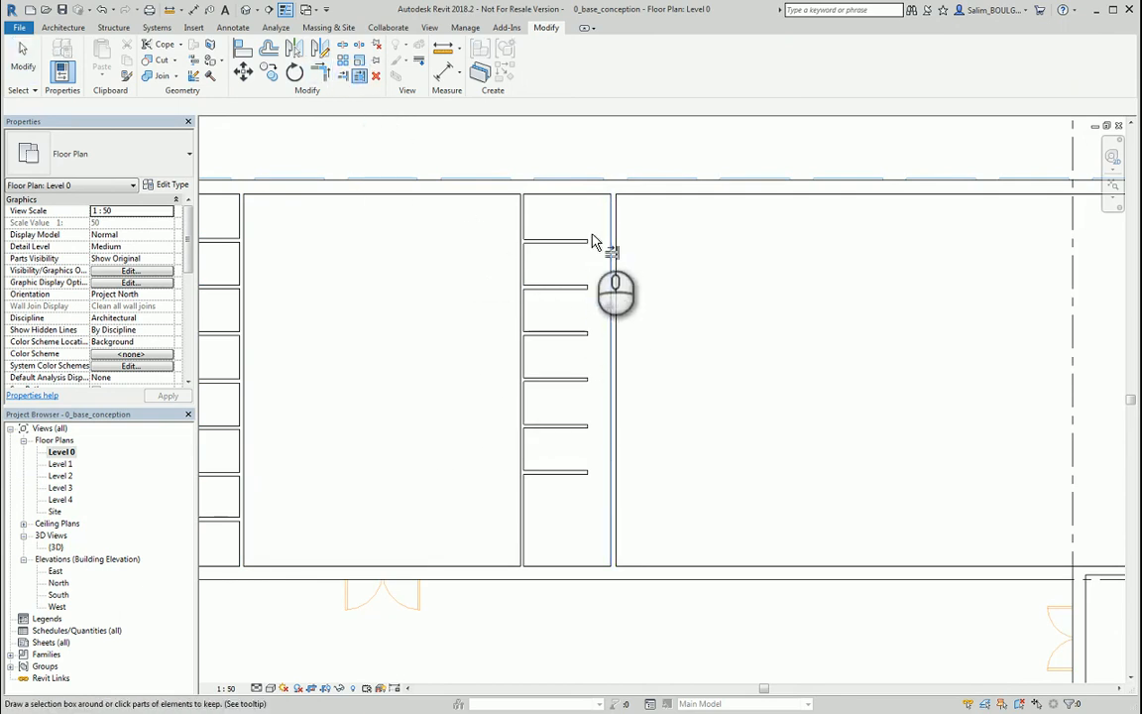
{"action": "left_click_drag", "start_coordinate": [595, 222], "coordinate": [561, 522]}
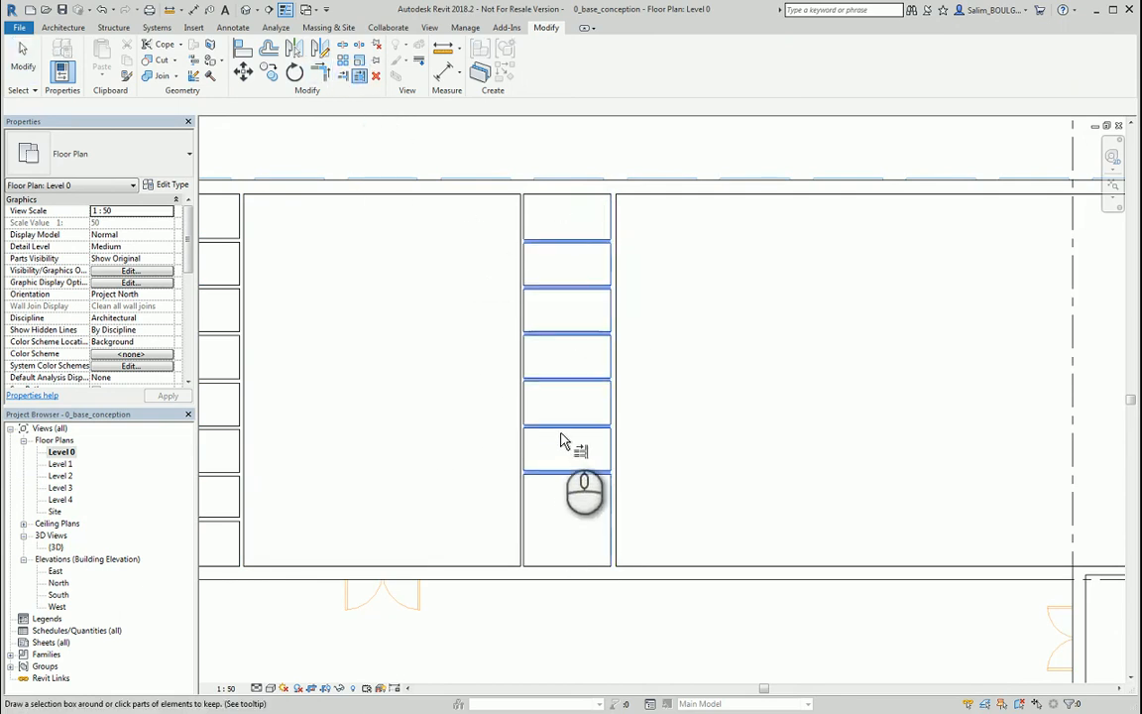
{"action": "key", "text": "Escape"}
{"action": "key", "text": "Escape"}
Step: Review the completed Level 0 partitions in plan and in the 3D view, examining their tops against the floor slab above
{"action": "scroll", "coordinate": [564, 424], "scroll_direction": "down", "scroll_amount": 2}
{"action": "scroll", "coordinate": [680, 411], "scroll_direction": "down", "scroll_amount": 2}
{"action": "middle_click_drag", "start_coordinate": [685, 409], "coordinate": [626, 326]}
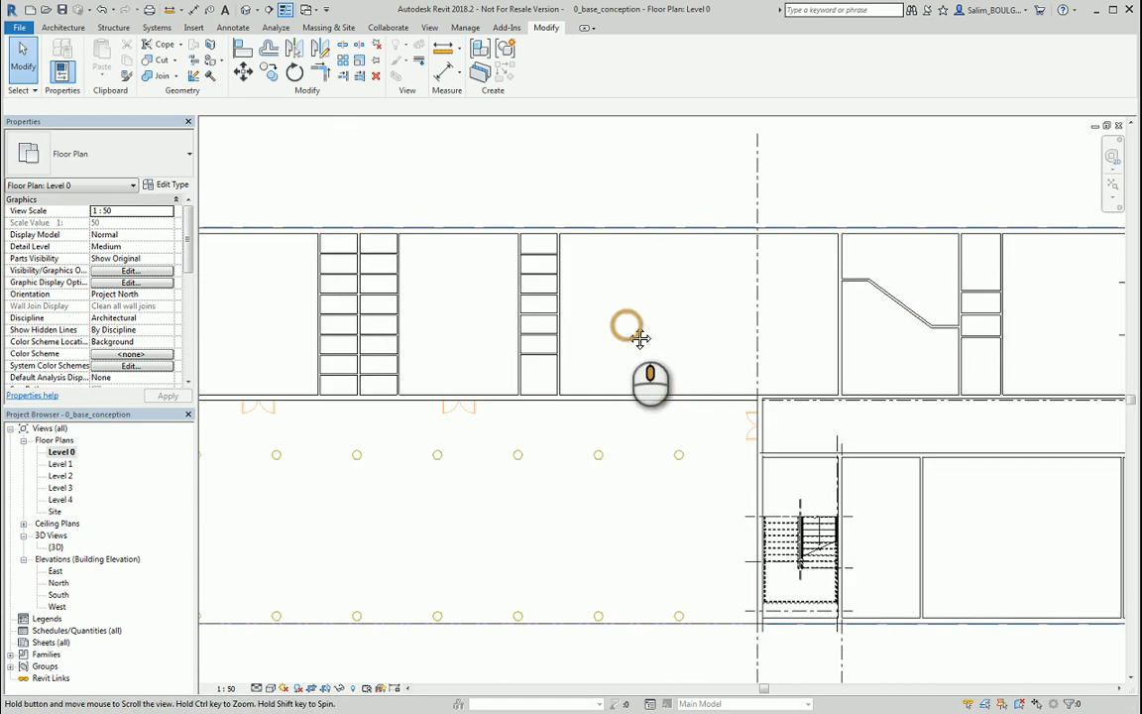
{"action": "scroll", "coordinate": [639, 341], "scroll_direction": "down", "scroll_amount": 2}
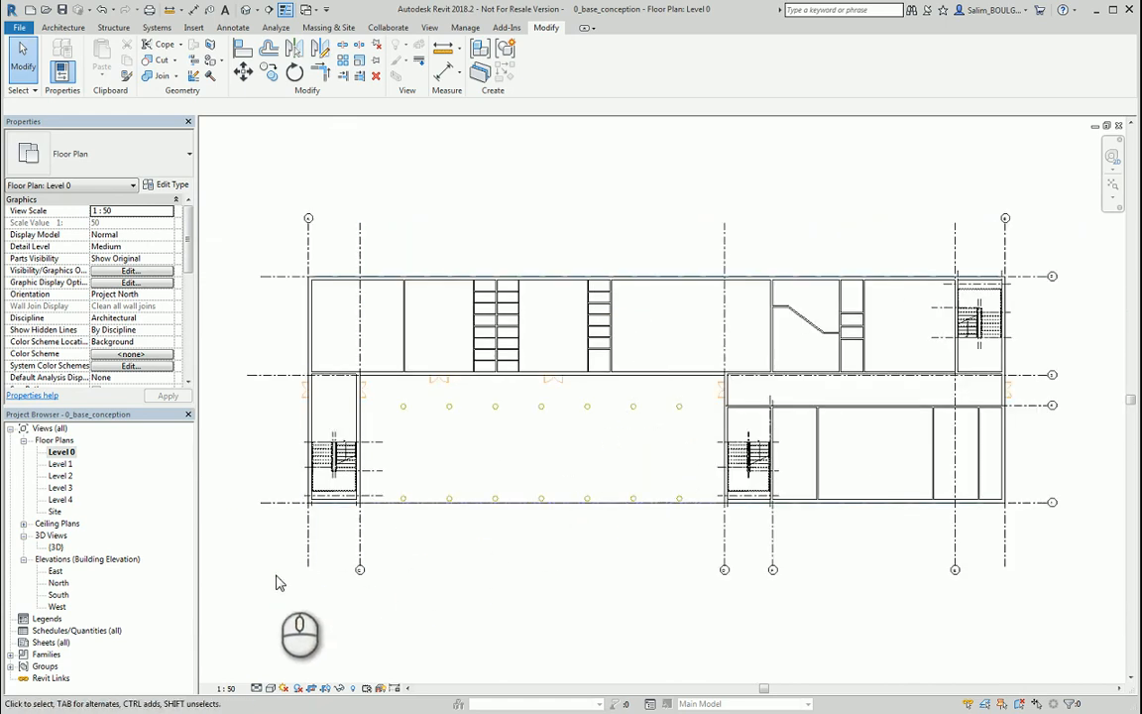
{"action": "double_click", "coordinate": [57, 547]}
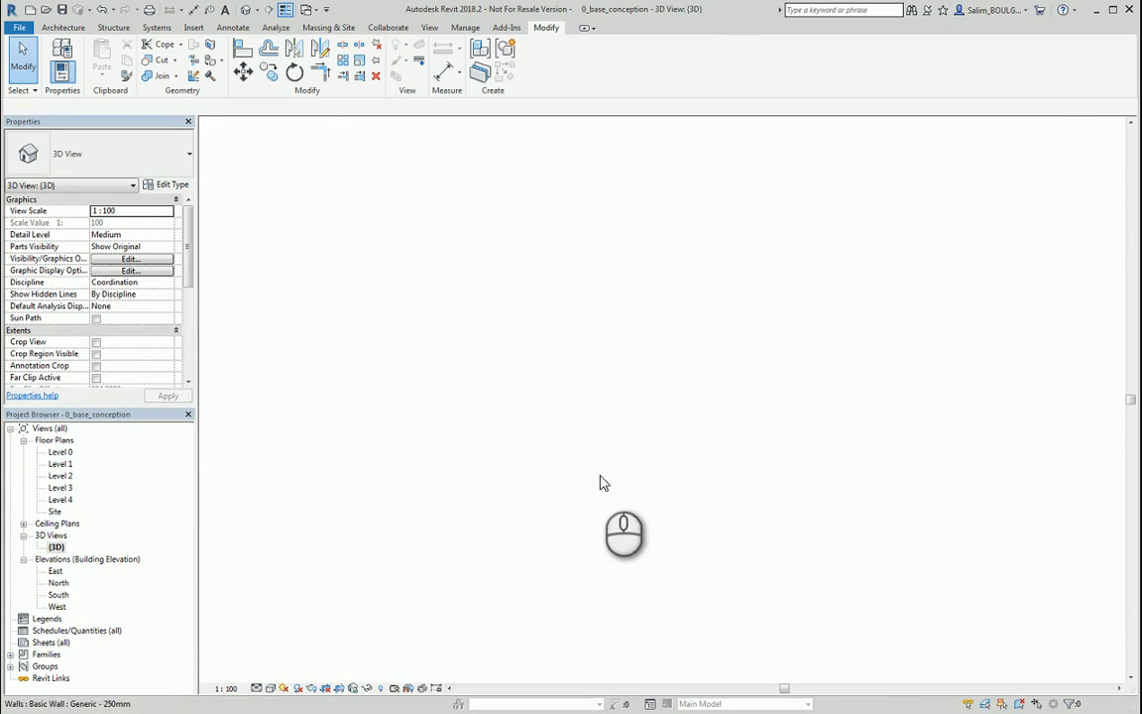
{"action": "scroll", "coordinate": [592, 476], "scroll_direction": "up", "scroll_amount": 3}
{"action": "scroll", "coordinate": [584, 427], "scroll_direction": "up", "scroll_amount": 3}
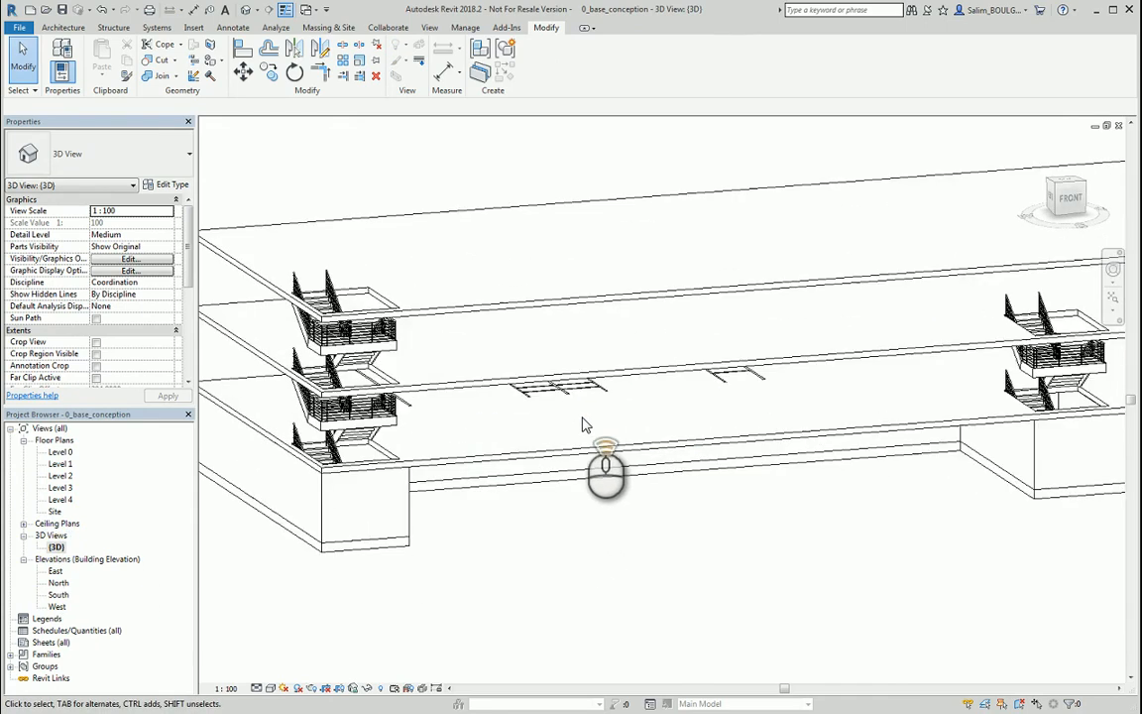
{"action": "mouse_move", "coordinate": [602, 451]}
{"action": "middle_mouse_down", "text": "shift"}
{"action": "mouse_move", "coordinate": [621, 502]}
{"action": "mouse_move", "coordinate": [585, 451]}
{"action": "middle_mouse_up", "text": "shift"}
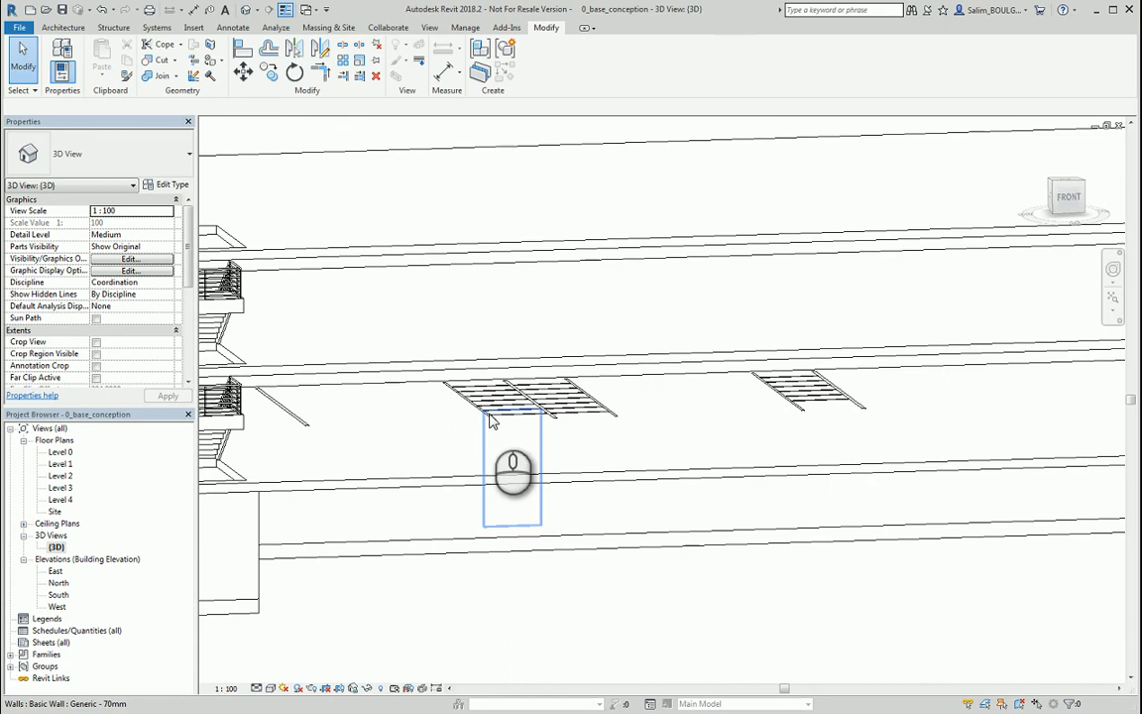
{"action": "scroll", "coordinate": [645, 496], "scroll_direction": "down", "scroll_amount": 3}
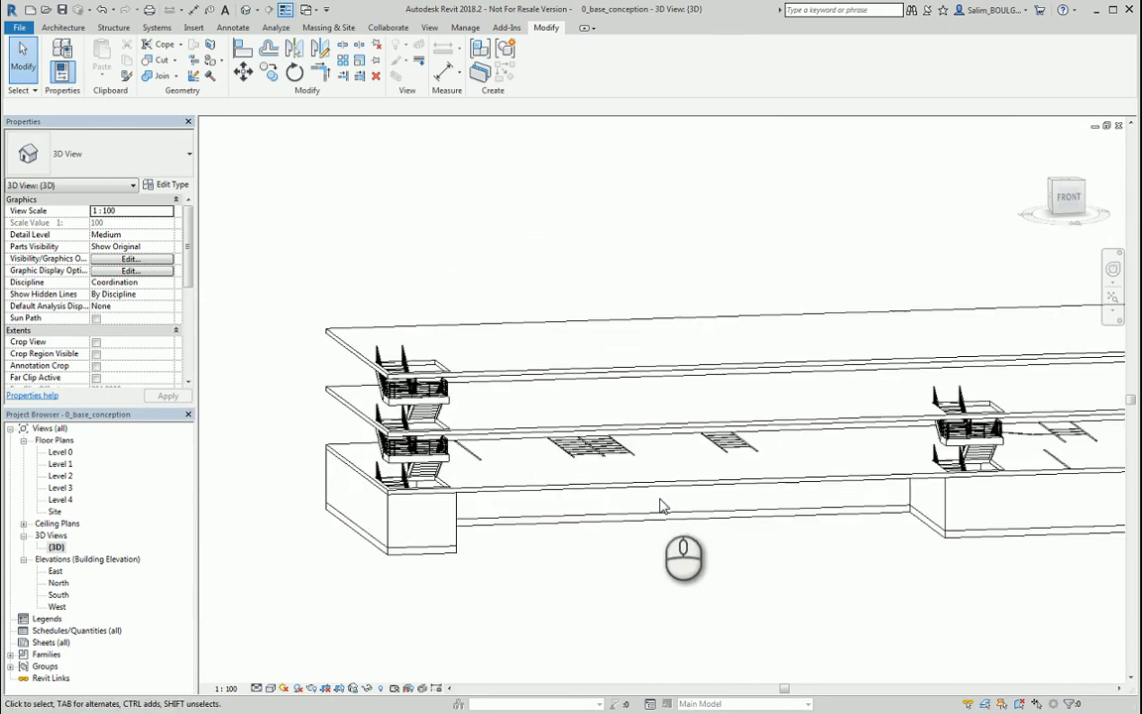
{"action": "mouse_move", "coordinate": [714, 533]}
{"action": "middle_mouse_down"}
{"action": "mouse_move", "coordinate": [721, 545]}
{"action": "mouse_move", "coordinate": [718, 502]}
{"action": "mouse_move", "coordinate": [733, 513]}
{"action": "mouse_move", "coordinate": [687, 518]}
{"action": "mouse_move", "coordinate": [713, 521]}
{"action": "middle_mouse_up"}
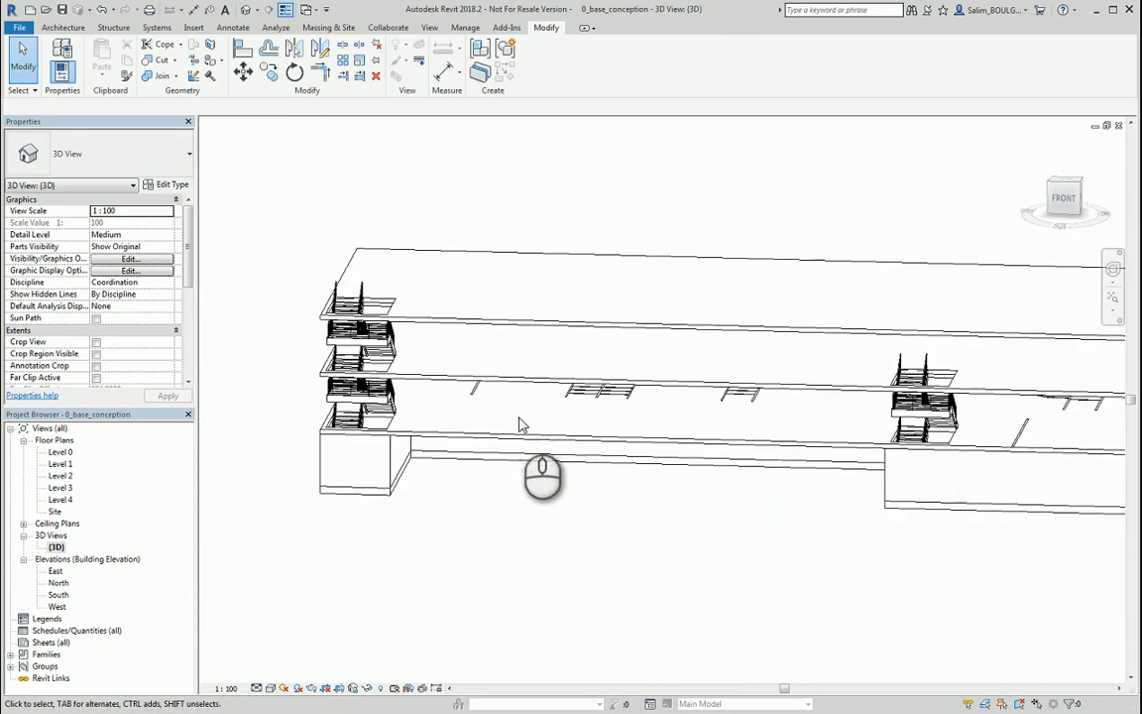
Step: In the Level 0 plan, select every visible Generic - 100mm wall and set the Top Offset to -0.25
{"action": "double_click", "coordinate": [66, 452]}
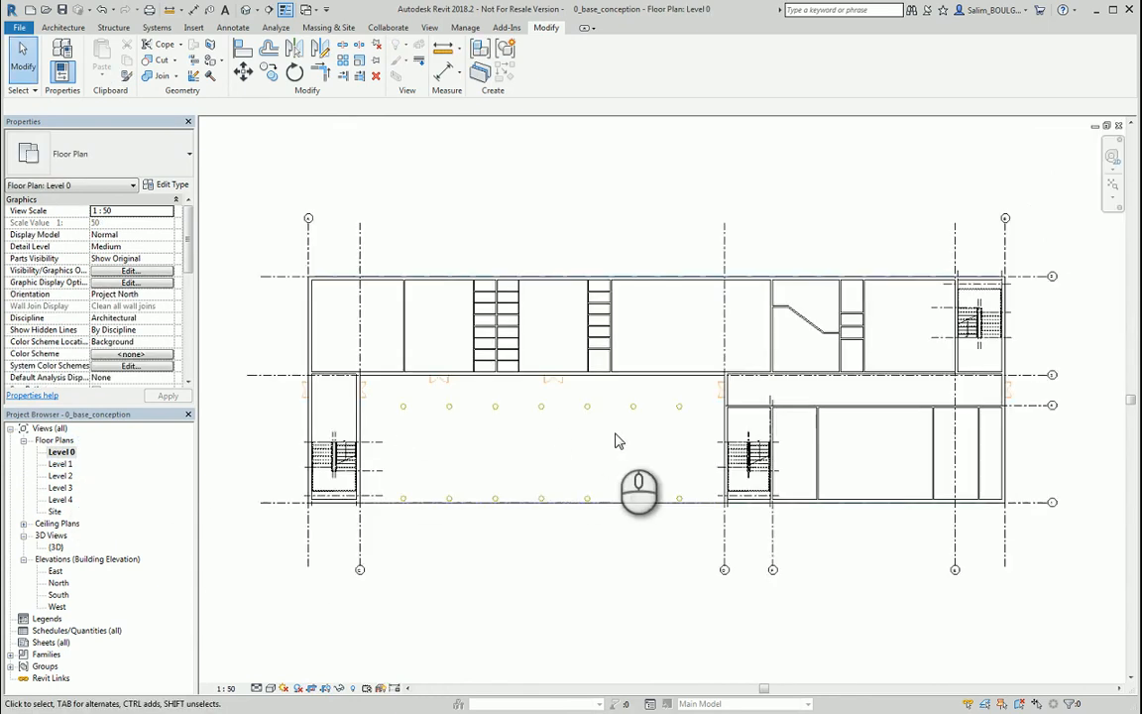
{"action": "scroll", "coordinate": [407, 362], "scroll_direction": "up", "scroll_amount": 4}
{"action": "left_click", "coordinate": [408, 352]}
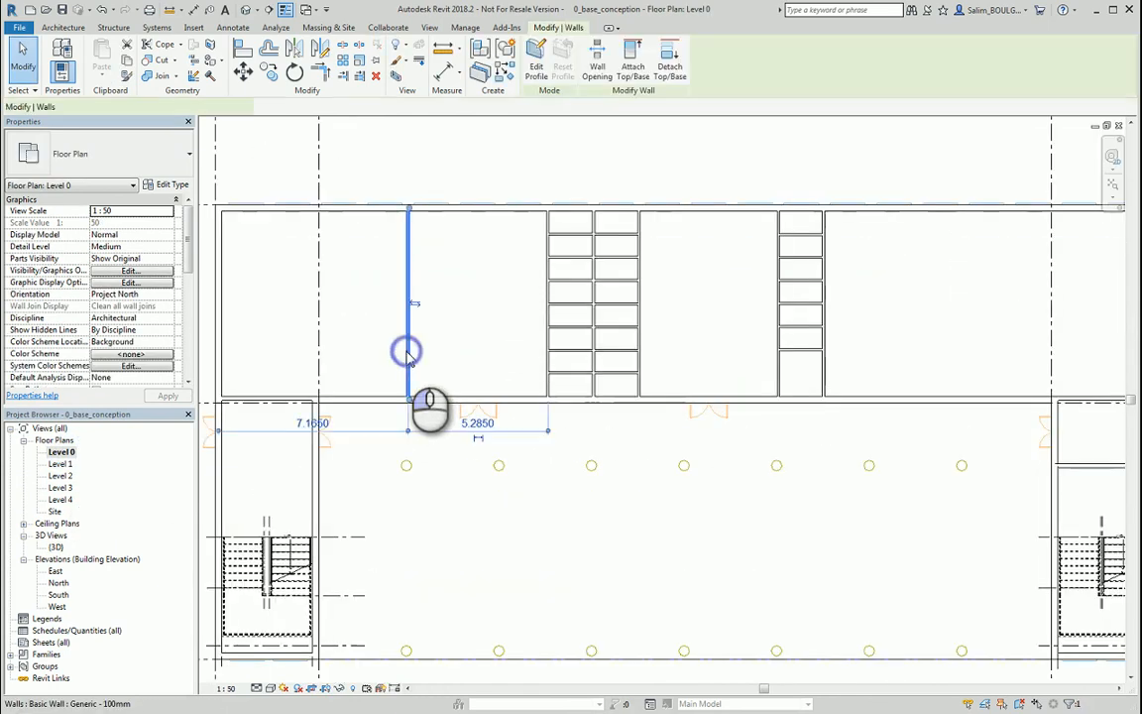
{"action": "right_click", "coordinate": [409, 348]}
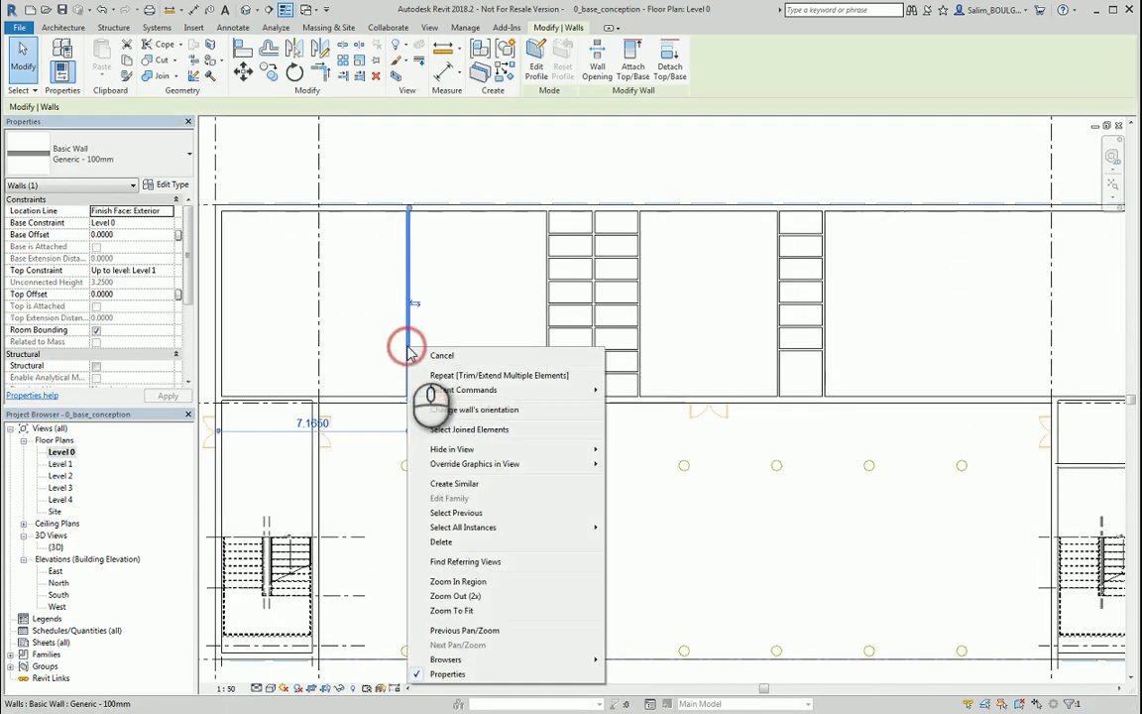
{"action": "left_click", "coordinate": [498, 529]}
{"action": "left_click", "coordinate": [654, 529]}
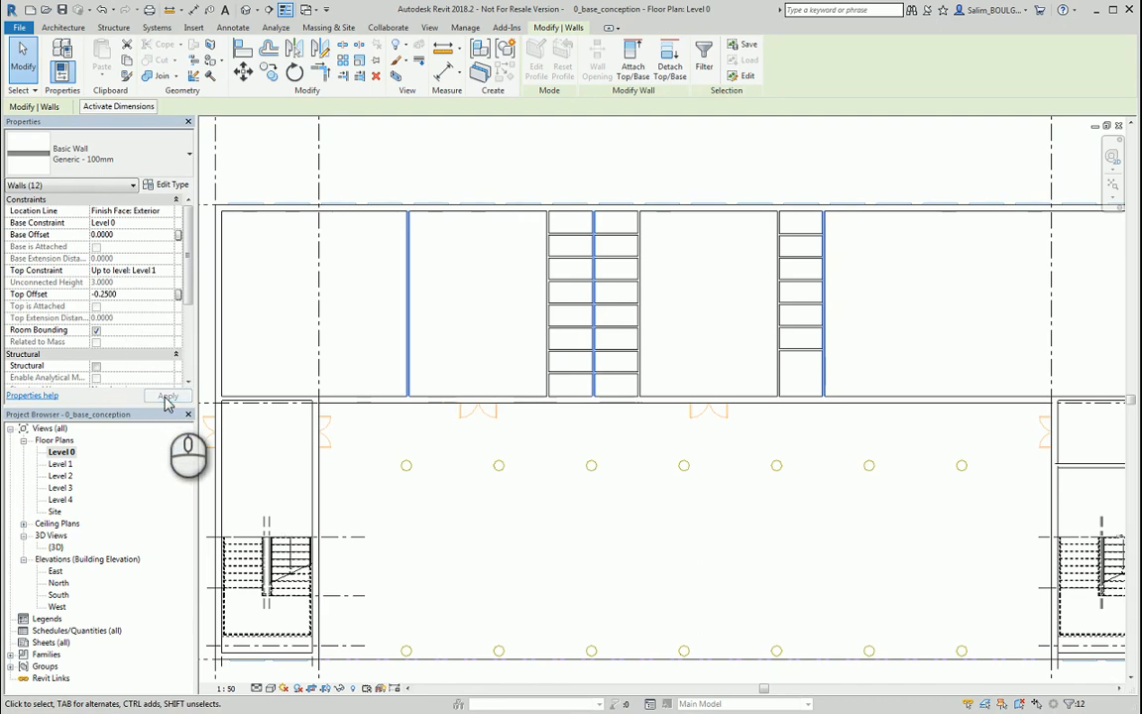
{"action": "left_click", "coordinate": [550, 164]}
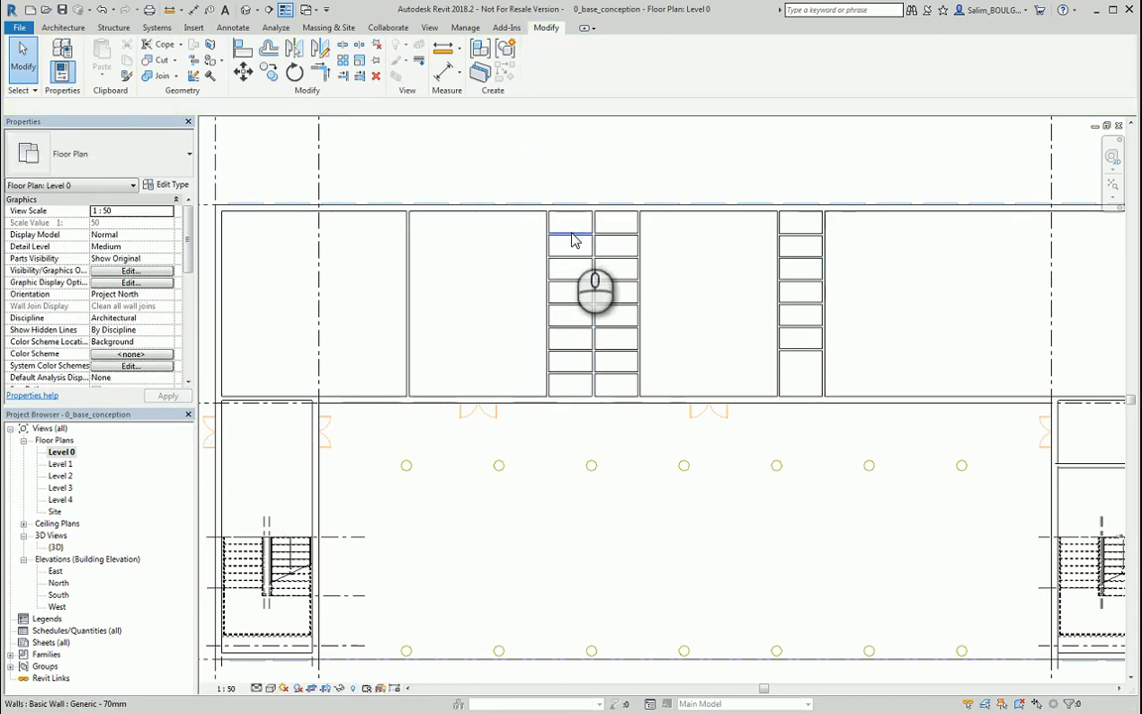
Step: Select every visible Generic - 70mm wall in the plan and set the Top Offset to -0.25
{"action": "left_click", "coordinate": [573, 234]}
{"action": "right_click", "coordinate": [570, 242]}
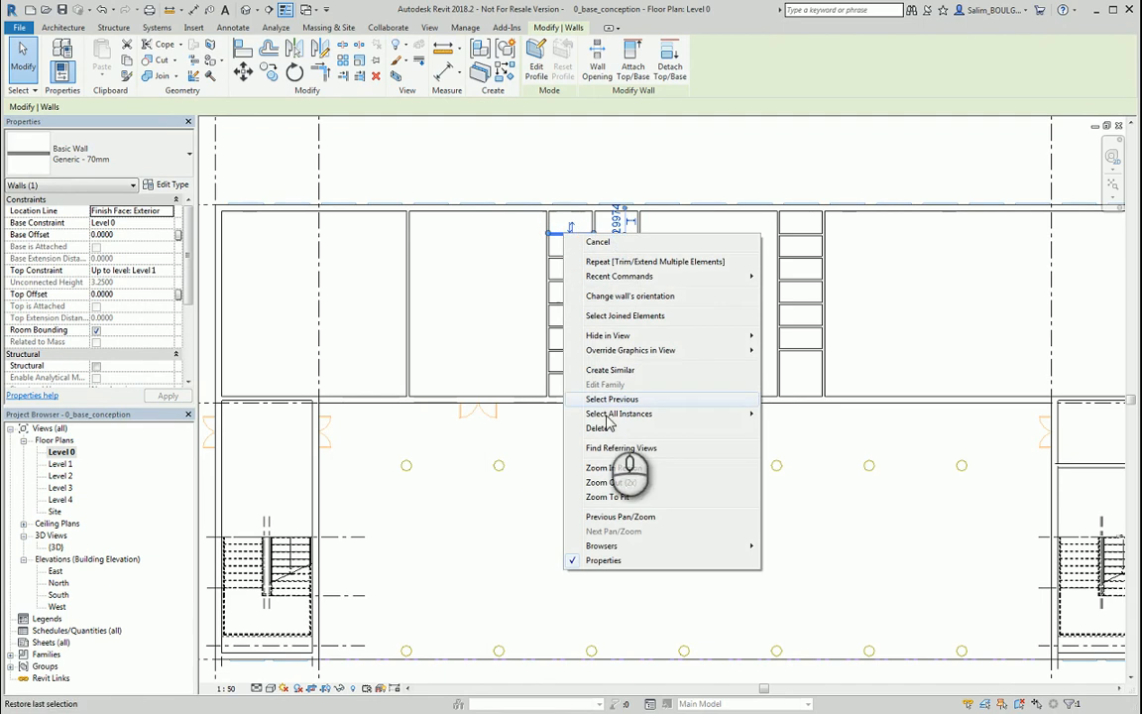
{"action": "mouse_move", "coordinate": [642, 415]}
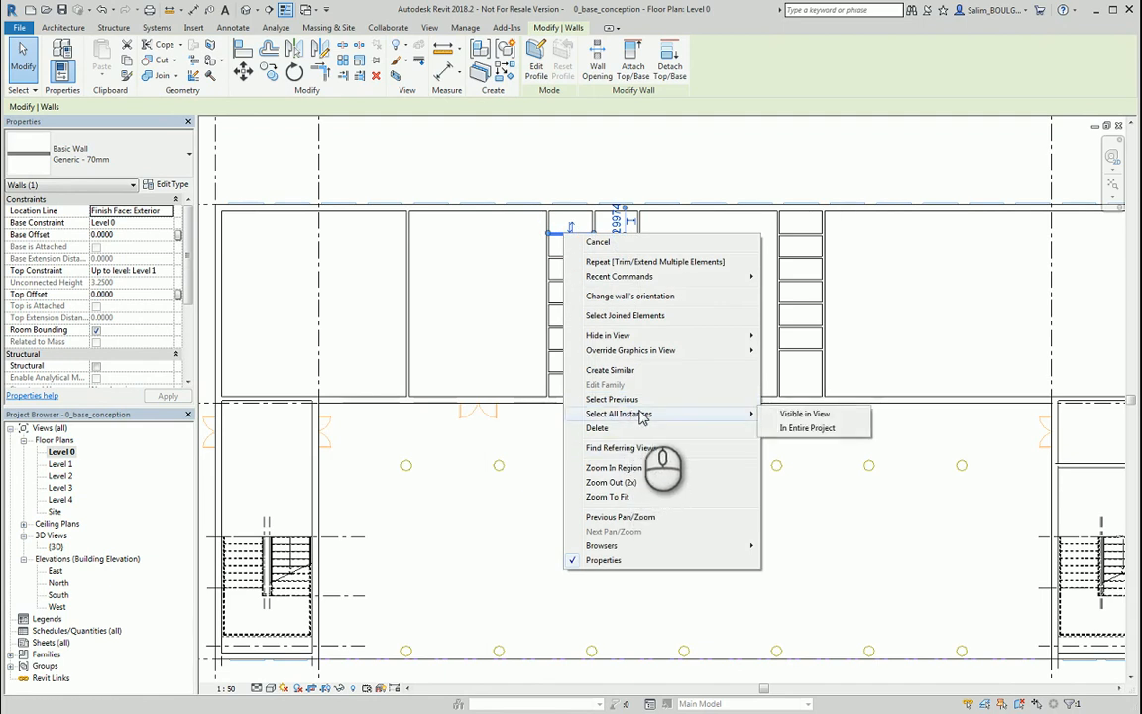
{"action": "left_click", "coordinate": [803, 413]}
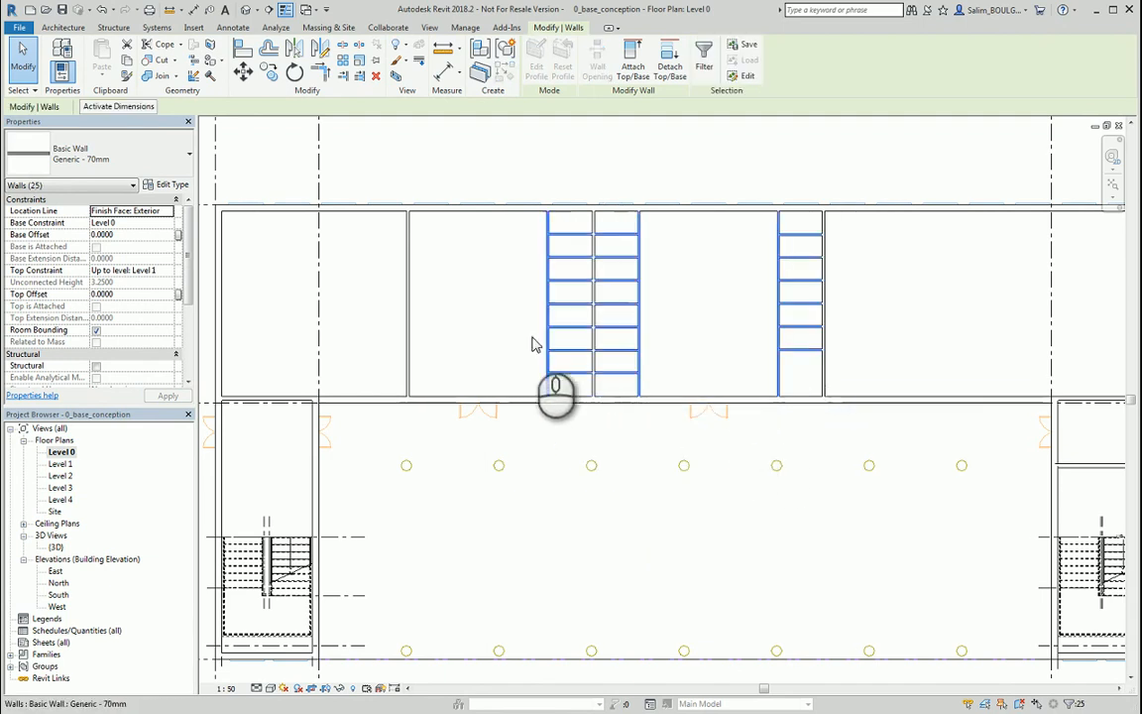
{"action": "left_click", "coordinate": [112, 294]}
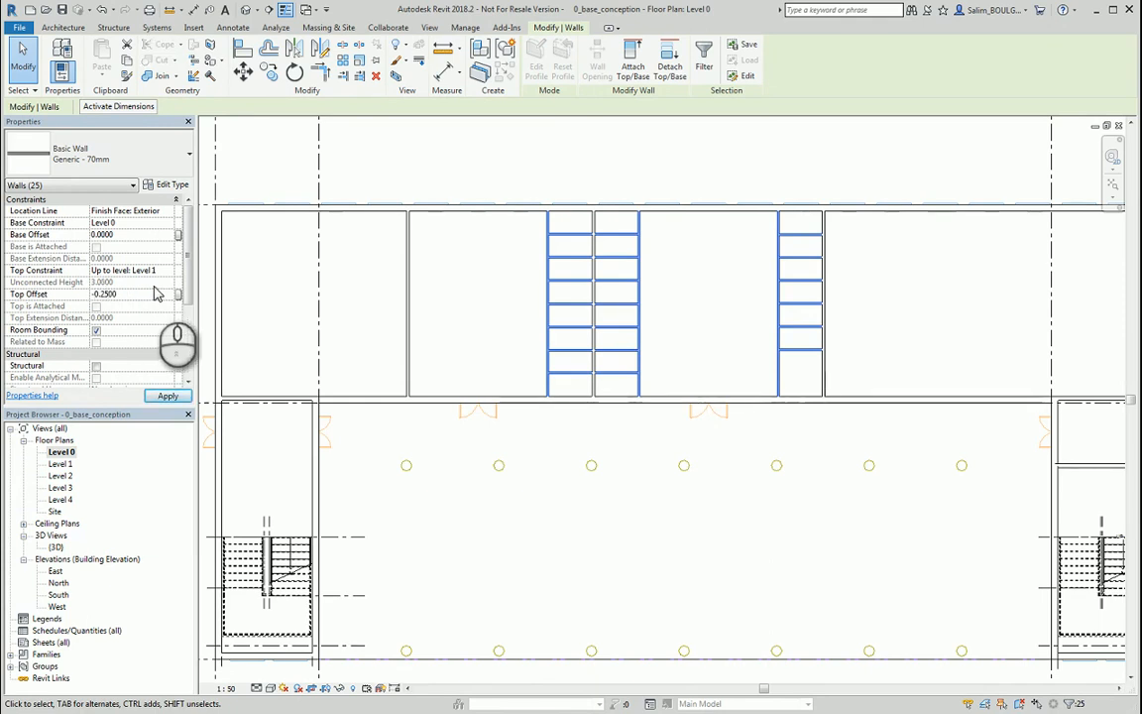
{"action": "left_click", "coordinate": [170, 397]}
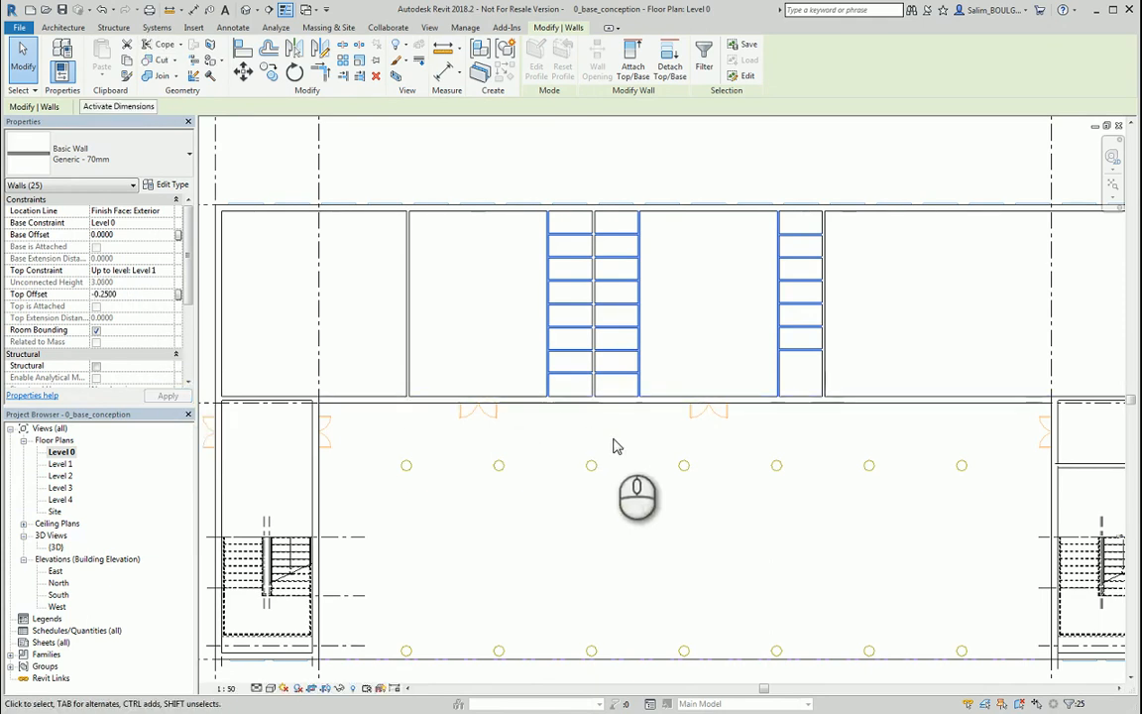
{"action": "left_click", "coordinate": [603, 485]}
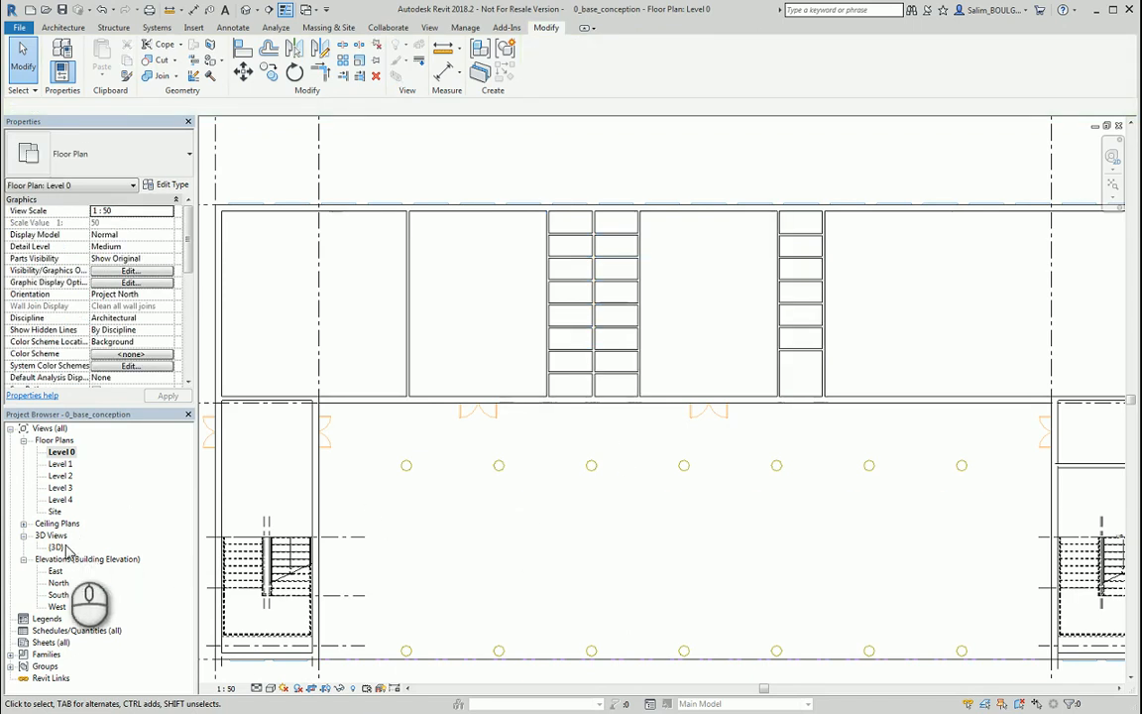
Step: Open the default 3D view of the building and turn on its Section Box
{"action": "double_click", "coordinate": [55, 547]}
{"action": "middle_click_drag", "start_coordinate": [744, 451], "coordinate": [626, 442]}
{"action": "middle_click_drag", "start_coordinate": [374, 501], "coordinate": [326, 482], "text": "shift"}
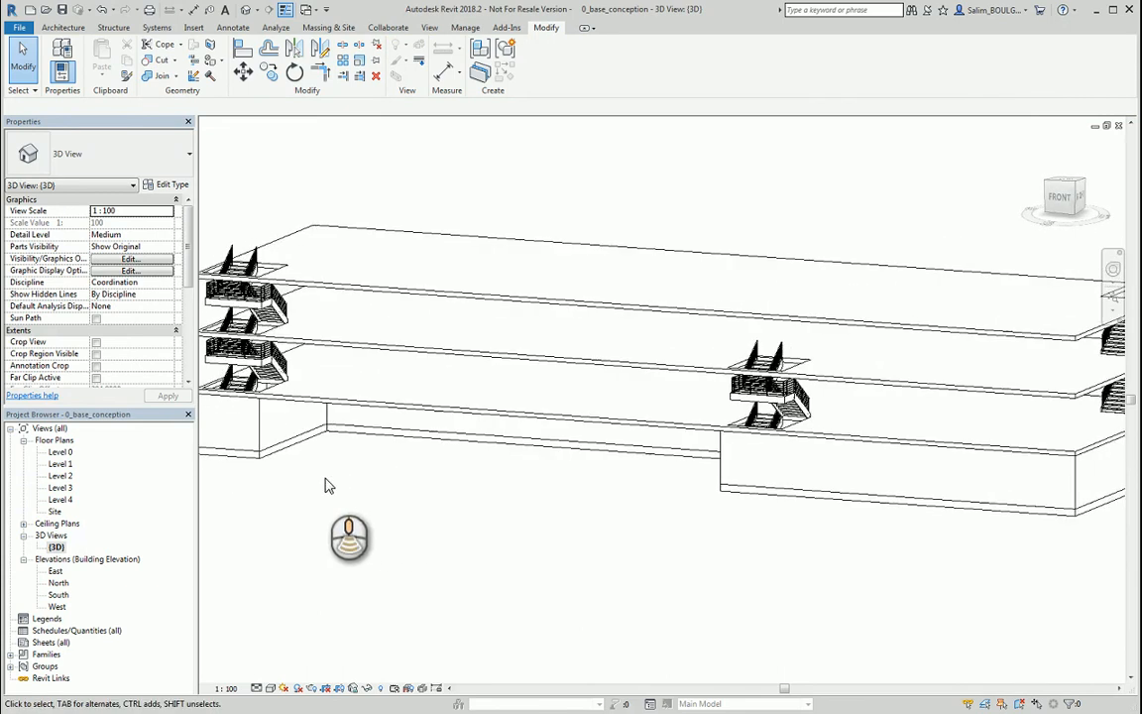
{"action": "scroll", "coordinate": [405, 482], "scroll_direction": "down", "scroll_amount": 2}
{"action": "middle_click_drag", "start_coordinate": [405, 482], "coordinate": [555, 536]}
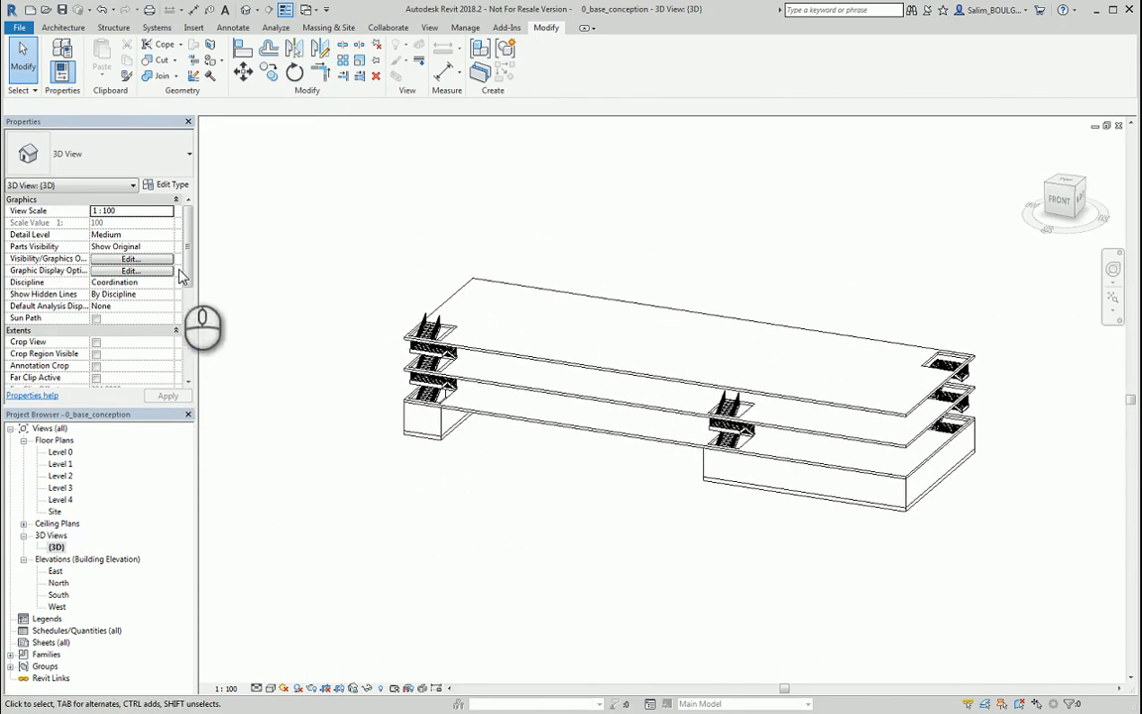
{"action": "left_click_drag", "start_coordinate": [188, 274], "coordinate": [194, 340]}
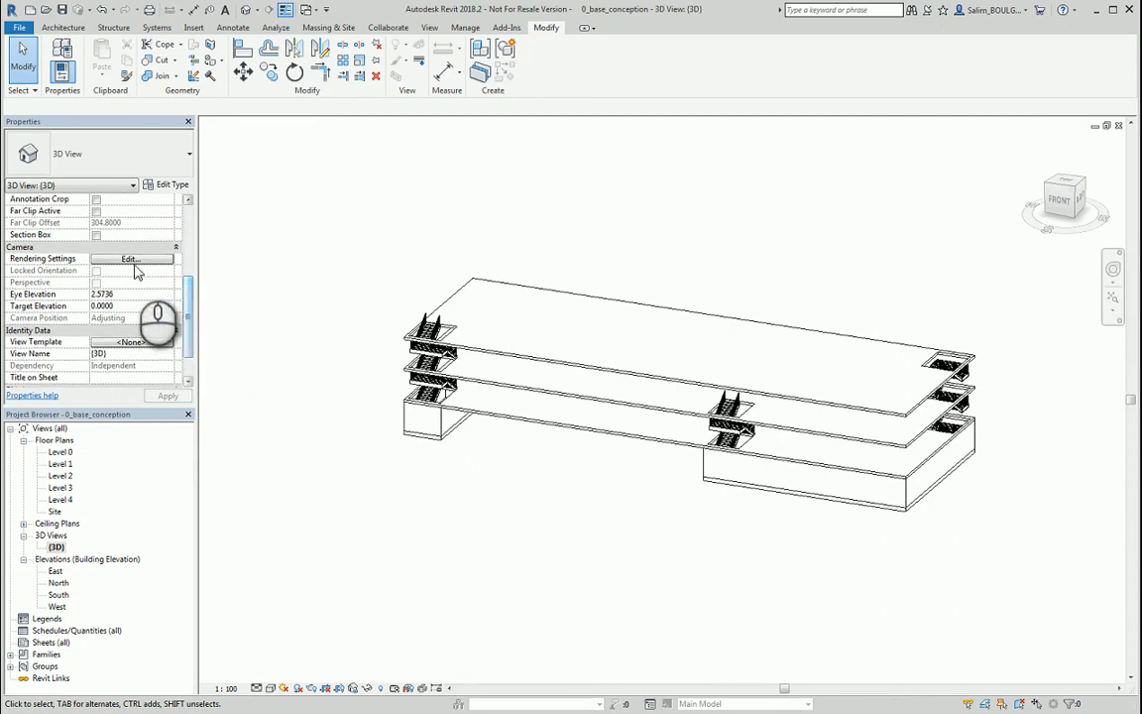
{"action": "left_click", "coordinate": [97, 236]}
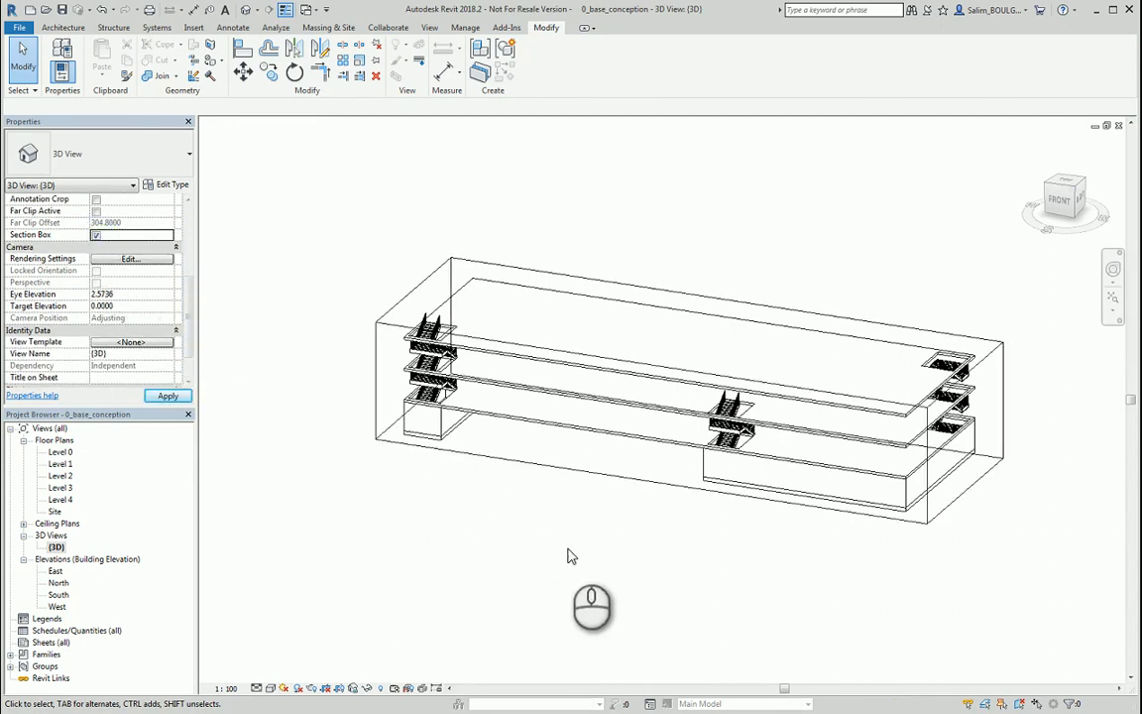
Step: Lower the top face of the section box below the upper floor slabs to expose the Level 0 partitions
{"action": "left_click", "coordinate": [378, 436]}
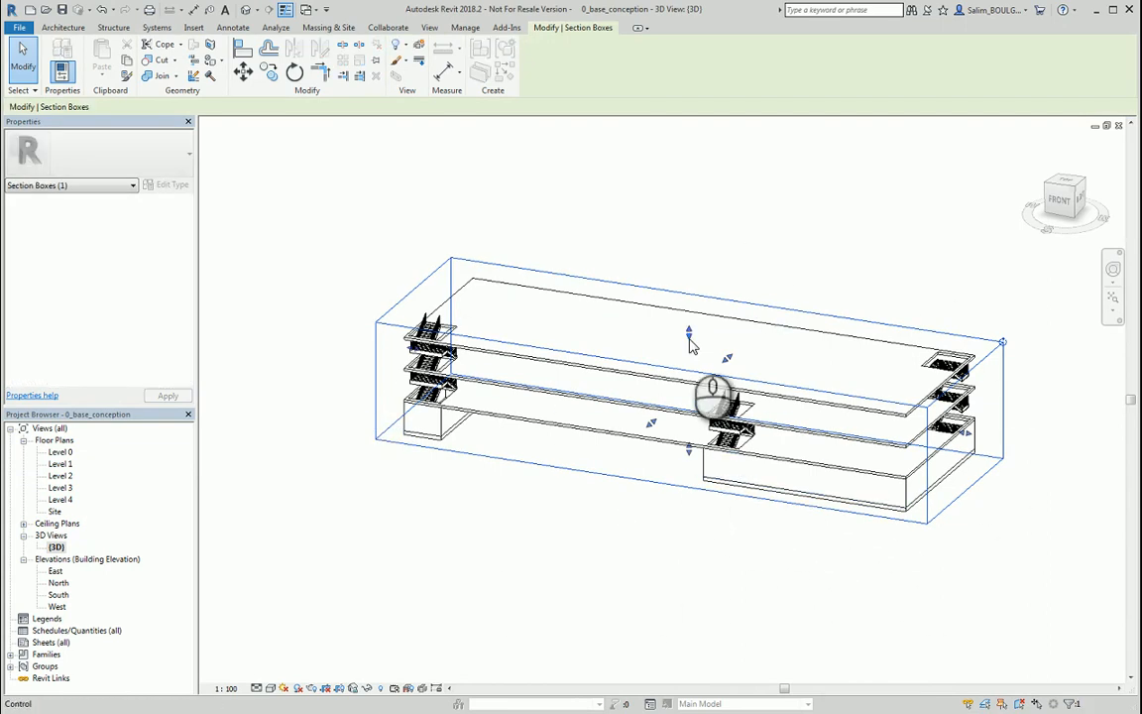
{"action": "left_click_drag", "start_coordinate": [691, 342], "coordinate": [689, 421]}
{"action": "scroll", "coordinate": [690, 431], "scroll_direction": "up", "scroll_amount": 3}
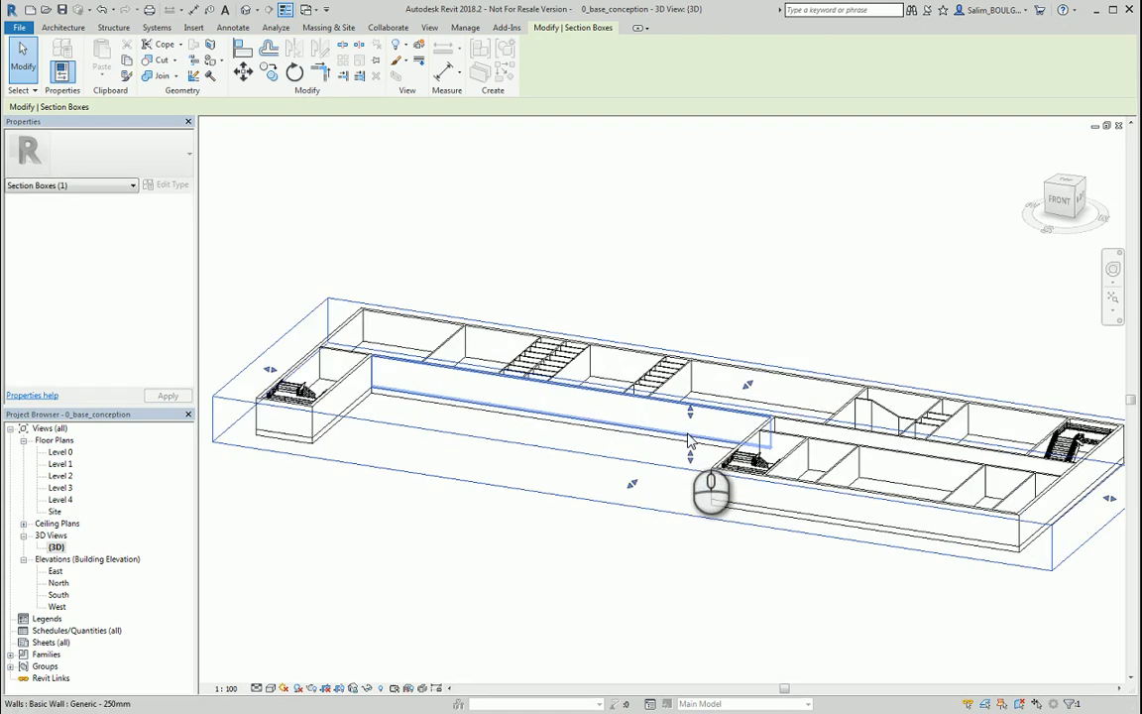
{"action": "scroll", "coordinate": [691, 440], "scroll_direction": "down", "scroll_amount": 3}
{"action": "scroll", "coordinate": [701, 459], "scroll_direction": "up", "scroll_amount": 2}
{"action": "scroll", "coordinate": [713, 472], "scroll_direction": "down", "scroll_amount": 4}
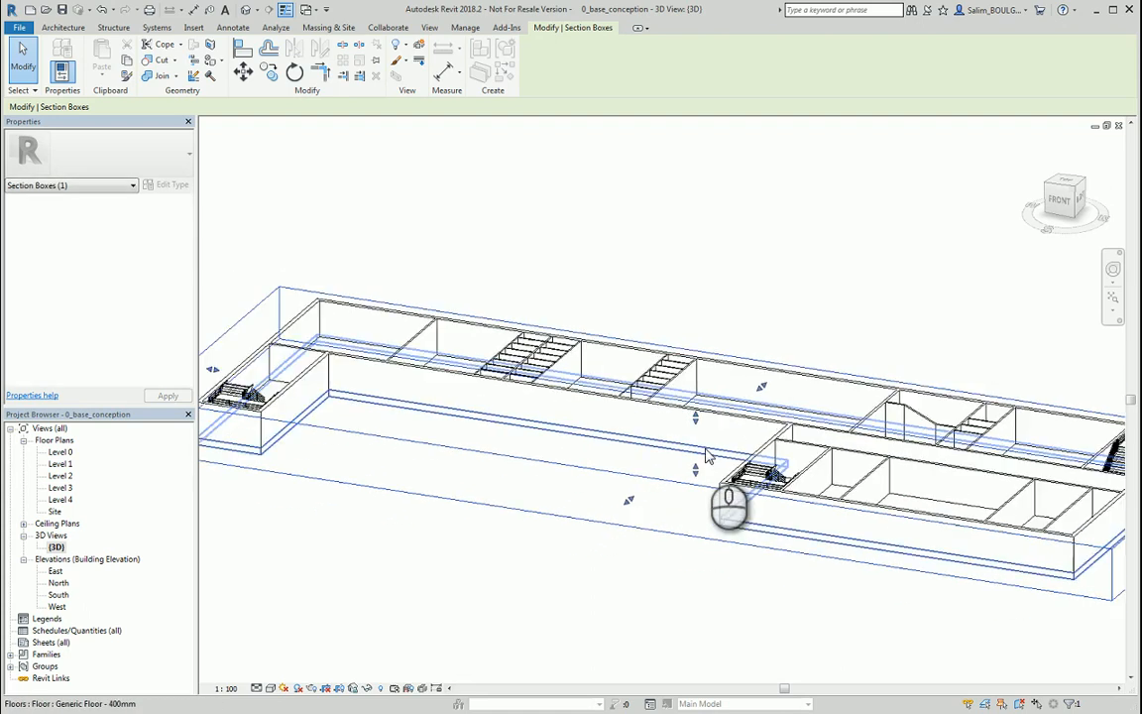
{"action": "middle_click_drag", "start_coordinate": [741, 463], "coordinate": [793, 500], "text": "shift"}
{"action": "left_click", "coordinate": [728, 562]}
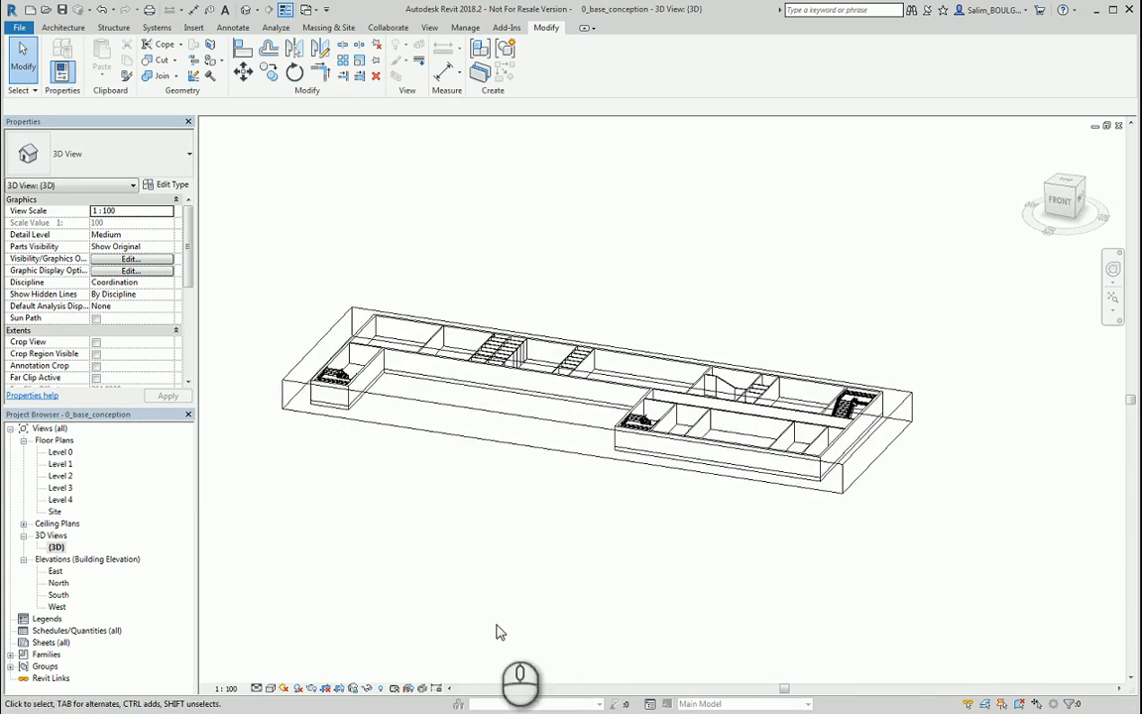
Step: Set the 3D view's visual style to Shaded and examine the sectioned Level 0 walls
{"action": "left_click", "coordinate": [269, 690]}
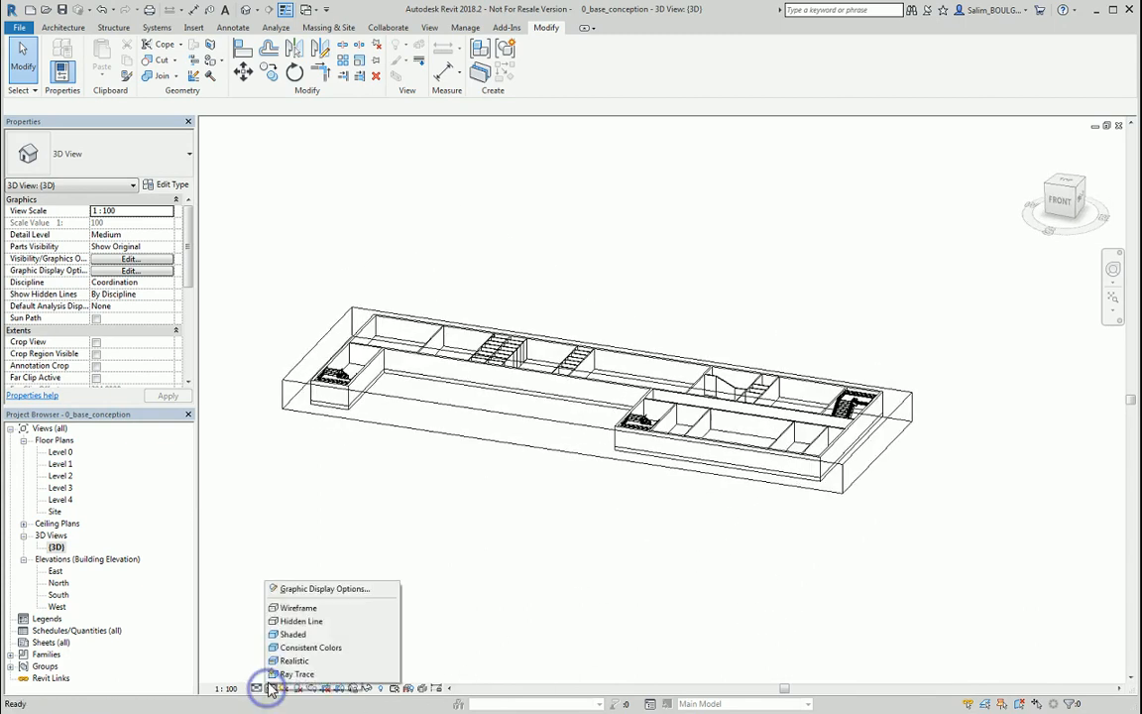
{"action": "left_click", "coordinate": [298, 632]}
{"action": "scroll", "coordinate": [615, 511], "scroll_direction": "up", "scroll_amount": 4}
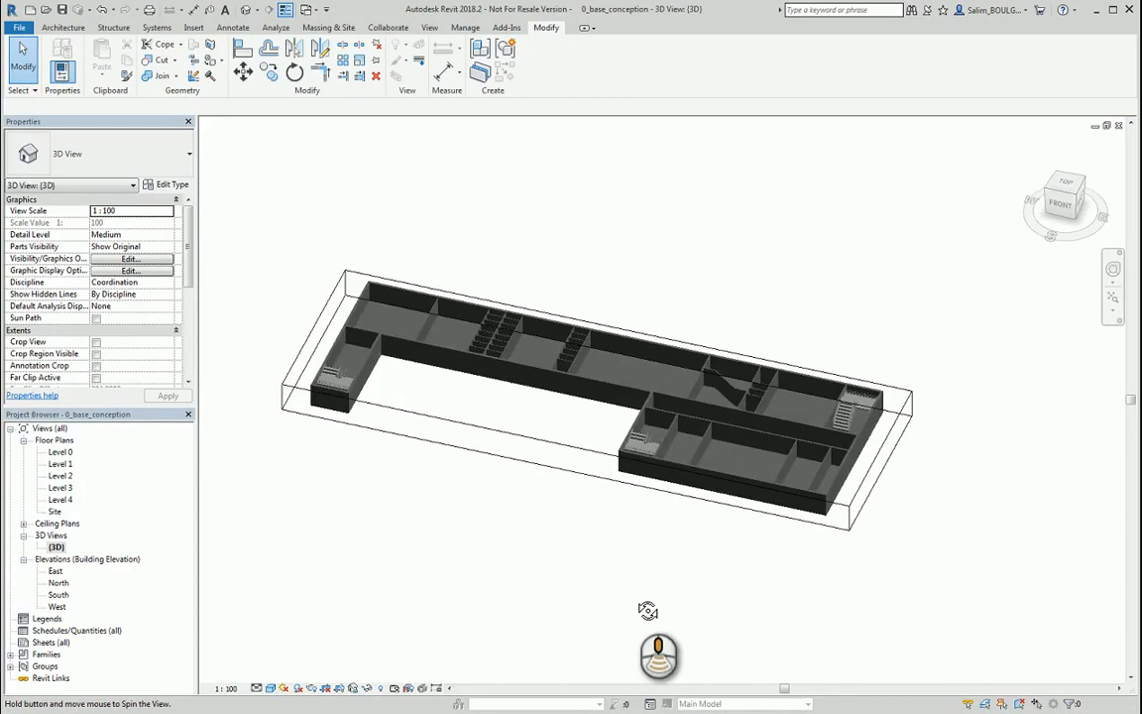
{"action": "middle_click_drag", "start_coordinate": [618, 506], "coordinate": [525, 437], "text": "shift"}
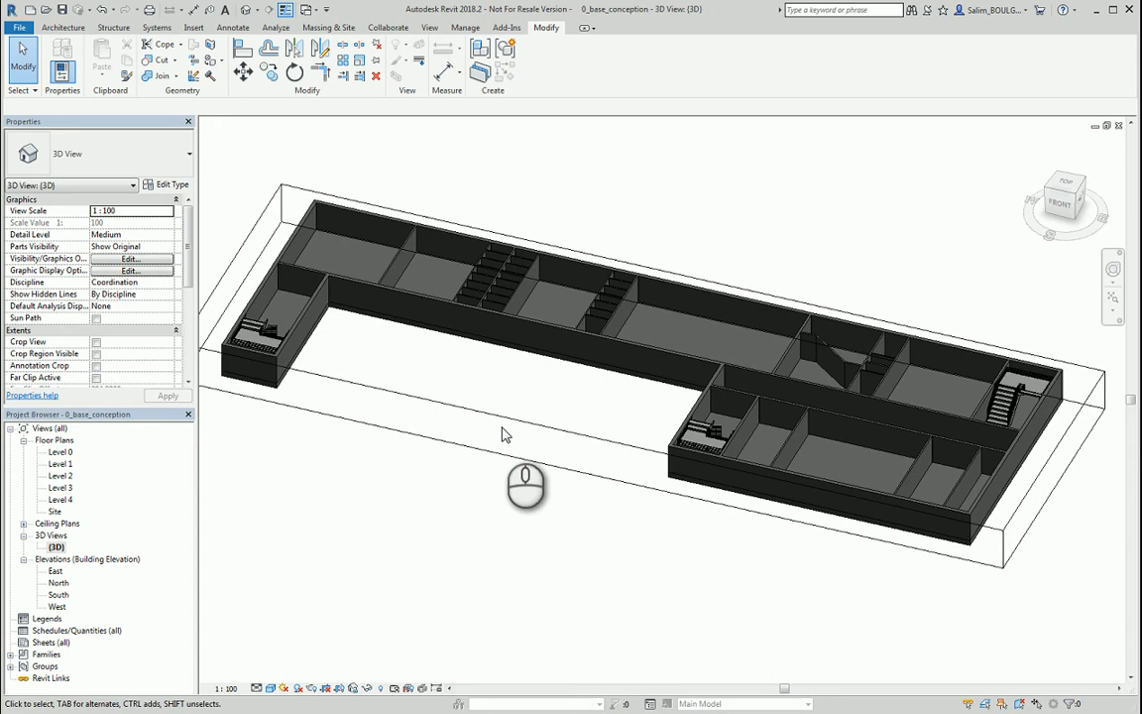
Step: Return to the Level 0 floor plan and set its visual style to Wireframe
{"action": "double_click", "coordinate": [59, 454]}
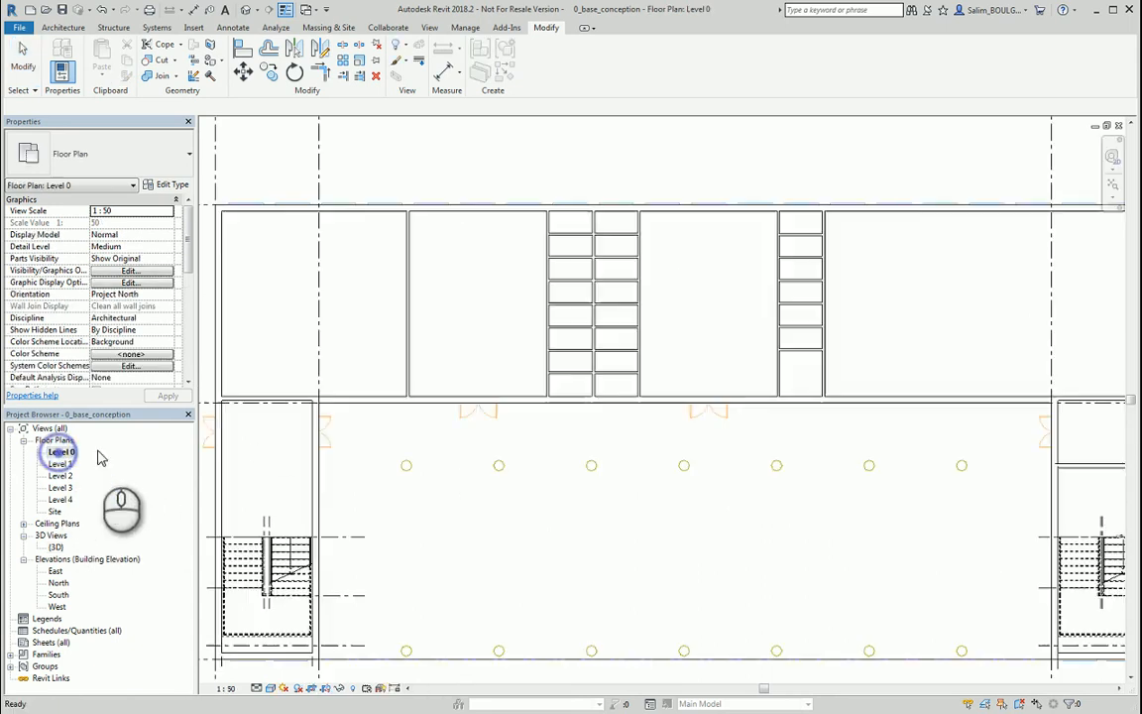
{"action": "left_click", "coordinate": [269, 686]}
{"action": "left_click", "coordinate": [292, 606]}
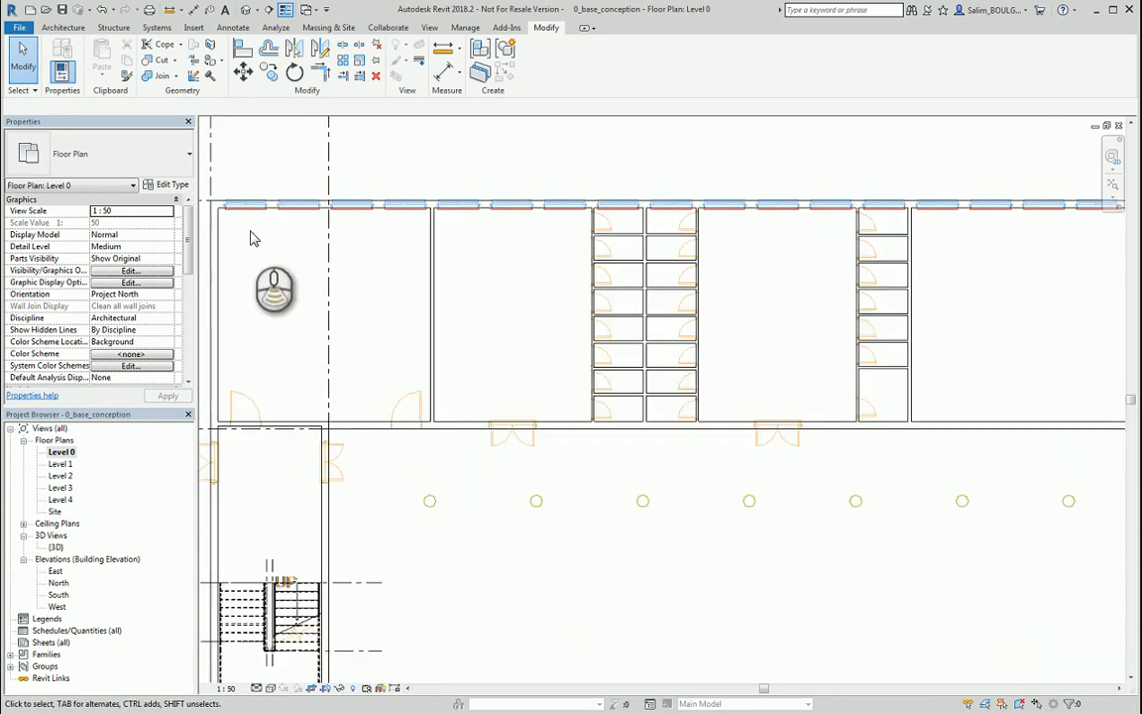
{"action": "middle_click_drag", "start_coordinate": [469, 339], "coordinate": [494, 349]}
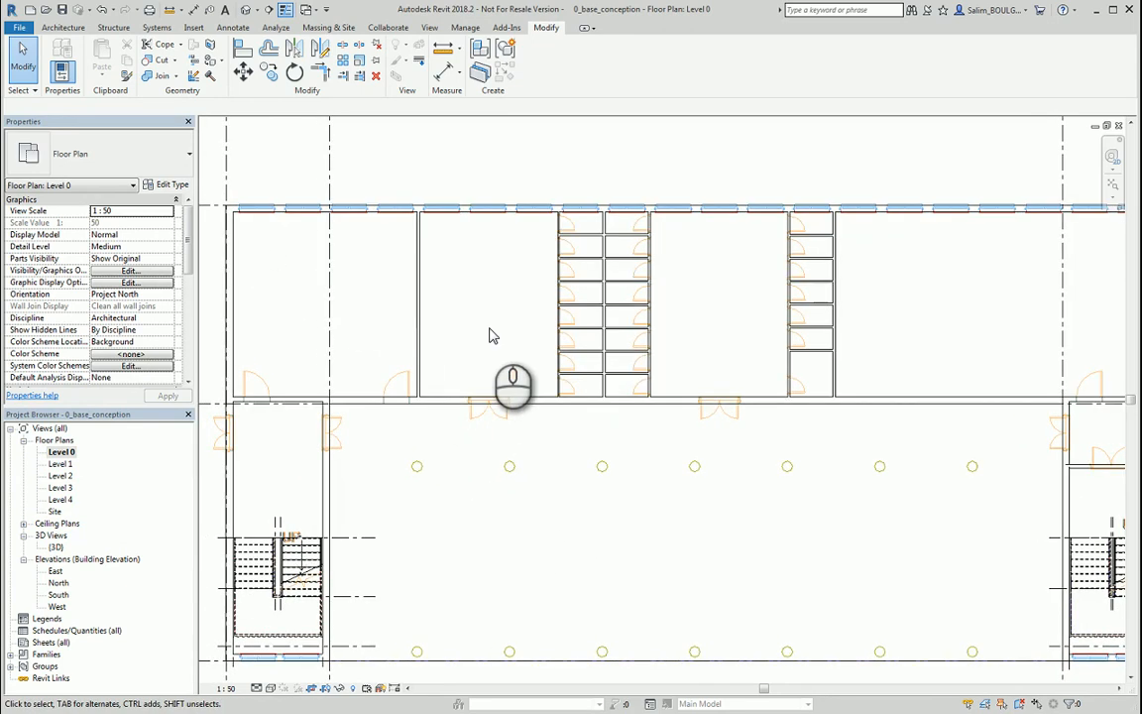